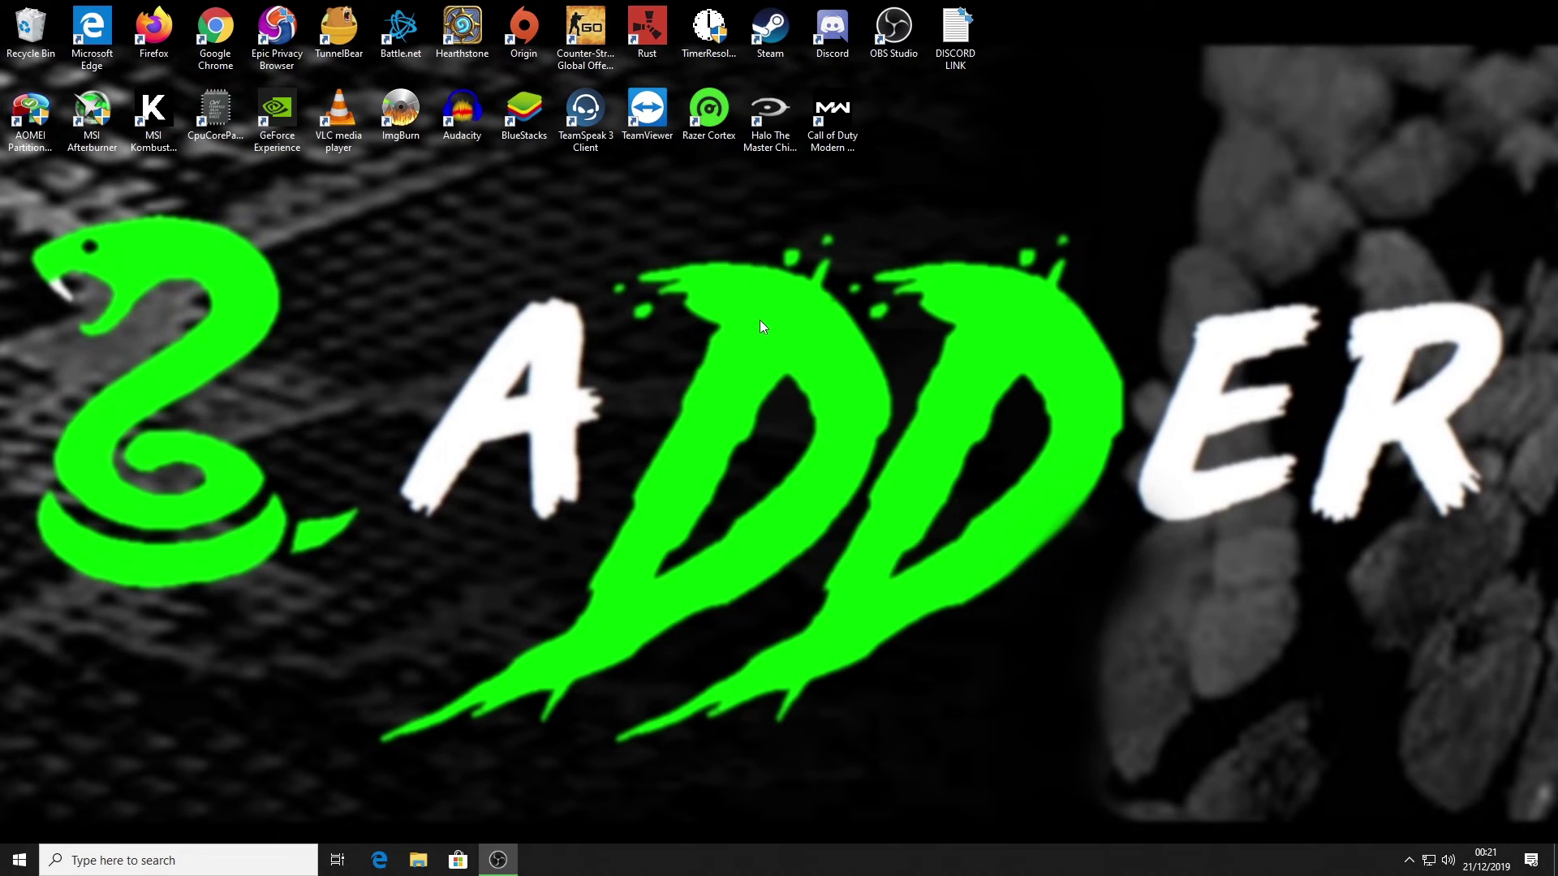
- Open Google Chrome, search Google for umod, and open the uMod home page
double_click(223, 35)
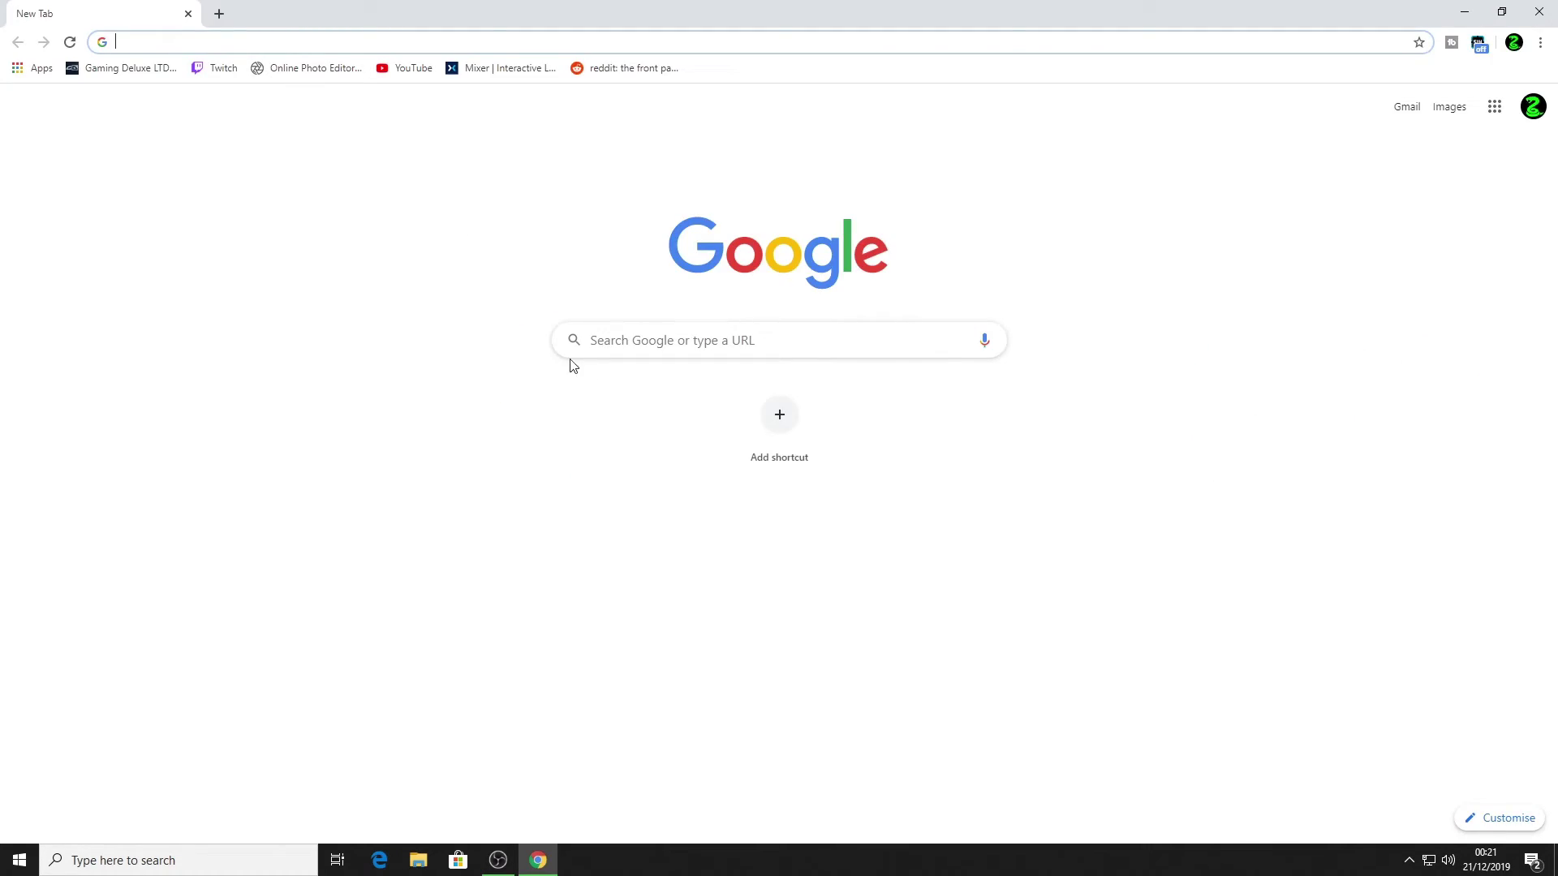
click(632, 335)
text(umo)
key(BackSpace)
text(i)
key(BackSpace)
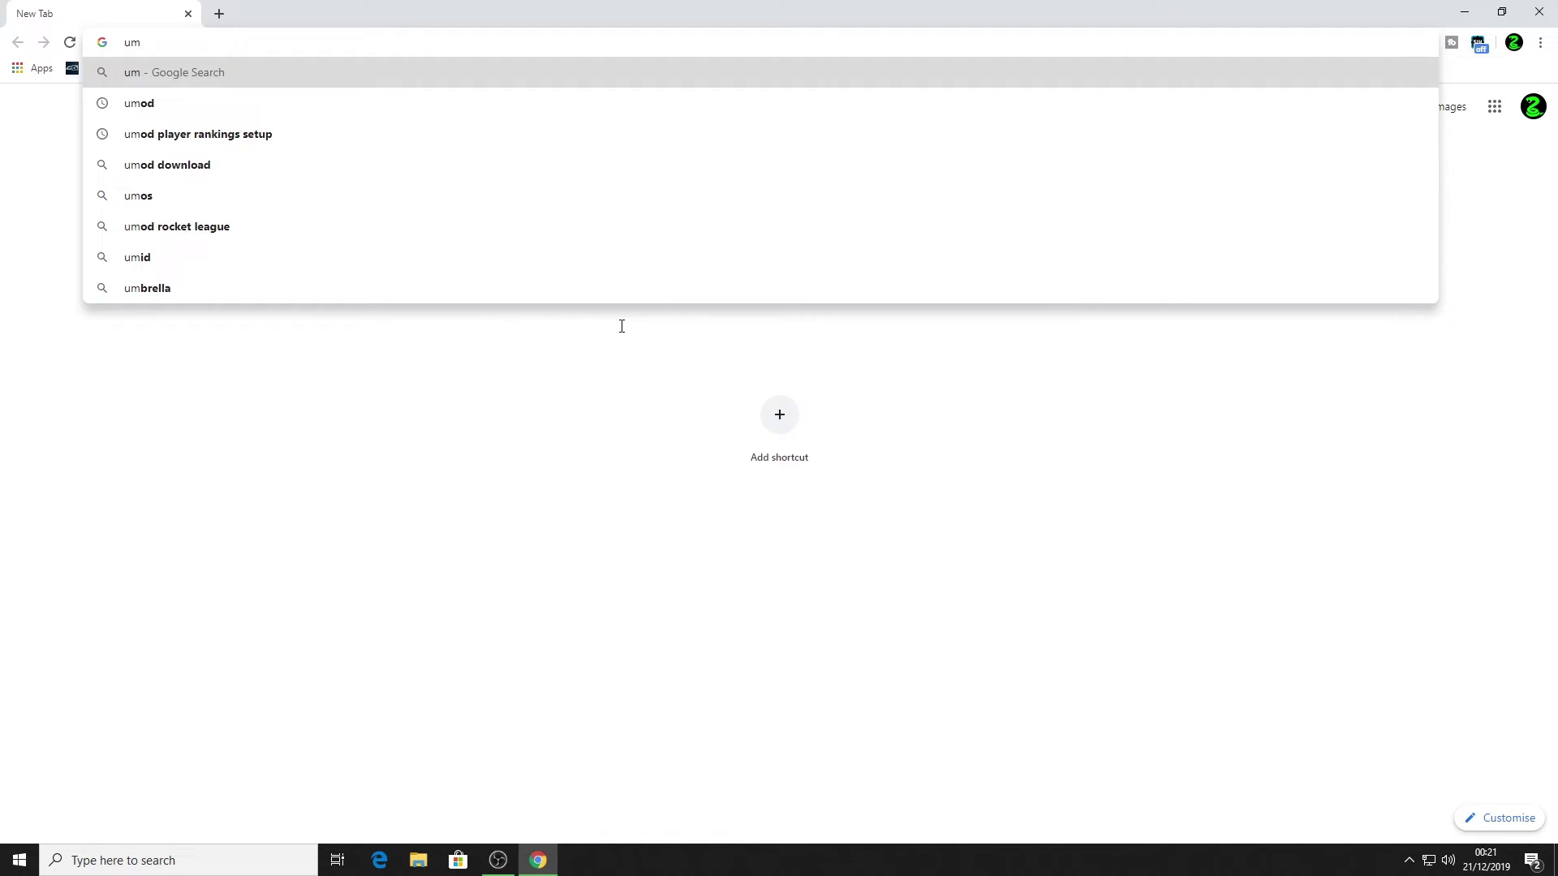
key(Return)
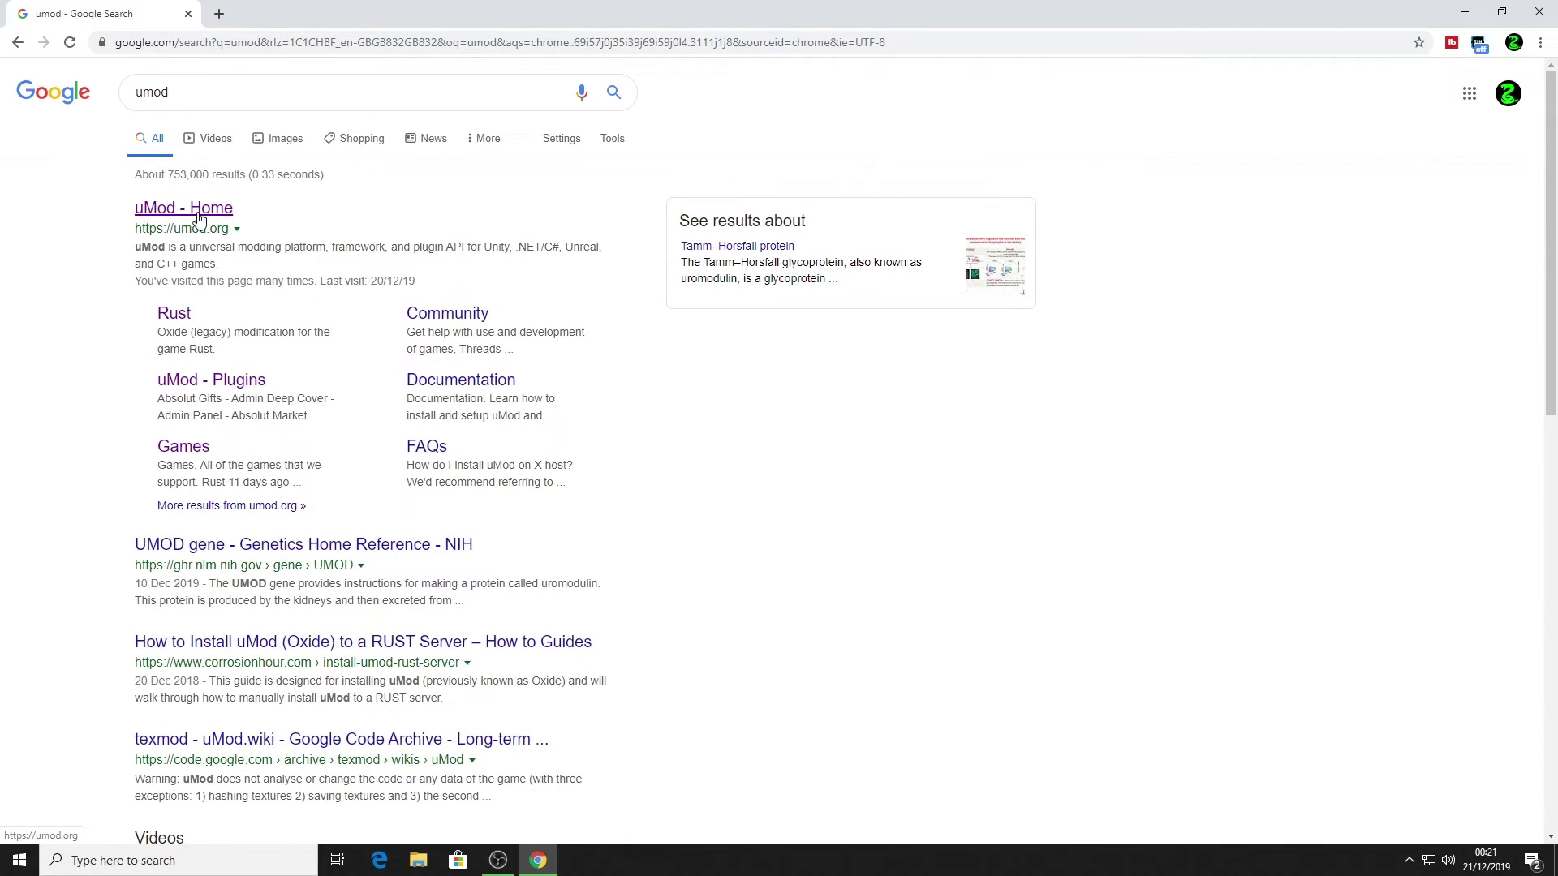
click(198, 217)
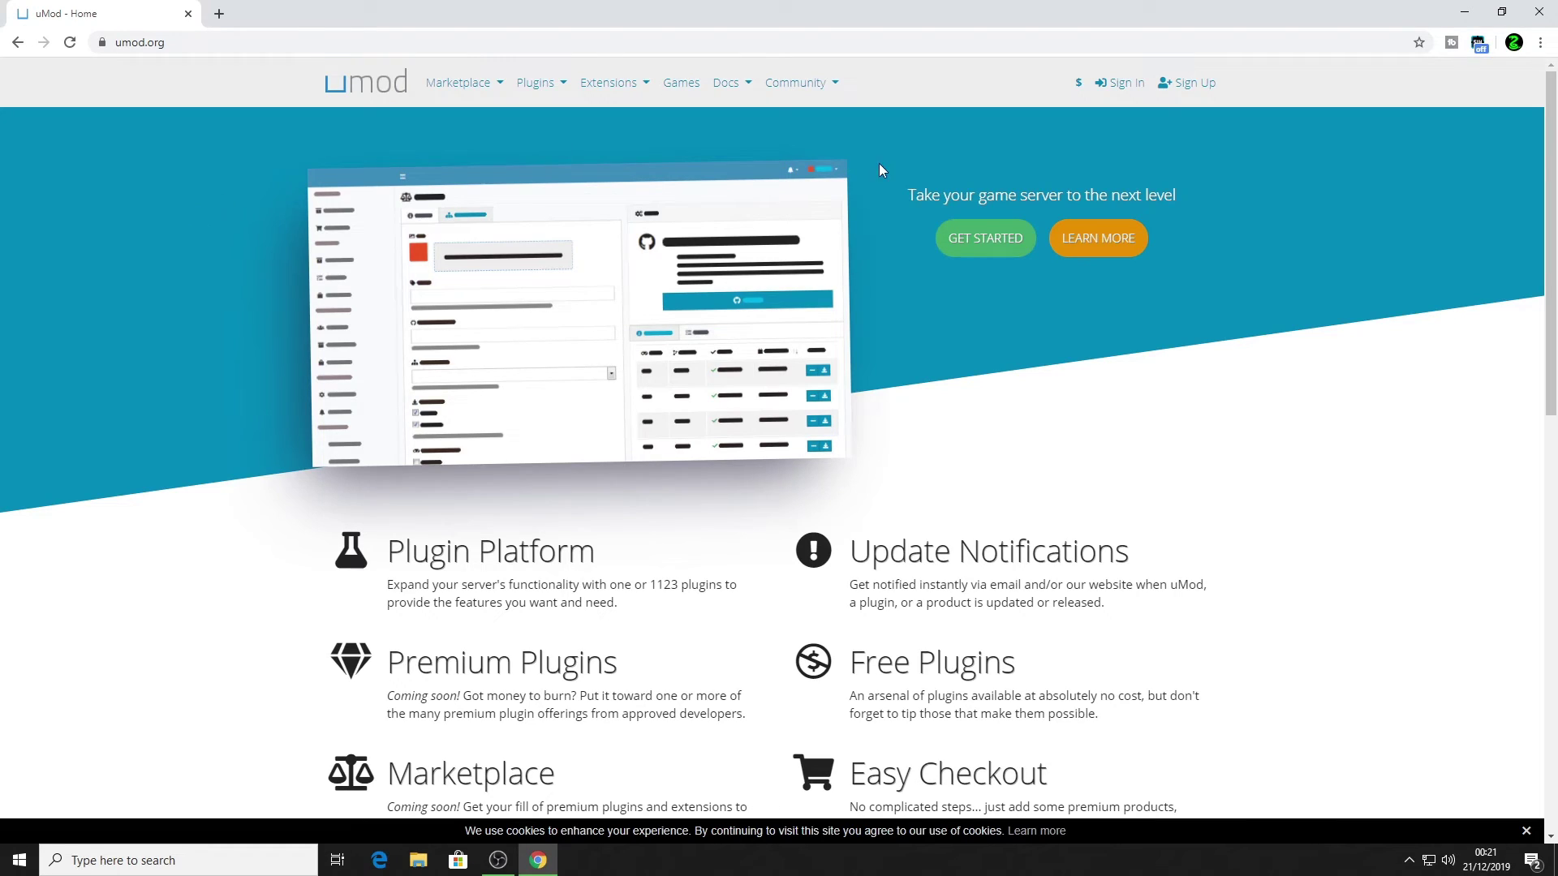
- Search the uMod plugins for betterchat, download the Better Chat plugin, and close the browser
mouse_move(537, 93)
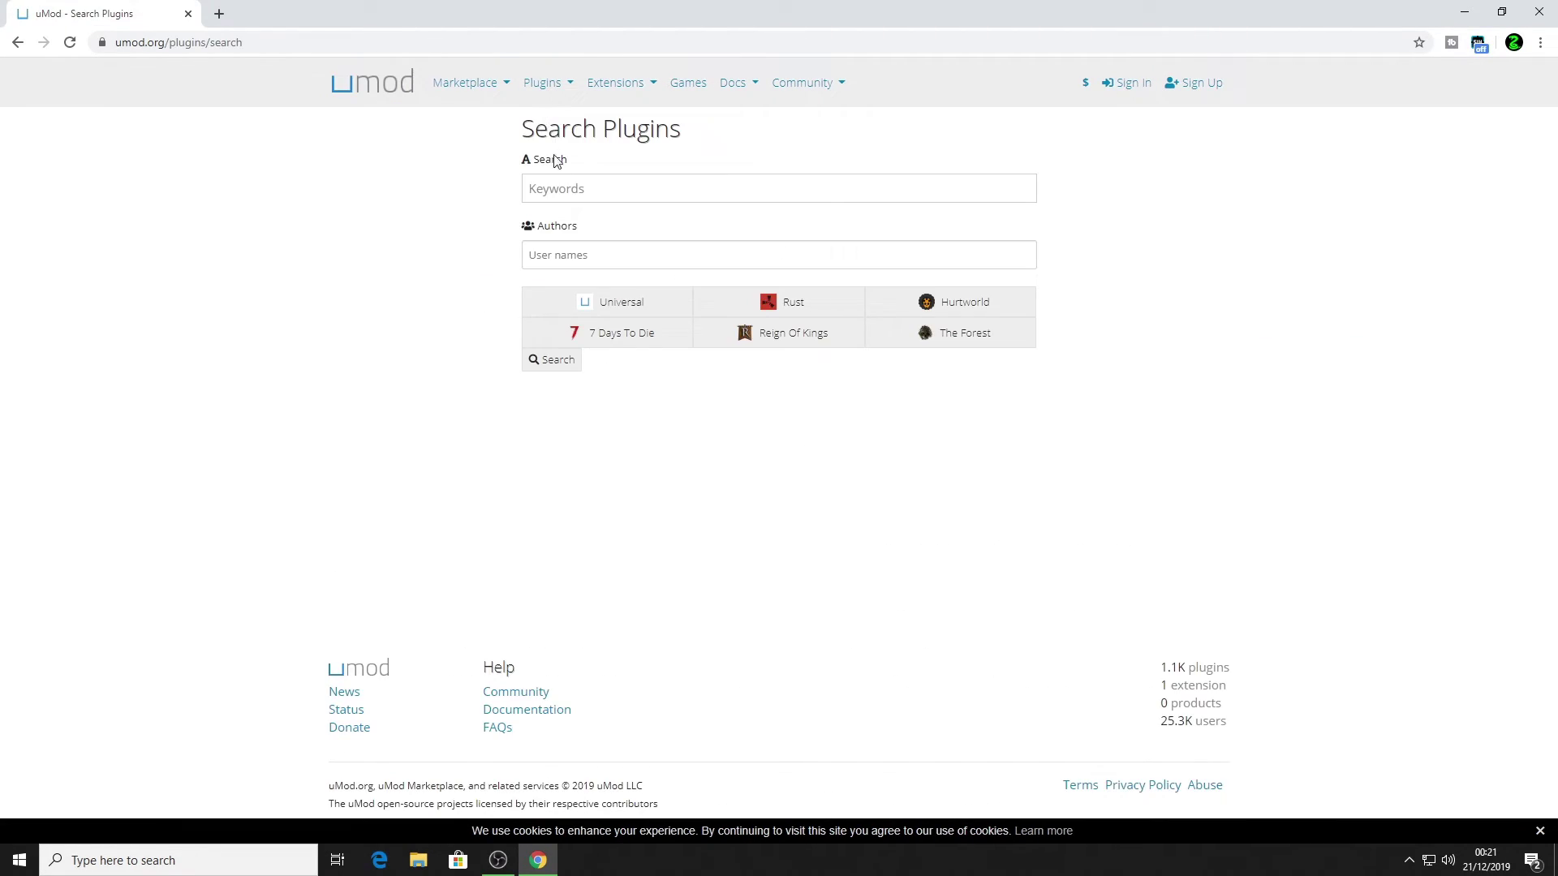
click(560, 191)
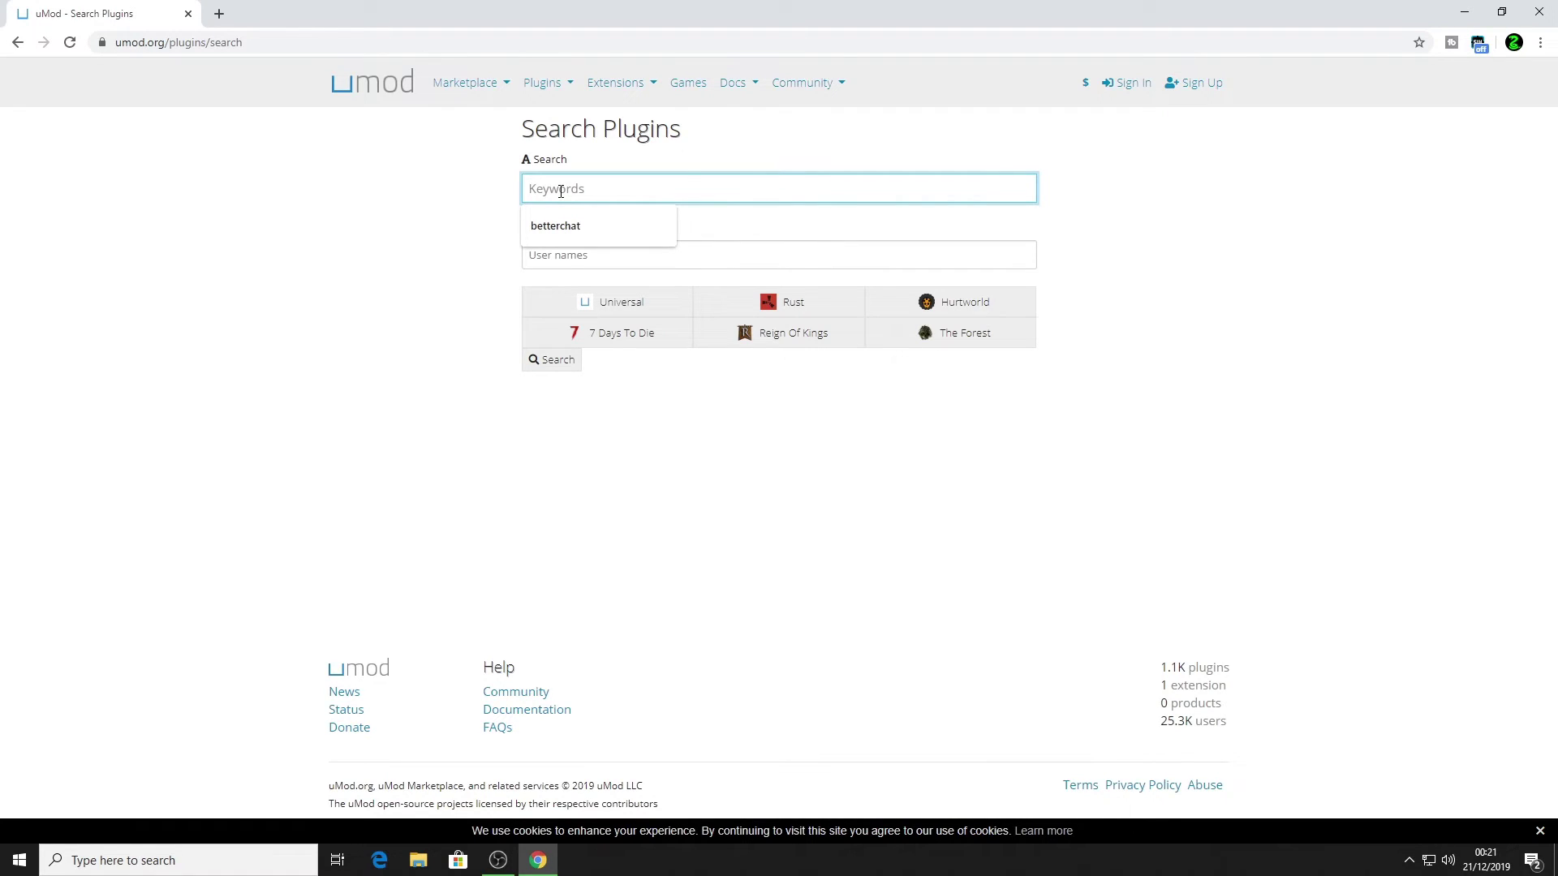
click(561, 230)
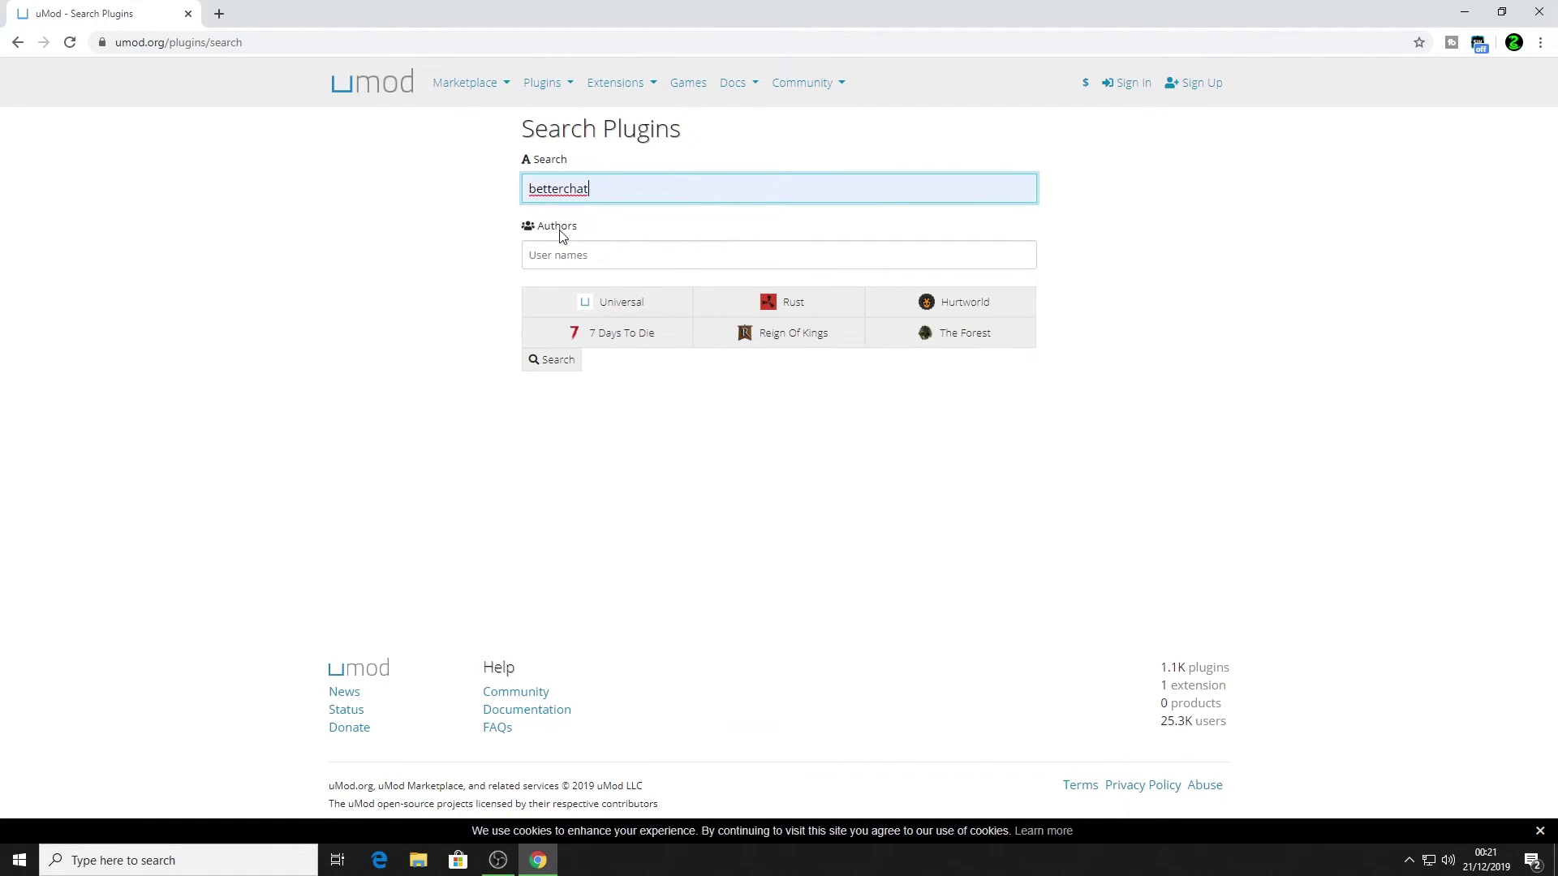
key(Return)
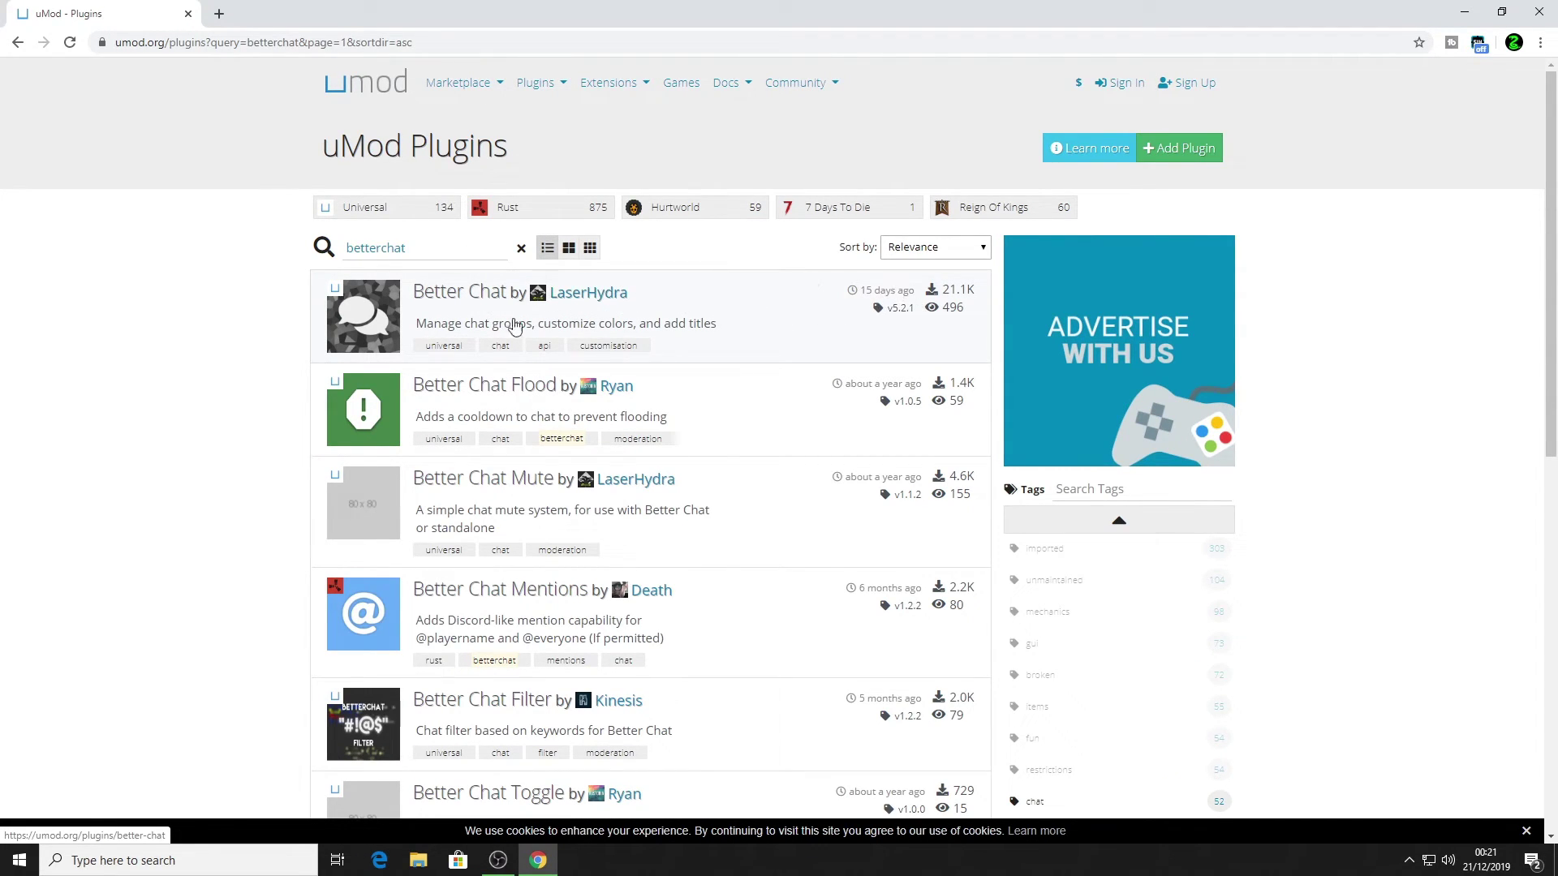
click(460, 294)
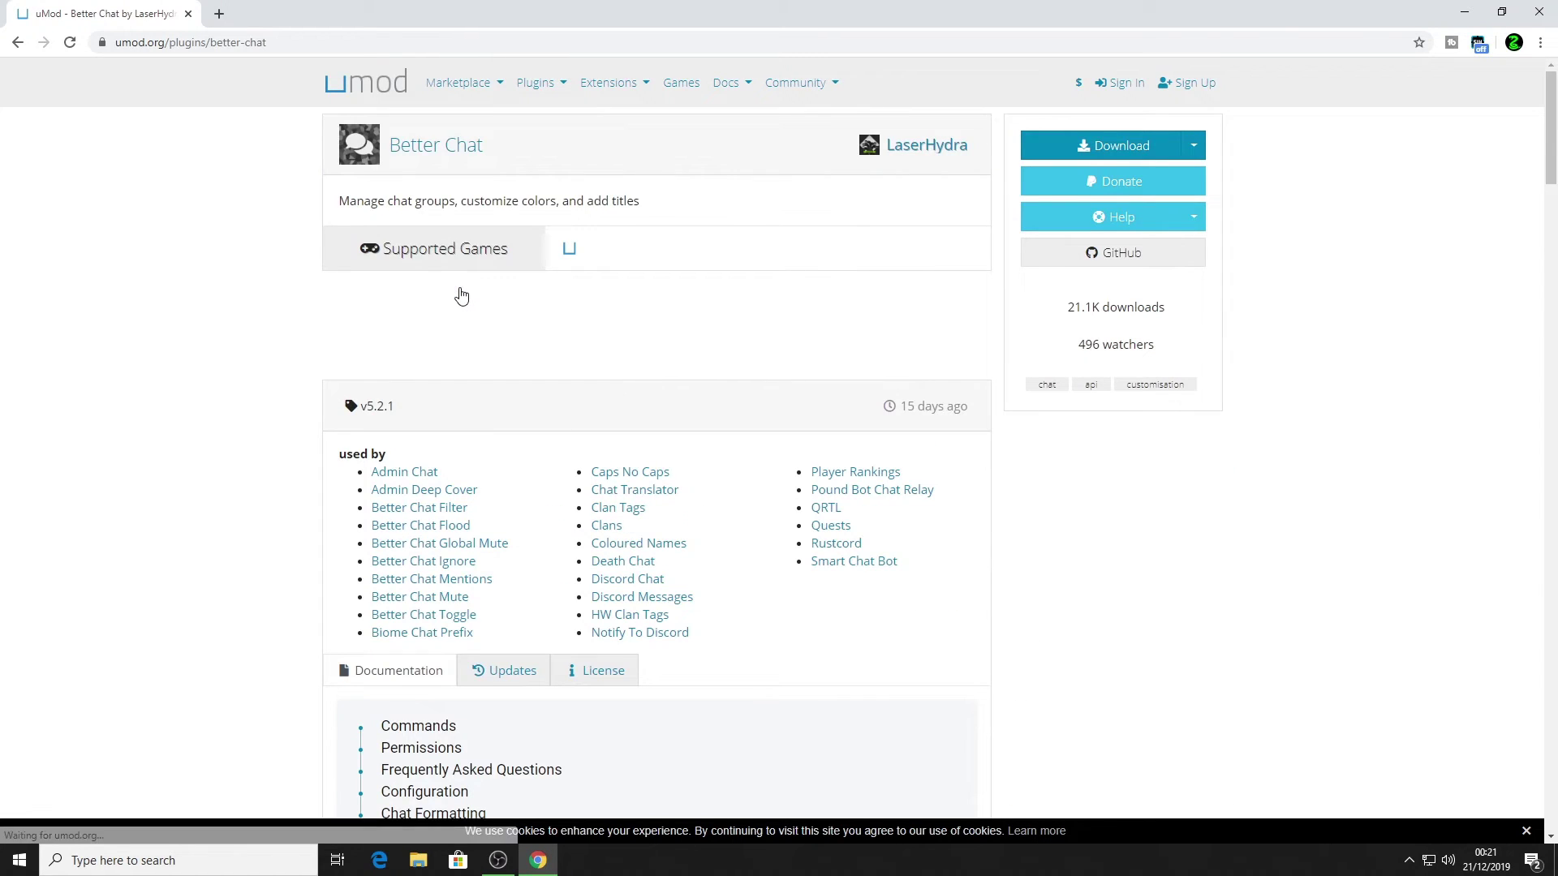
click(1119, 150)
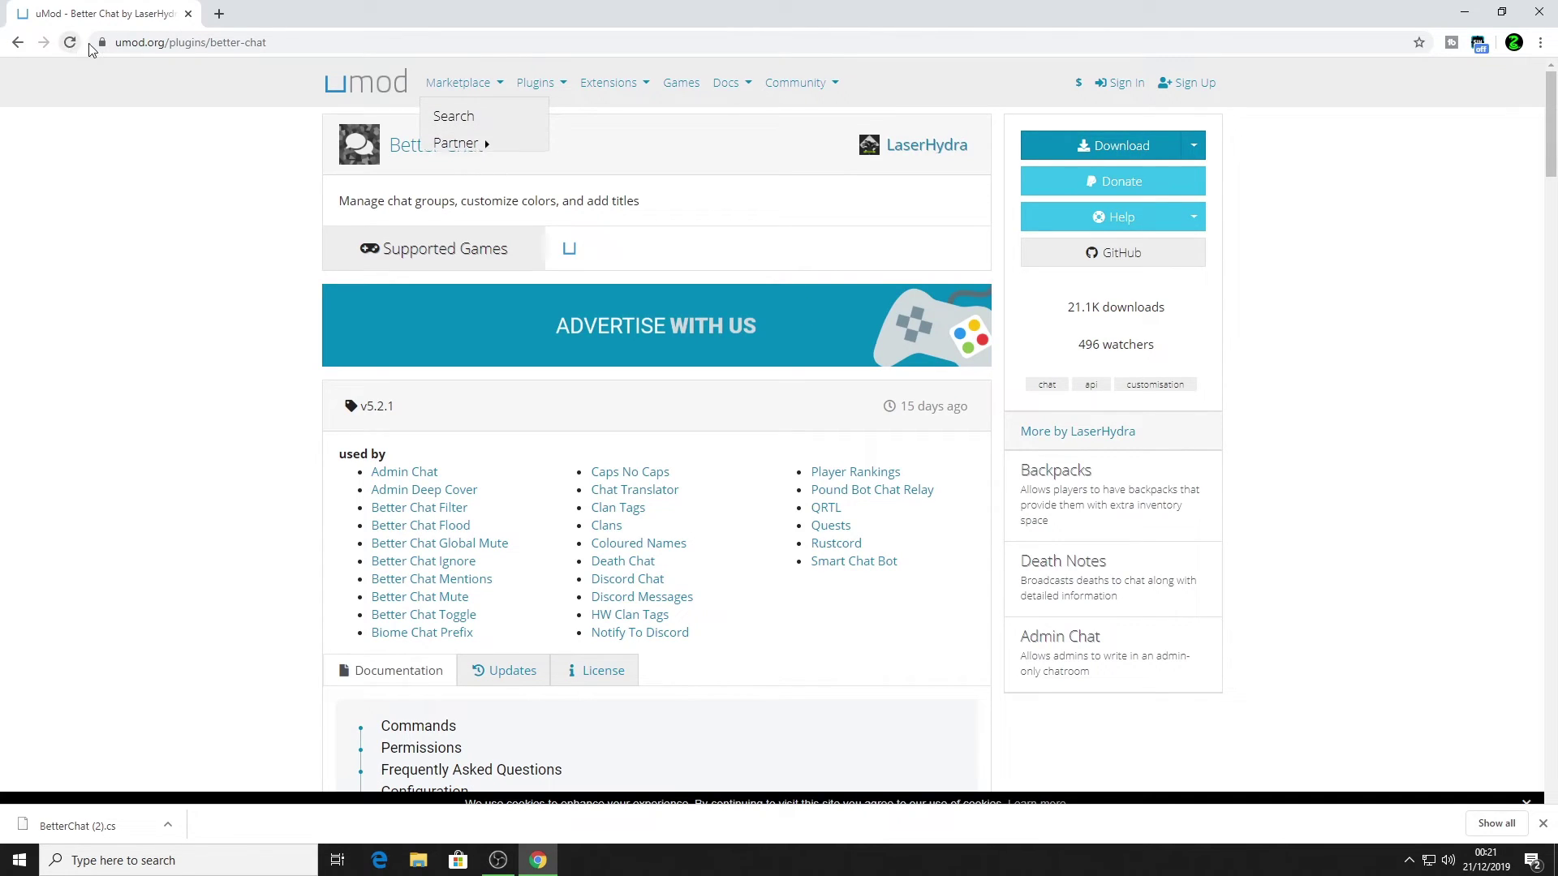
click(189, 14)
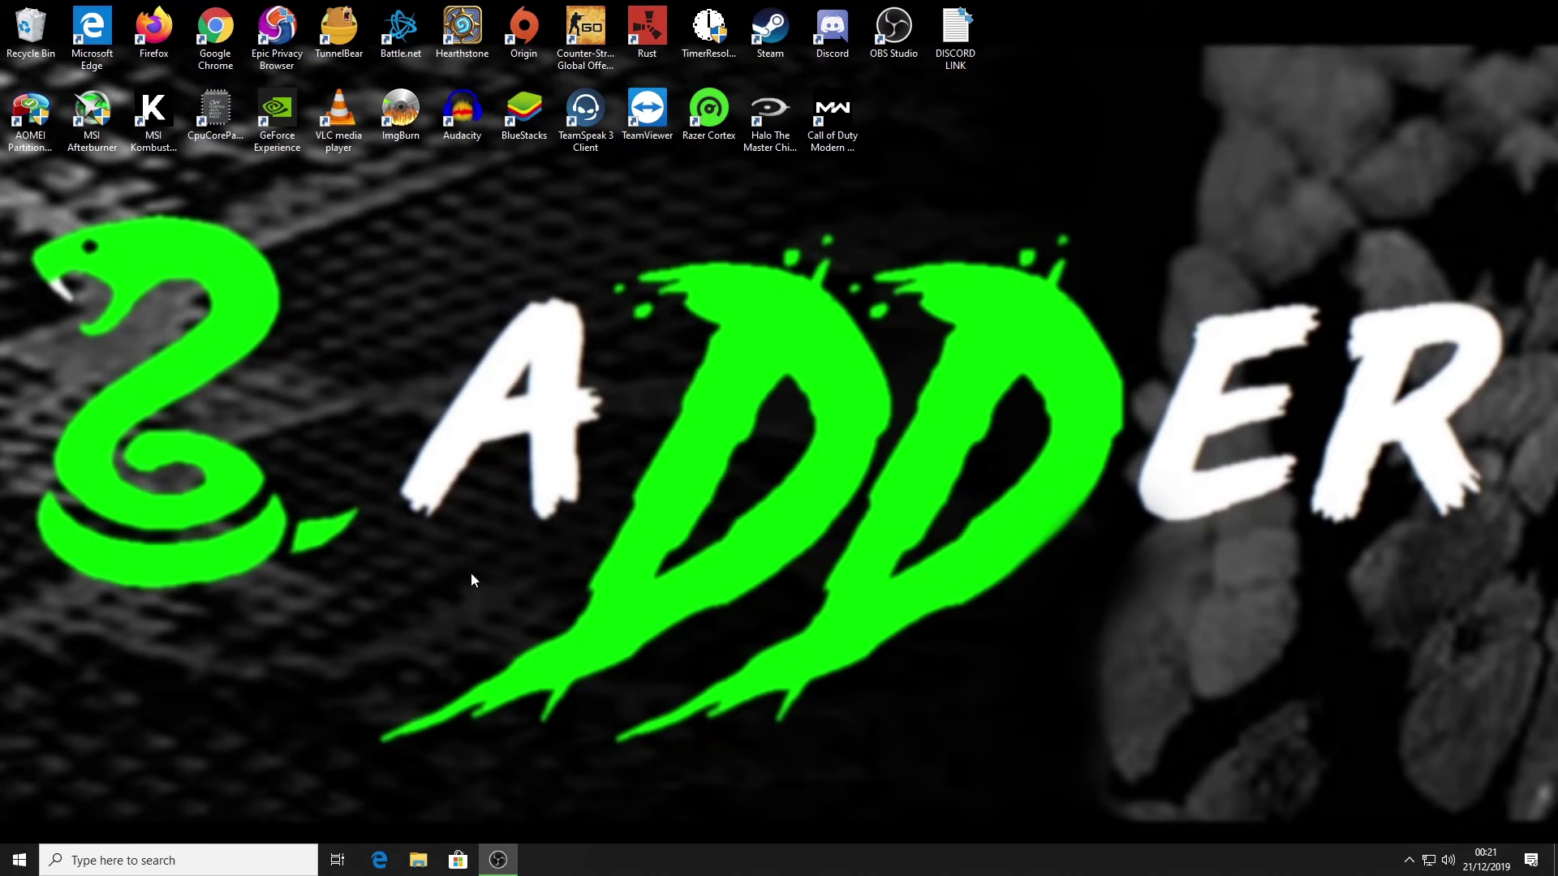
- Open File Explorer and browse to the oxide folder in Rust_Server\rustds on Local Disk (C:)
click(420, 867)
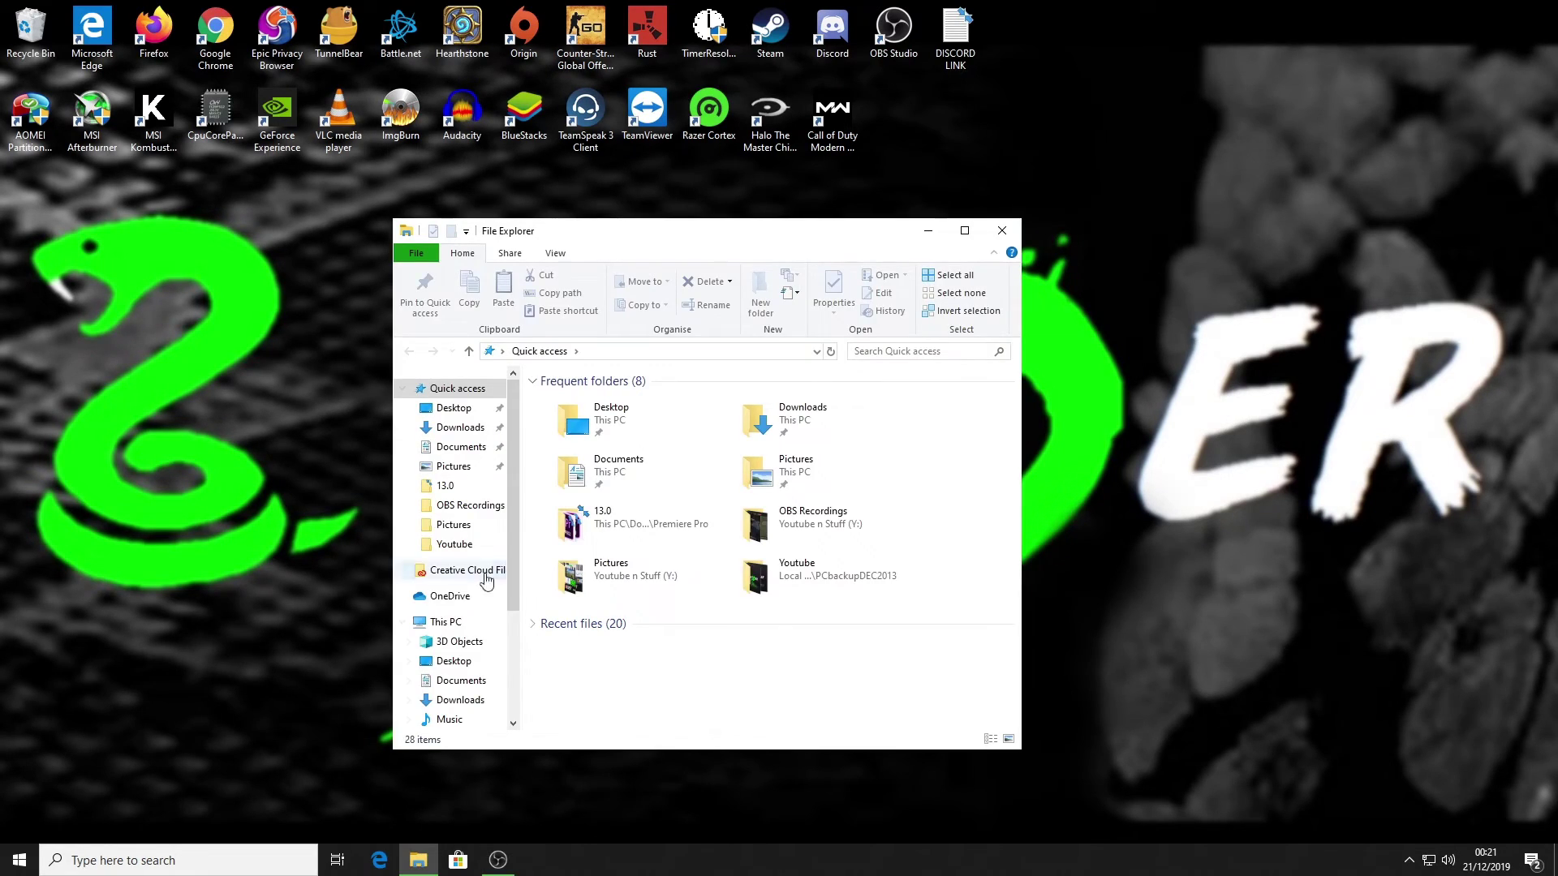
click(452, 621)
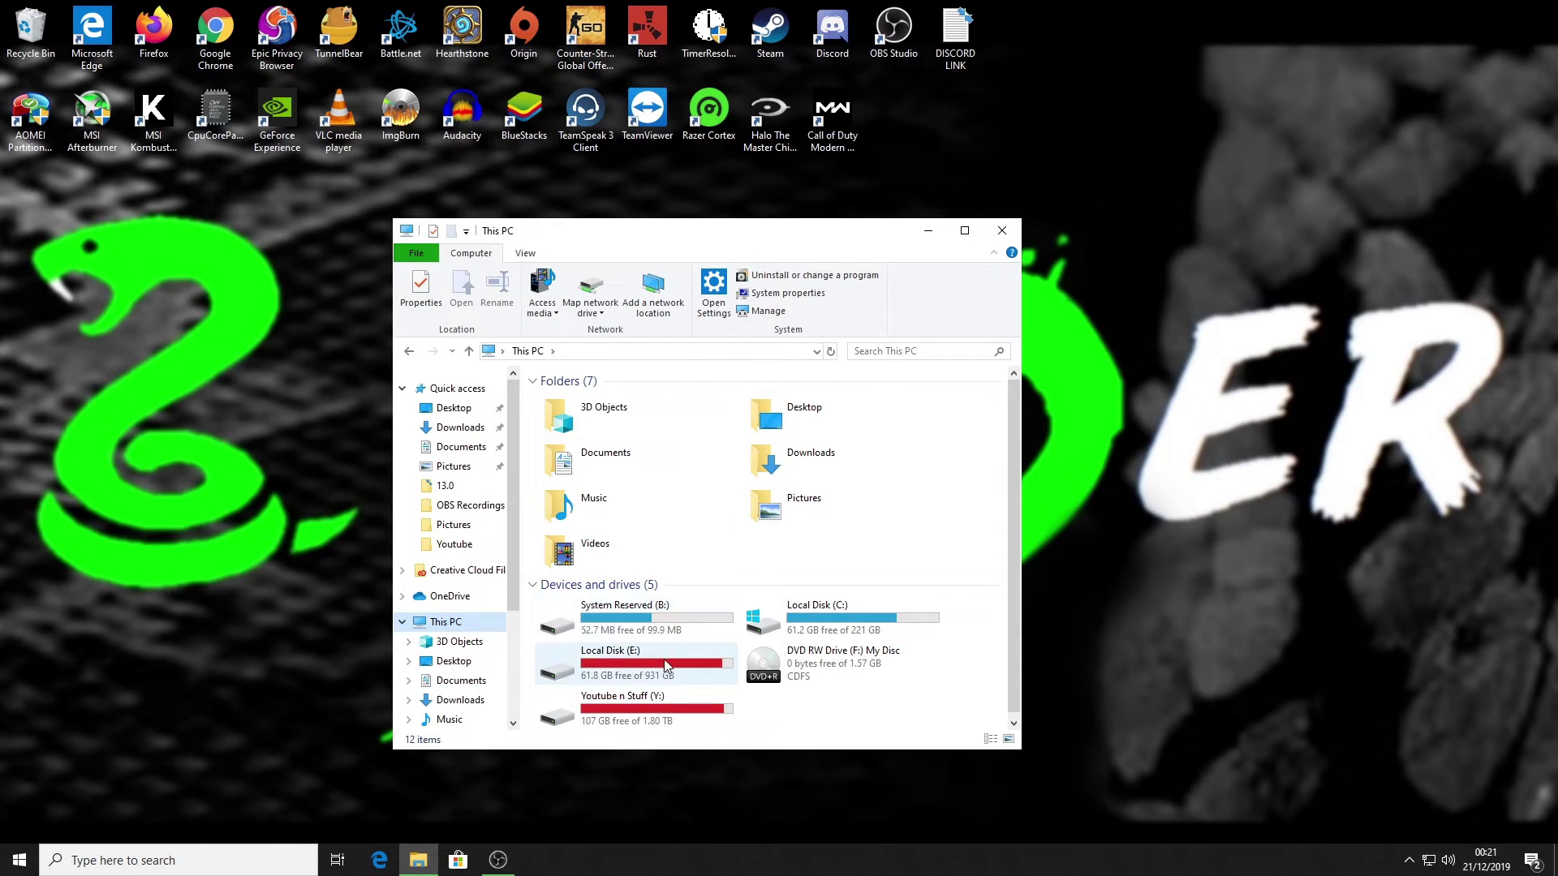
double_click(816, 619)
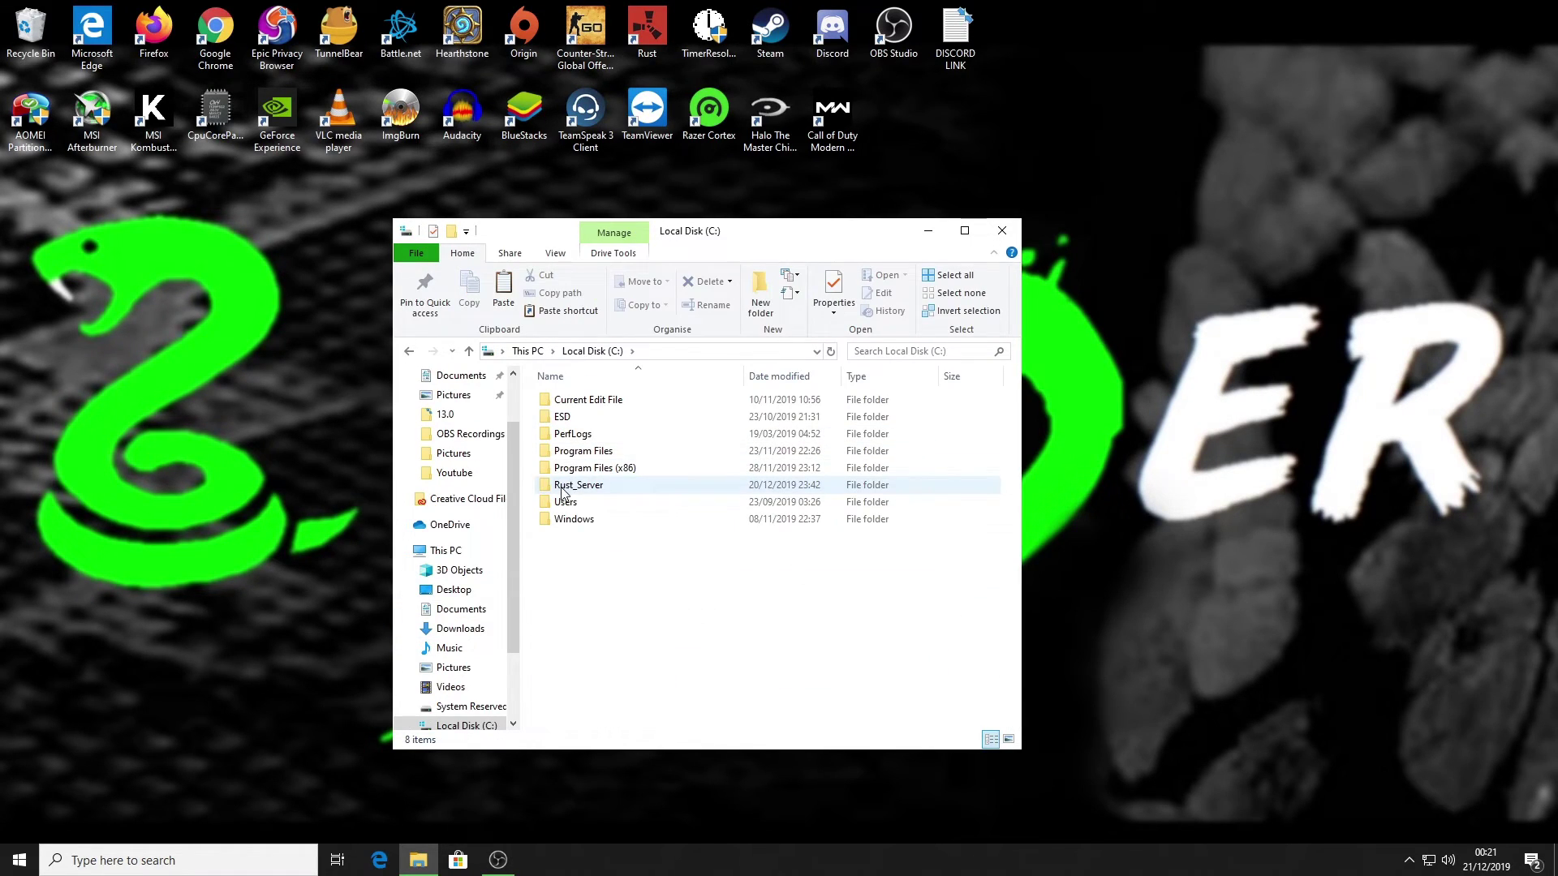
double_click(564, 486)
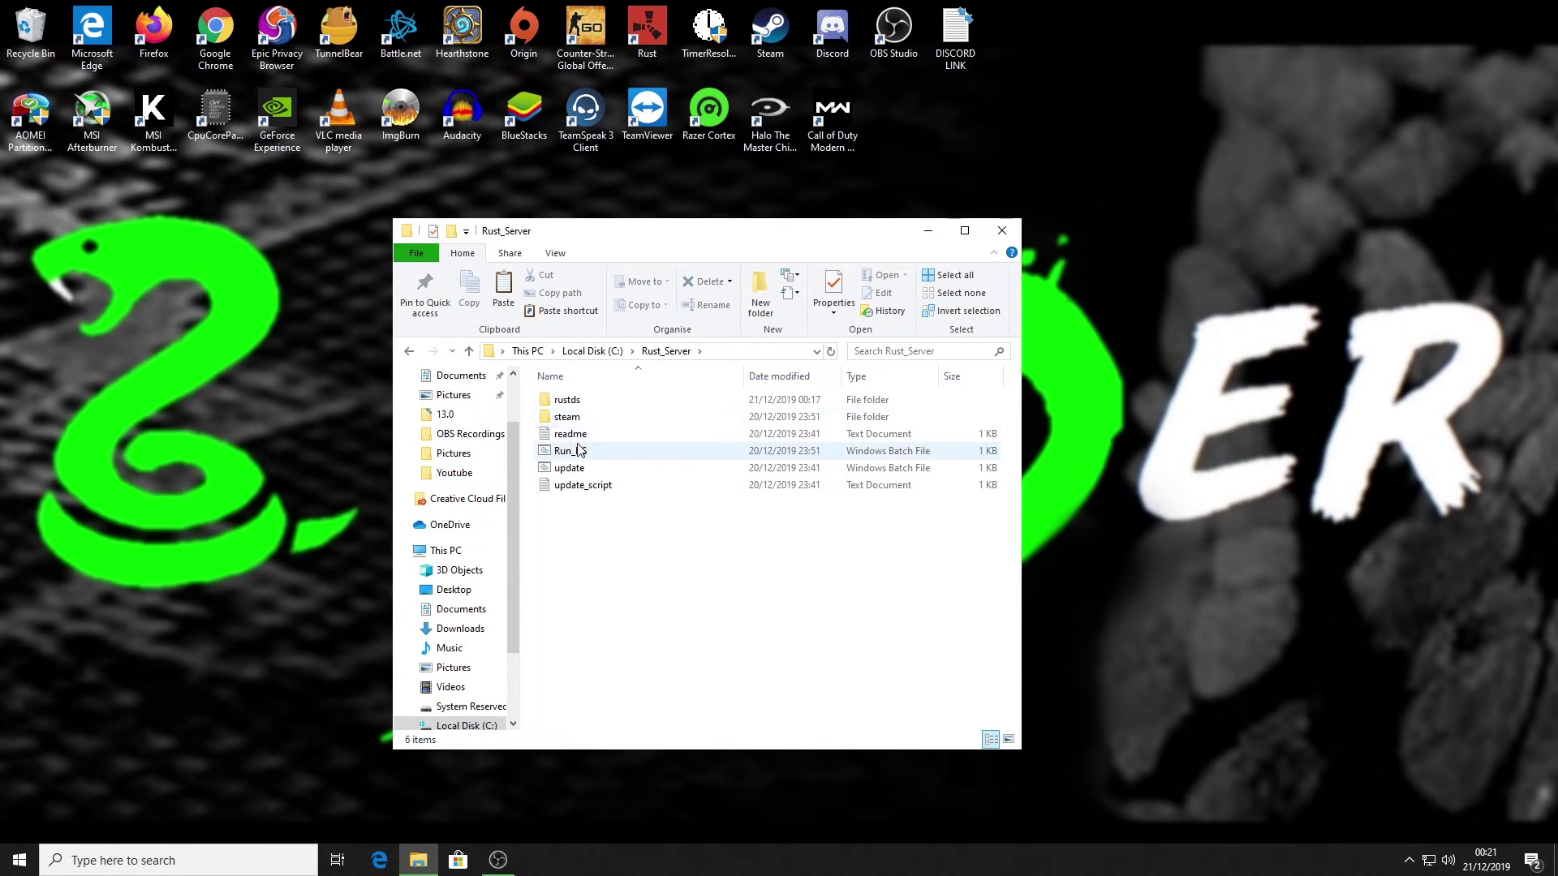
double_click(566, 400)
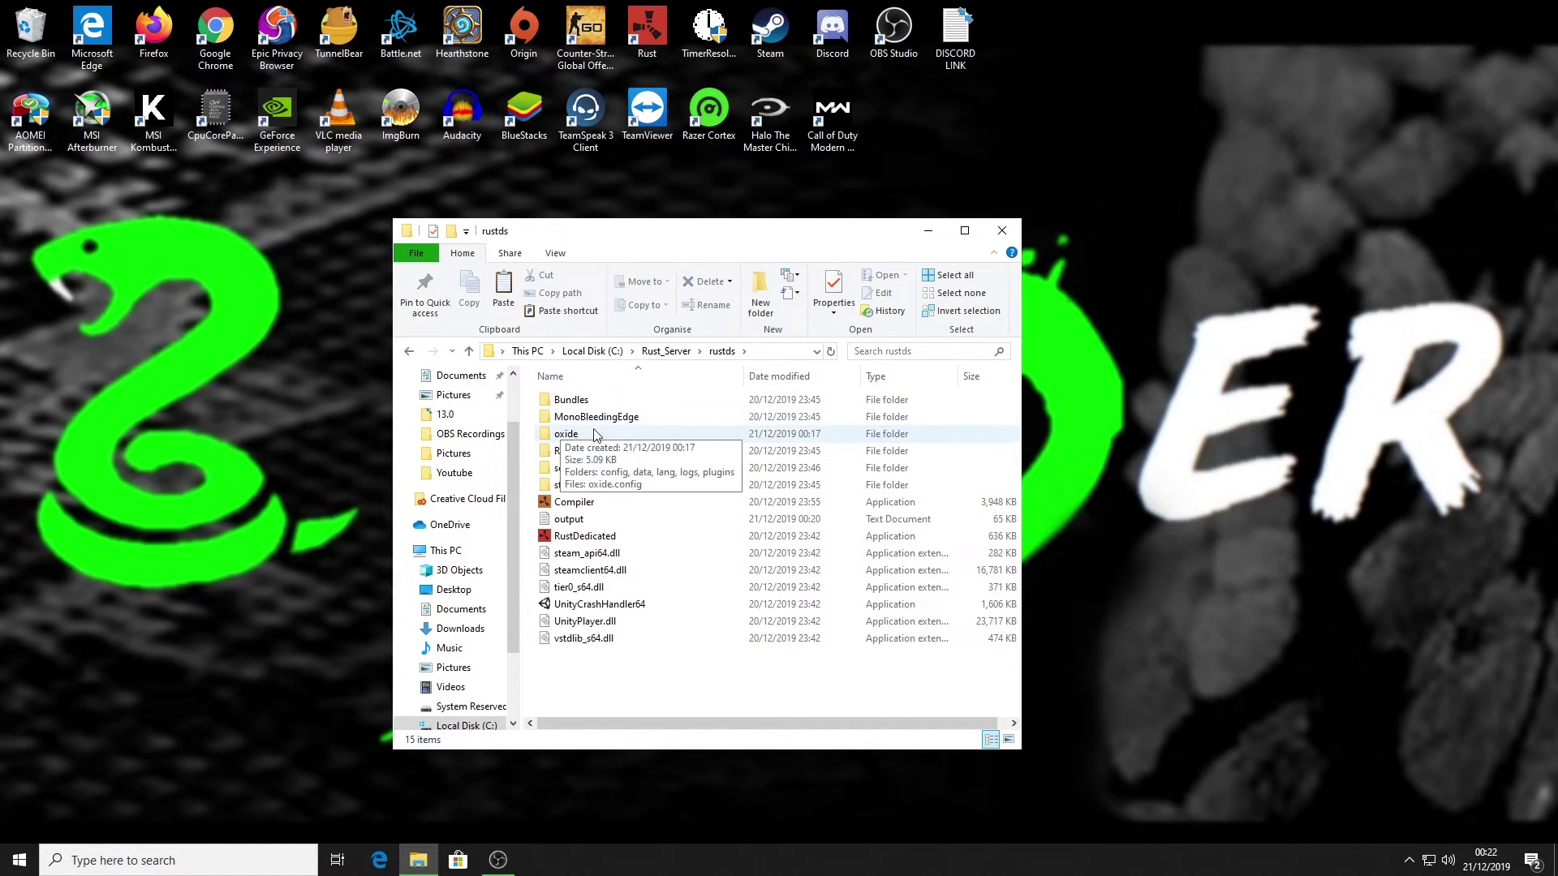
double_click(547, 438)
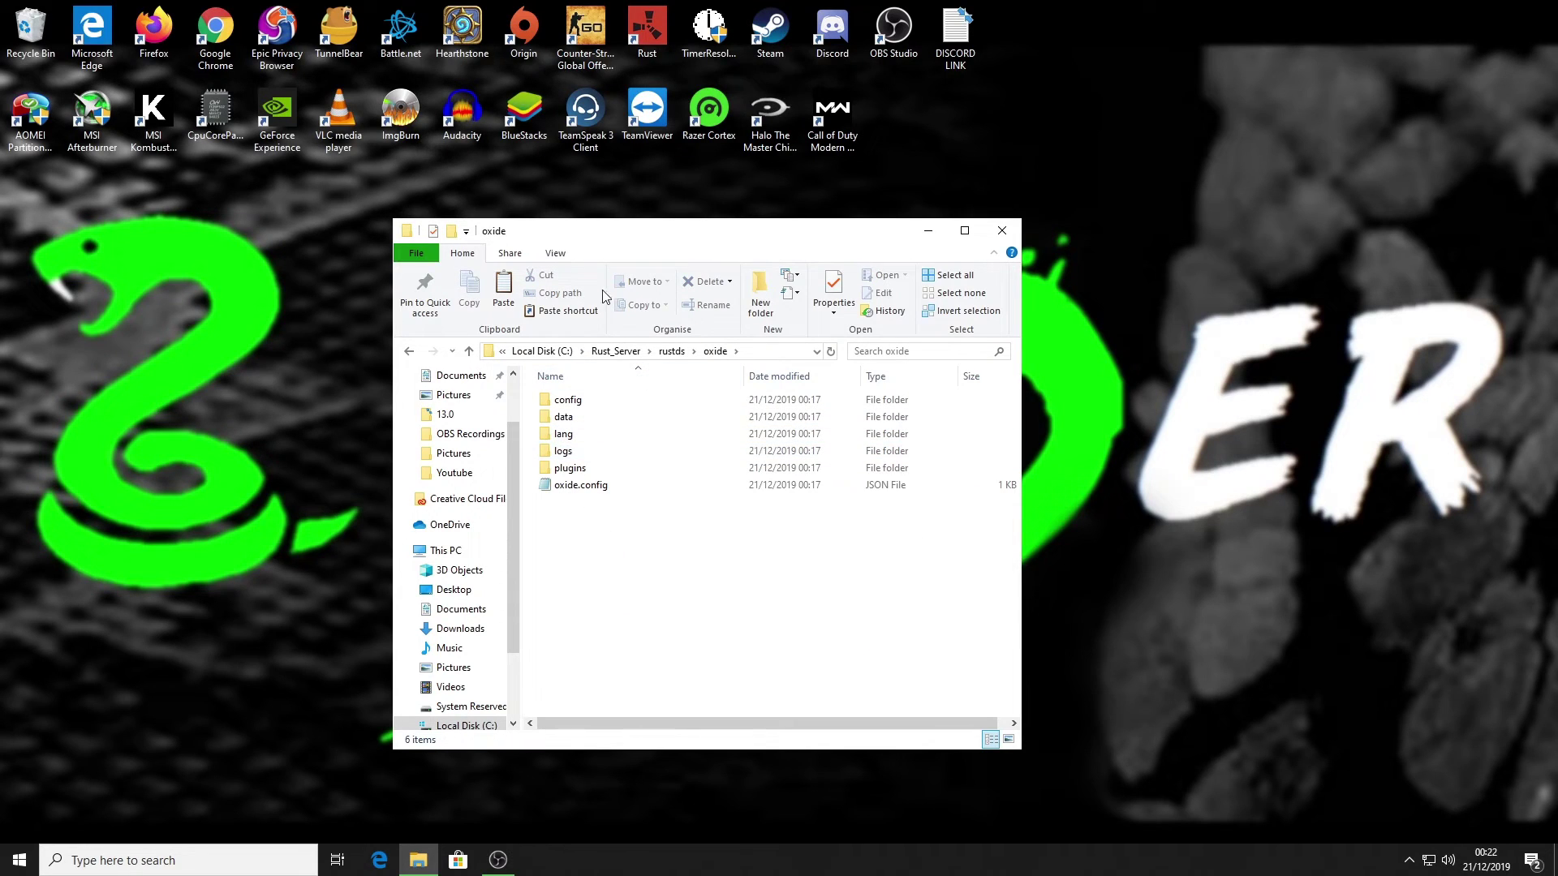
drag(614, 241, 842, 224)
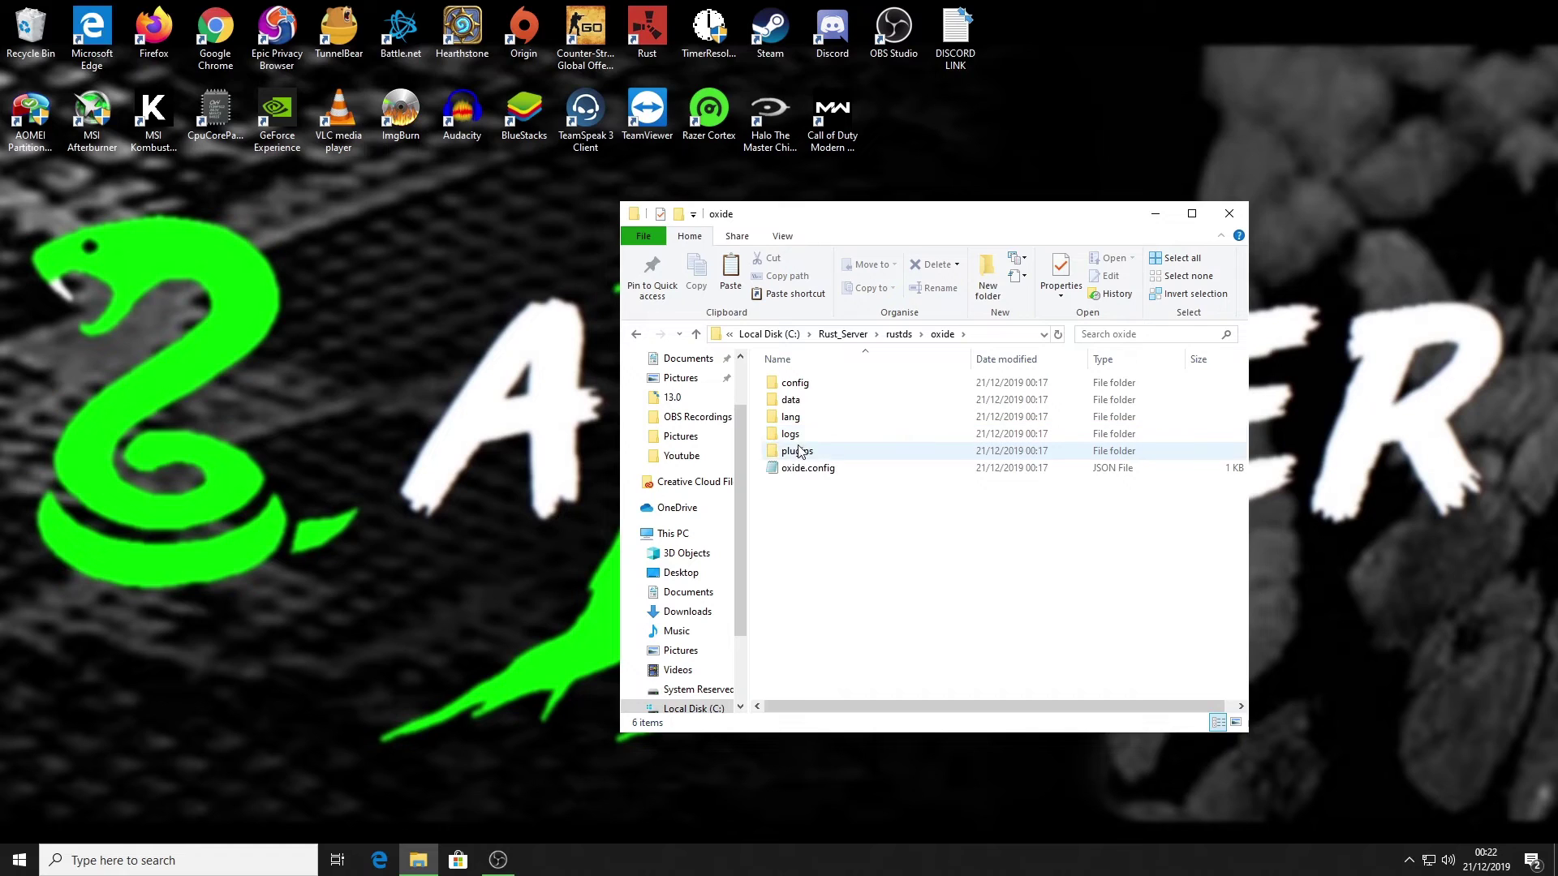
- Copy the newest downloaded plugin file, BetterChat (2).cs, from the Downloads folder
click(677, 614)
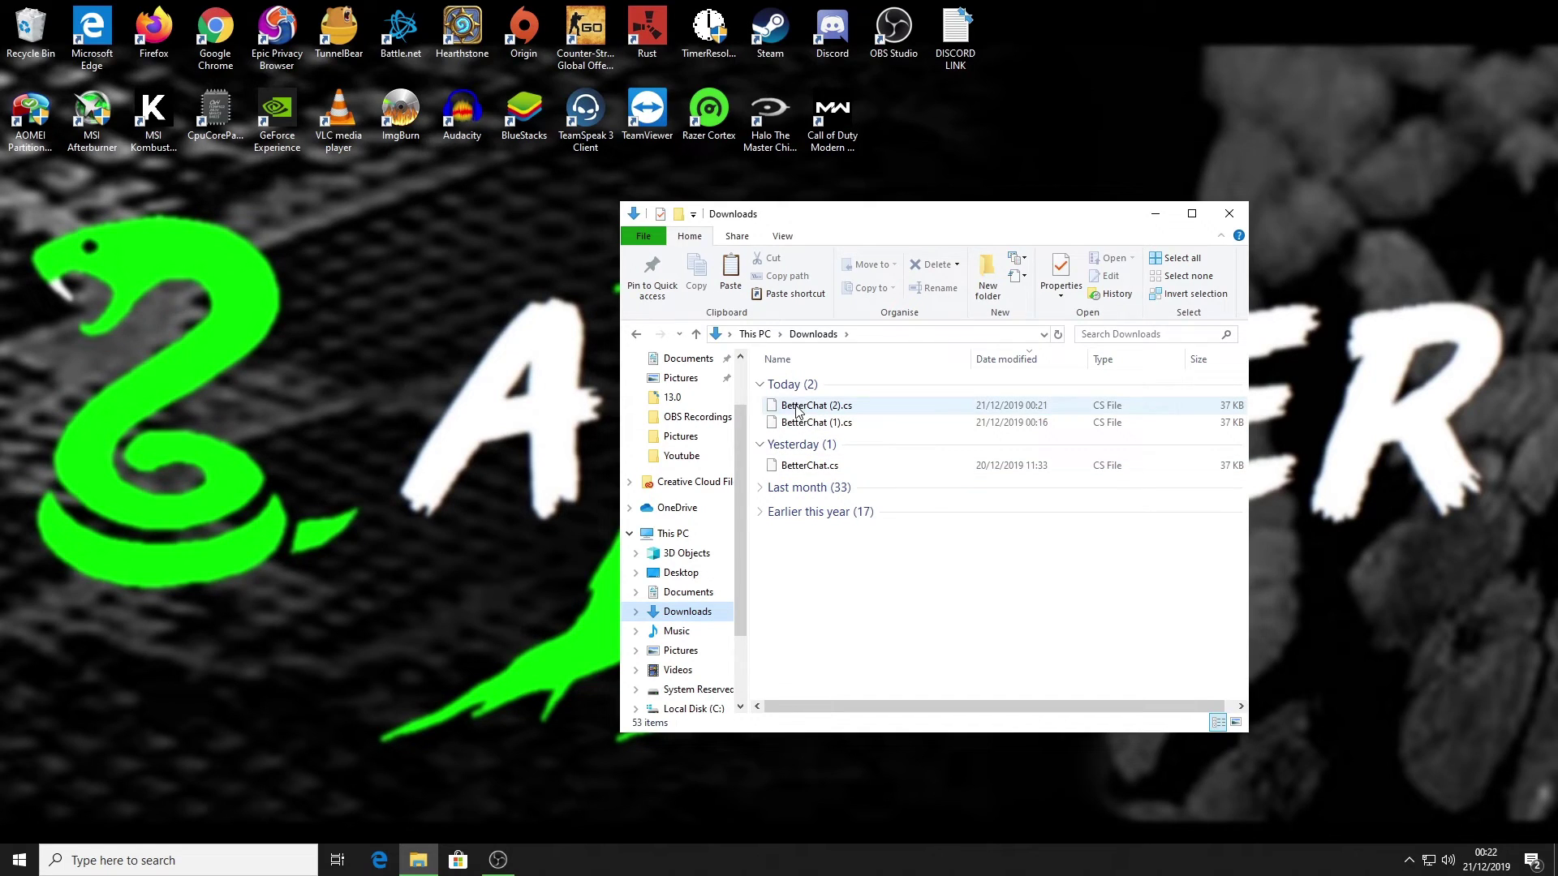
click(797, 411)
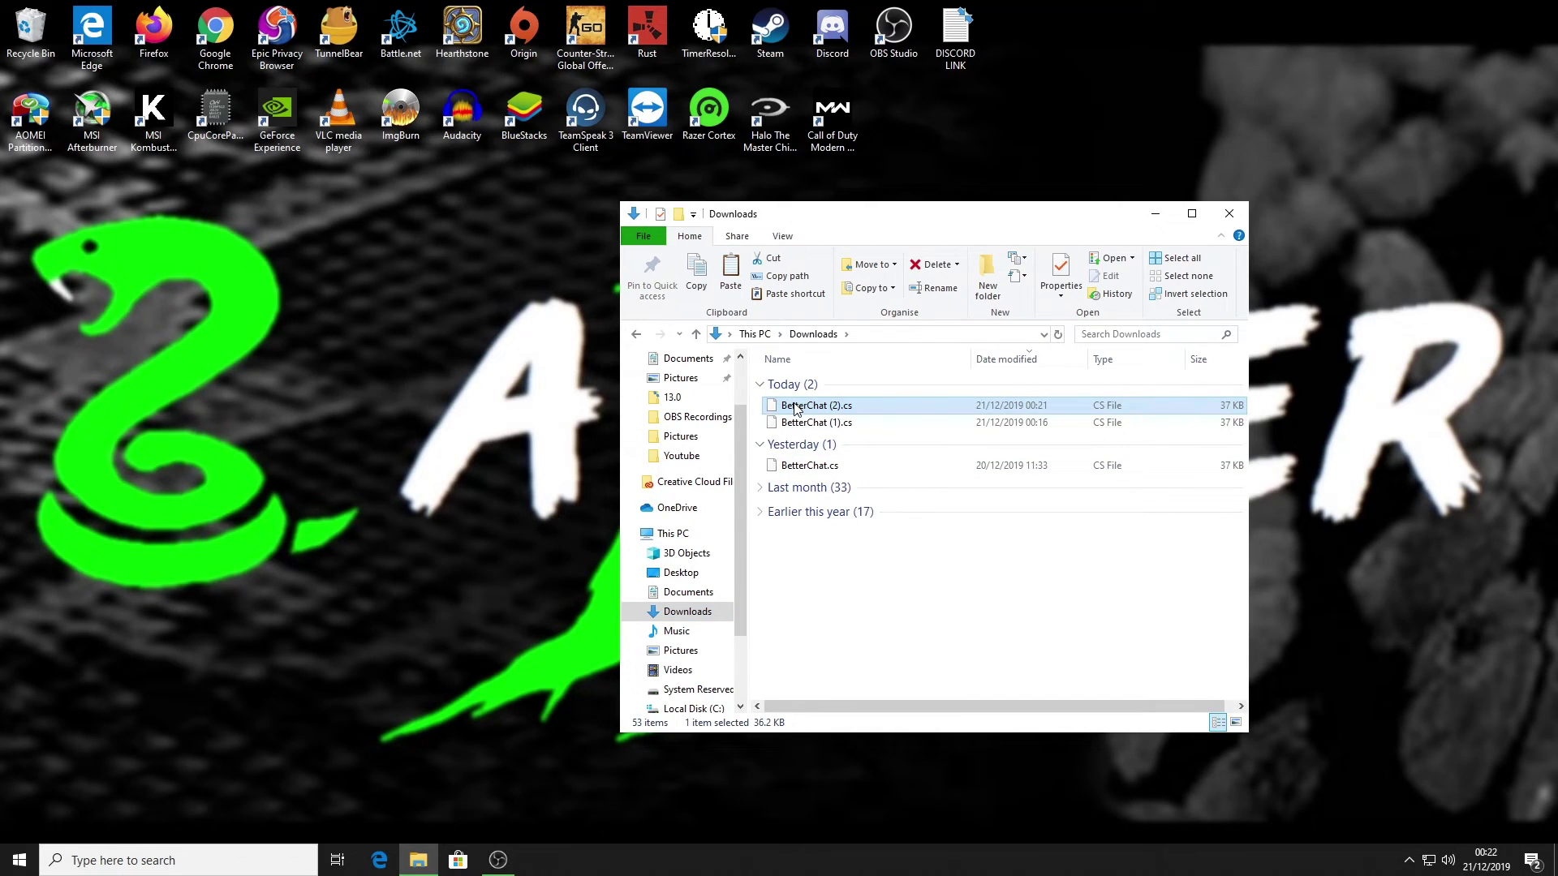
right_click(795, 408)
click(844, 542)
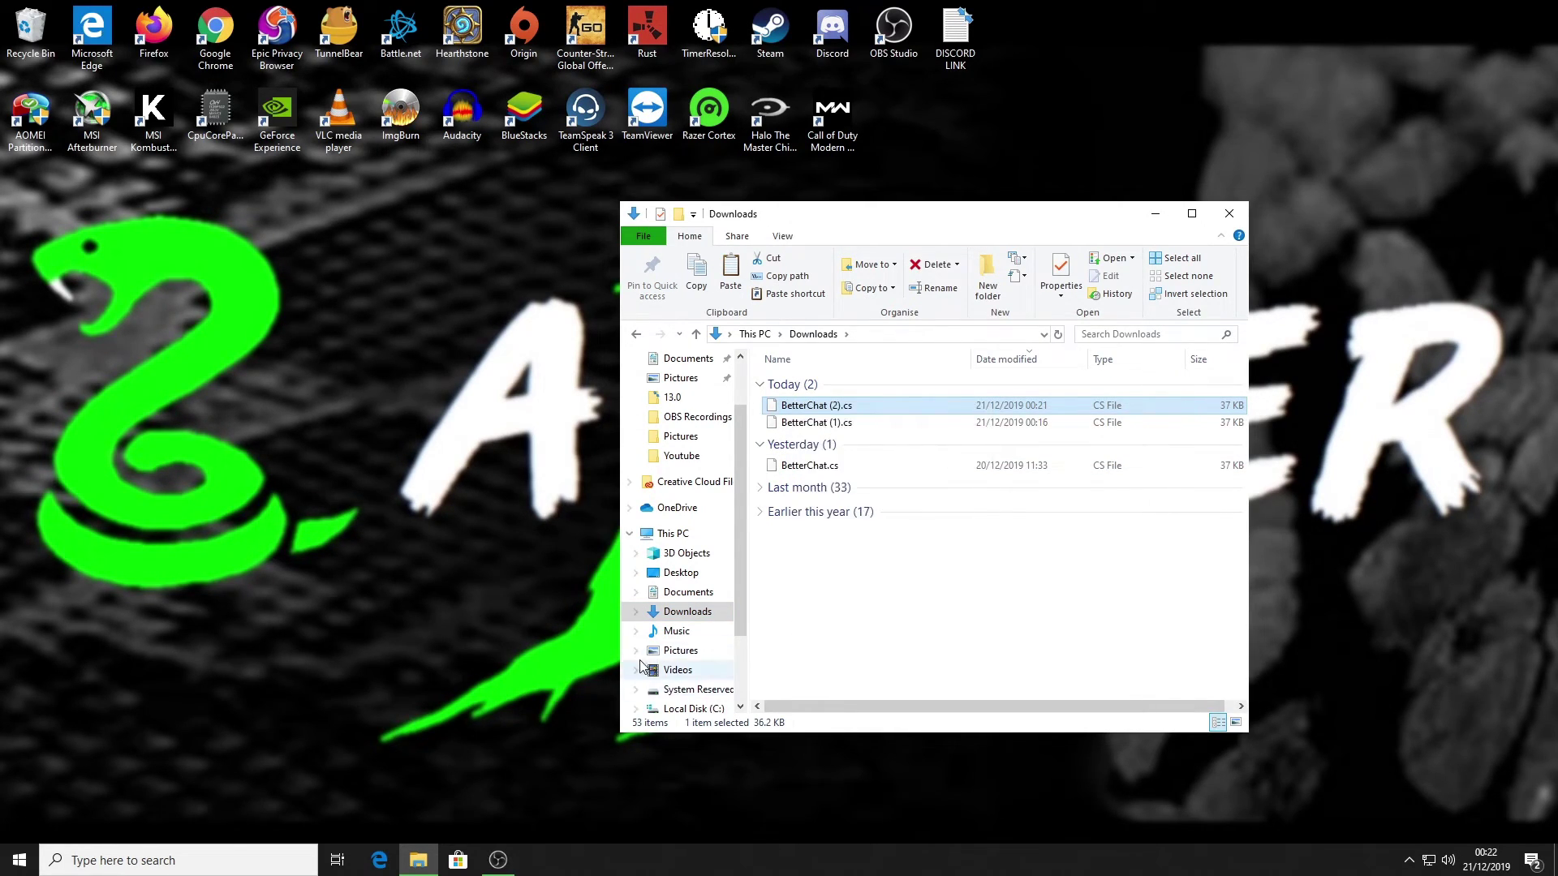
- Open the server's plugins folder under Rust_Server\rustds\oxide on Local Disk (C:)
scroll(682, 641, down, 1)
click(691, 650)
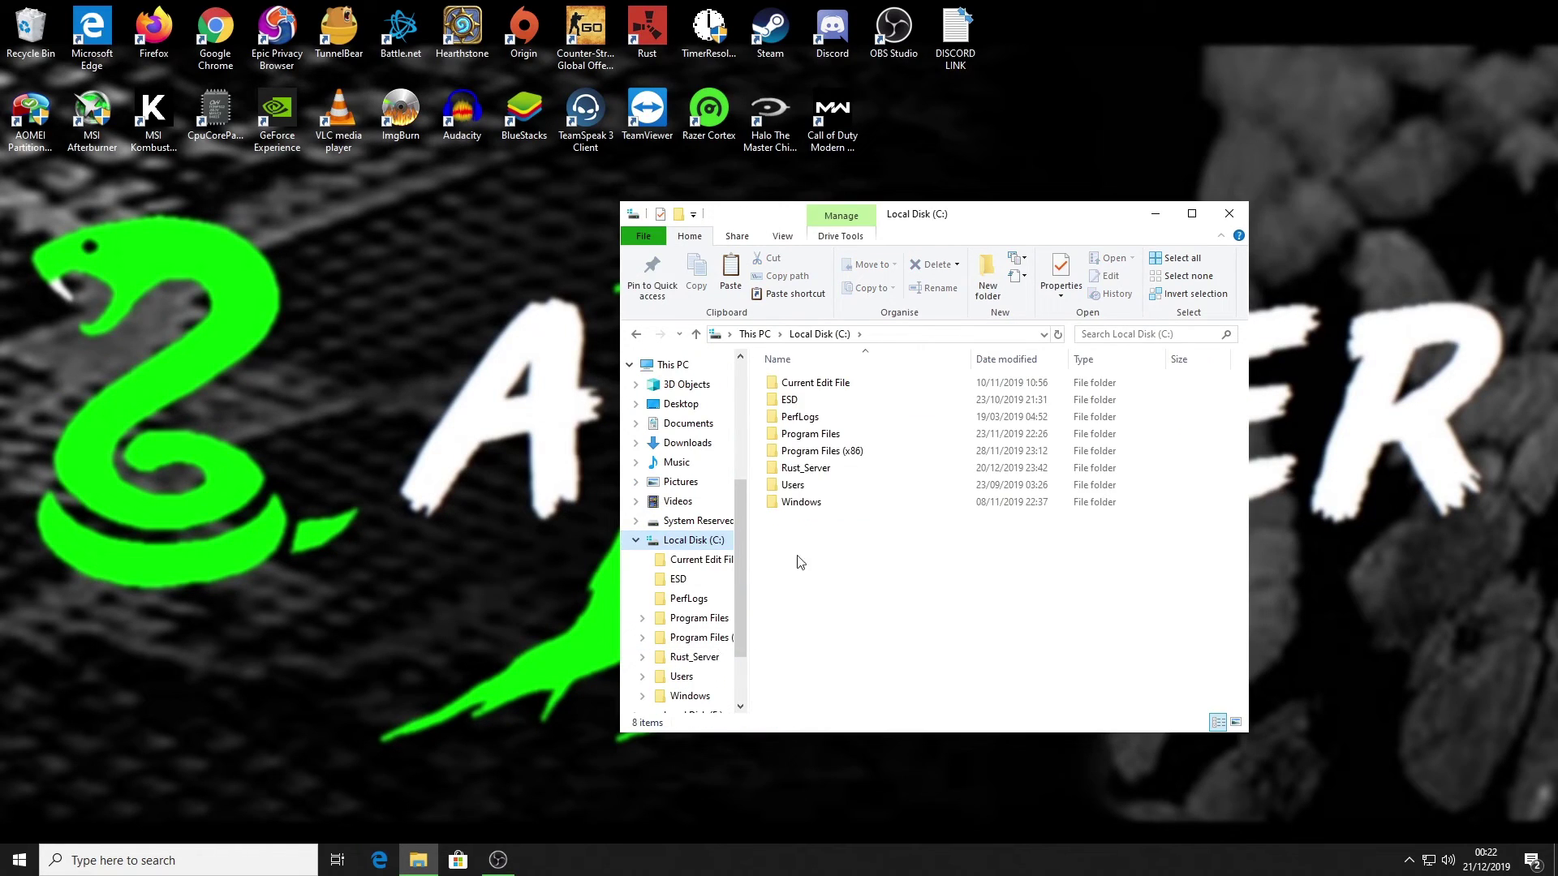
click(791, 471)
double_click(791, 469)
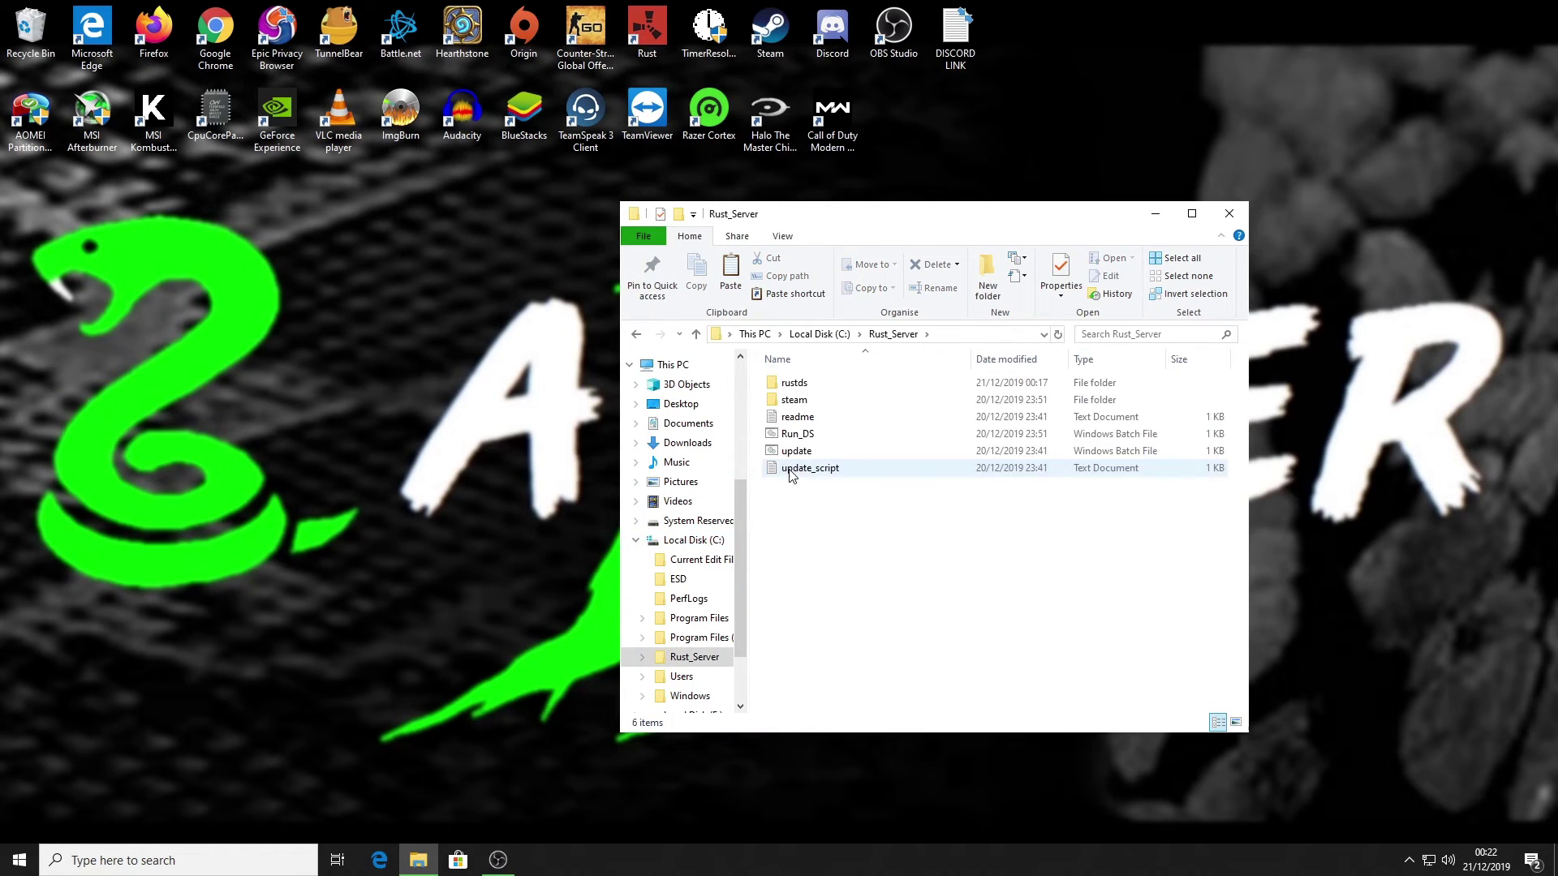
double_click(780, 385)
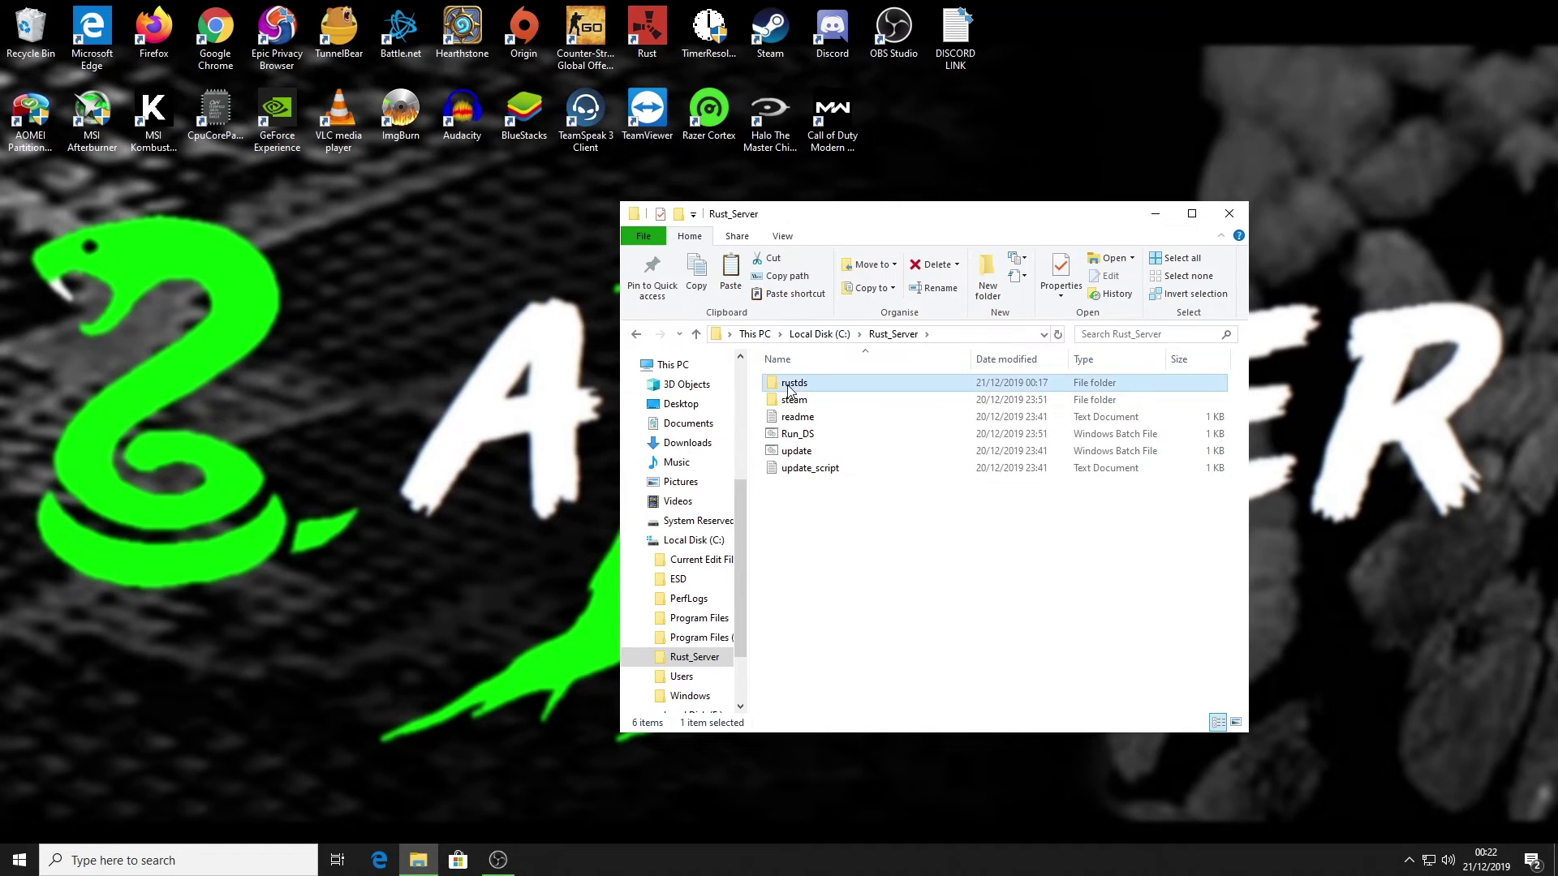
double_click(777, 418)
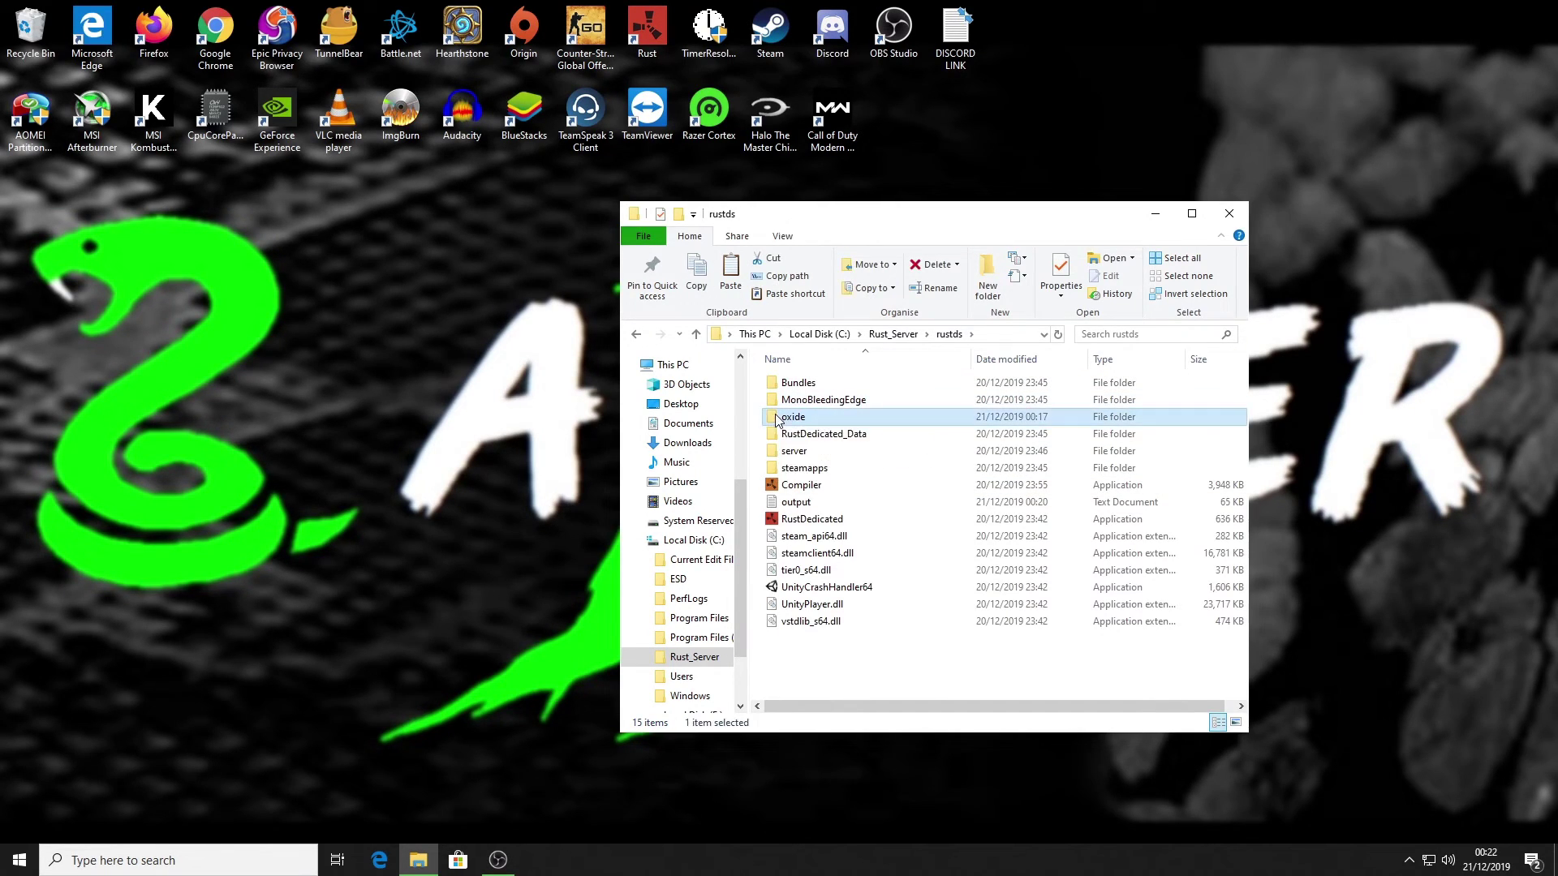
click(774, 453)
double_click(775, 455)
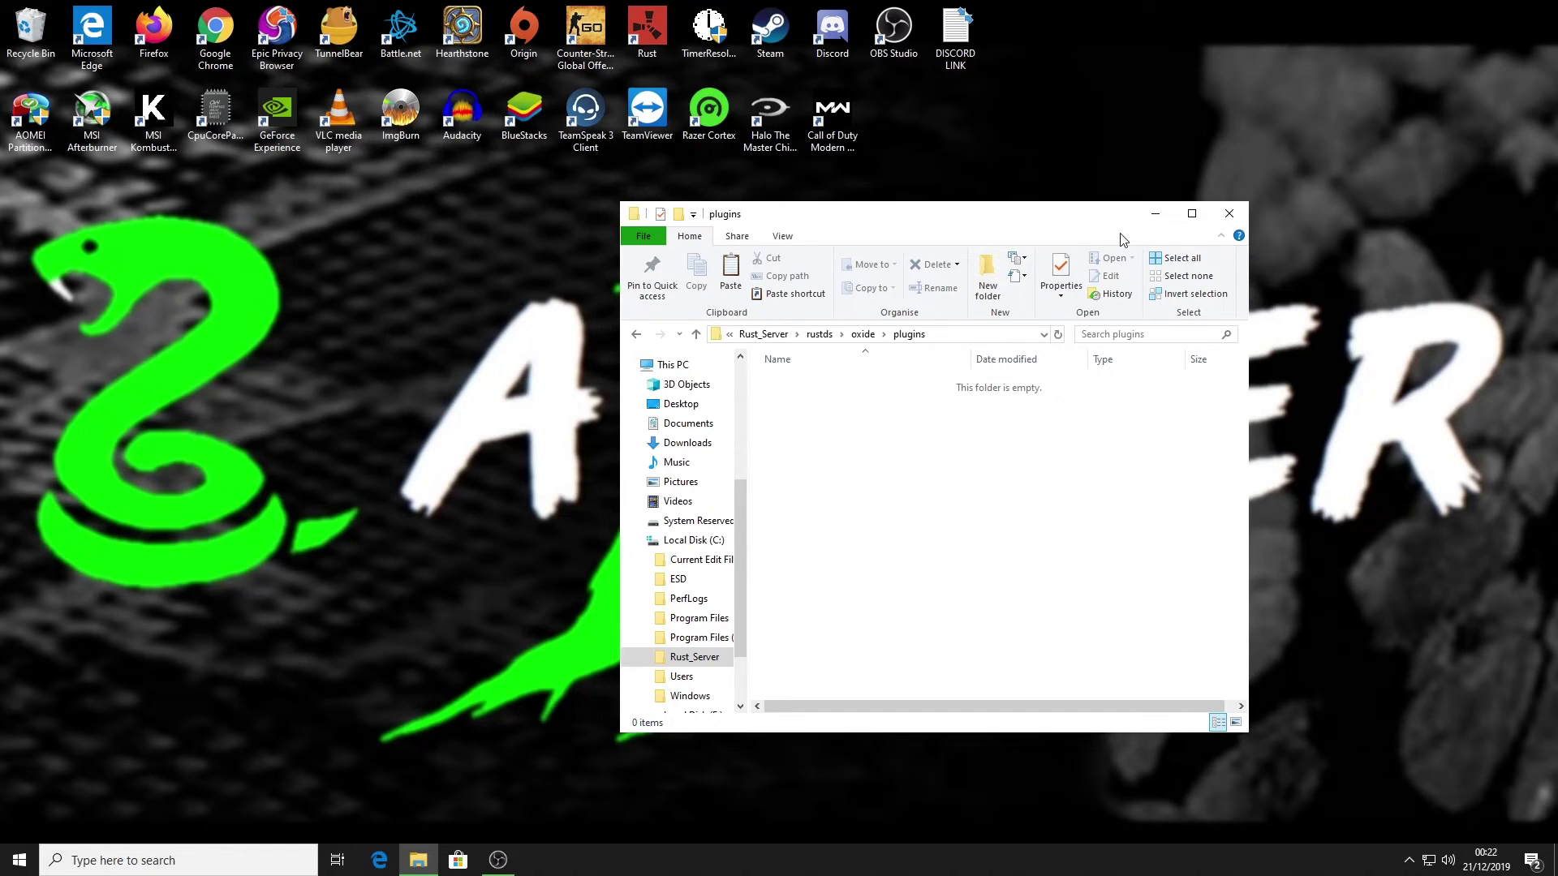
- Return to the Rust_Server folder and start the server with the Run_DS batch file, moving its console aside
drag(1027, 215, 1219, 185)
click(833, 307)
click(832, 306)
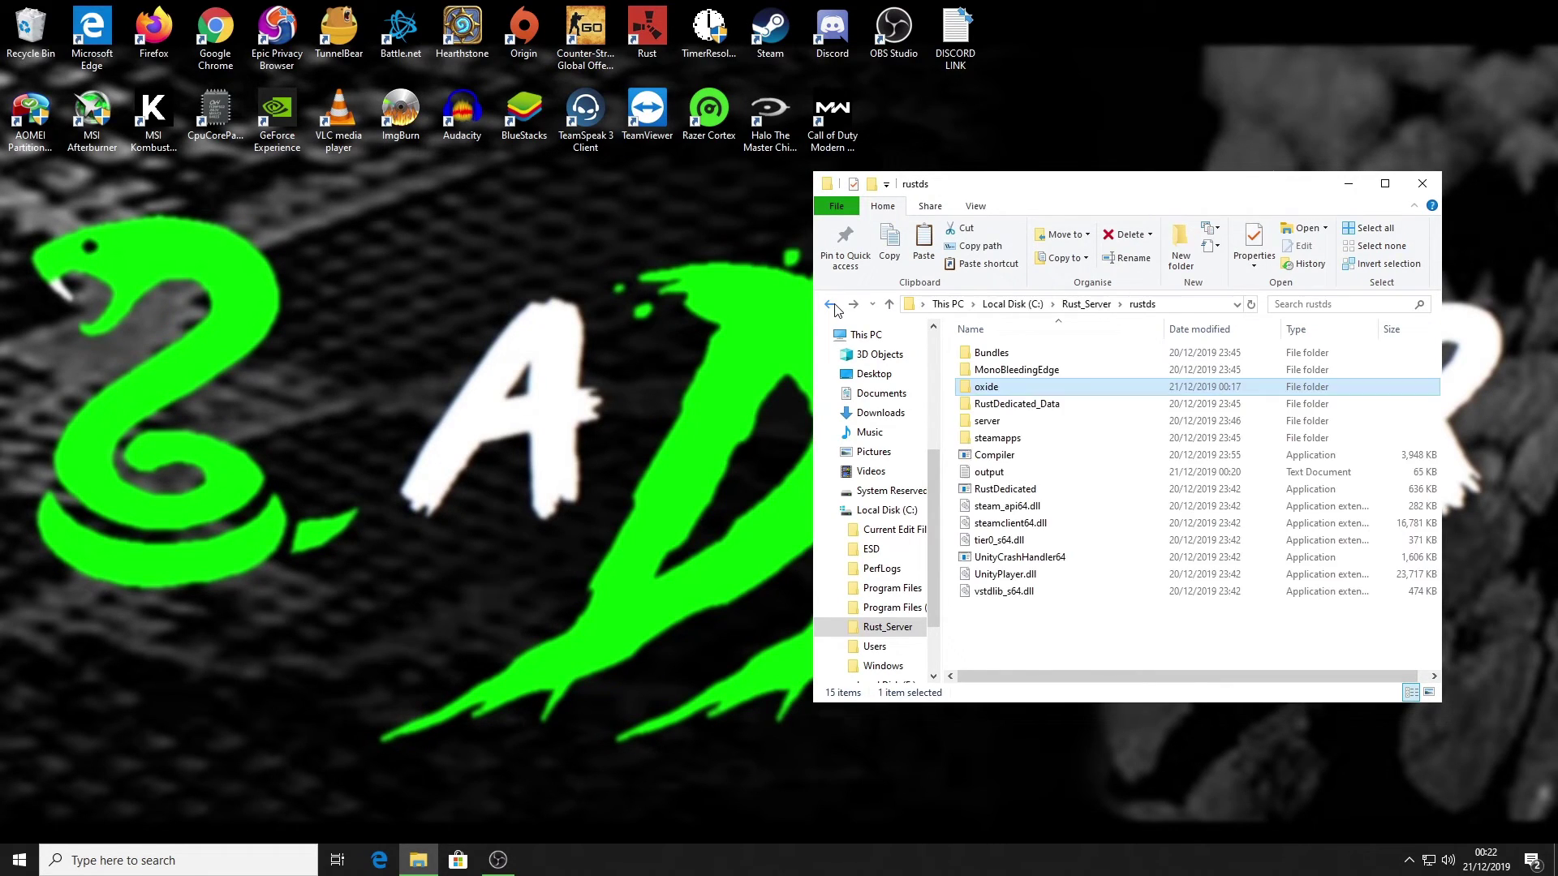
click(831, 307)
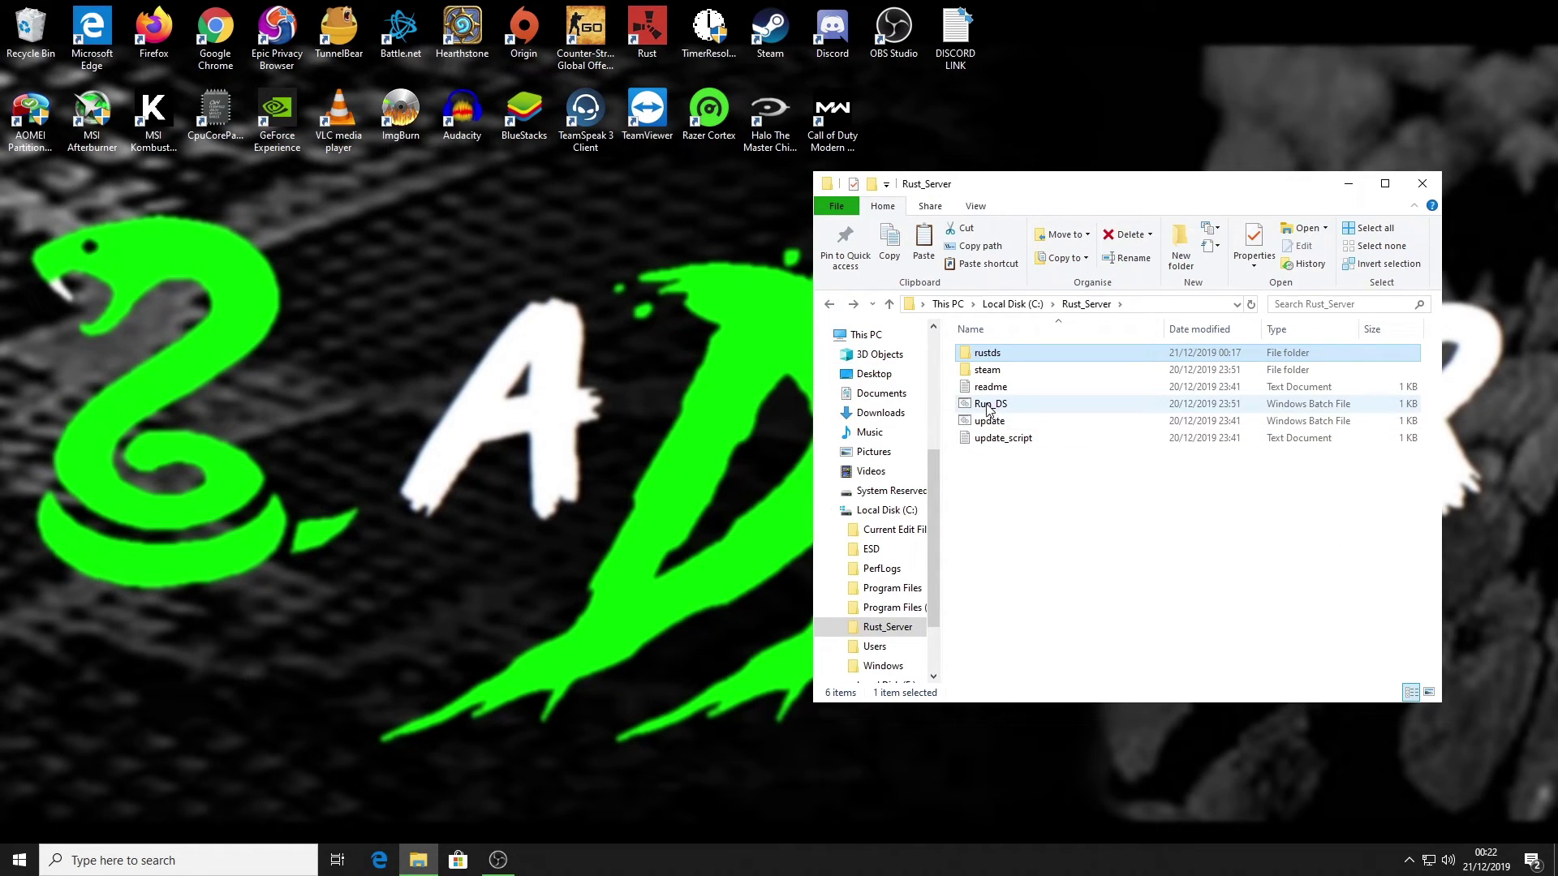
click(983, 407)
double_click(982, 410)
click(834, 451)
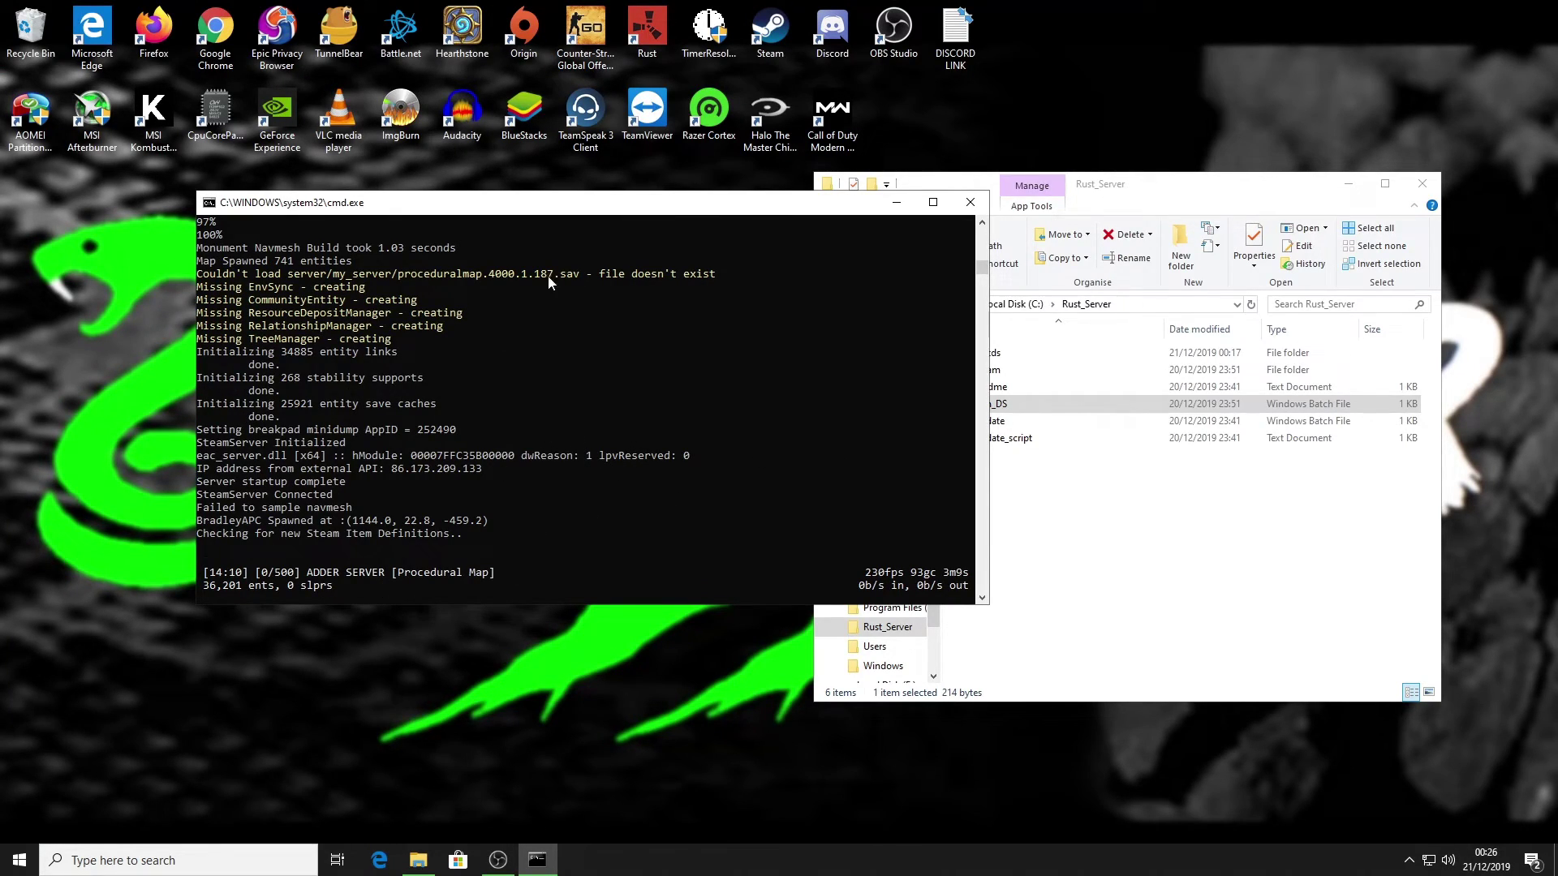
drag(510, 219, 396, 196)
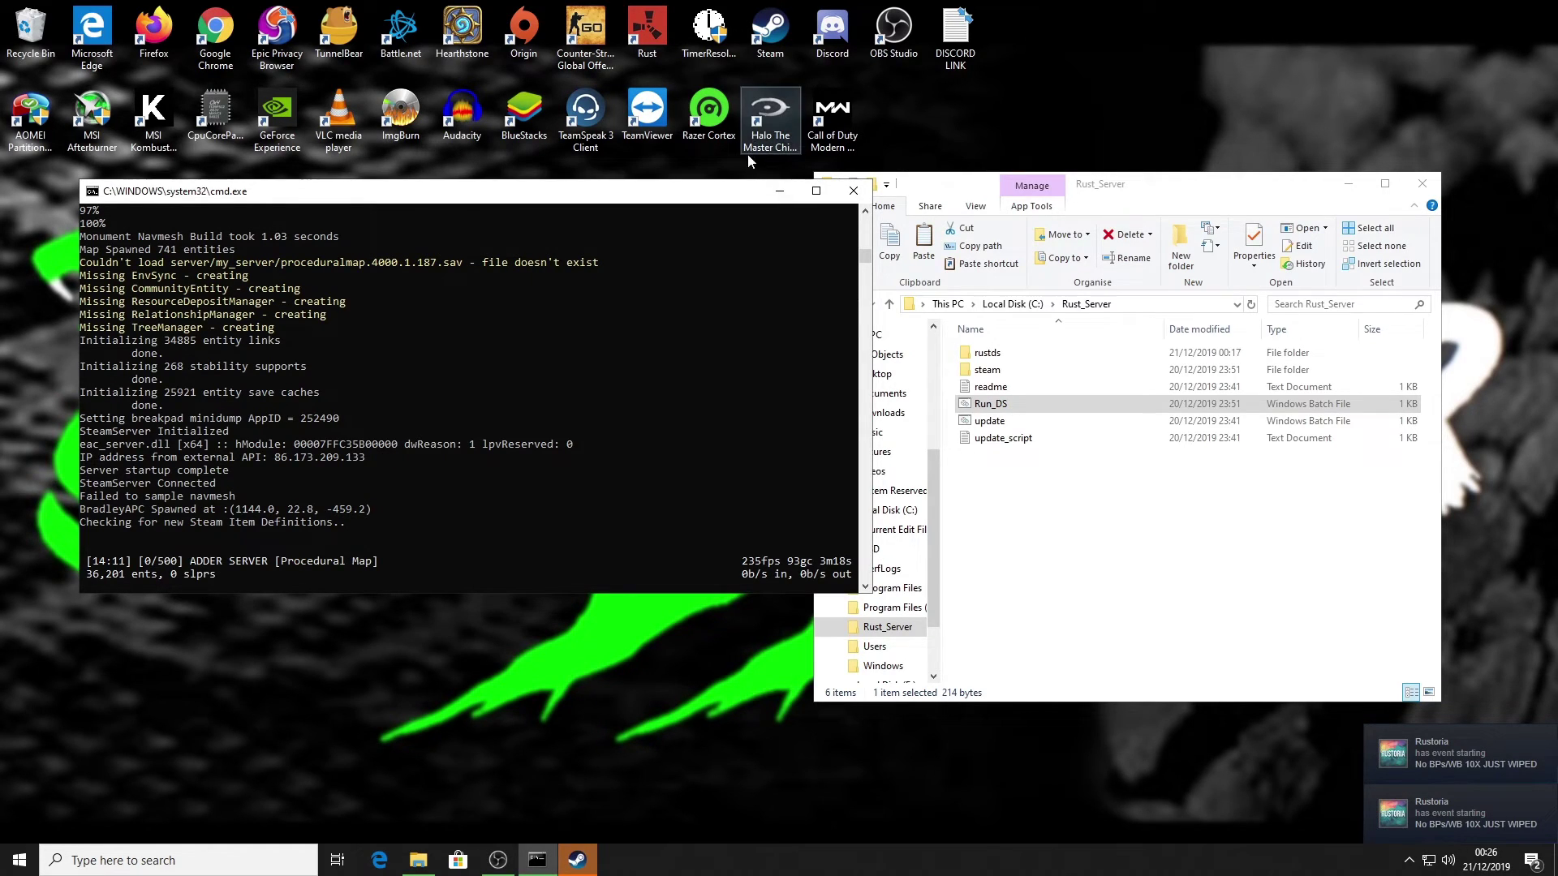
- Launch Rust and join ADDER SERVER from the history of played servers
double_click(646, 32)
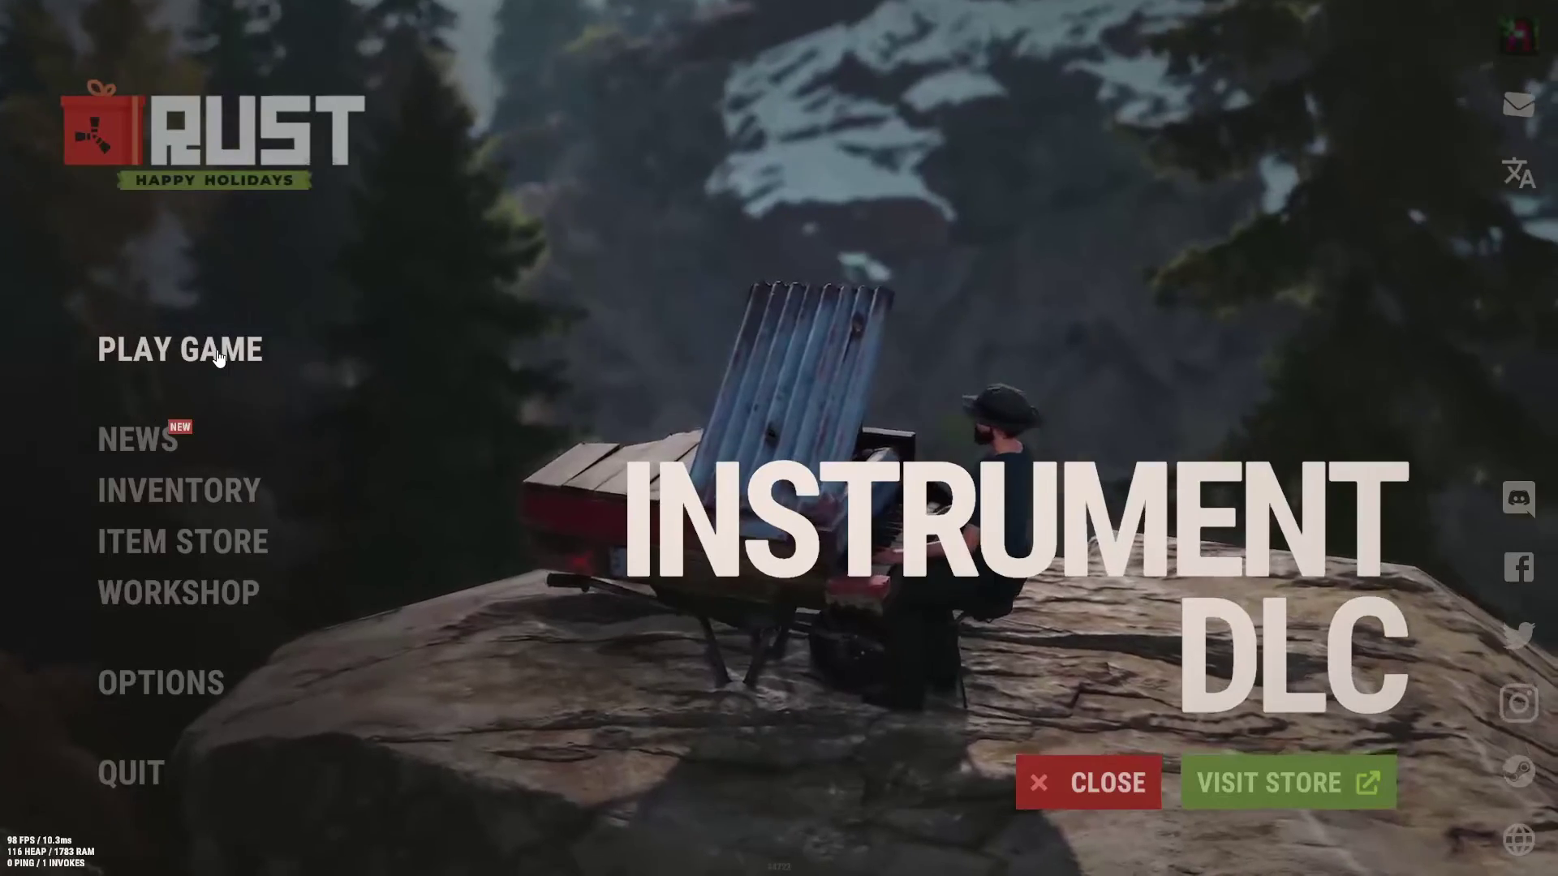
click(218, 357)
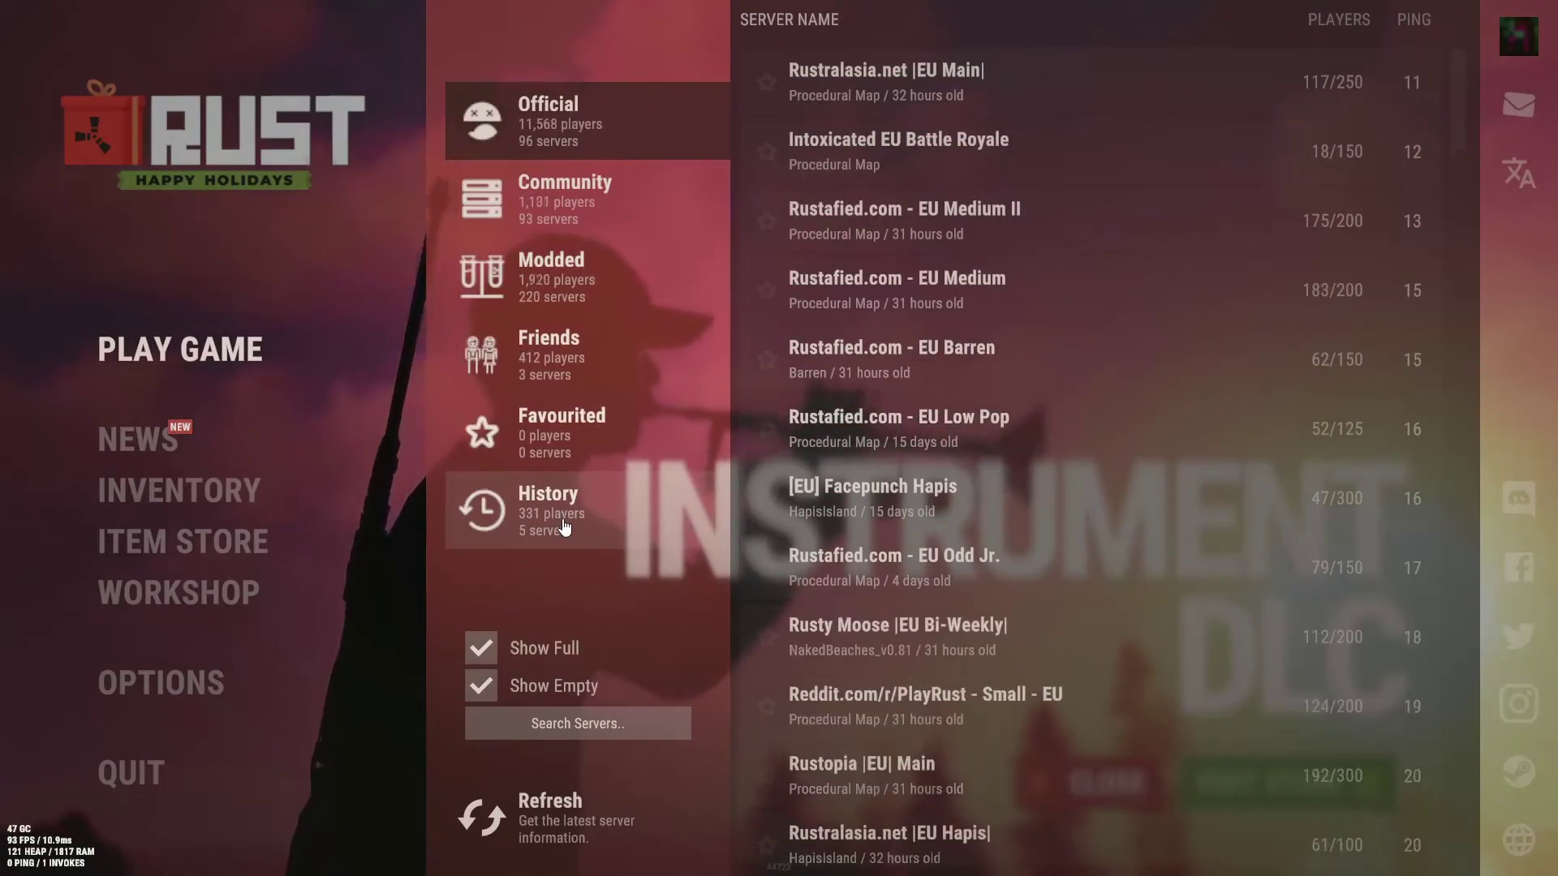
click(565, 528)
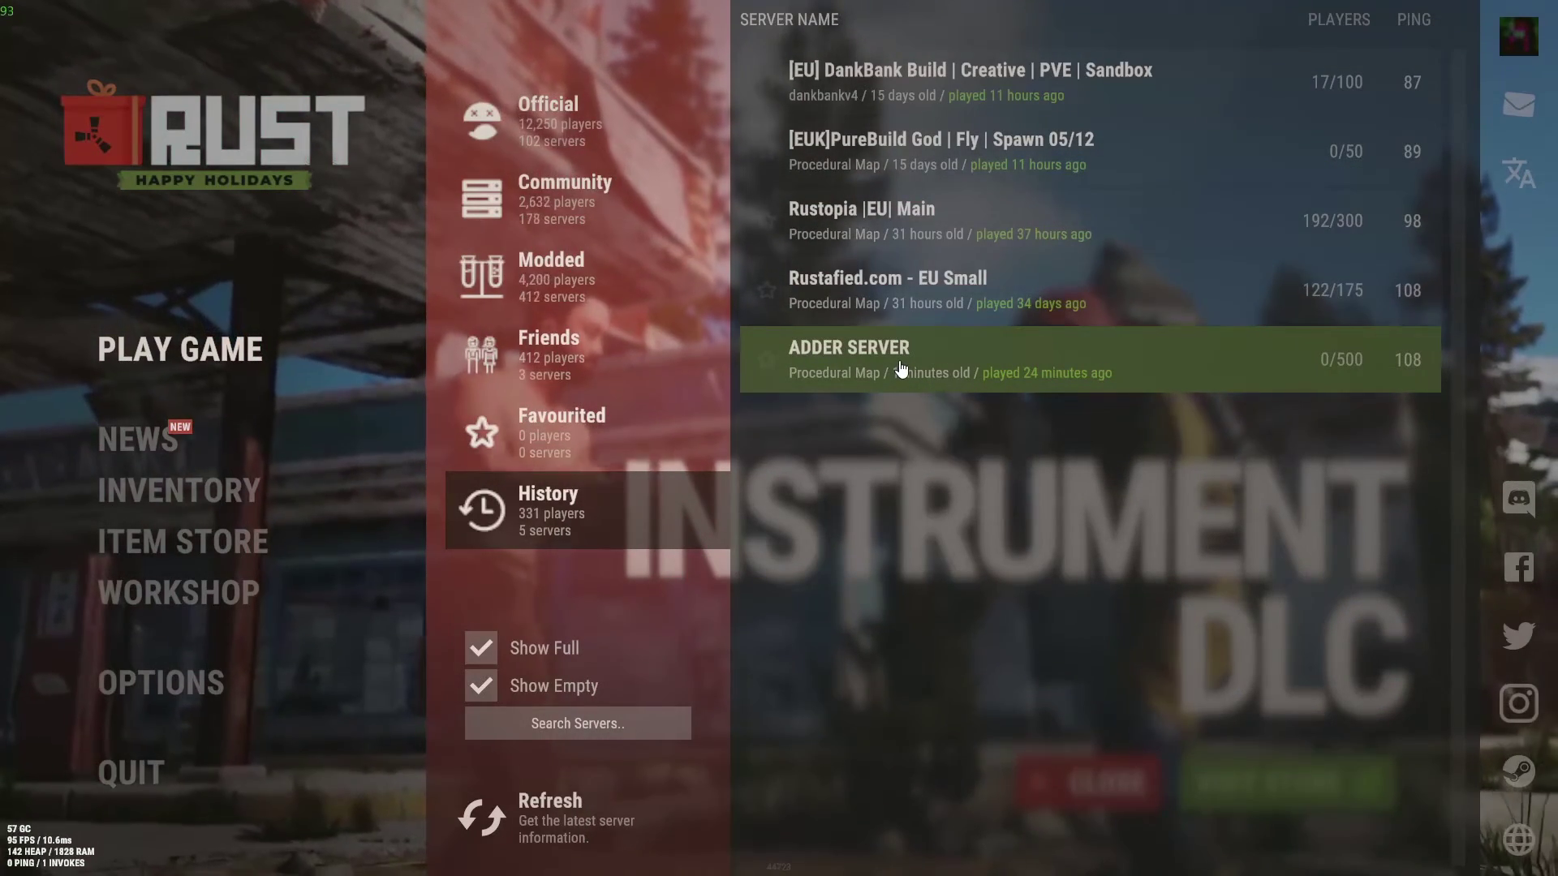
click(902, 369)
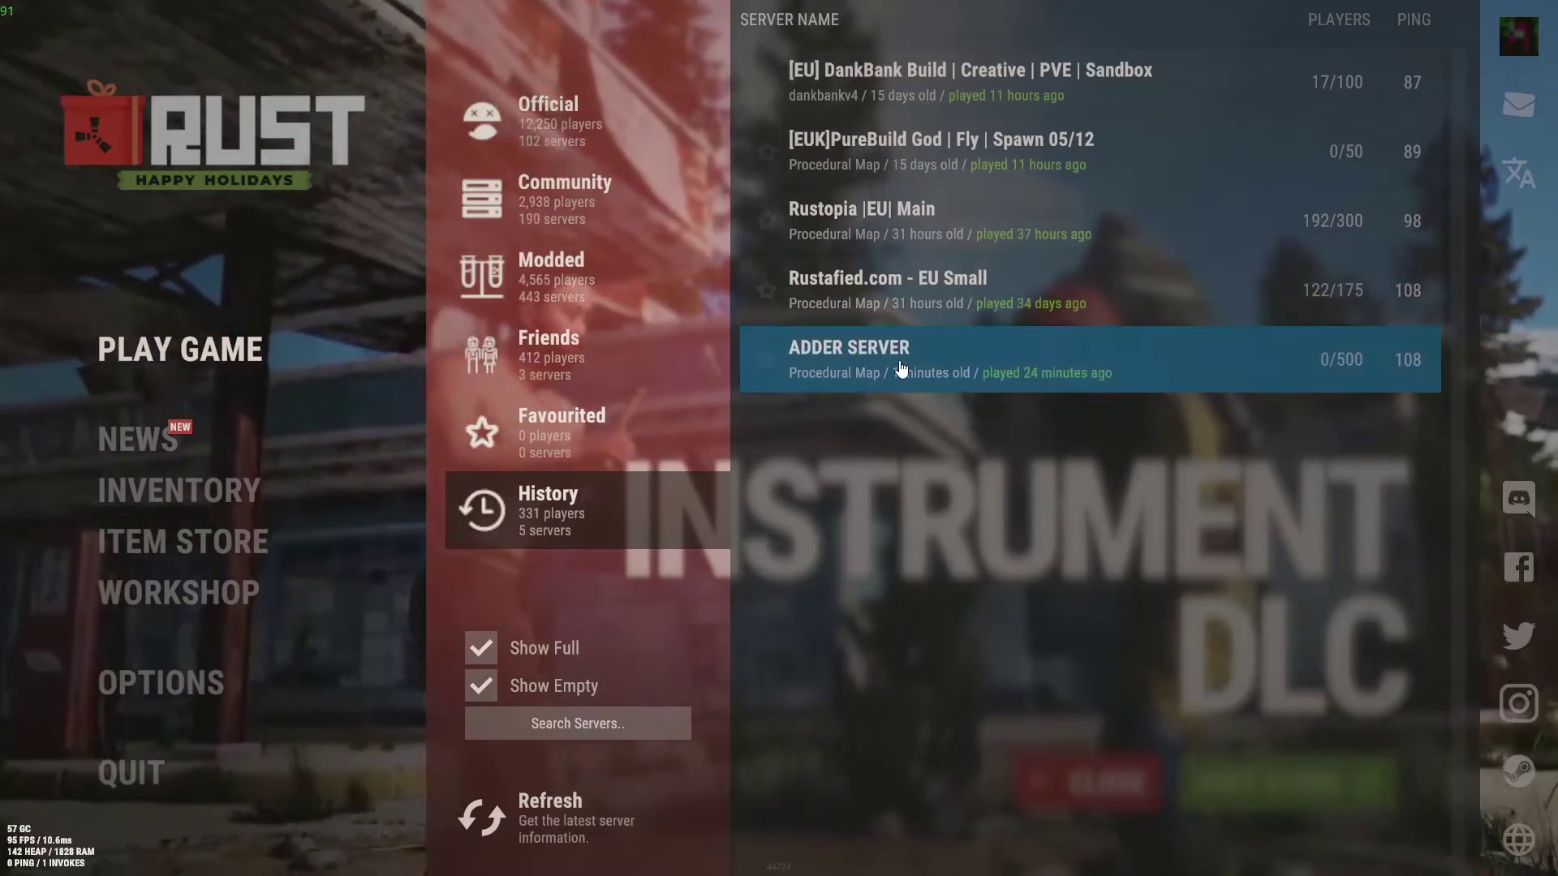
click(991, 705)
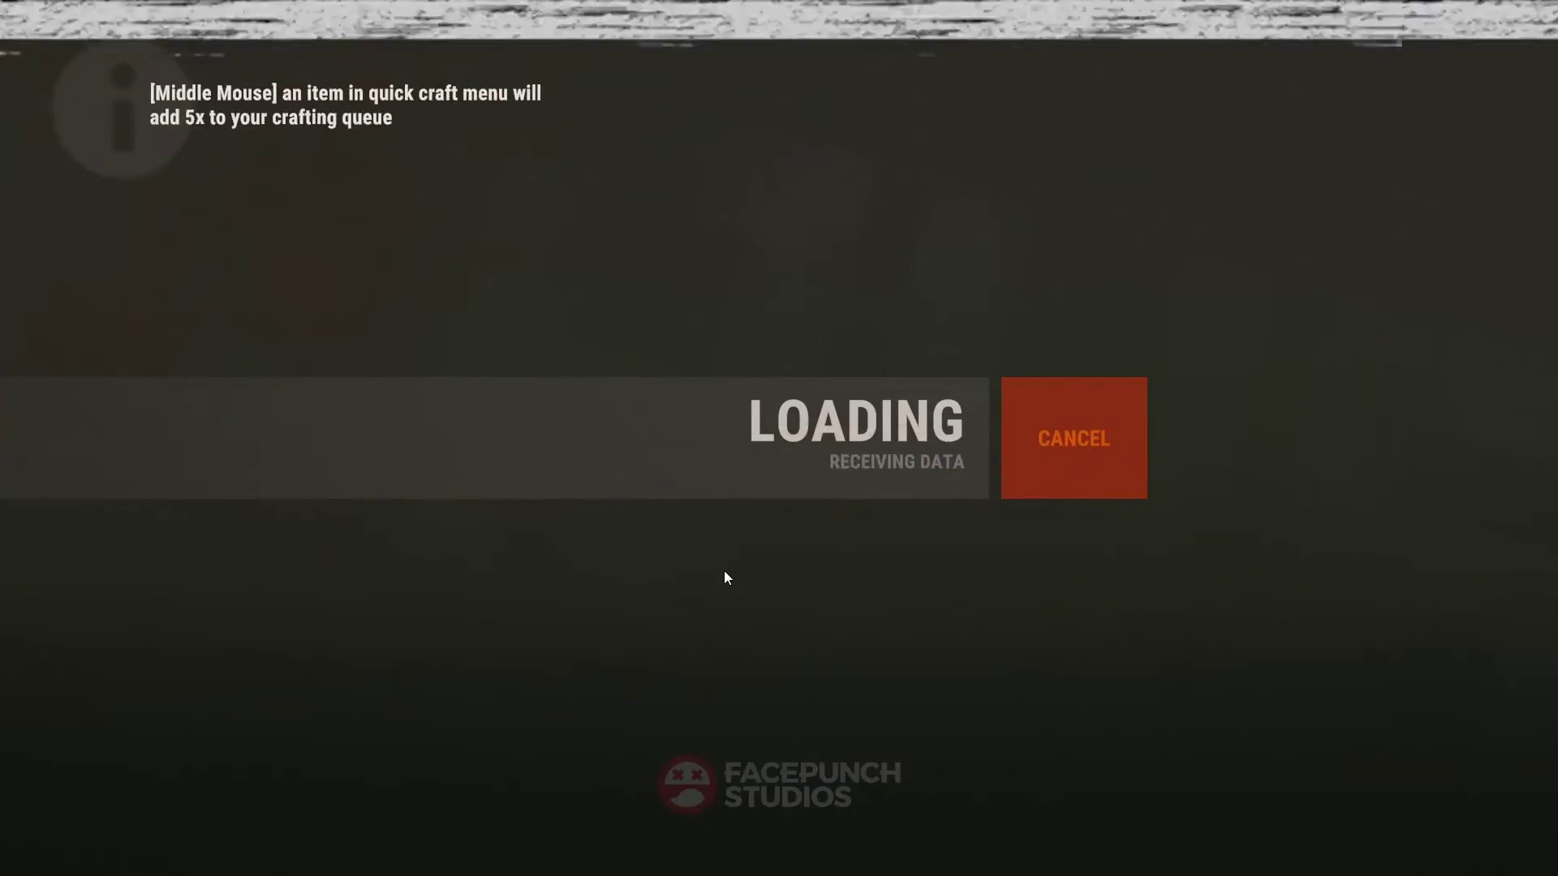
- Wake the character, walk inland from the beach and send the test message dsfgdfgd in global chat
key(space)
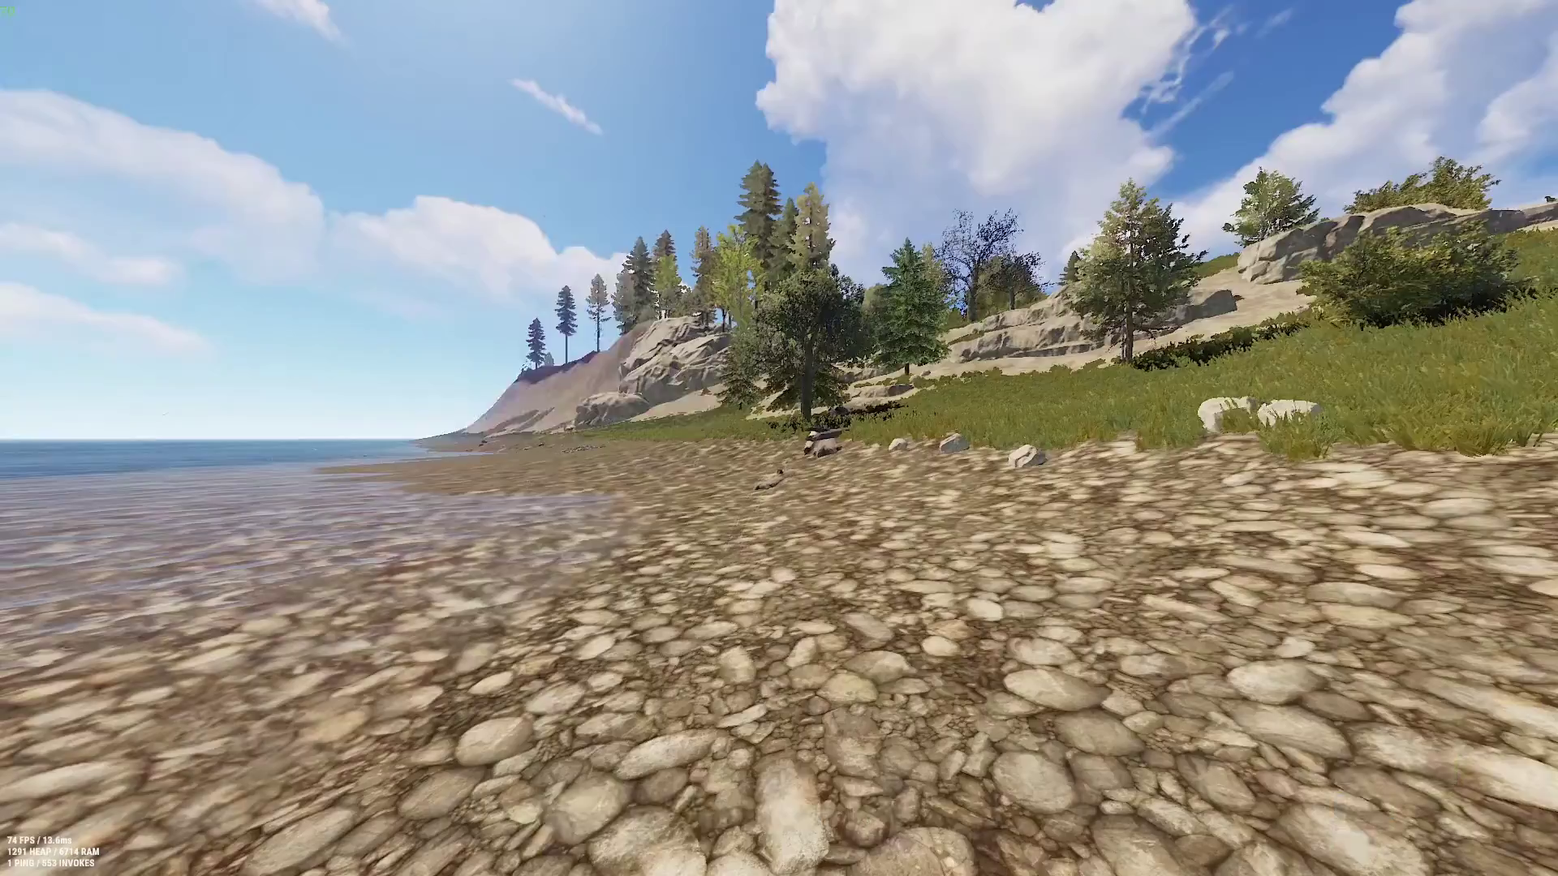
key(w)
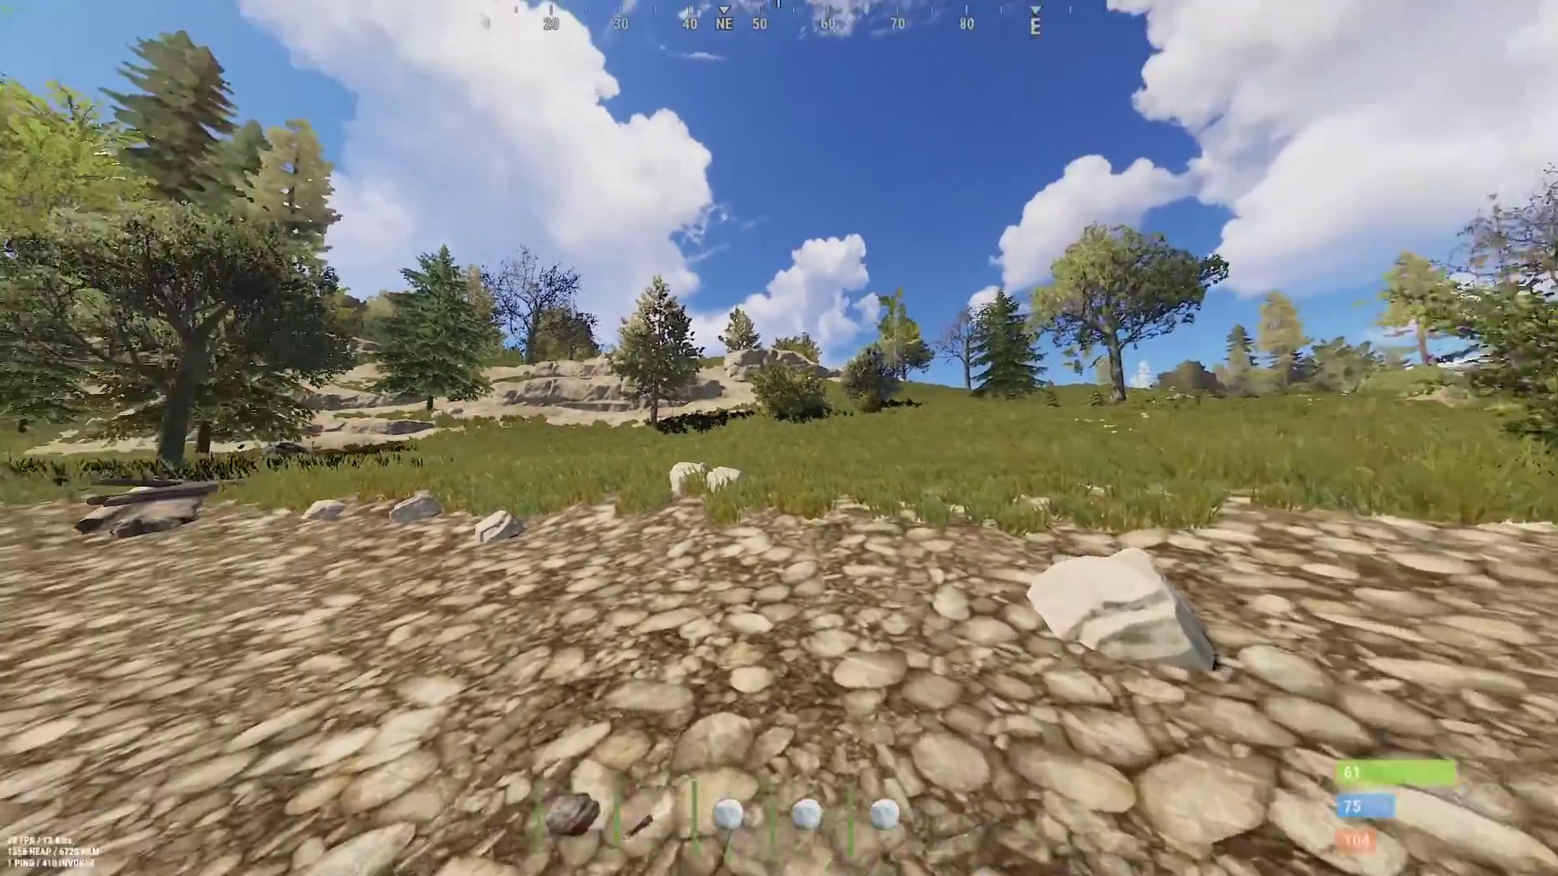
key(w)
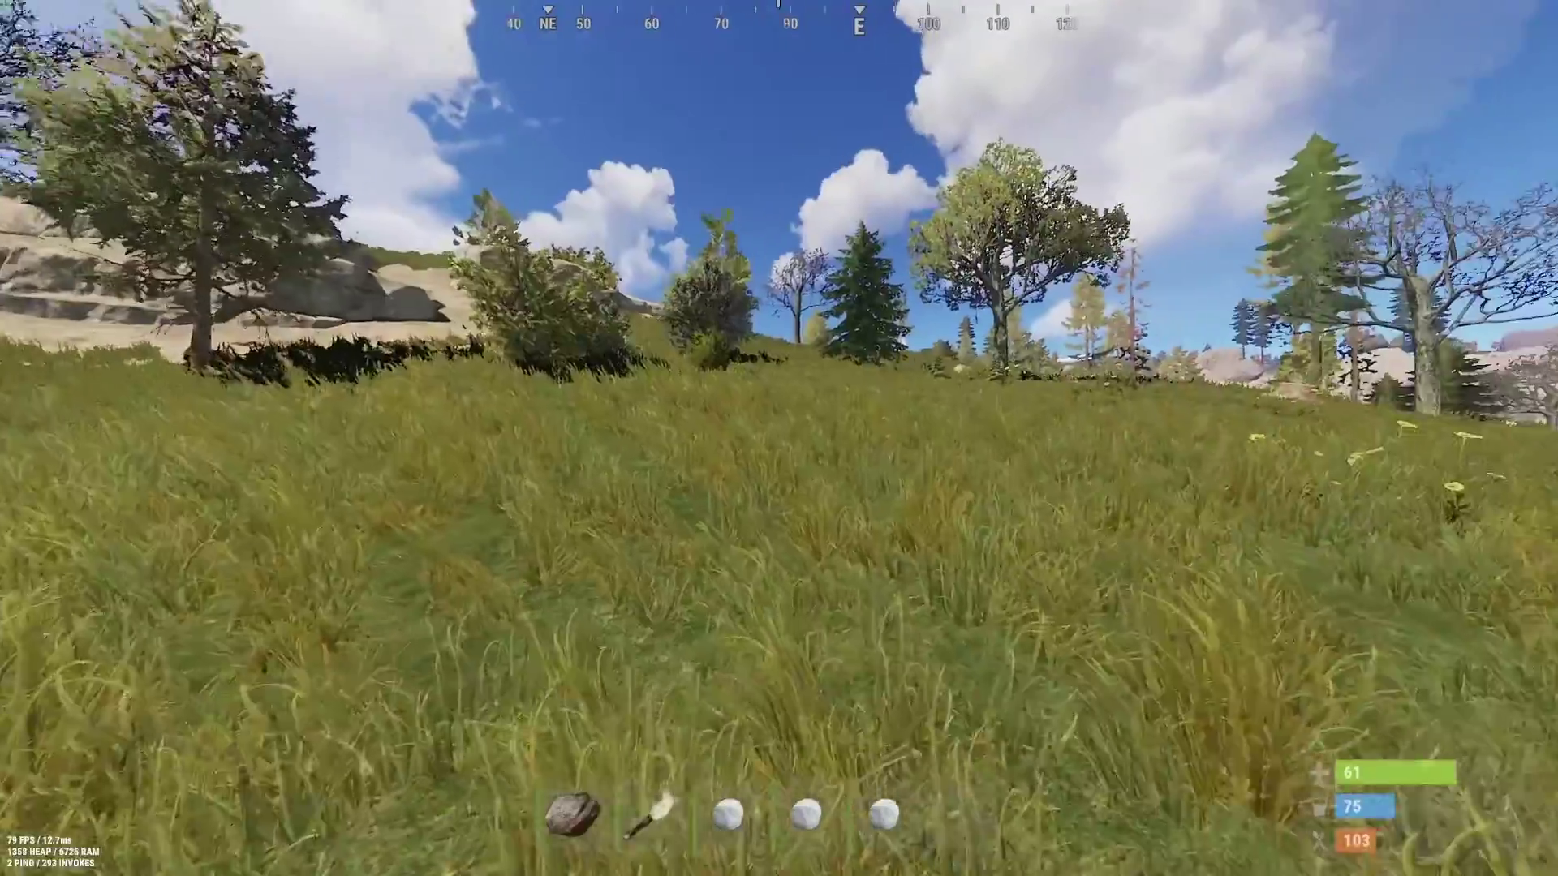
key(Return)
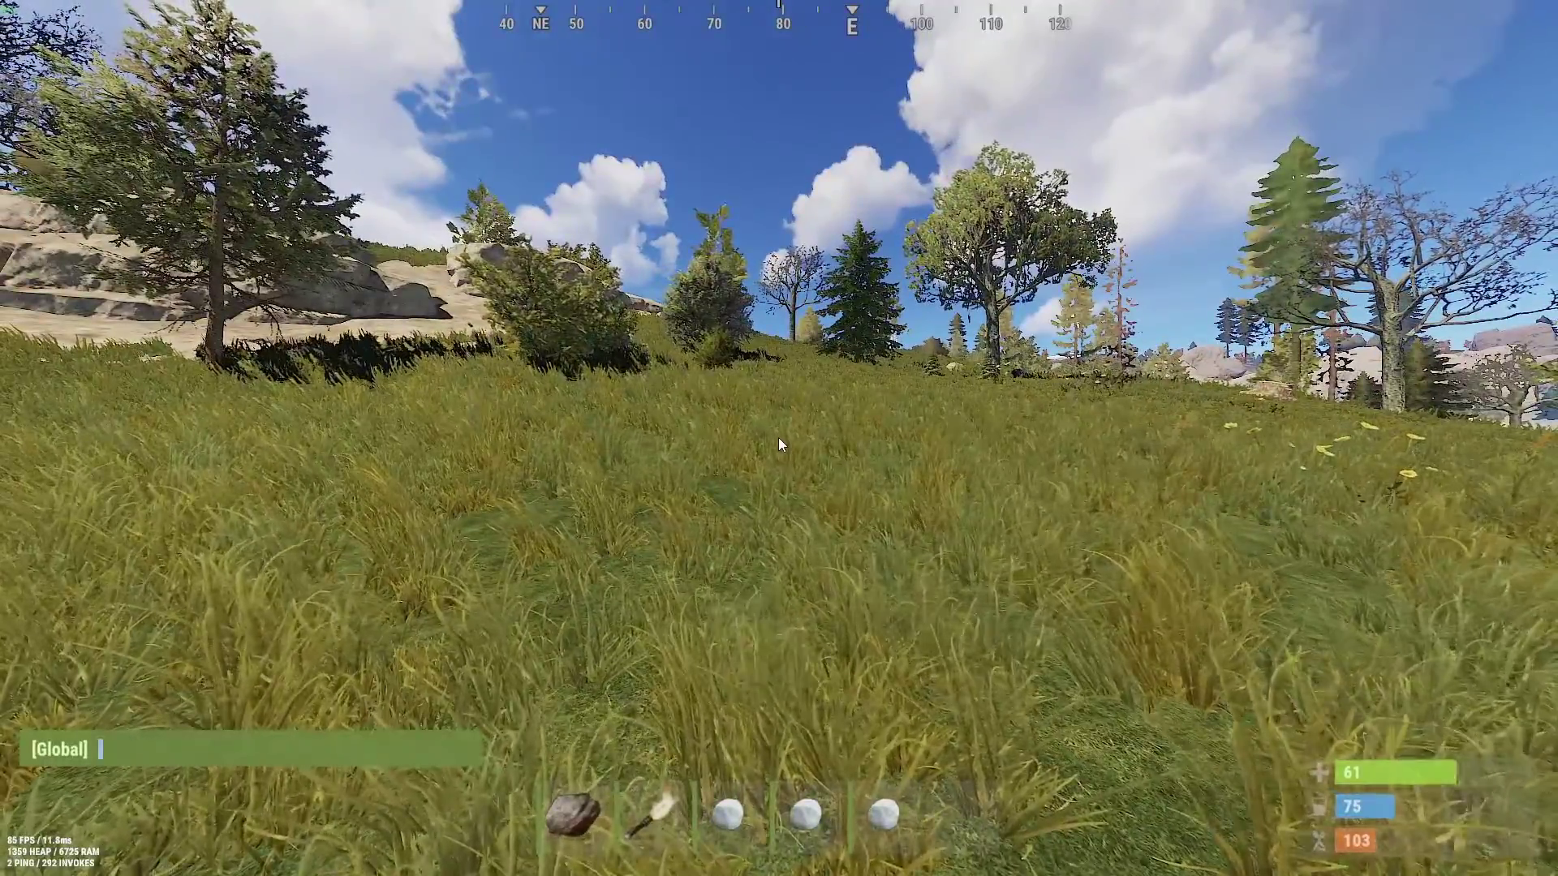
text(dsfgdfgd)
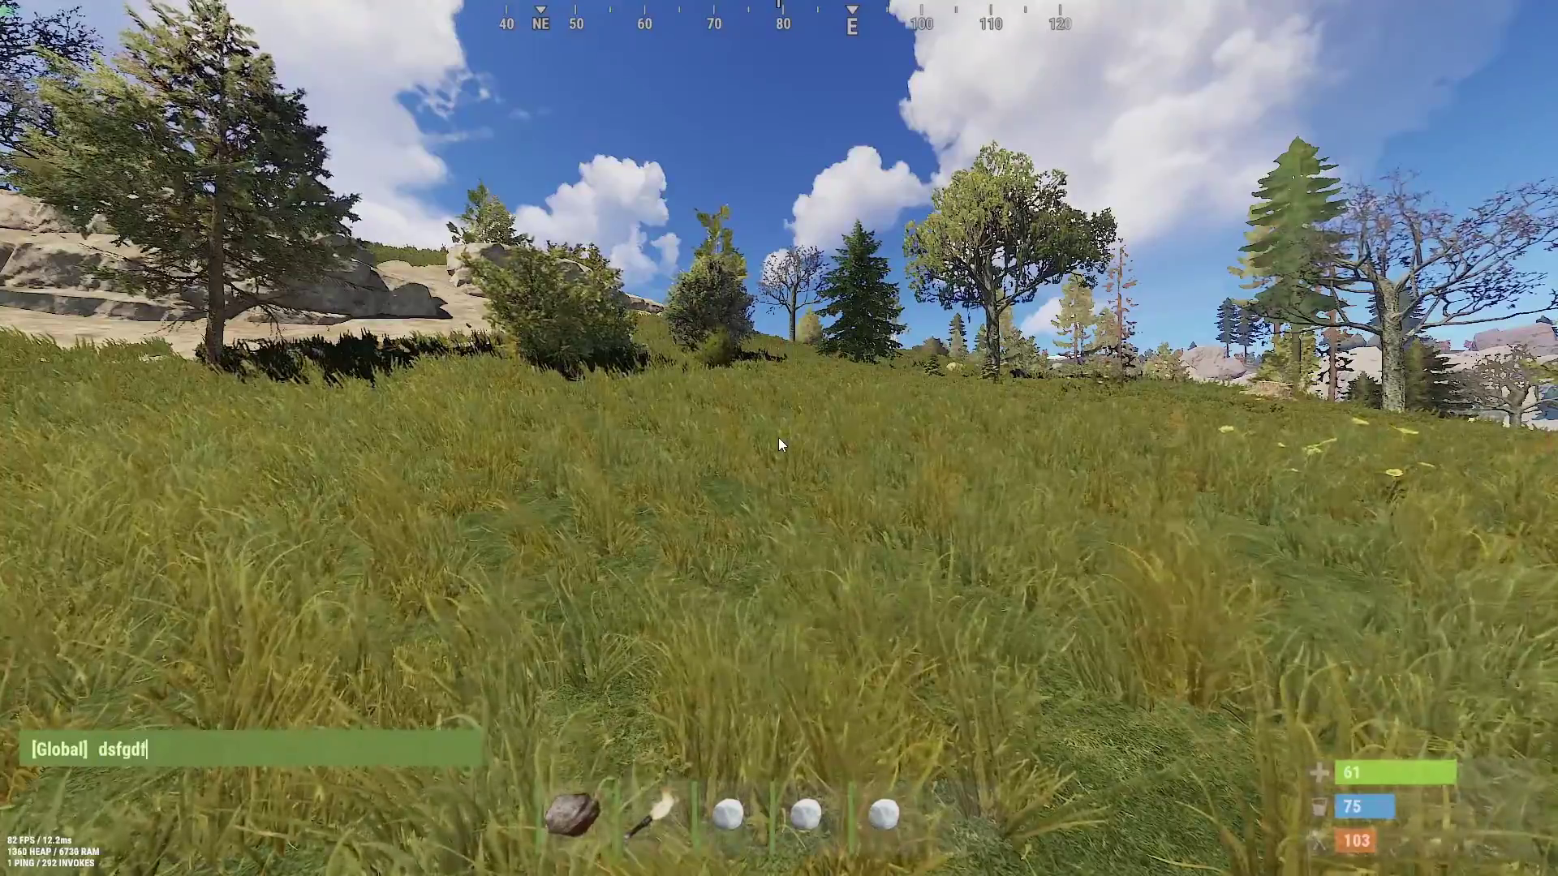
key(Return)
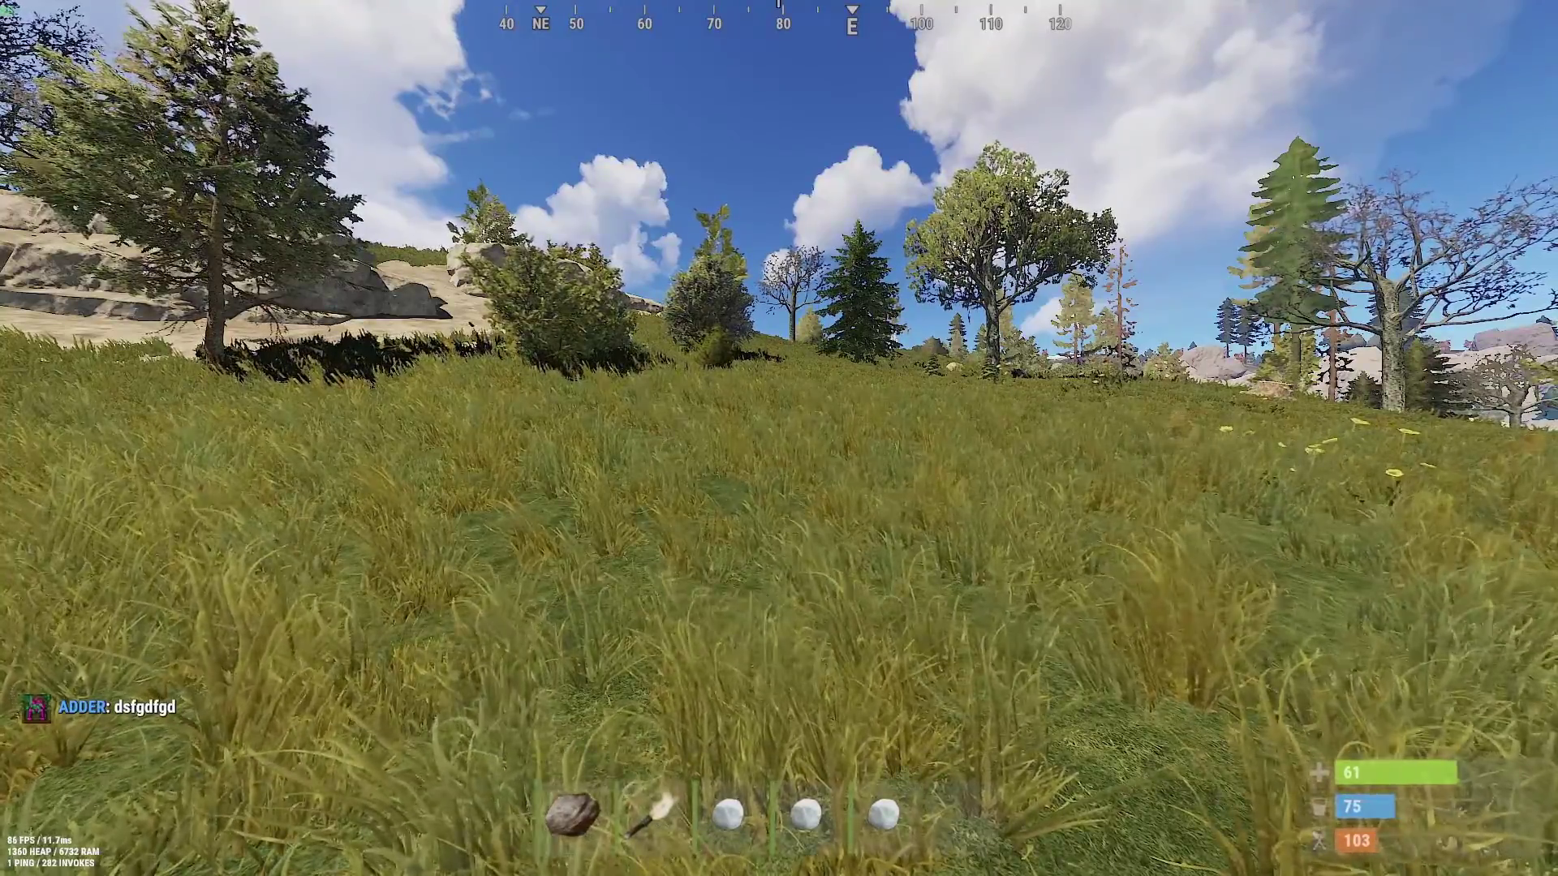
key(w)
key(w)
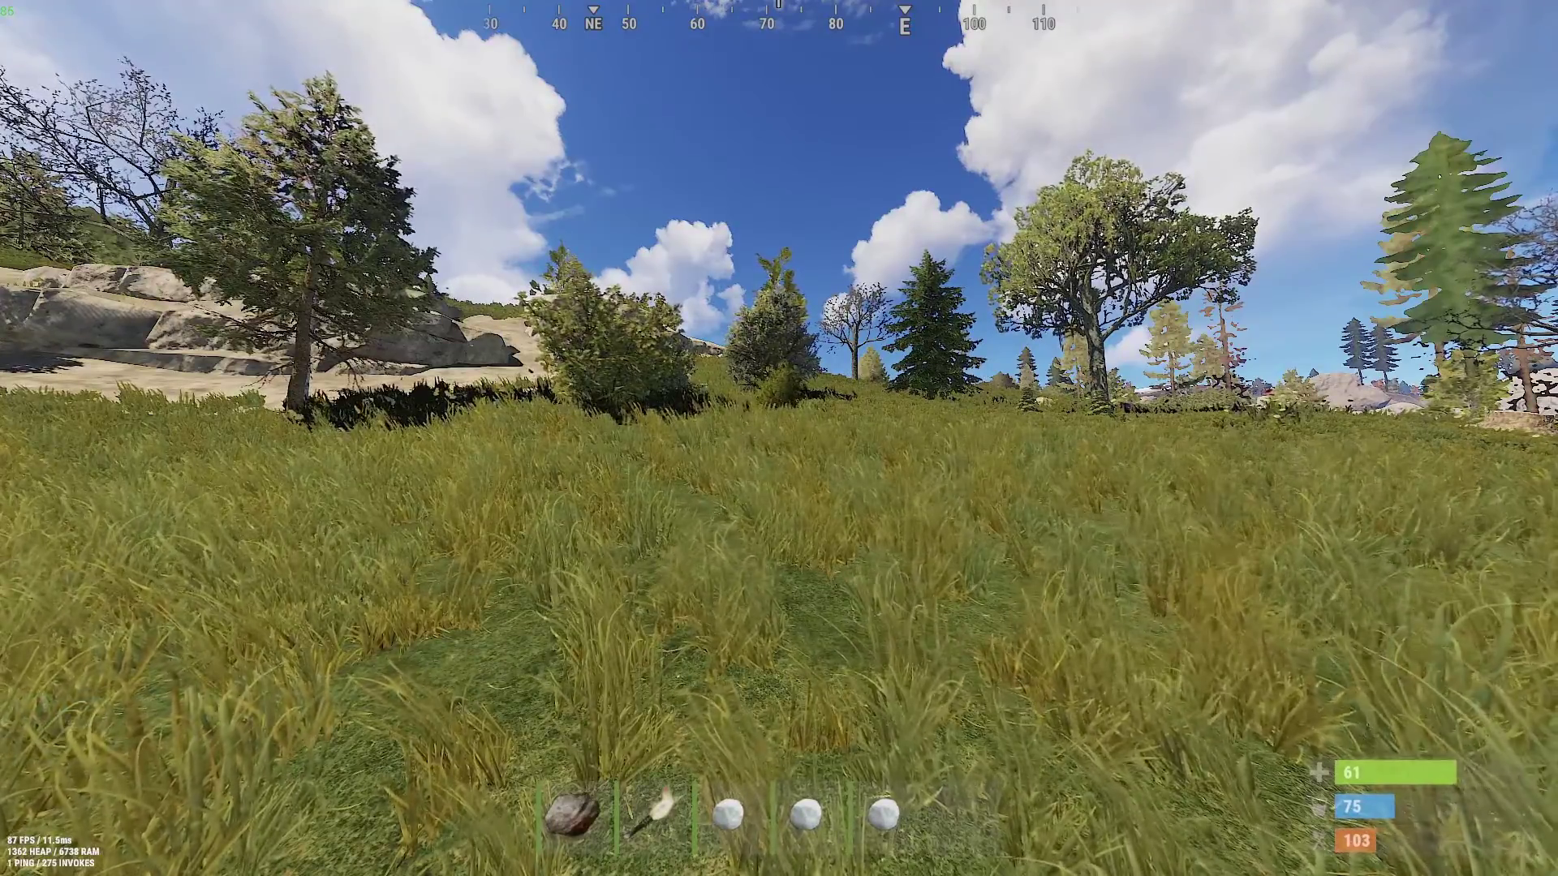
- Switch to File Explorer and copy BetterChat (2).cs from the Downloads folder
key(alt+Tab)
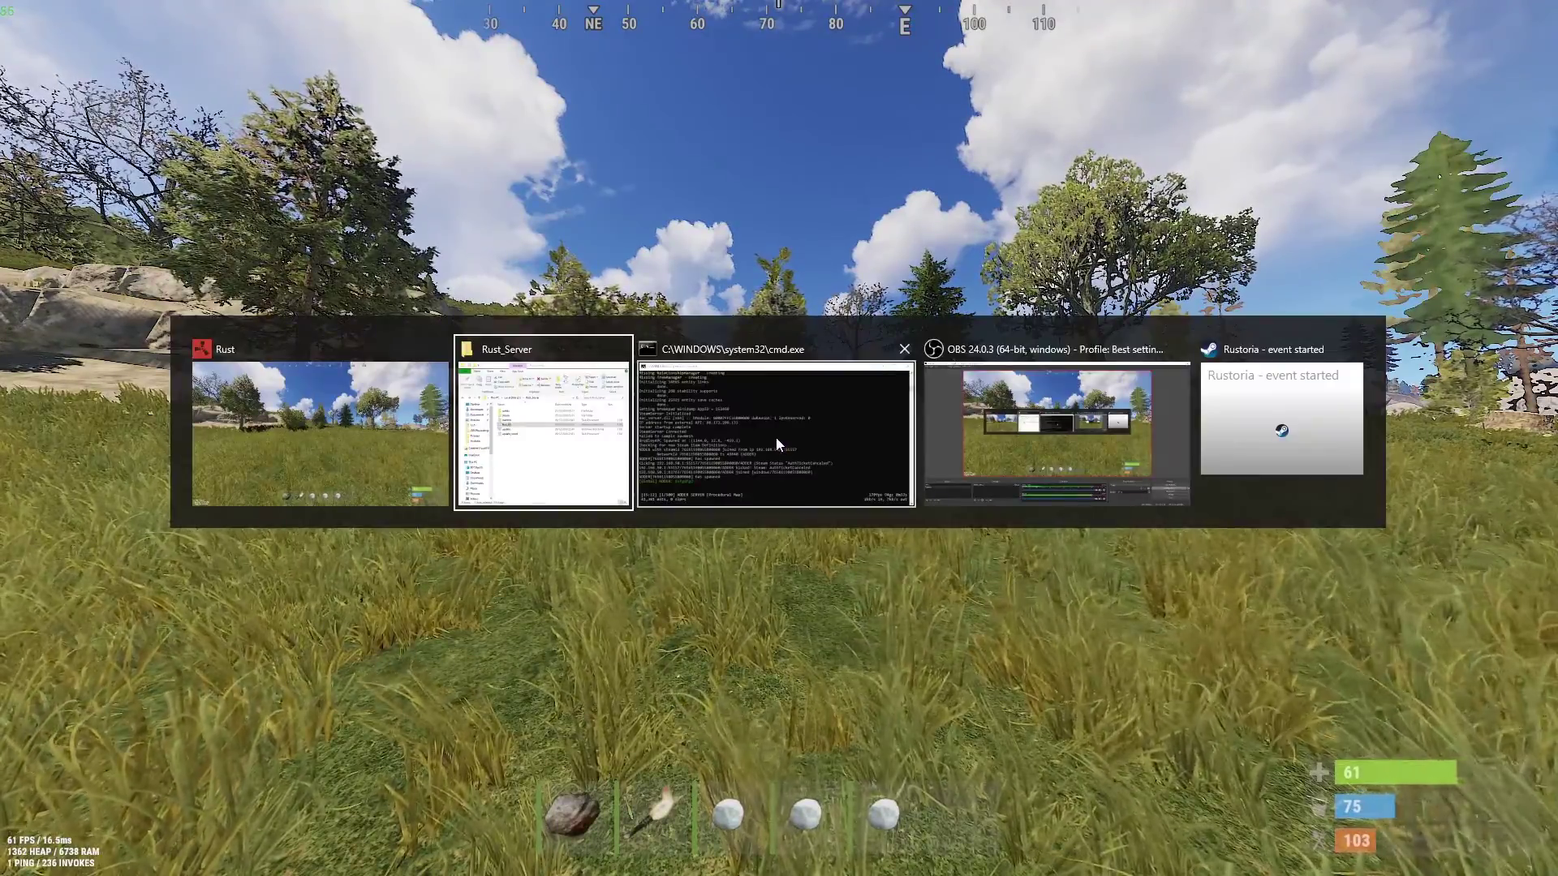
click(549, 407)
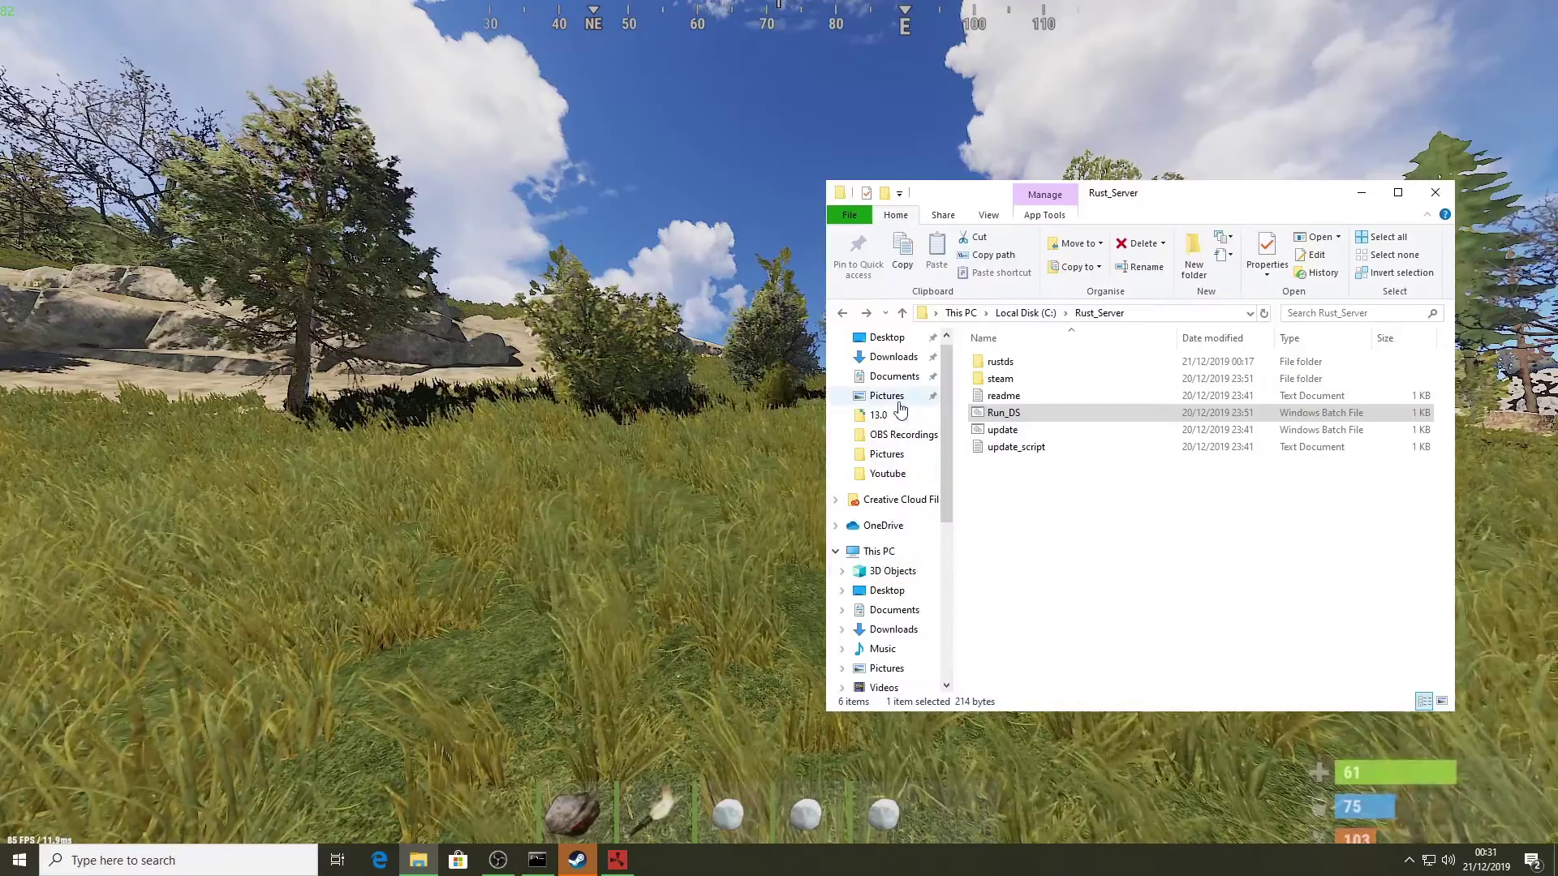
click(884, 357)
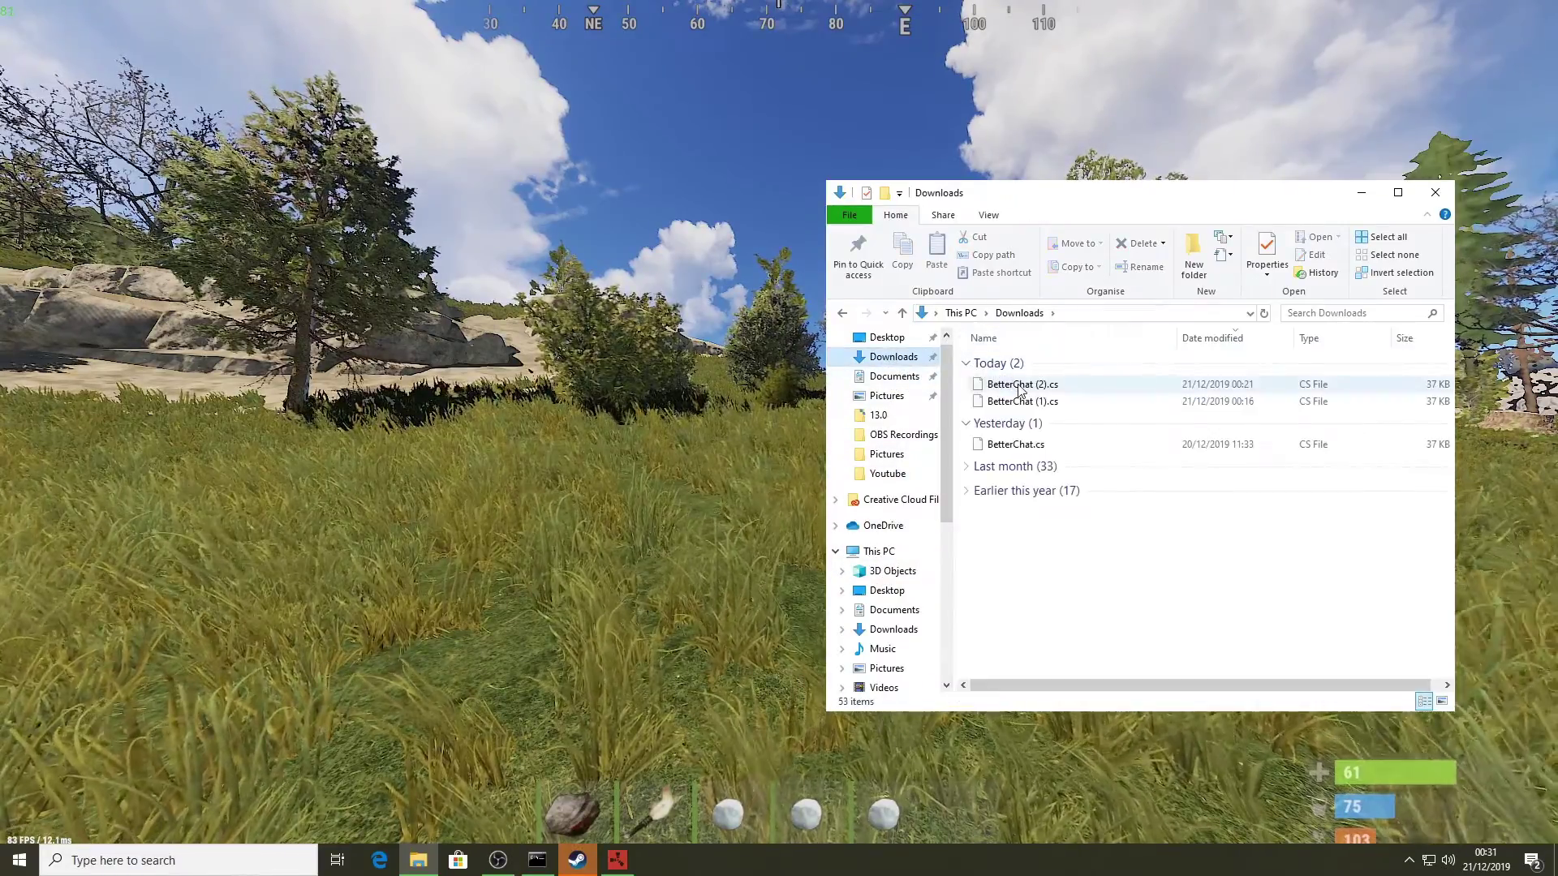
right_click(1019, 384)
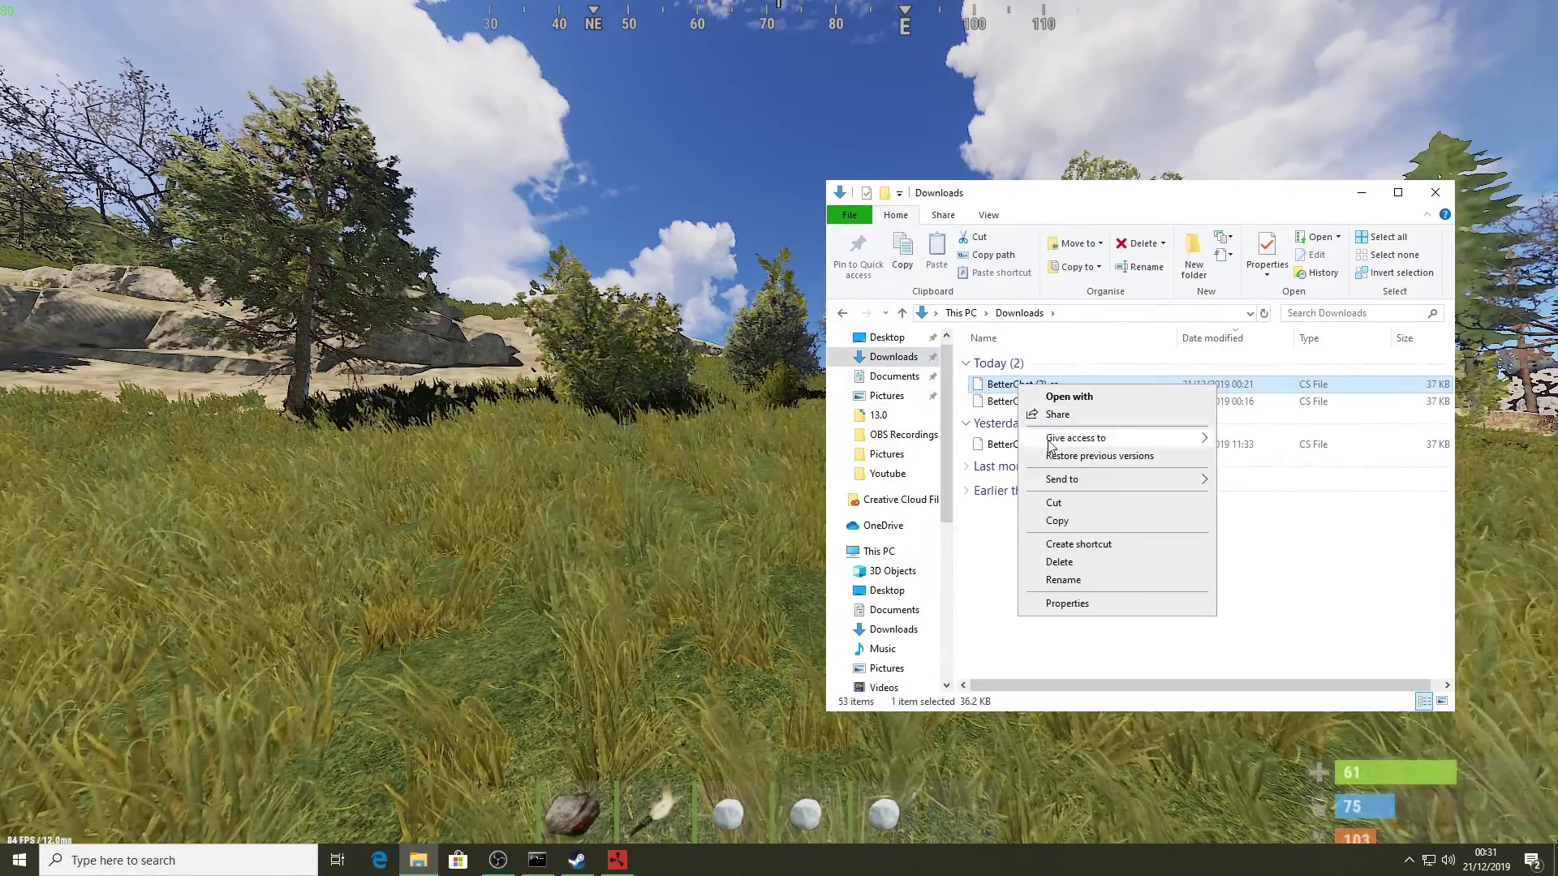
click(1058, 520)
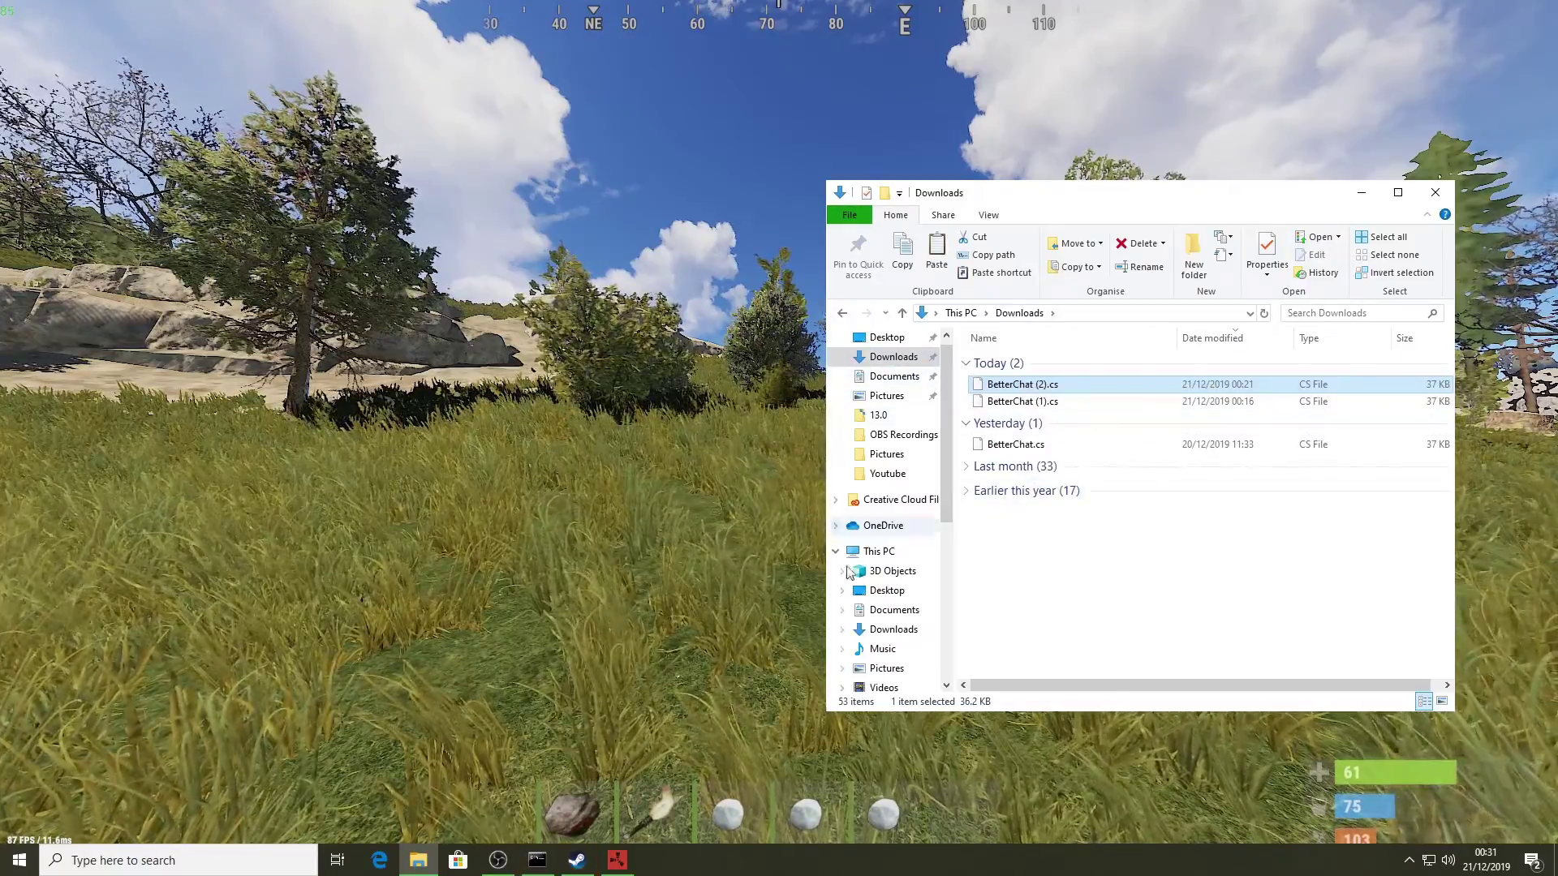
- Paste the copied plugin file into the Rust_Server\rustds\oxide\plugins folder on Local Disk (C:)
click(874, 552)
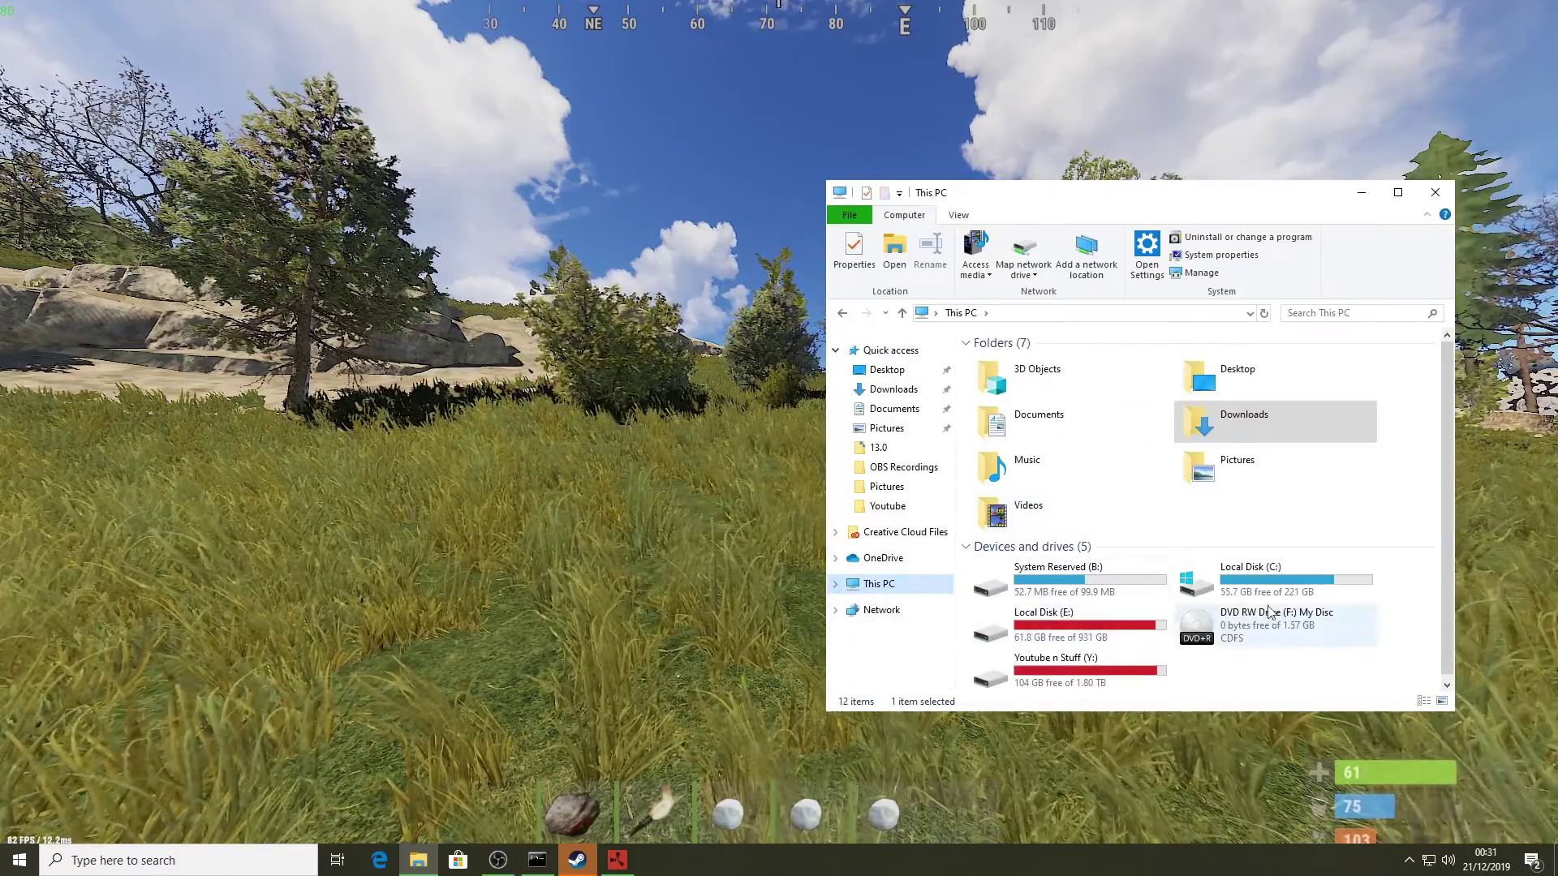
double_click(1253, 577)
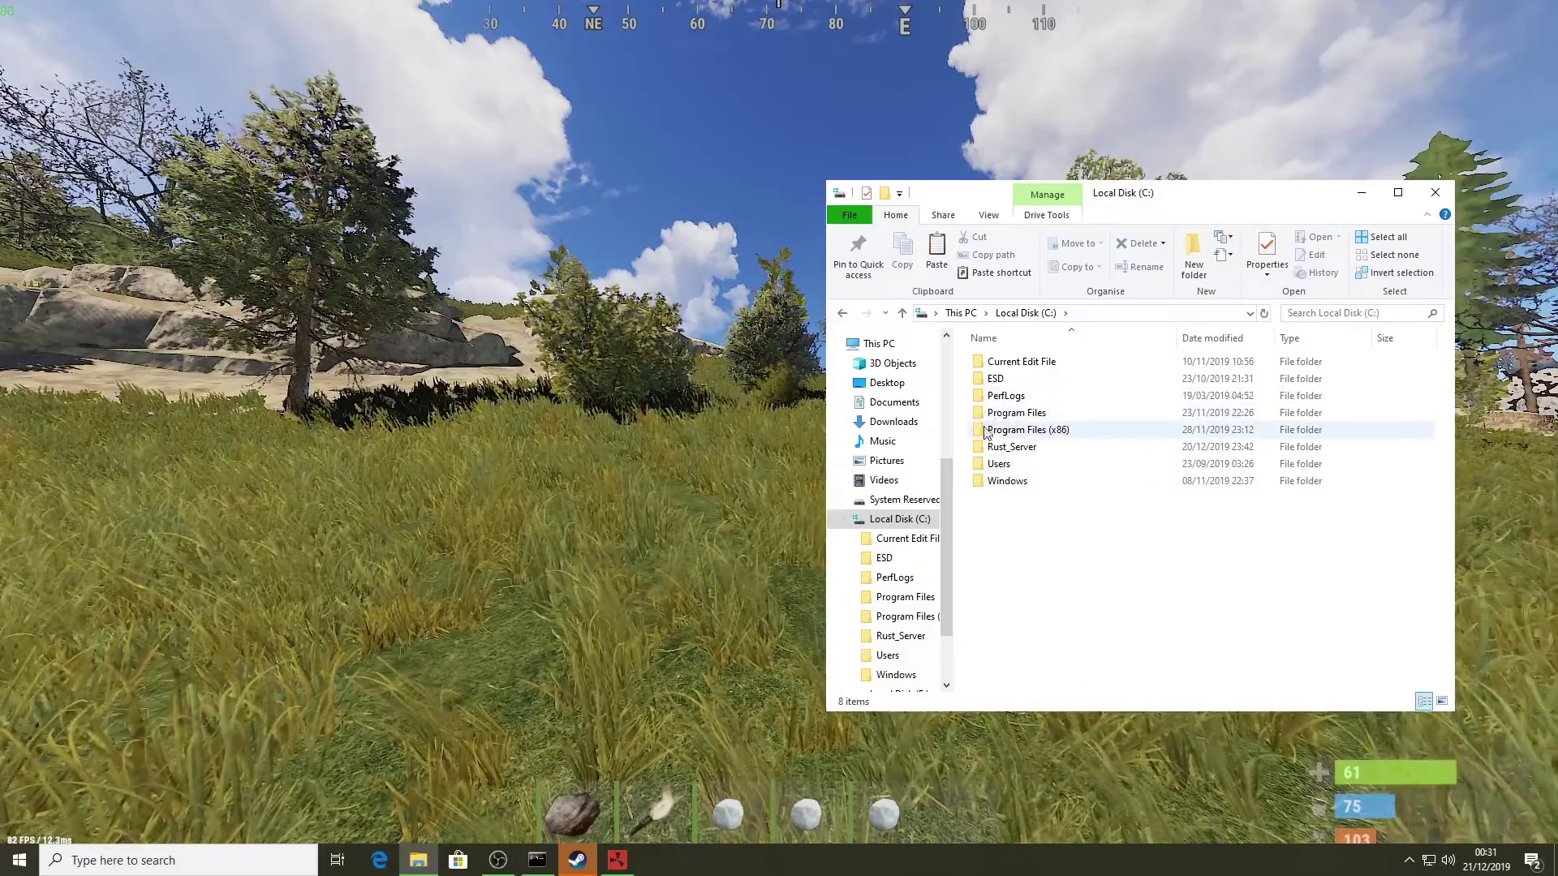
double_click(1012, 447)
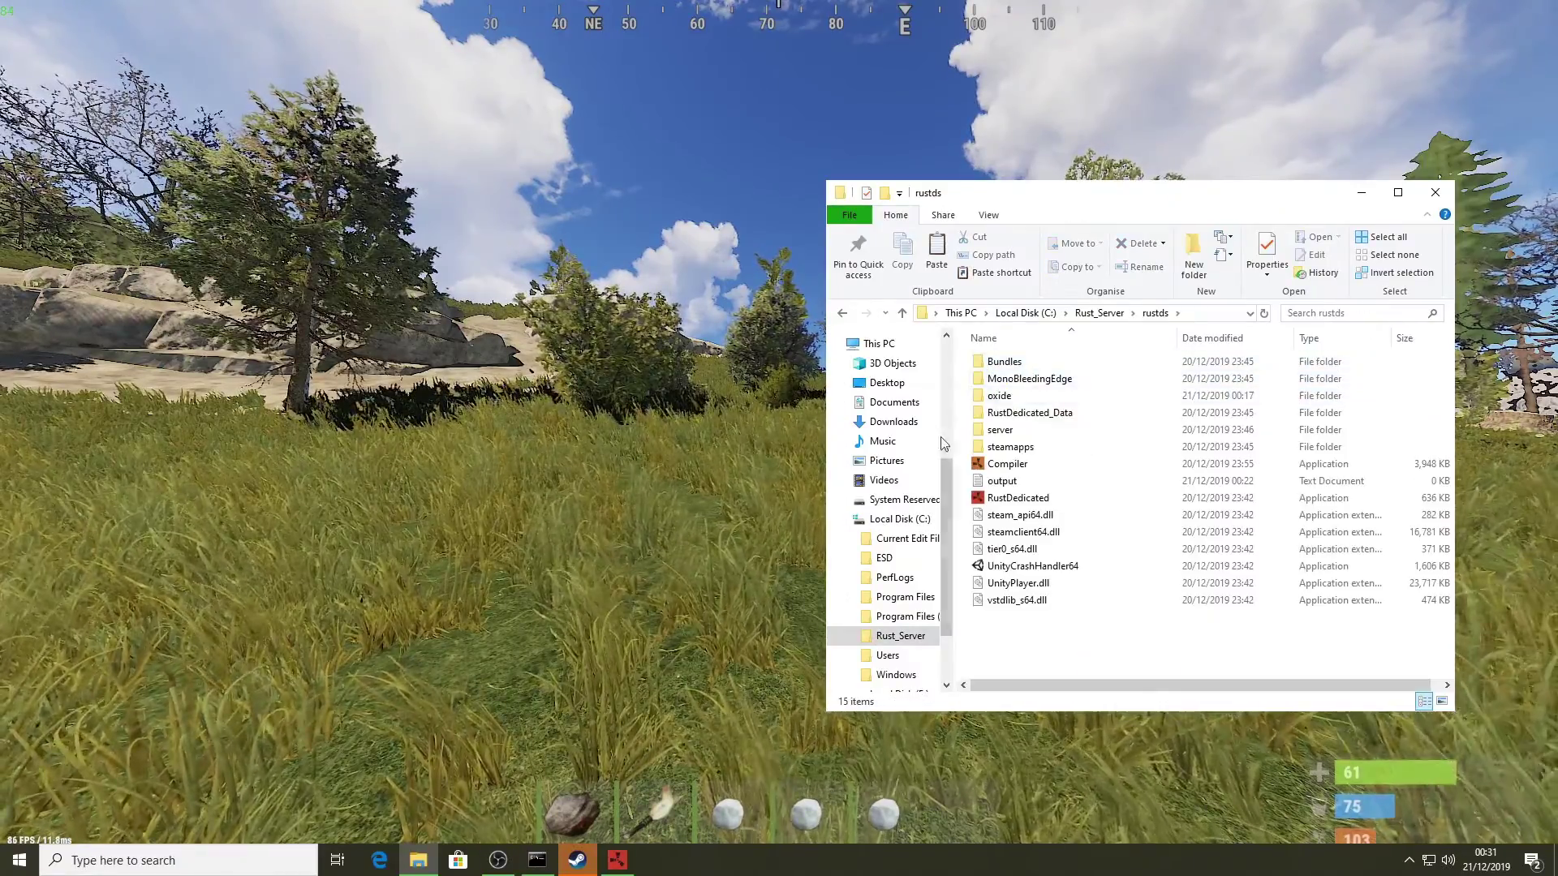
double_click(982, 398)
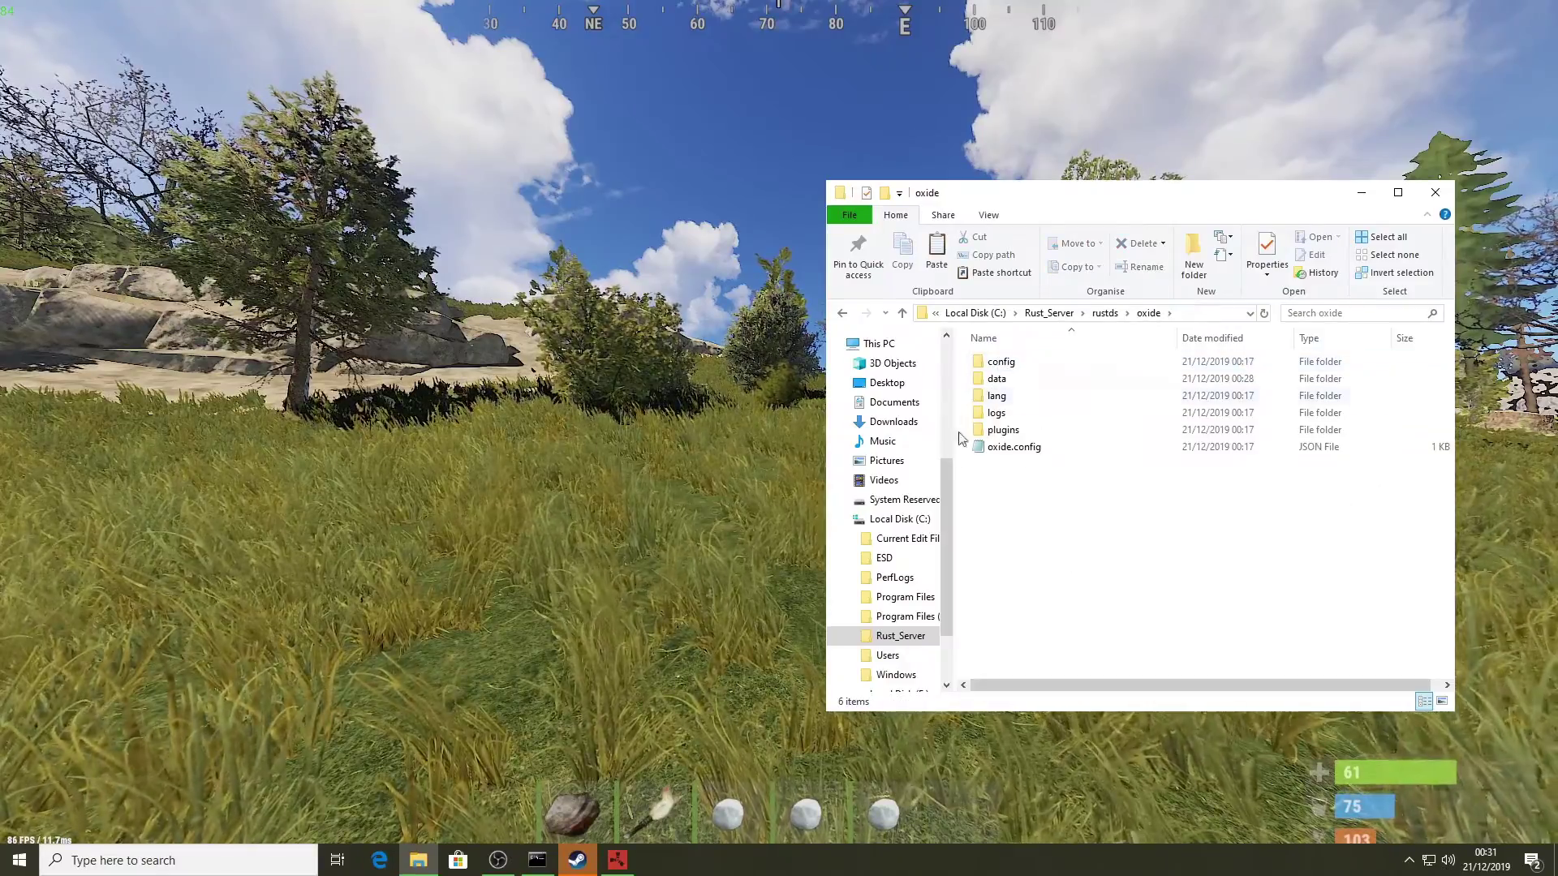
double_click(1010, 430)
right_click(1034, 462)
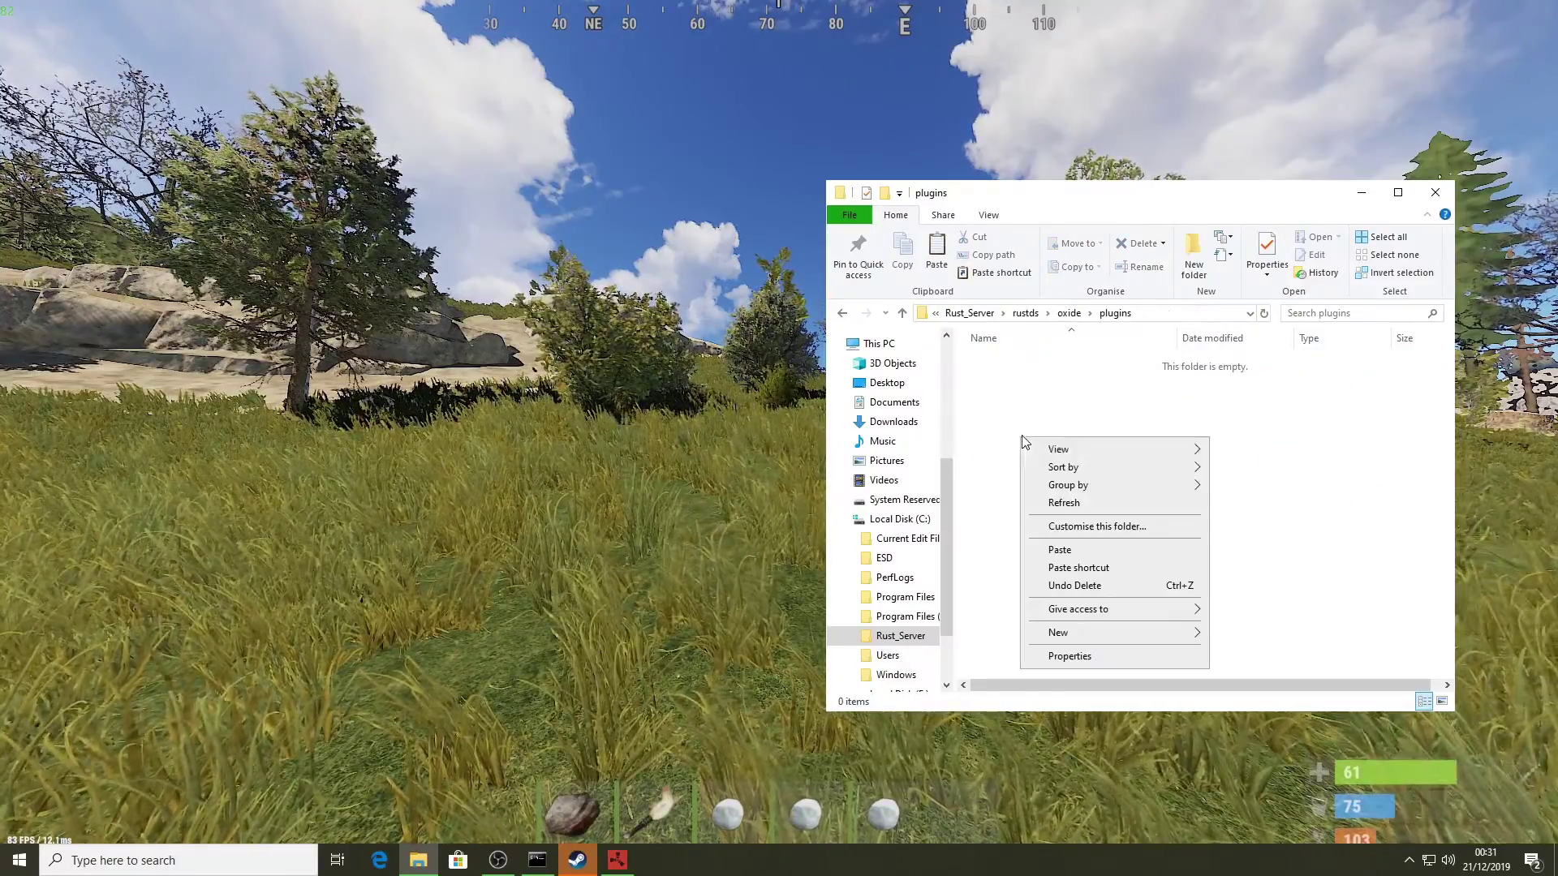
click(1070, 551)
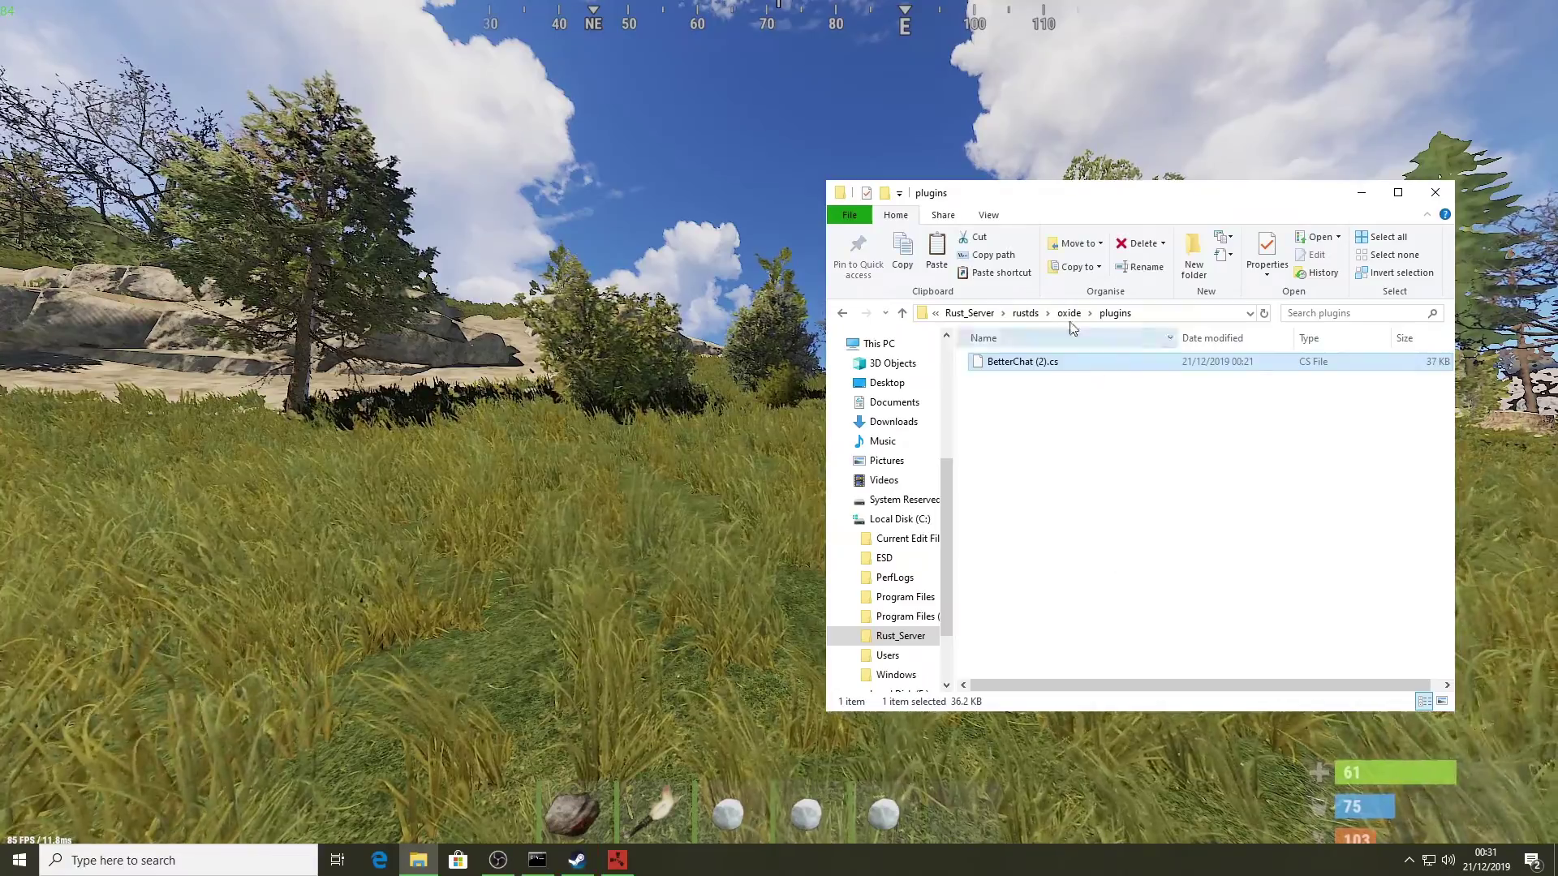
- Bring the server console forward beside the plugins folder to check how the plugin loads
click(1032, 358)
key(alt+Tab)
key(alt+Tab)
click(736, 470)
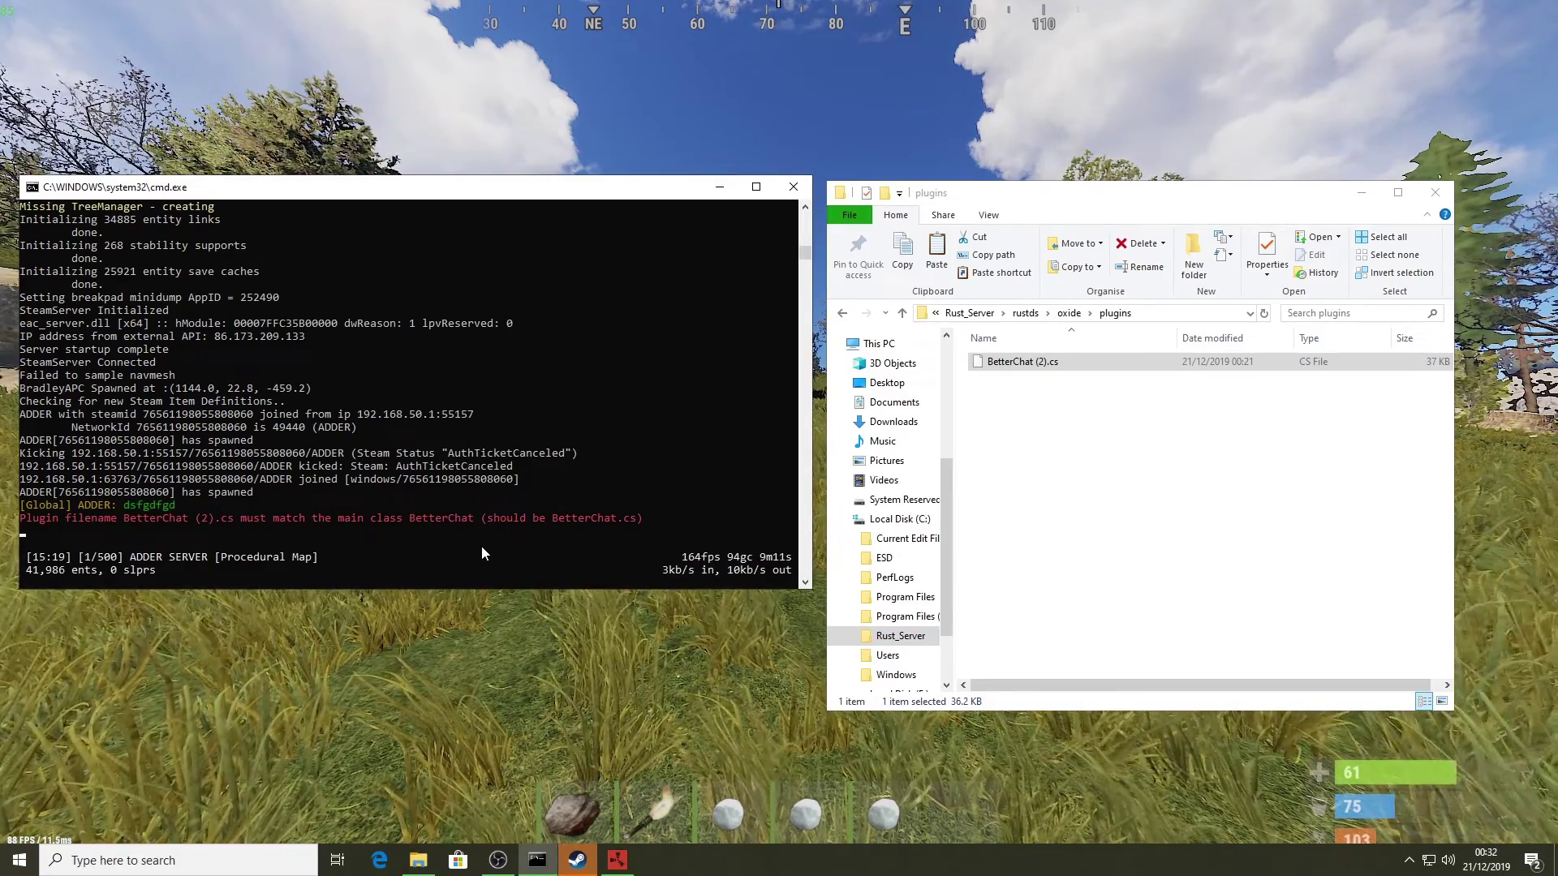
- Rename the plugin file in the plugins folder to BetterChat.cs
right_click(1041, 362)
click(1084, 533)
key(Right)
key(BackSpace)
key(BackSpace)
key(BackSpace)
key(BackSpace)
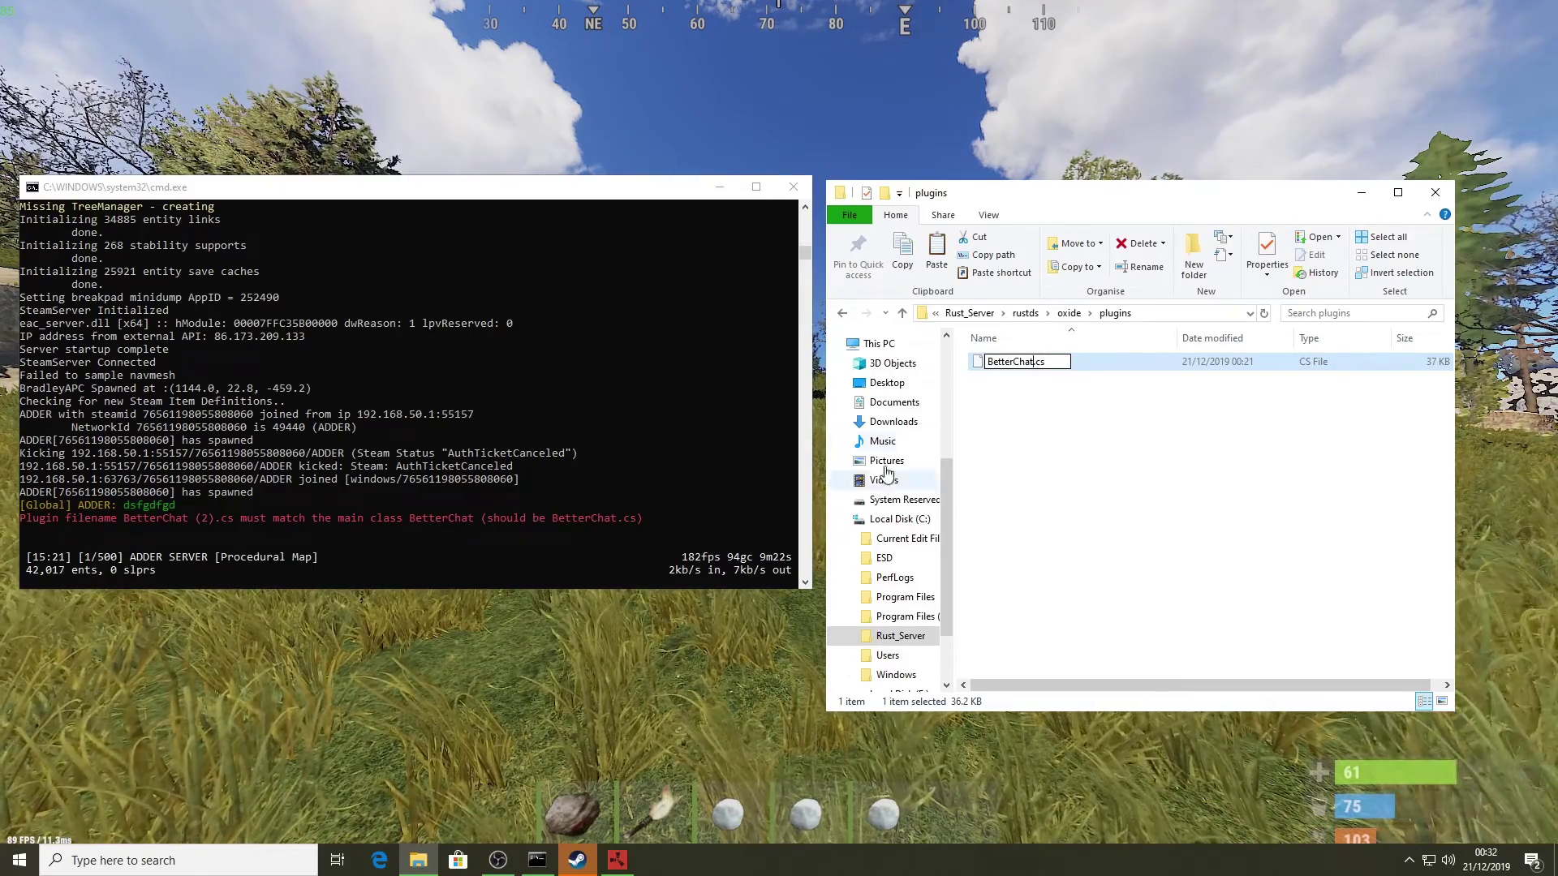
click(1074, 443)
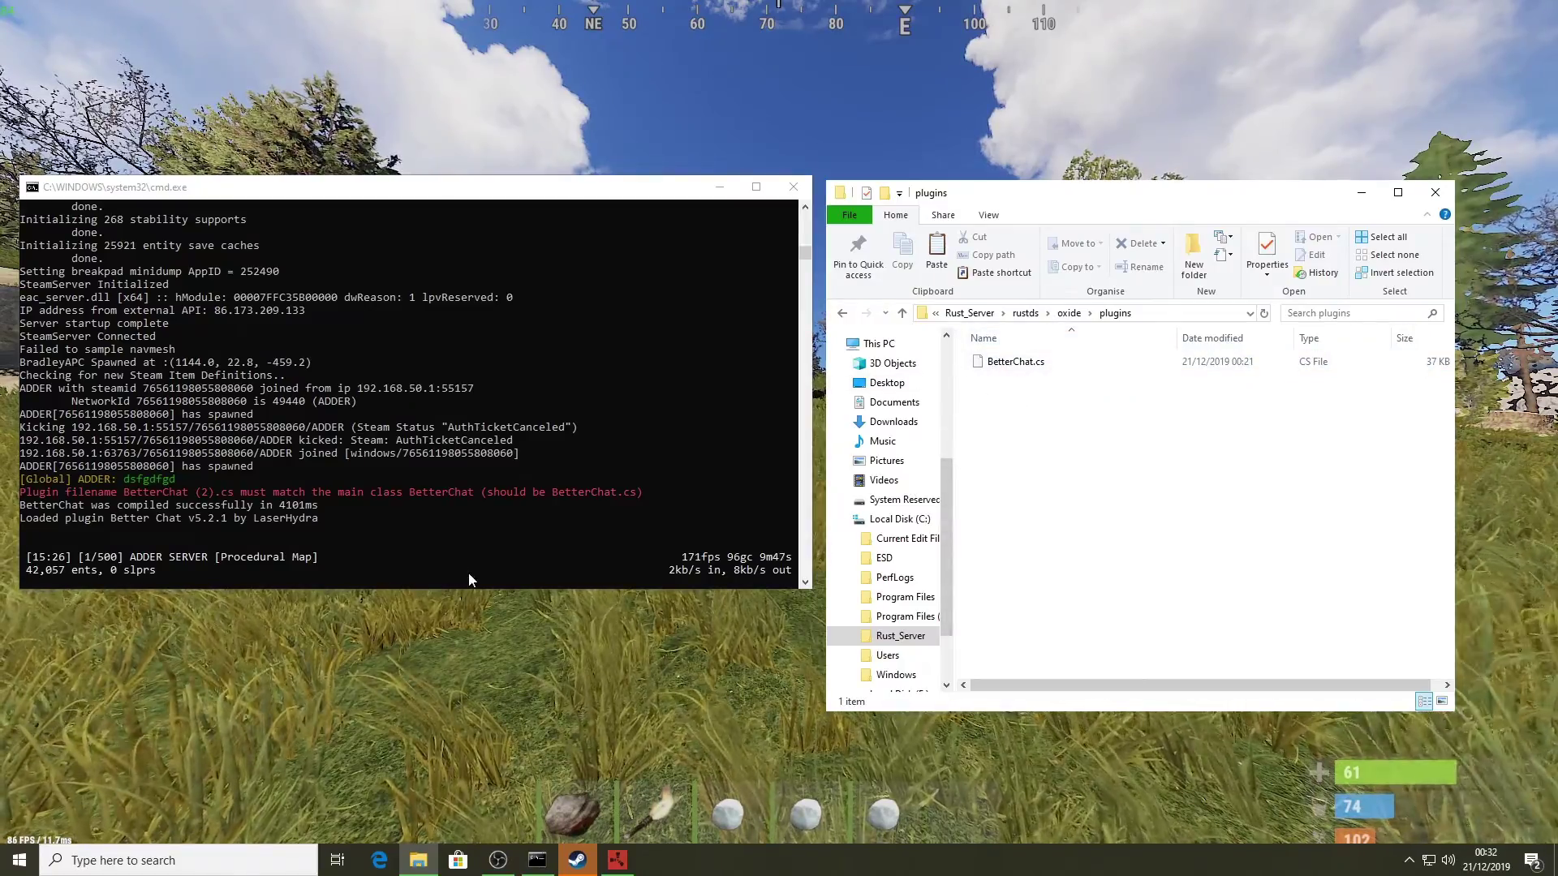
- Switch back to Rust and send the test message ghgdfgdfg in global chat
key(alt+Tab)
key(alt+Tab)
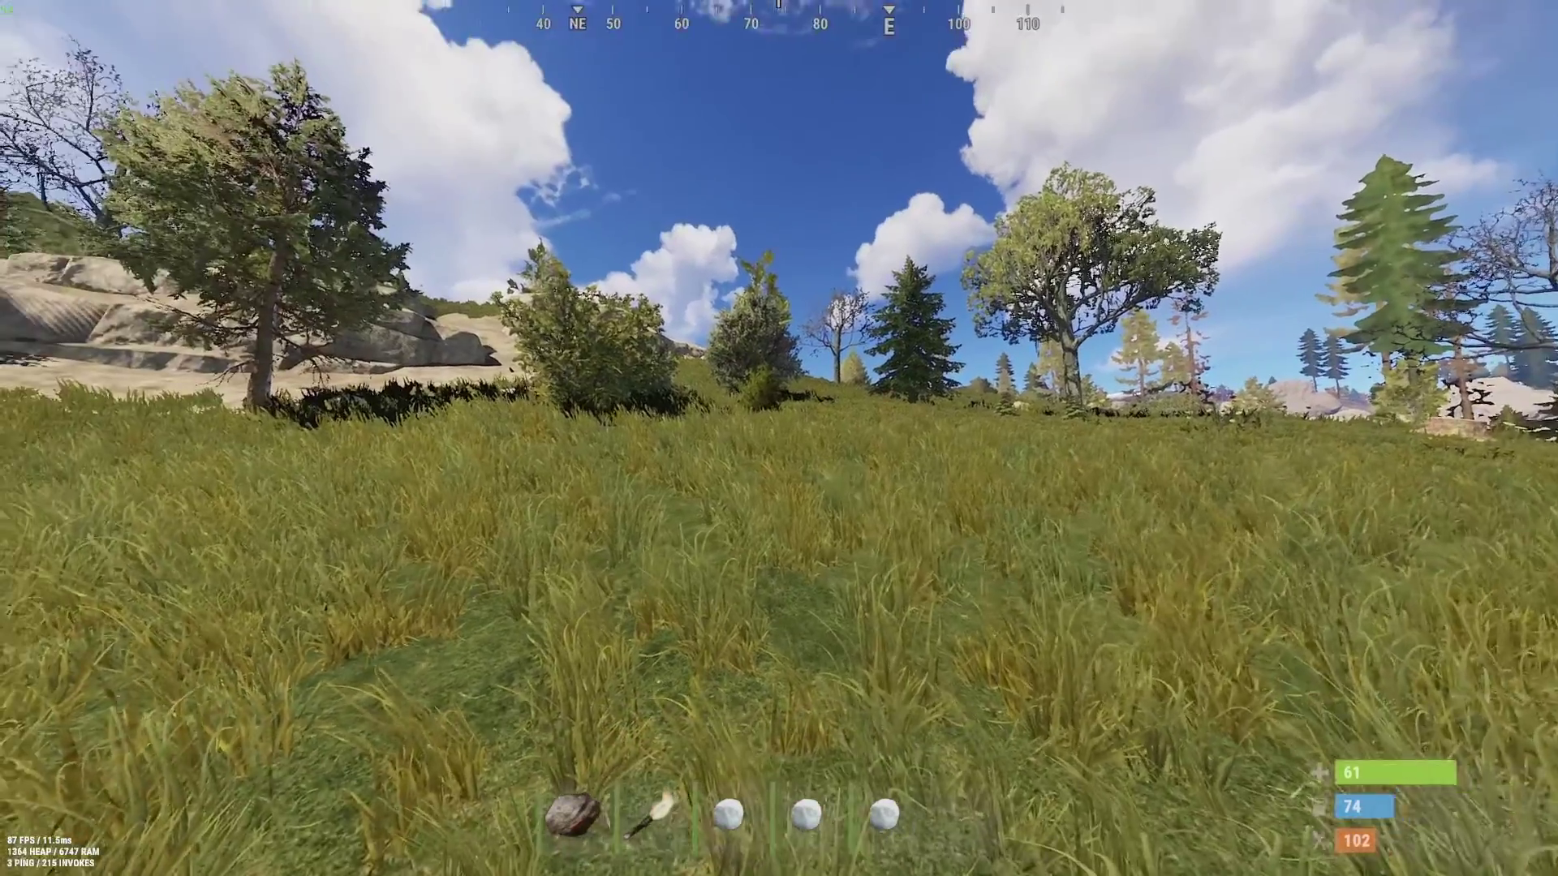
key(Return)
text(ghgdfgdfg)
key(Return)
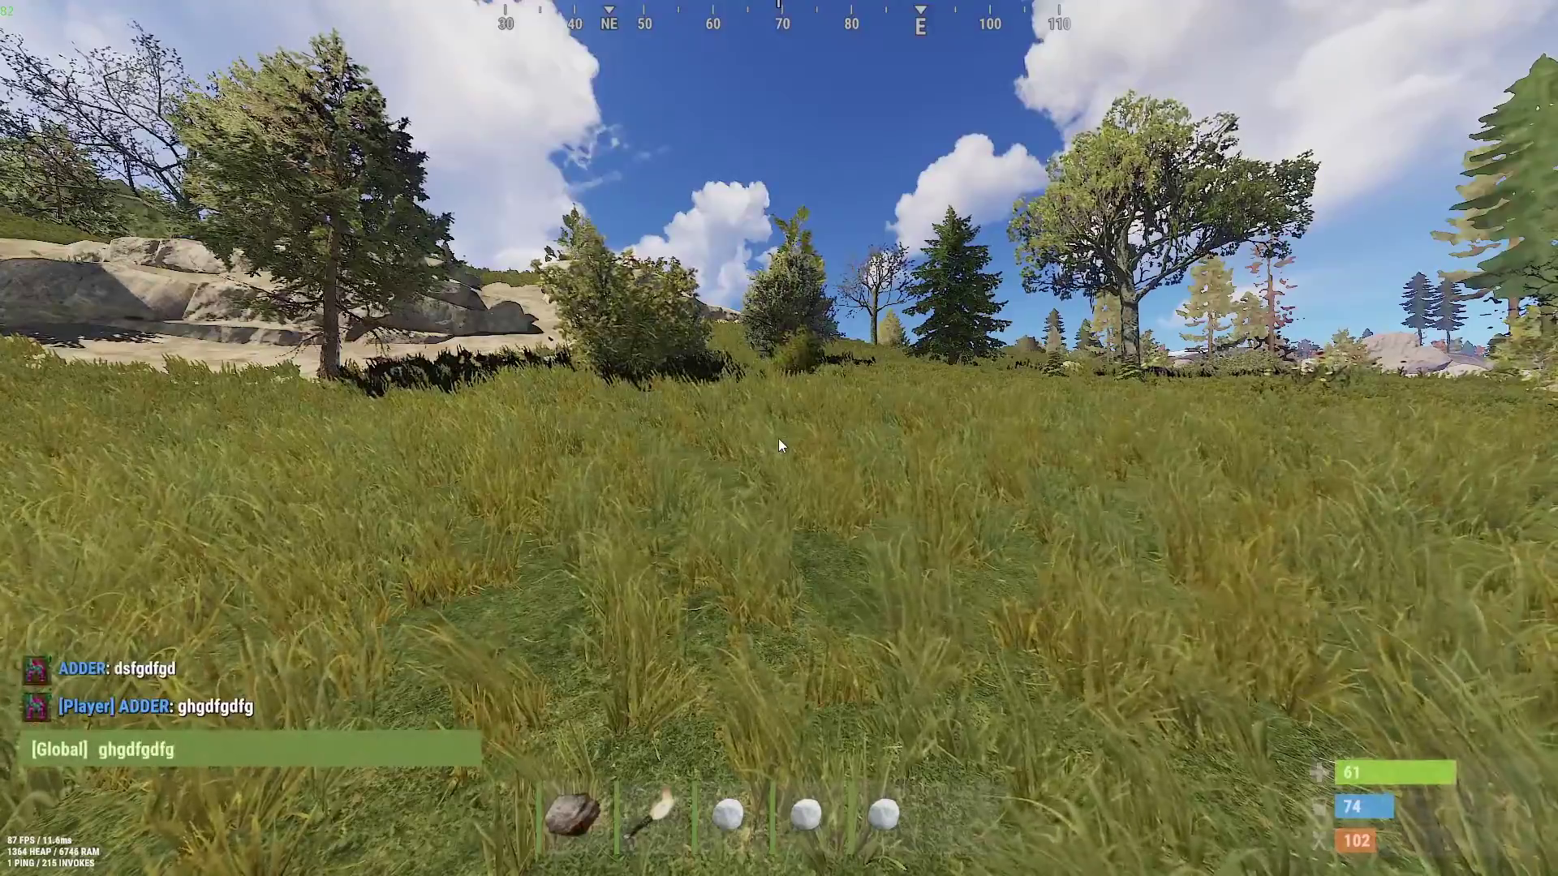
key(w)
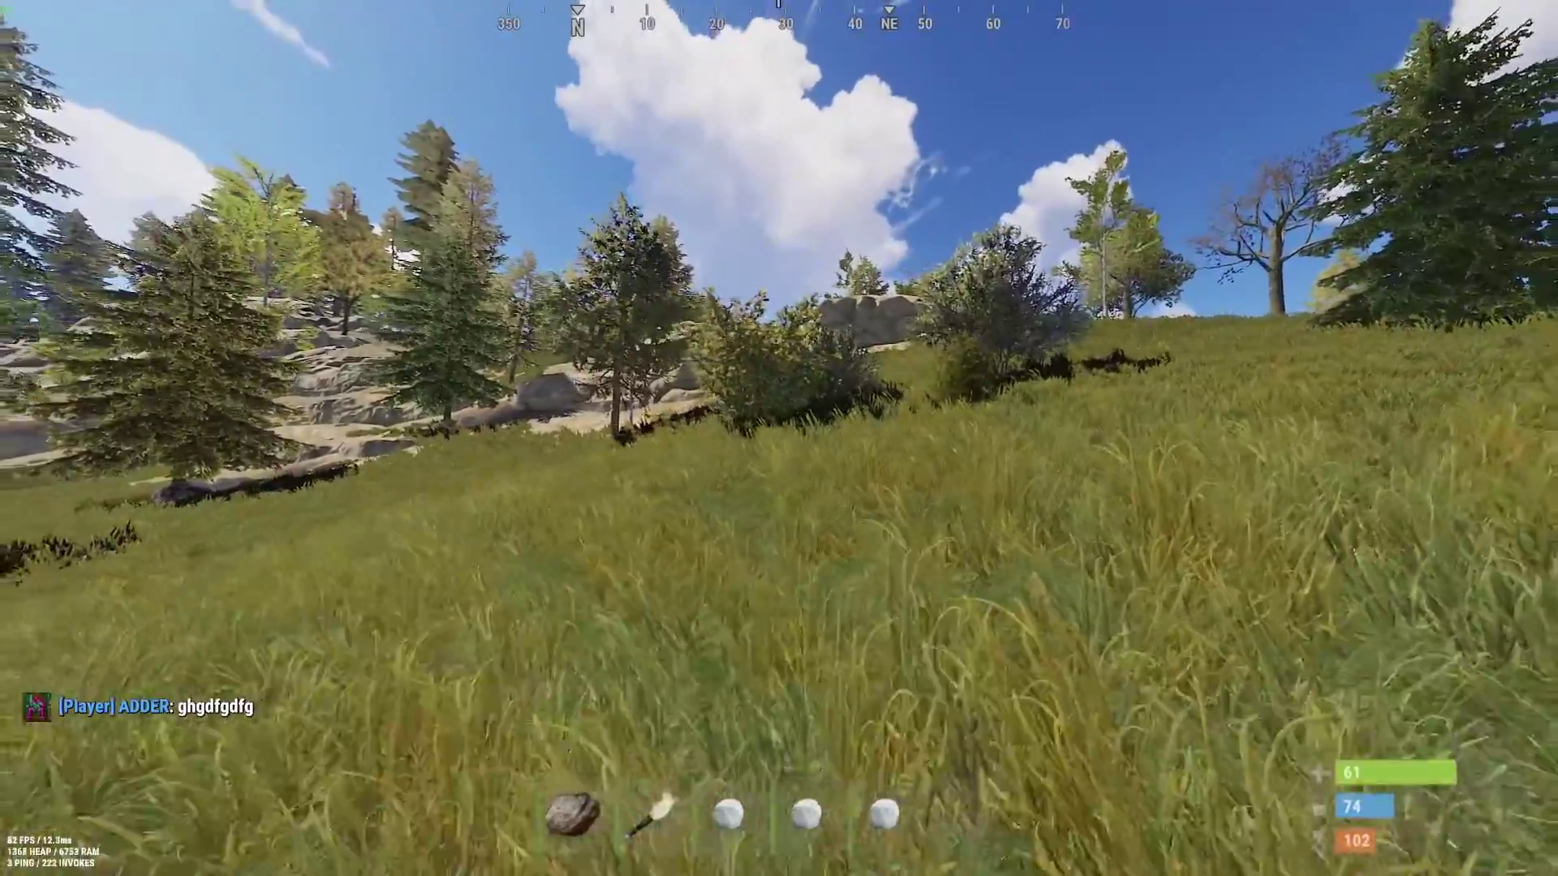
- Open the BetterChat JSON file from the oxide config folder in Notepad, review its settings and close it
key(alt+Tab)
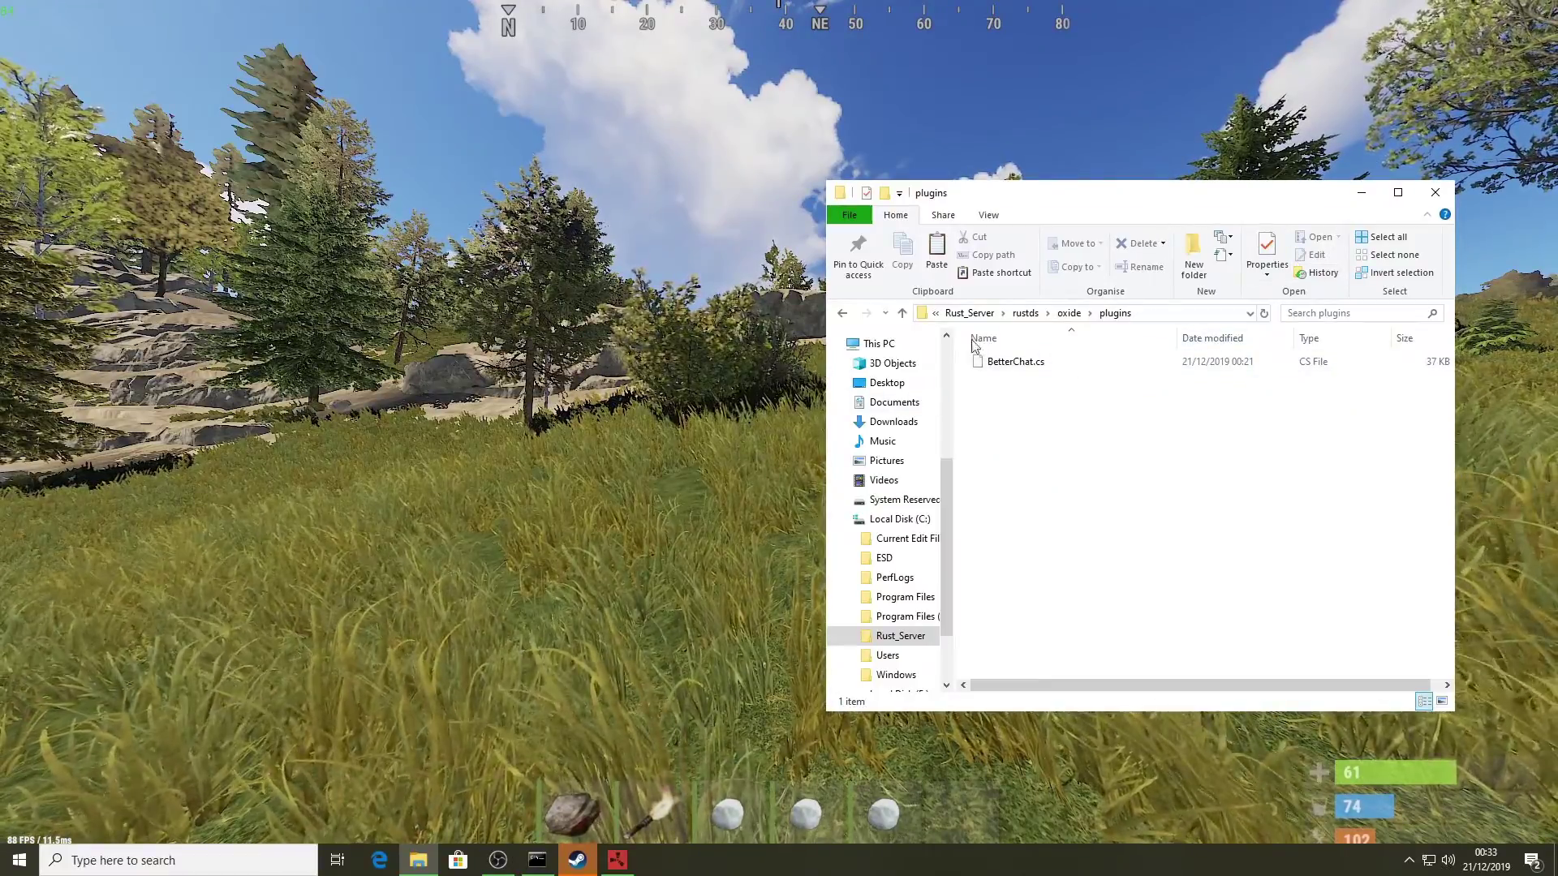
click(842, 315)
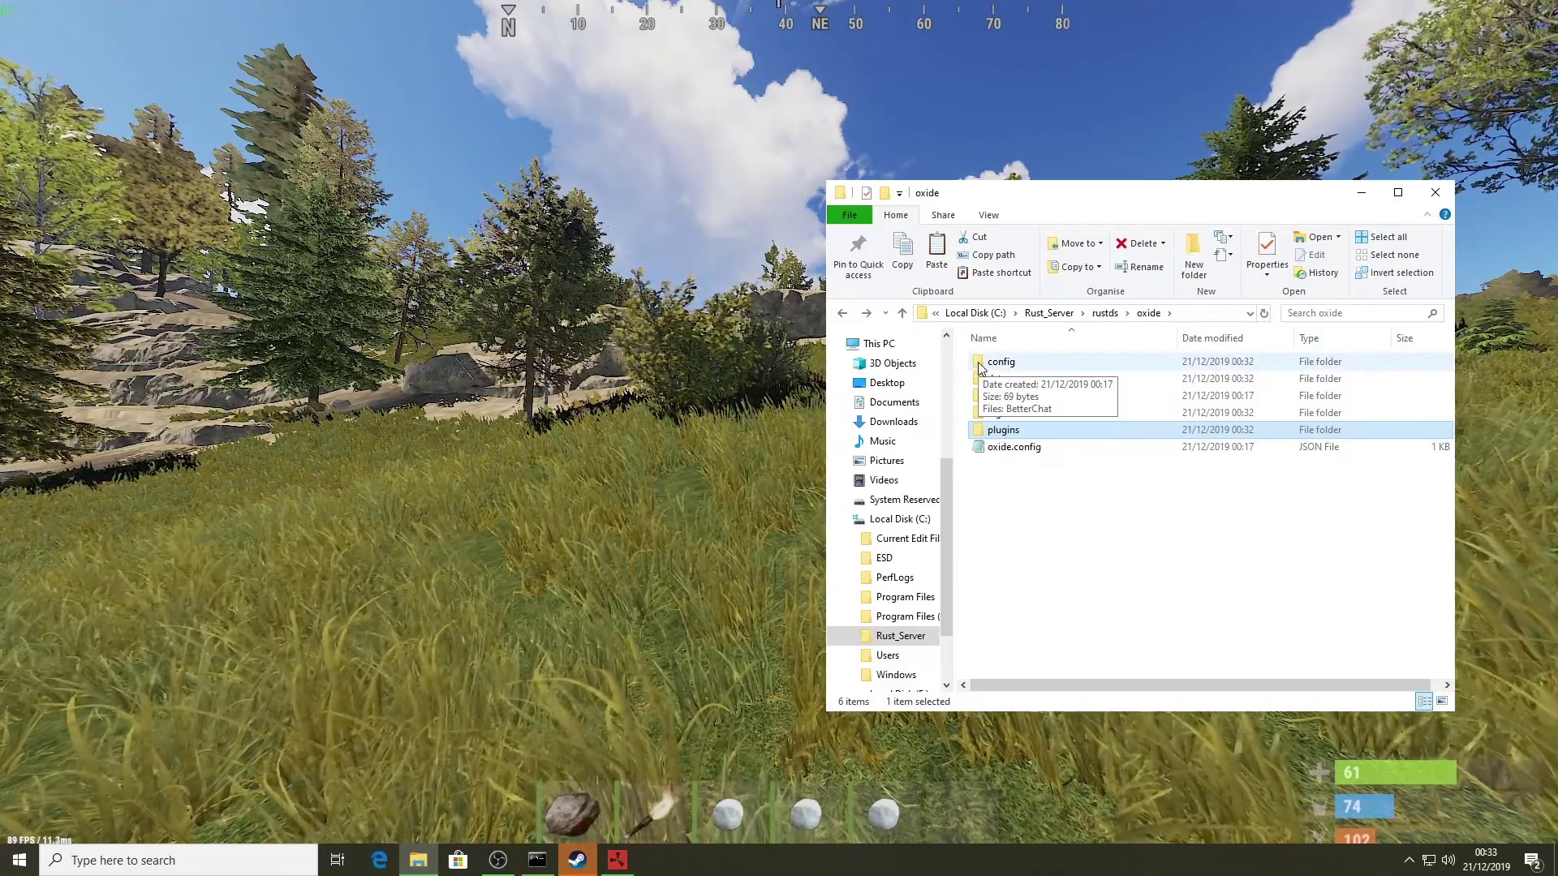
double_click(979, 365)
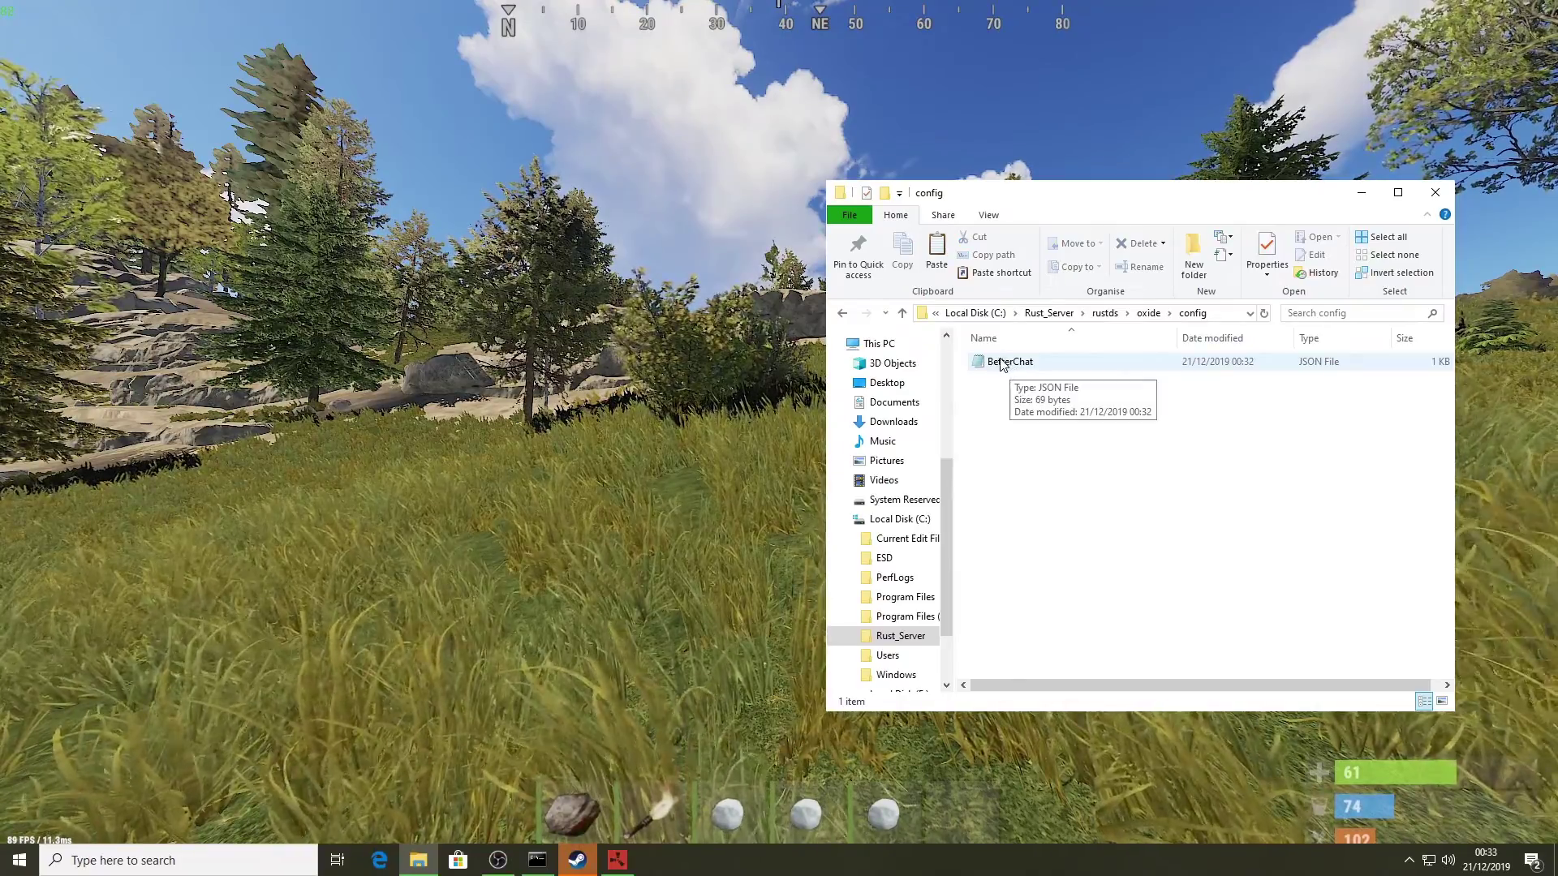
right_click(999, 369)
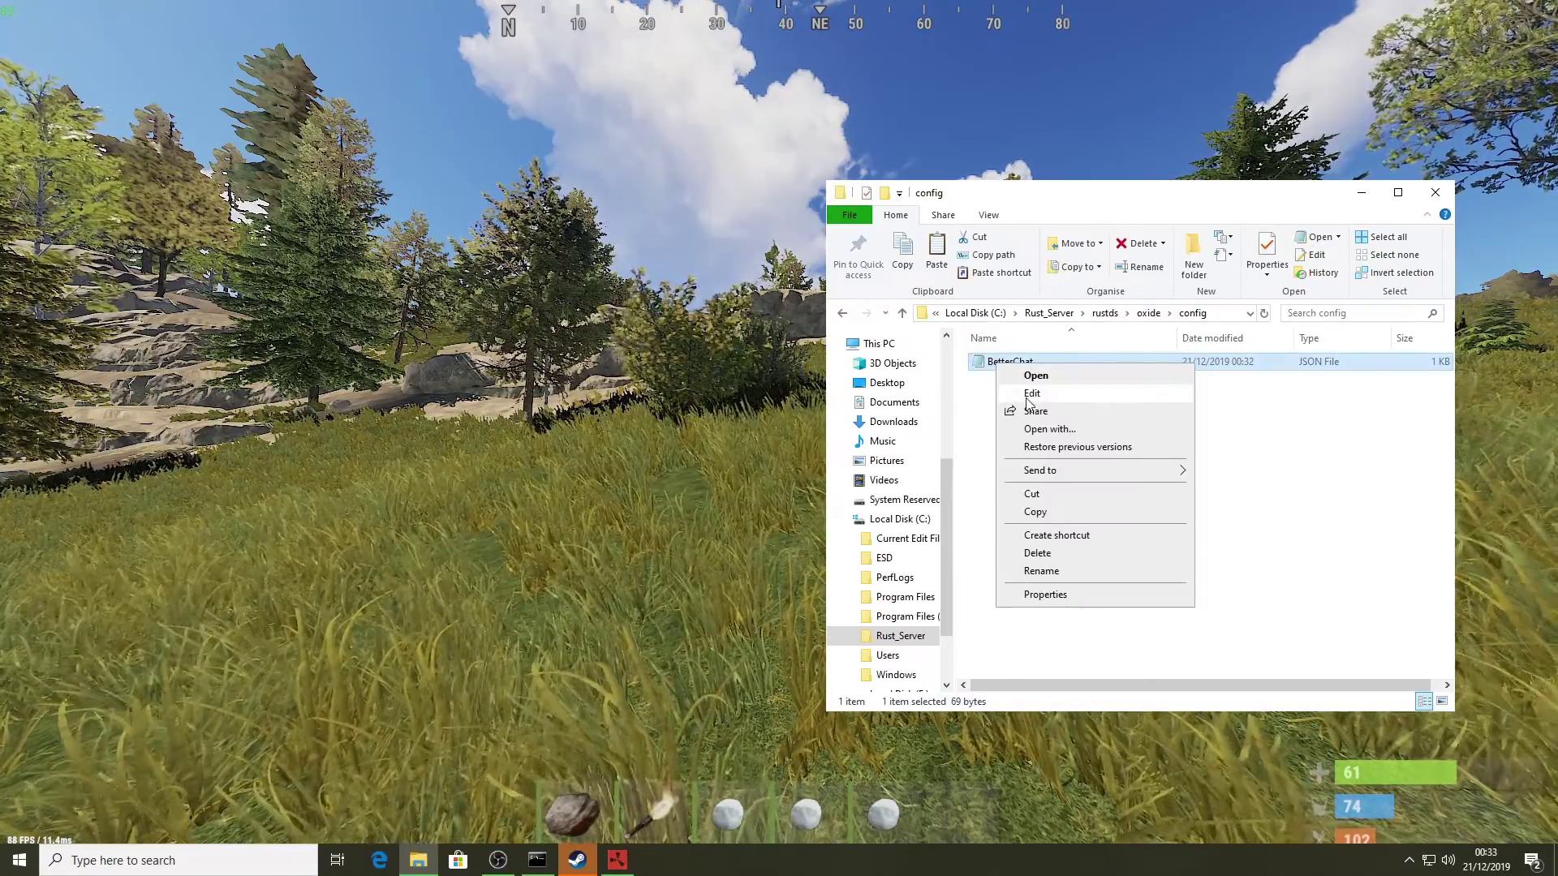
click(1032, 394)
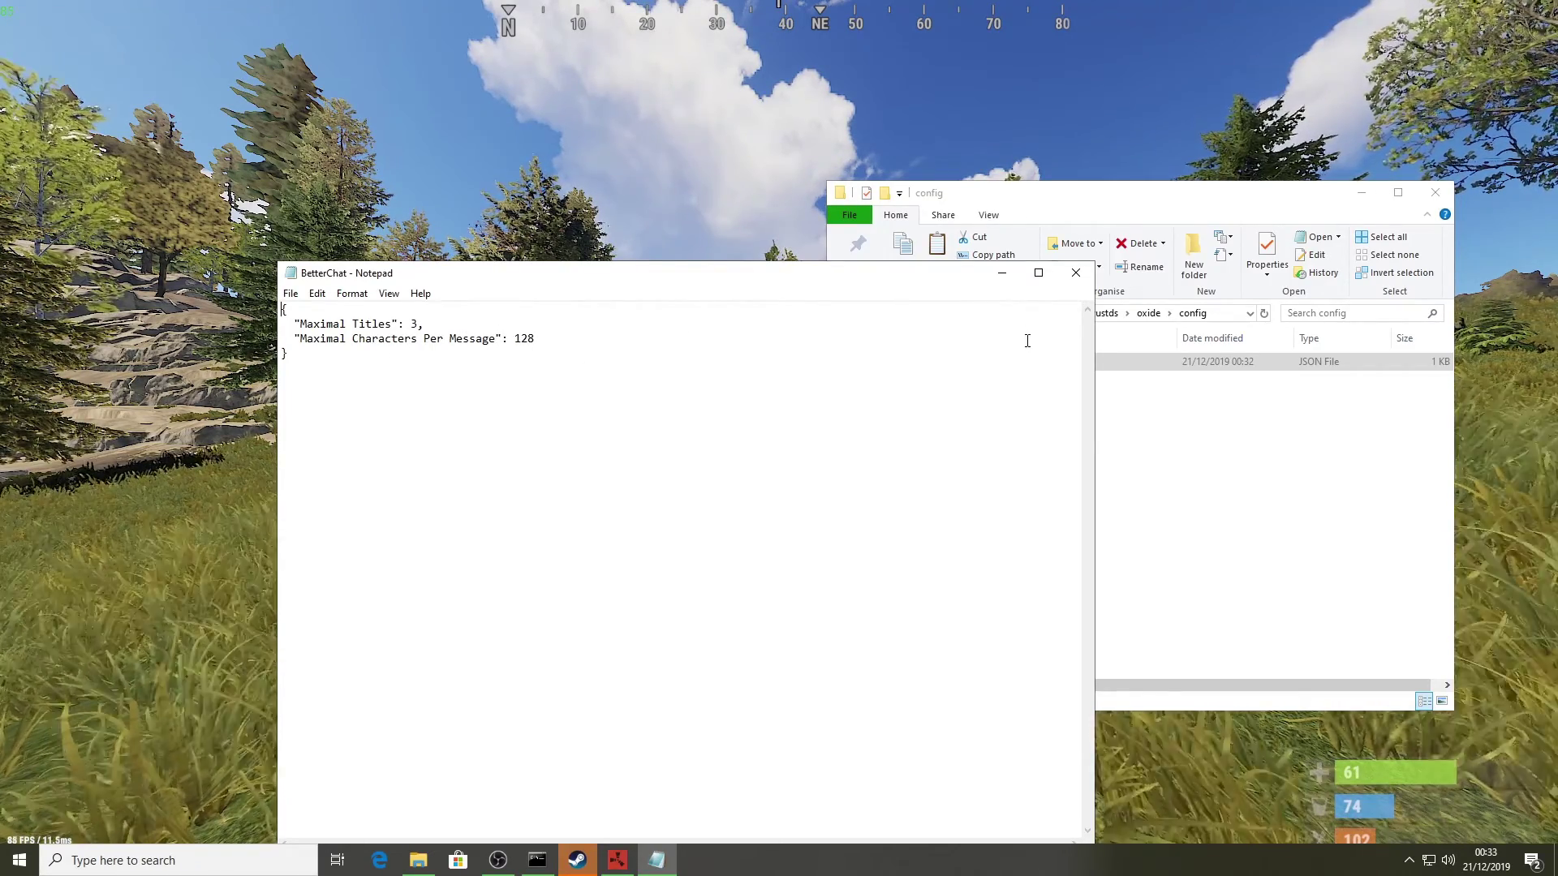
click(1075, 276)
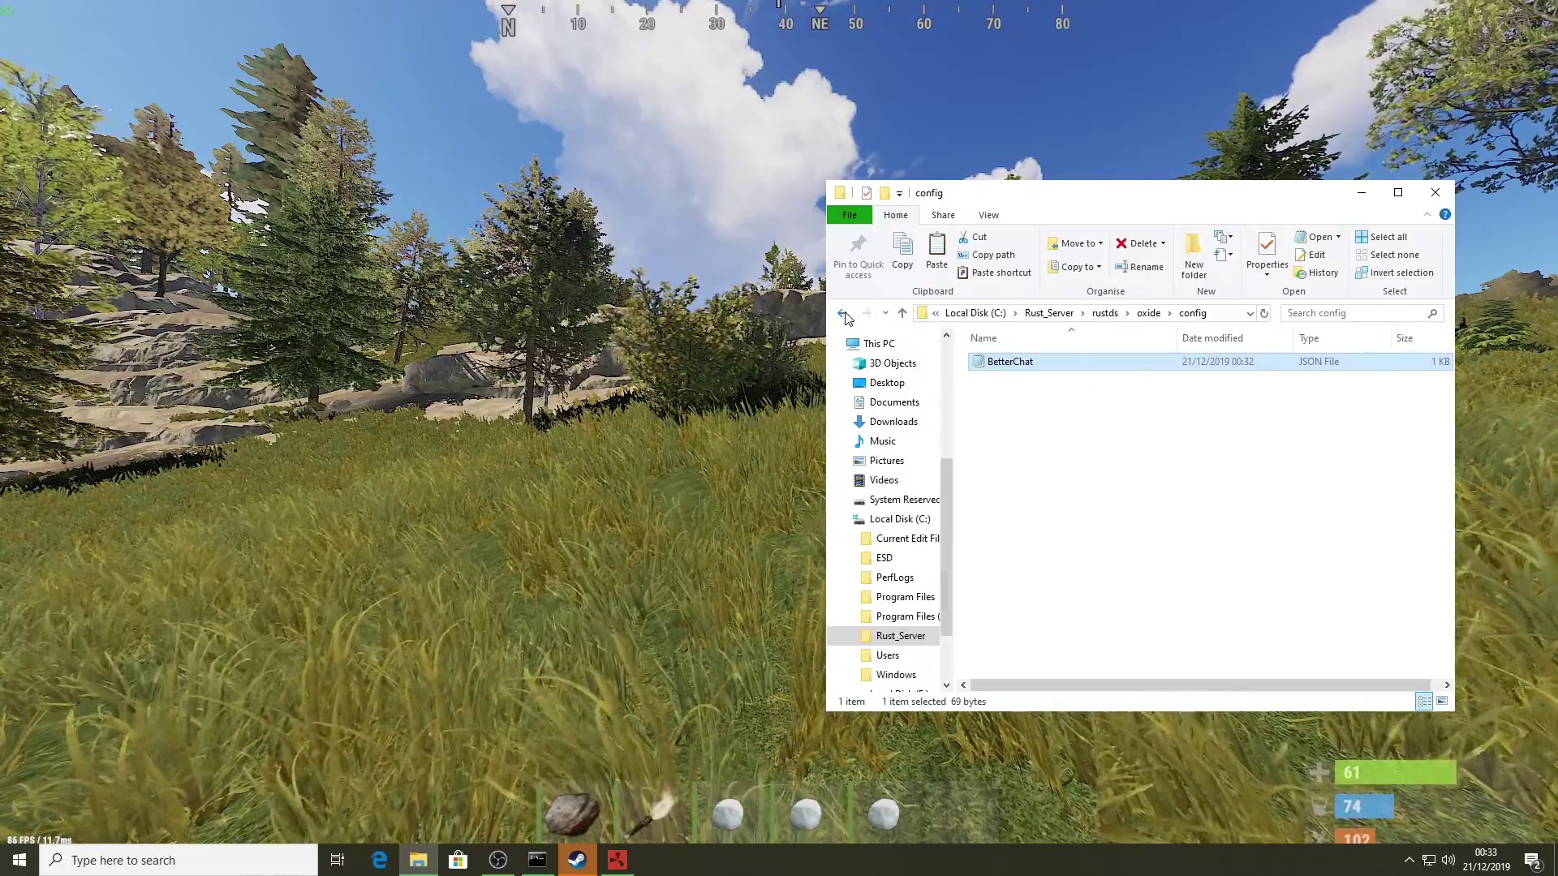
- Open the BetterChat JSON file from the oxide data folder for editing in Notepad
click(845, 315)
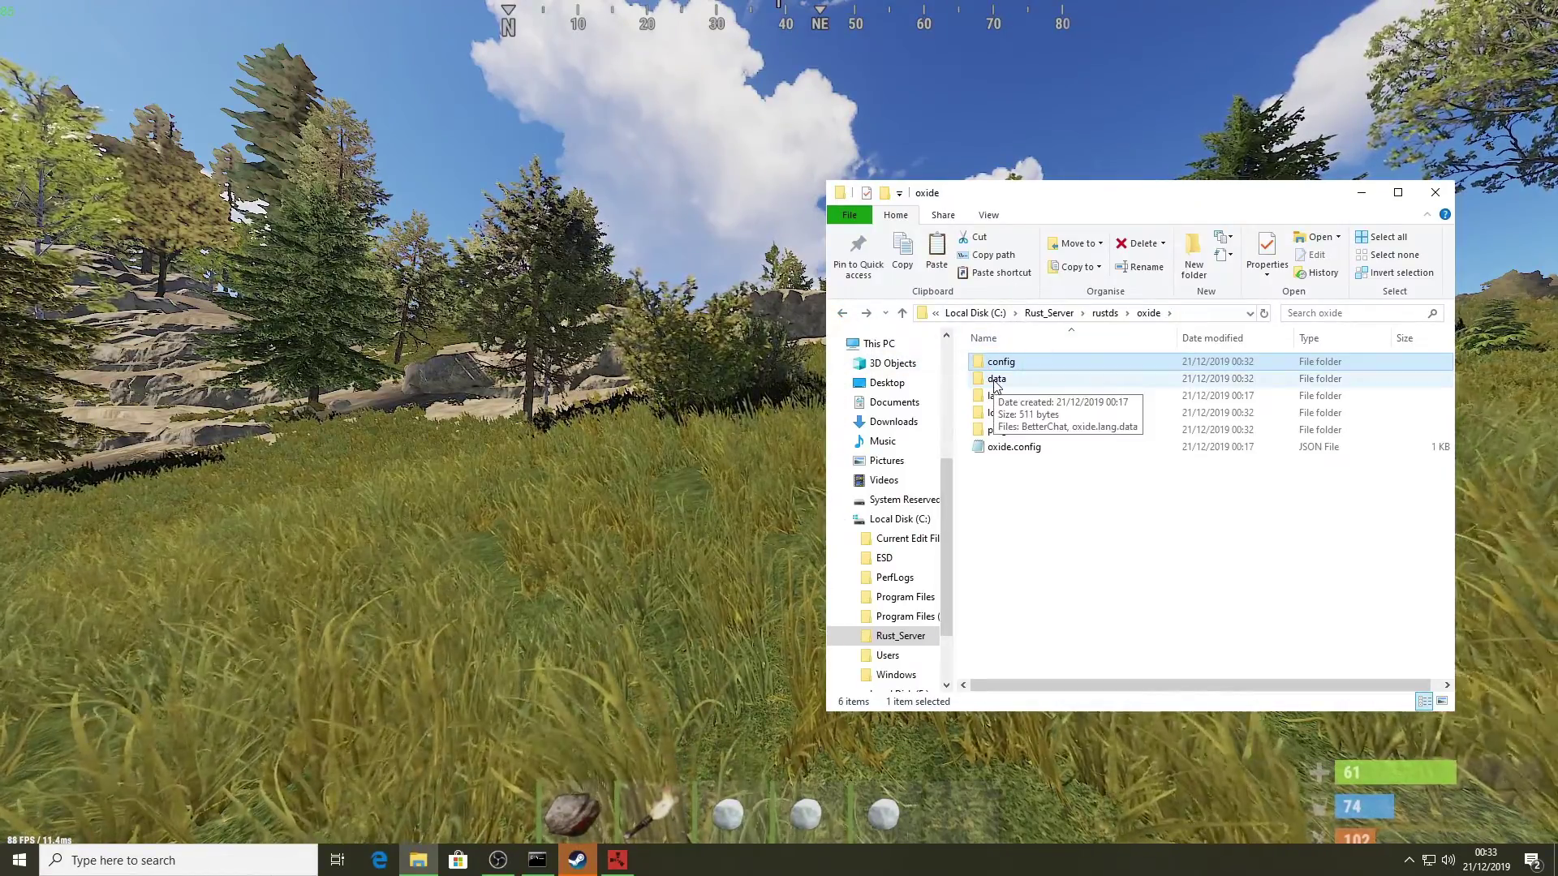
double_click(997, 379)
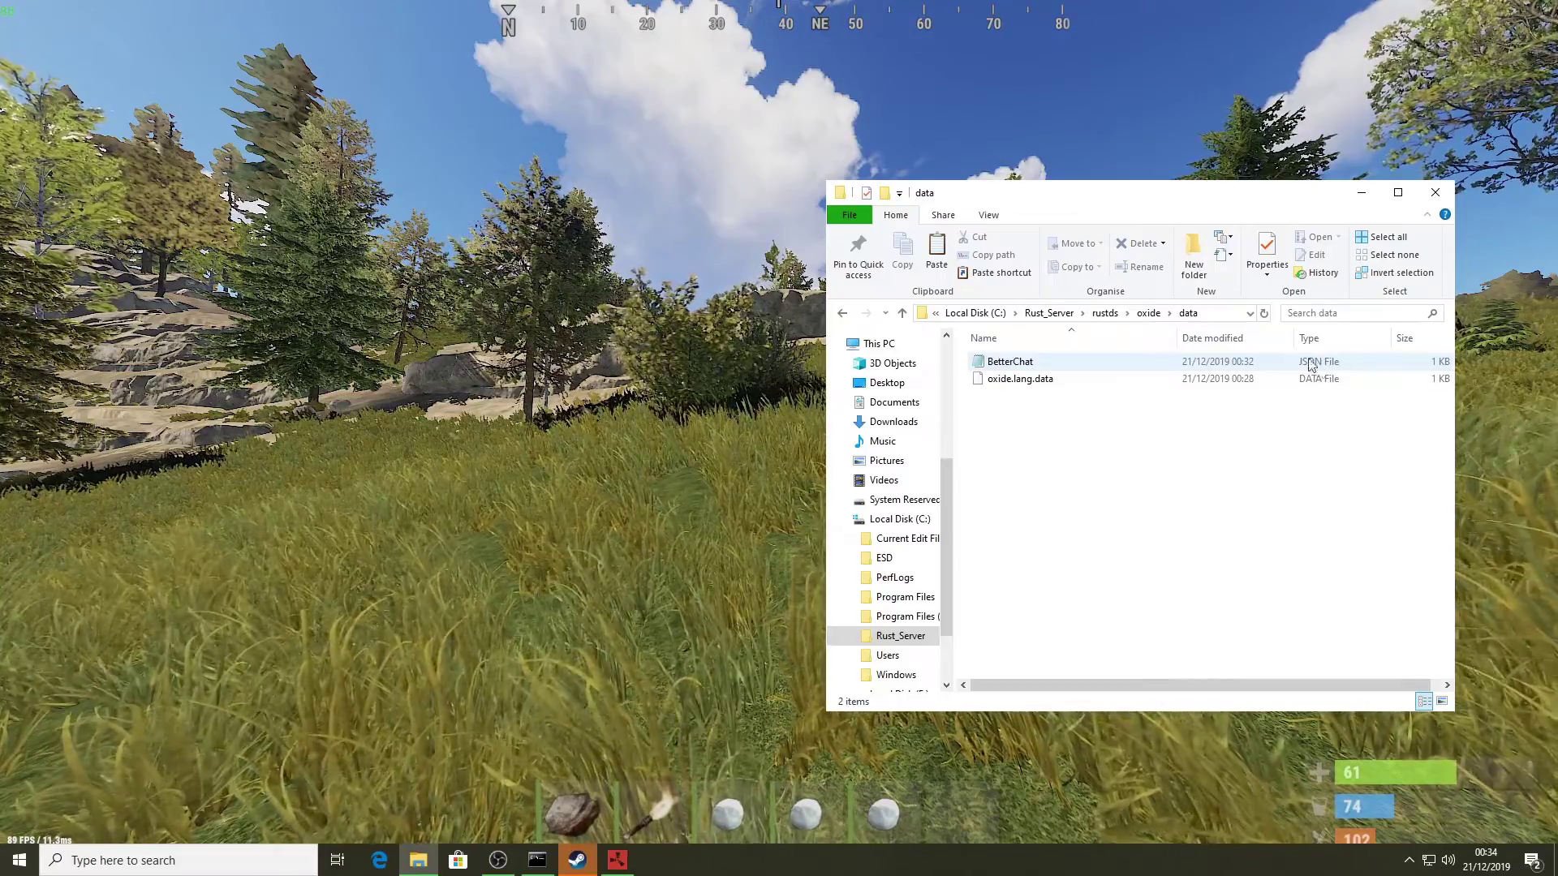
right_click(996, 362)
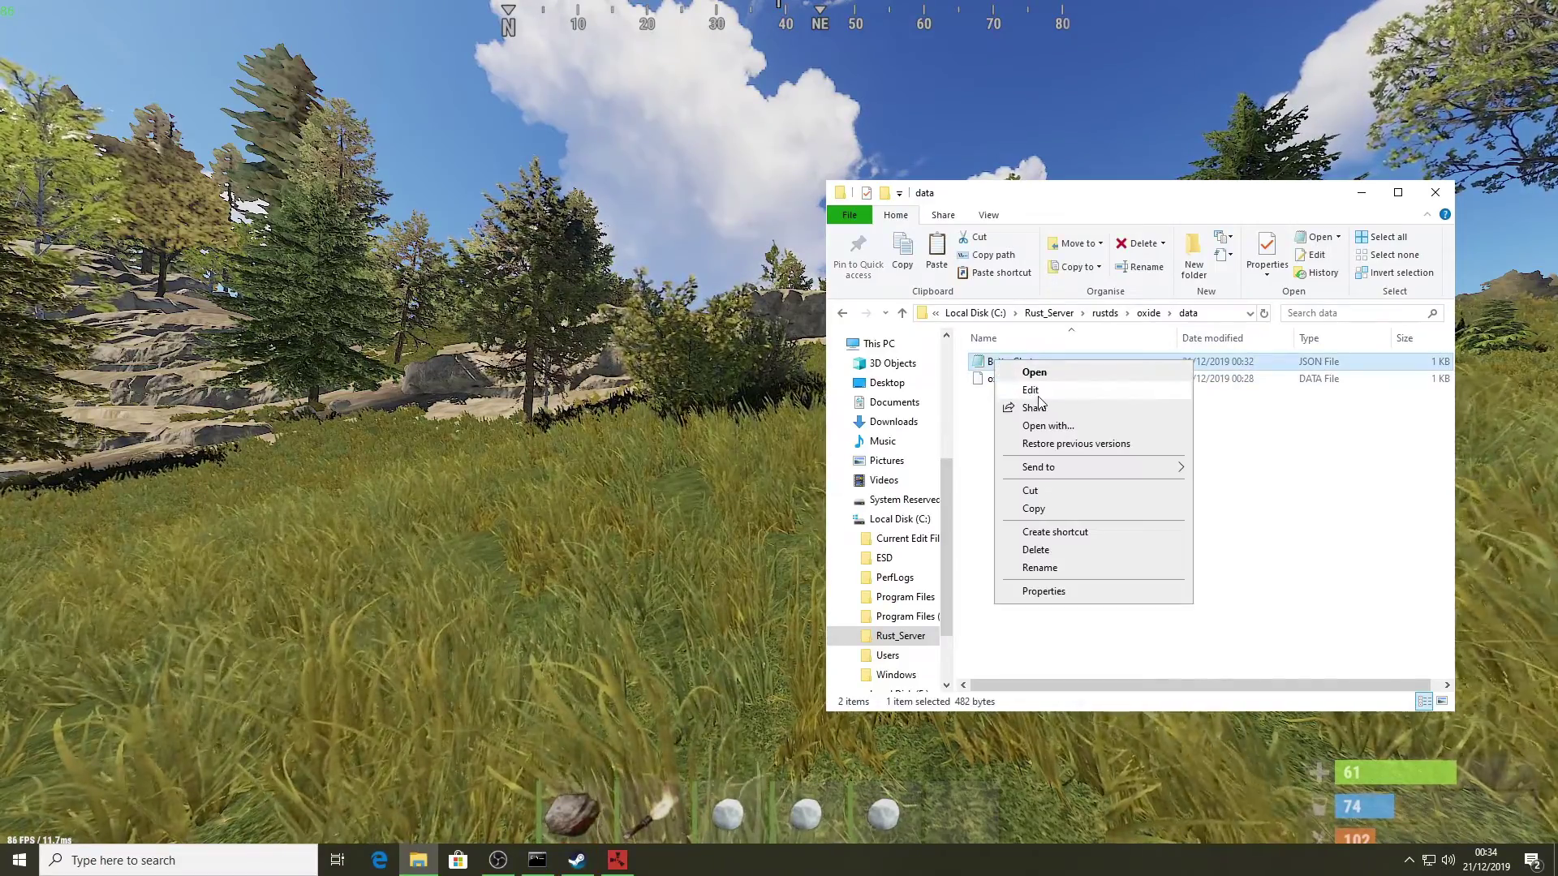
click(1035, 391)
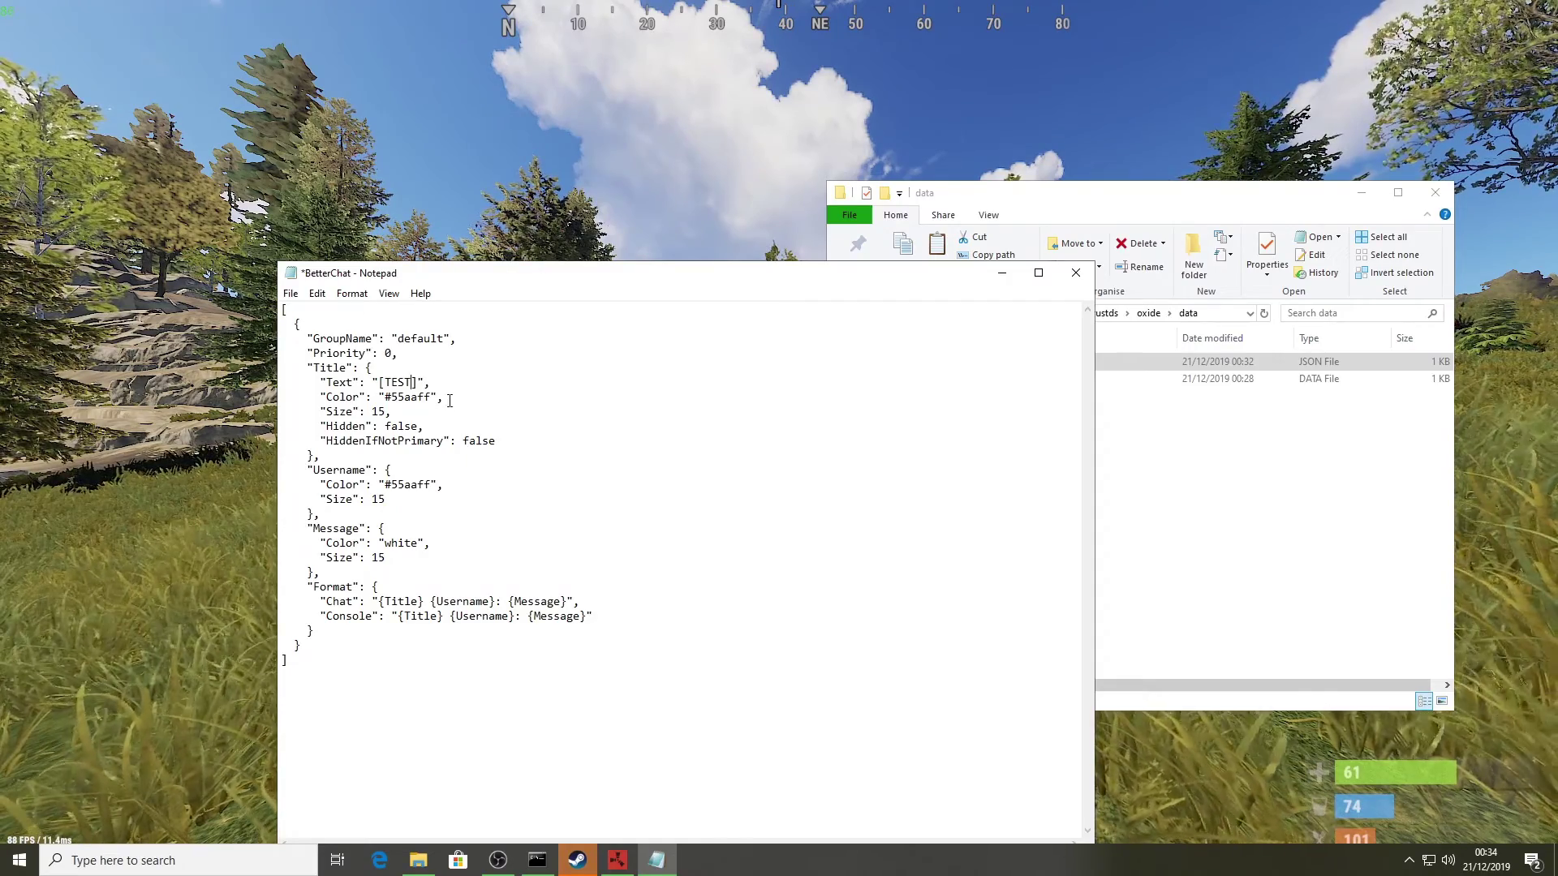
- Set the default group's title text to [TEST], save the file and move Notepad beside the data folder window
click(291, 293)
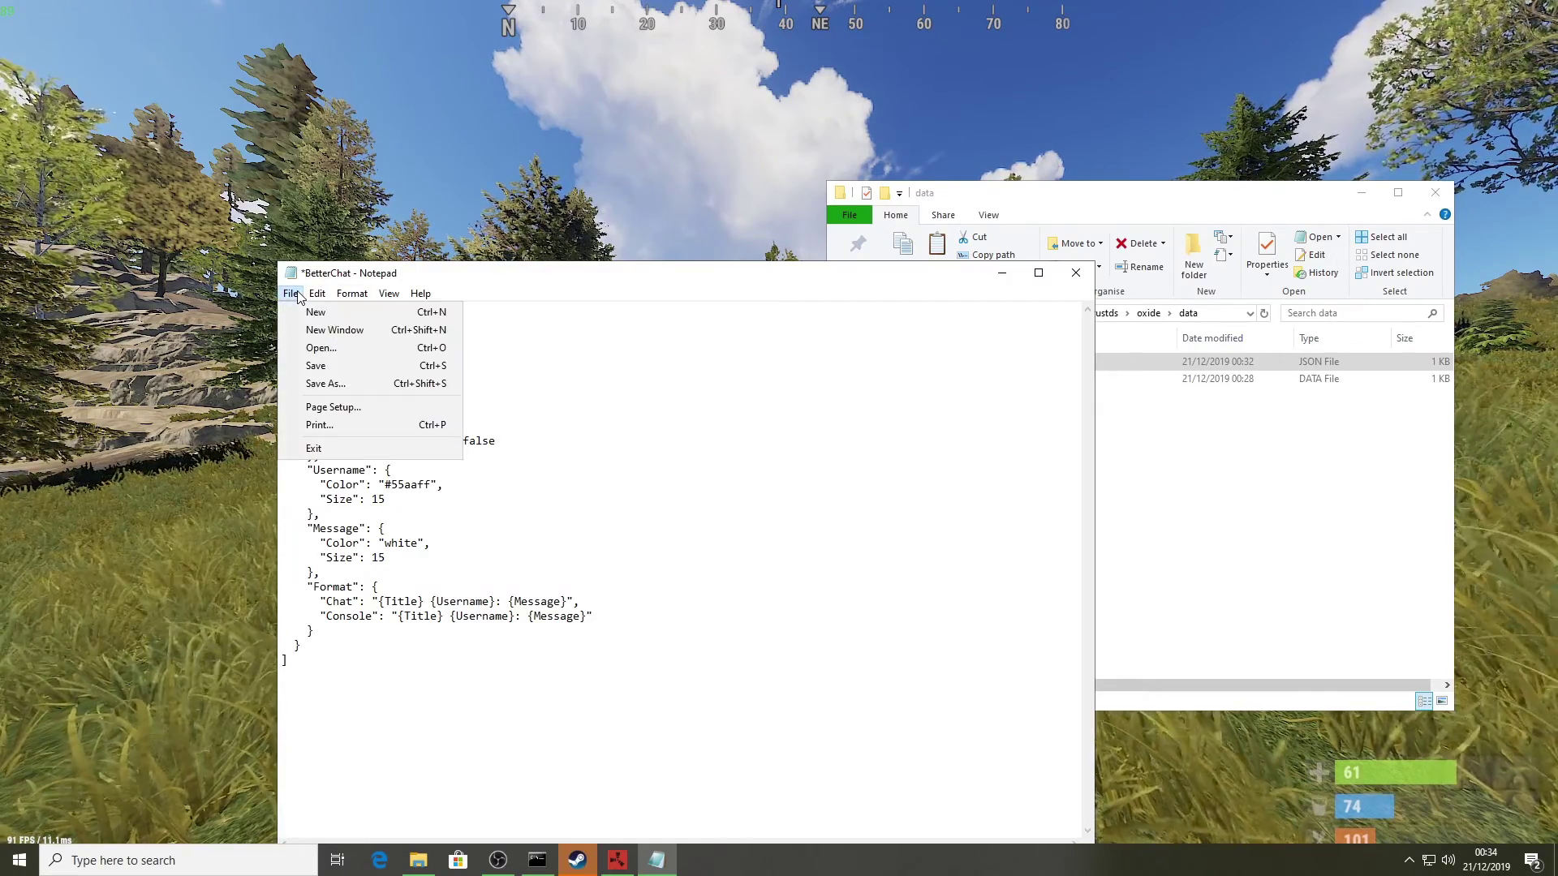
click(317, 366)
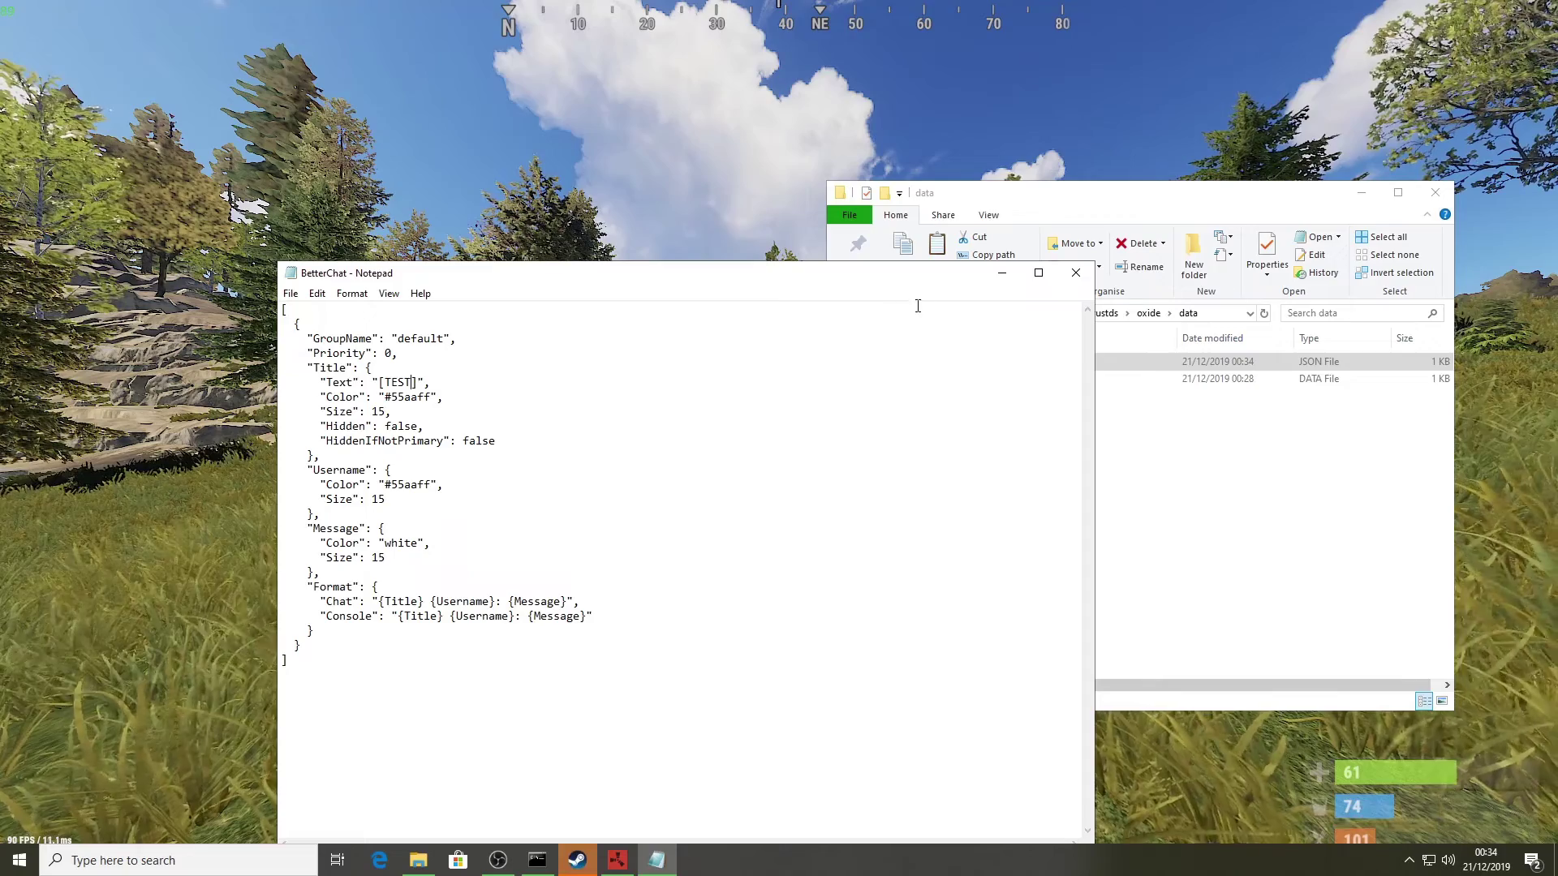
drag(791, 279, 521, 197)
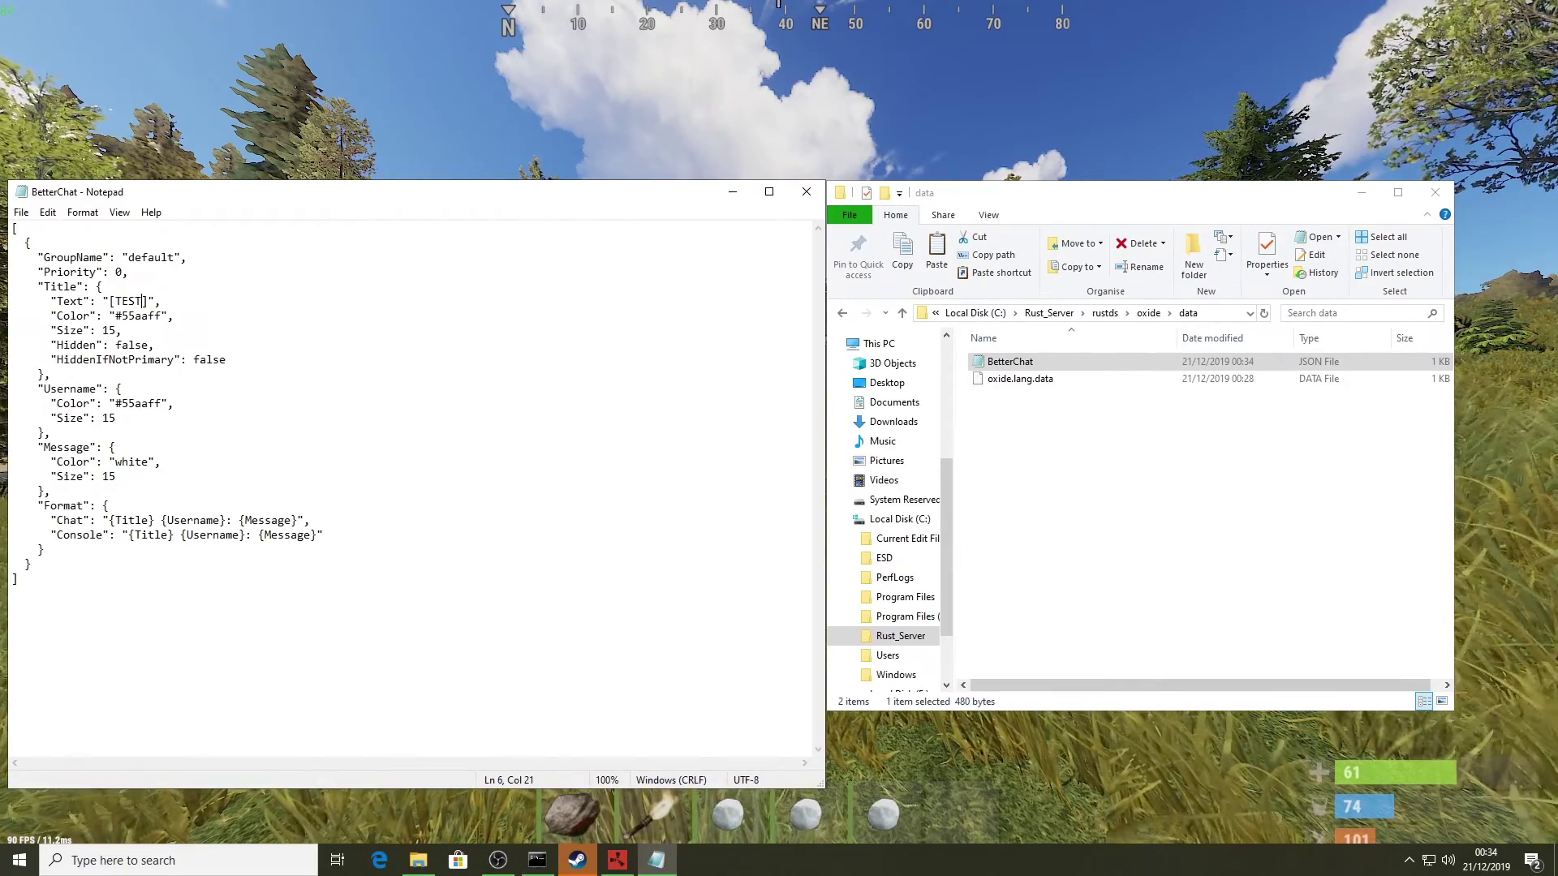
- Switch to the server console and reload the plugin with the command oxide.reload BetterChat
key(alt+Tab)
key(Tab)
key(Tab)
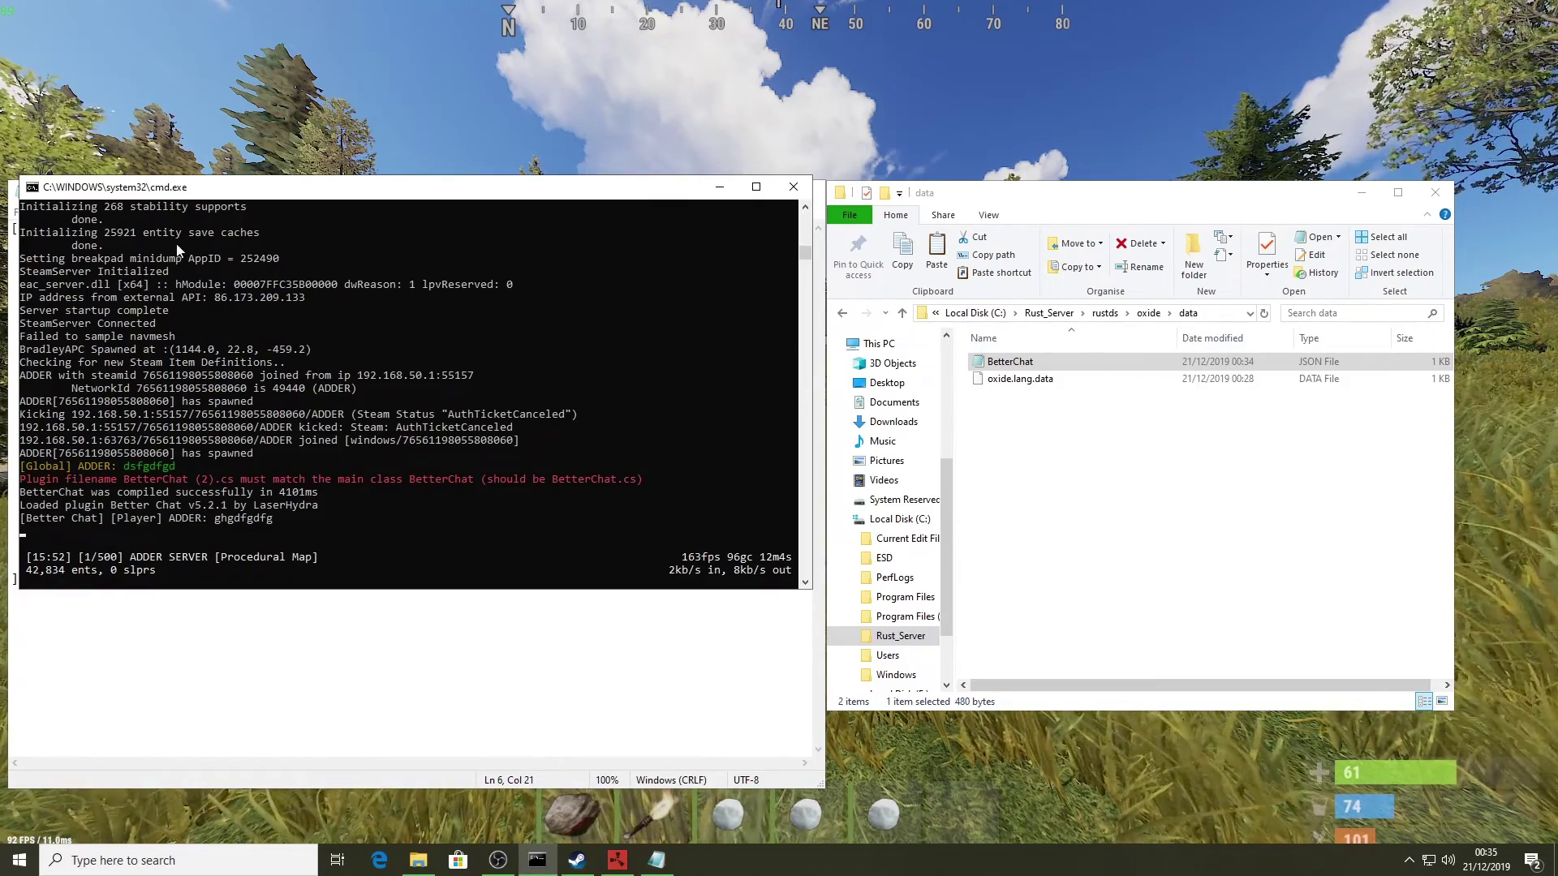
drag(179, 188, 465, 127)
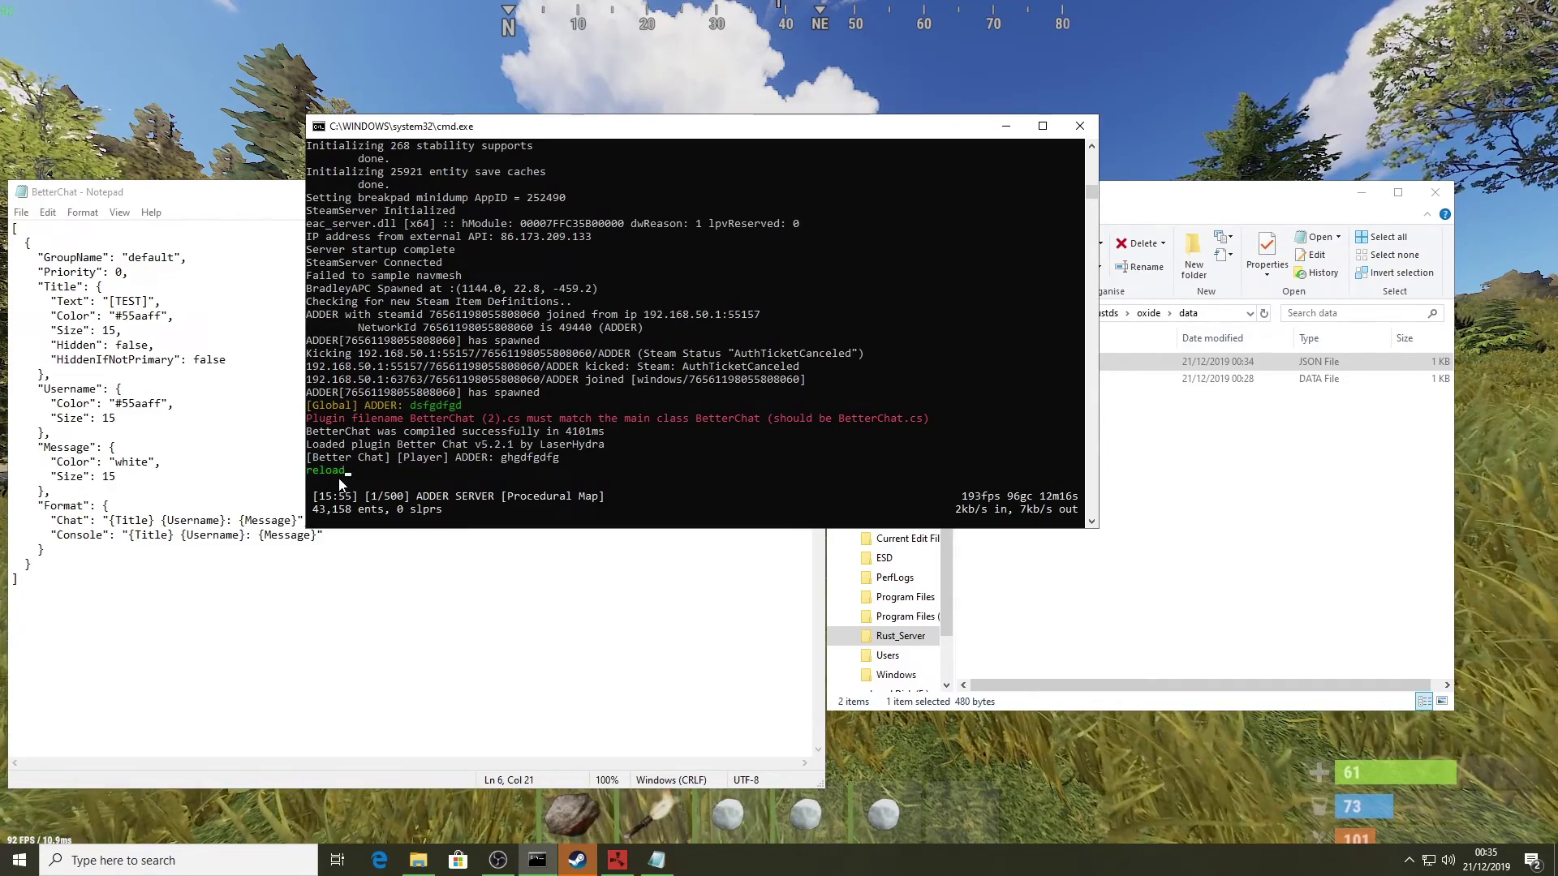
text(oxide.reloa)
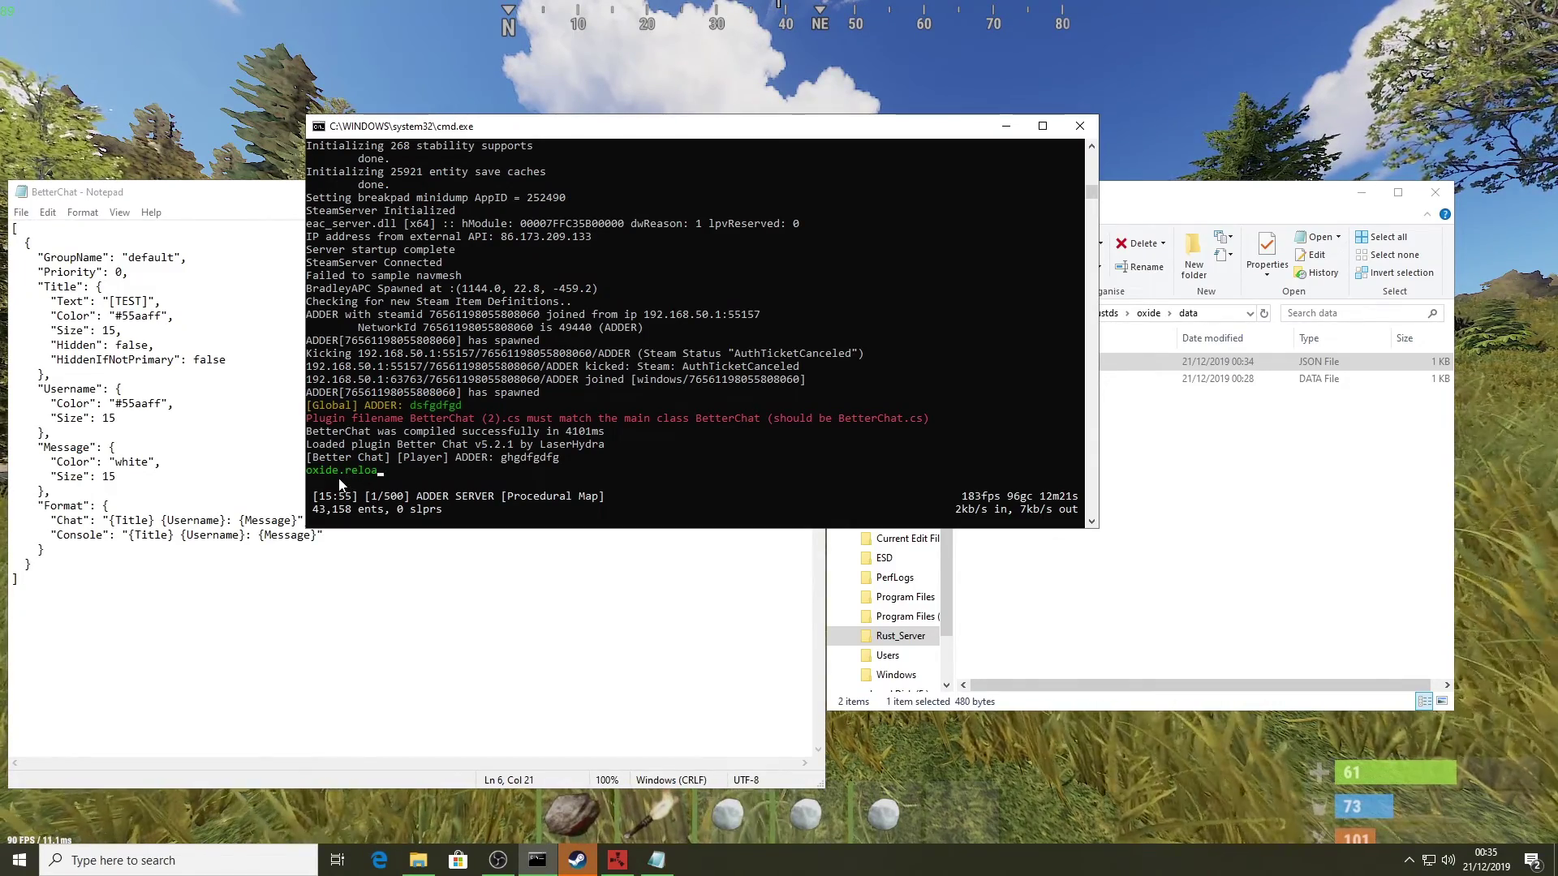
text(d B)
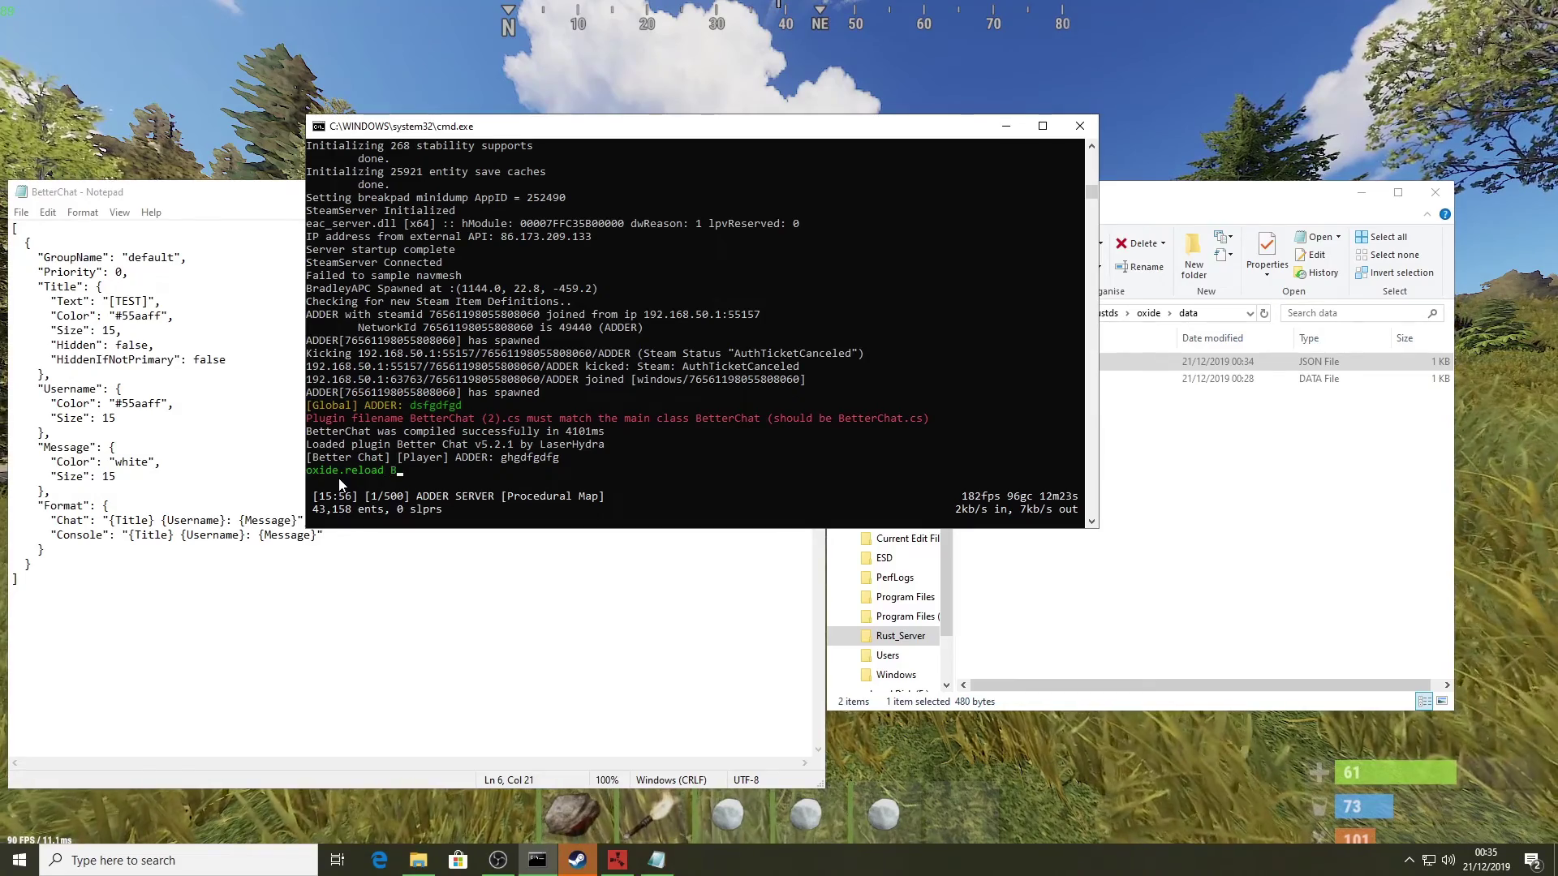
text(etterChat)
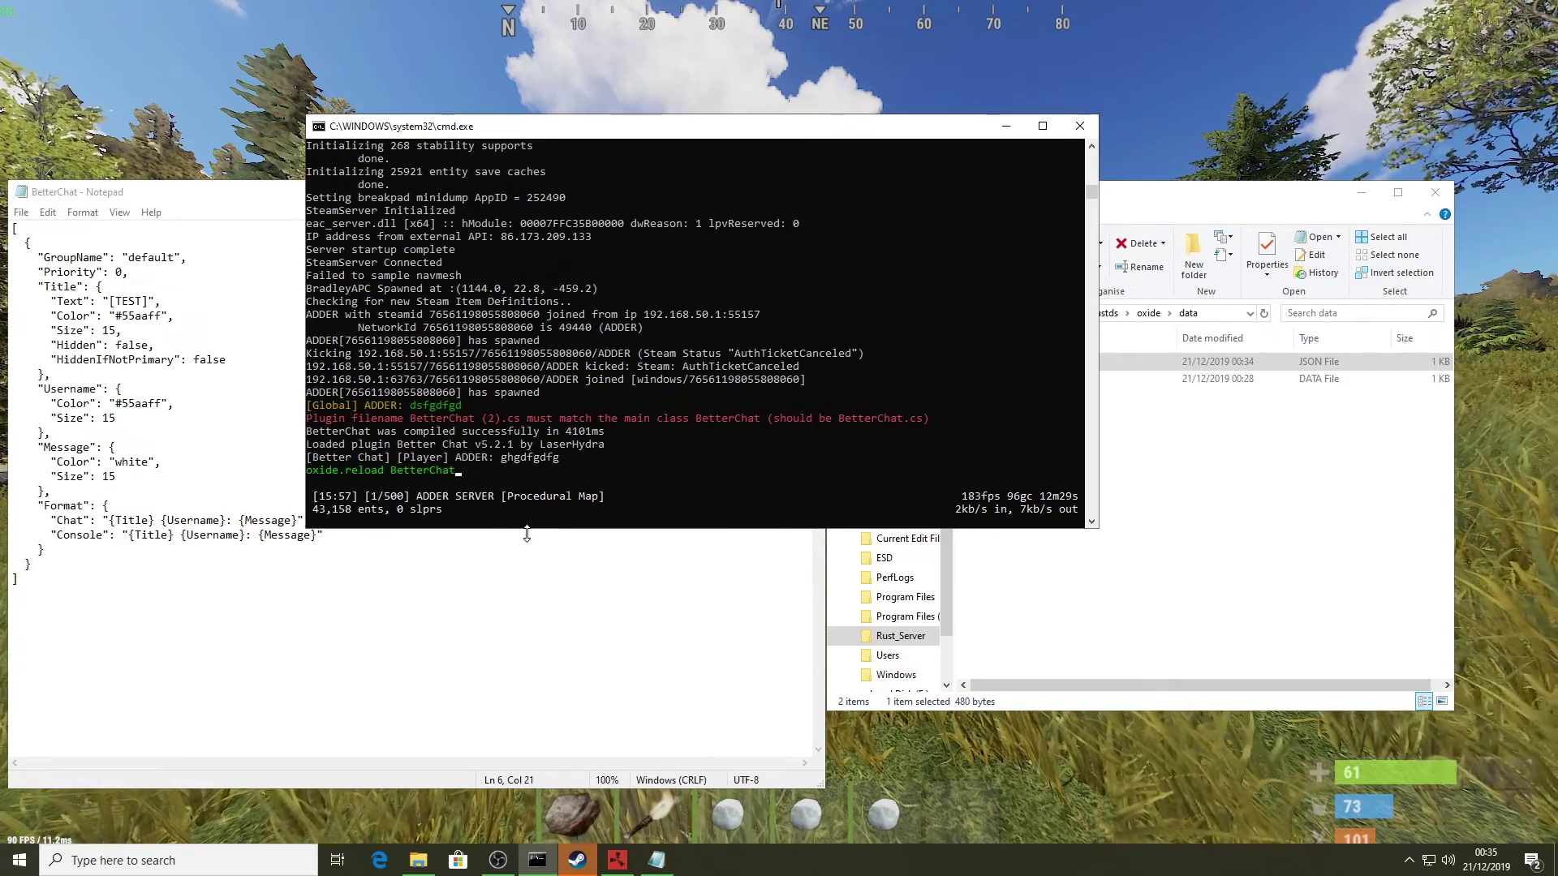
key(Return)
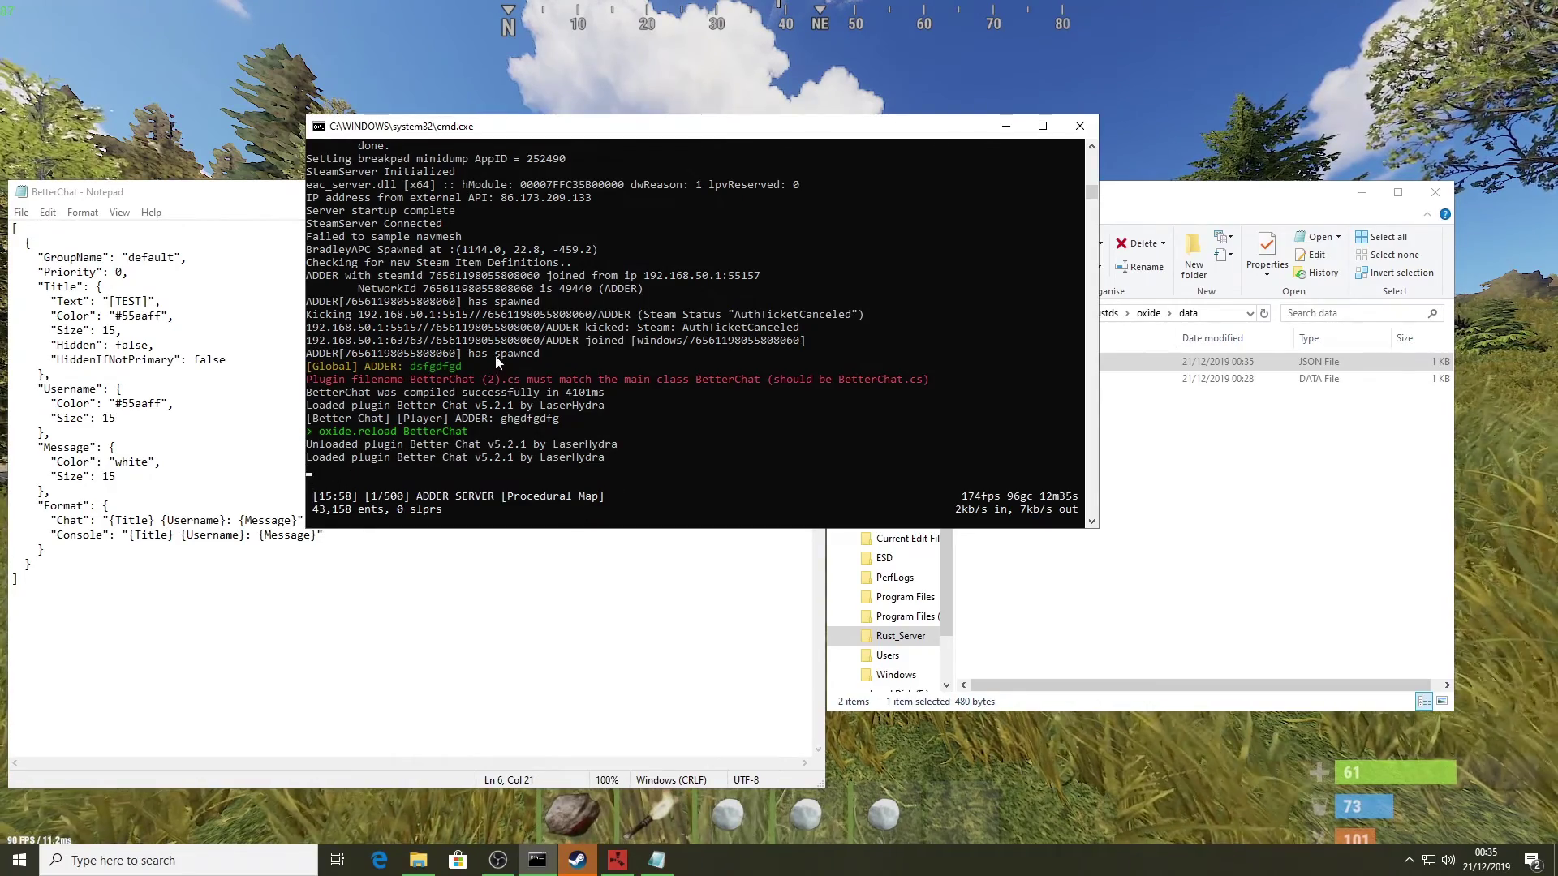
- Switch to Rust and send the test message dfgfdggfd in chat to check the title text
key(alt+Tab)
key(alt+Tab)
key(alt+Tab)
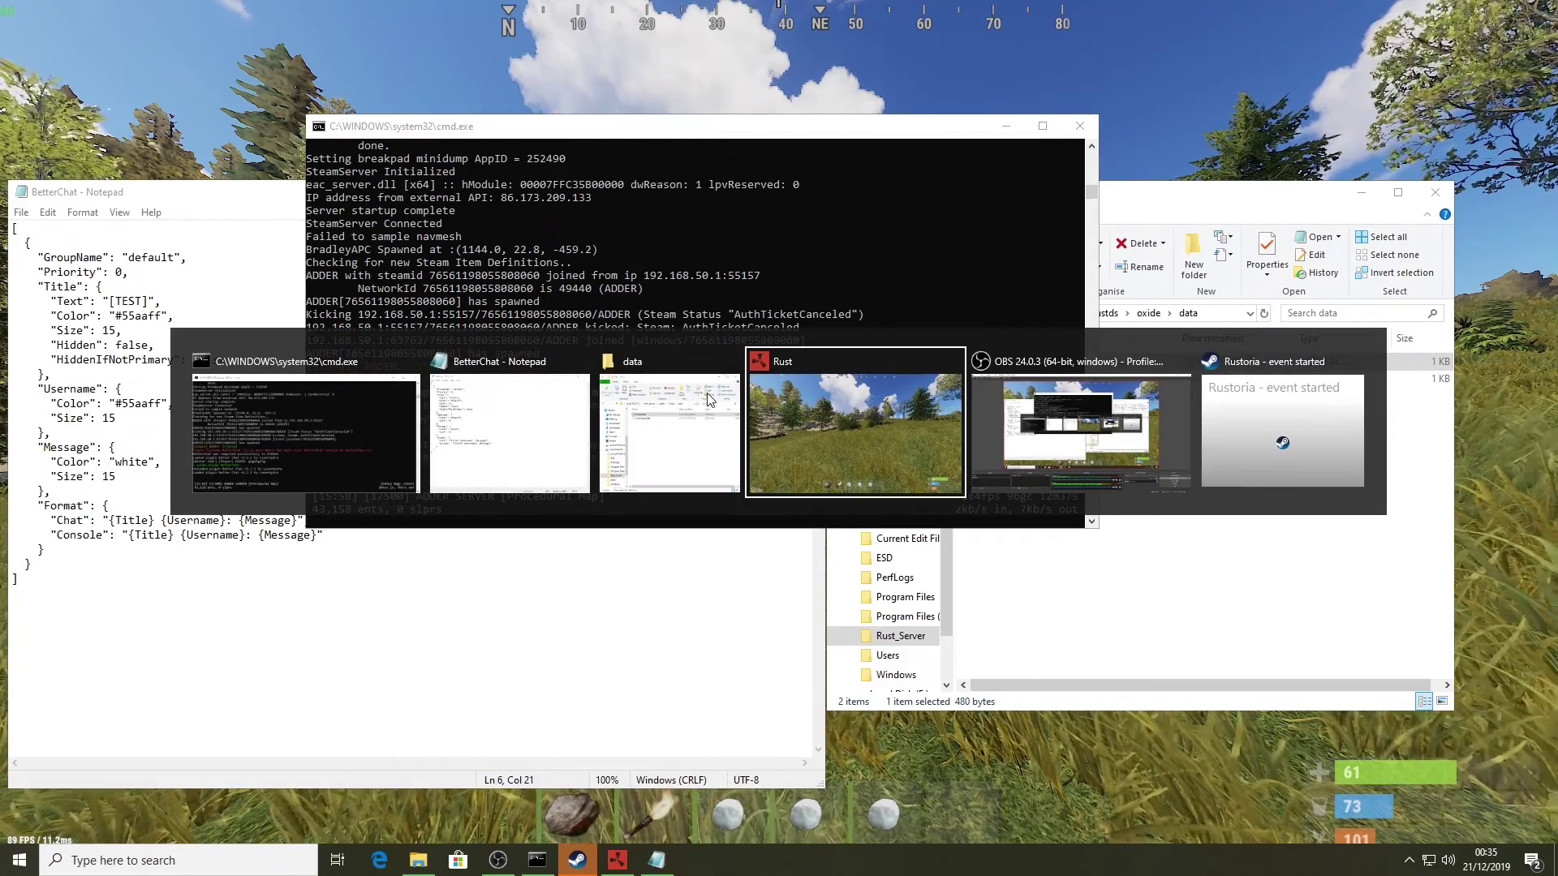
key(Return)
text(dfgfdggfd)
key(Return)
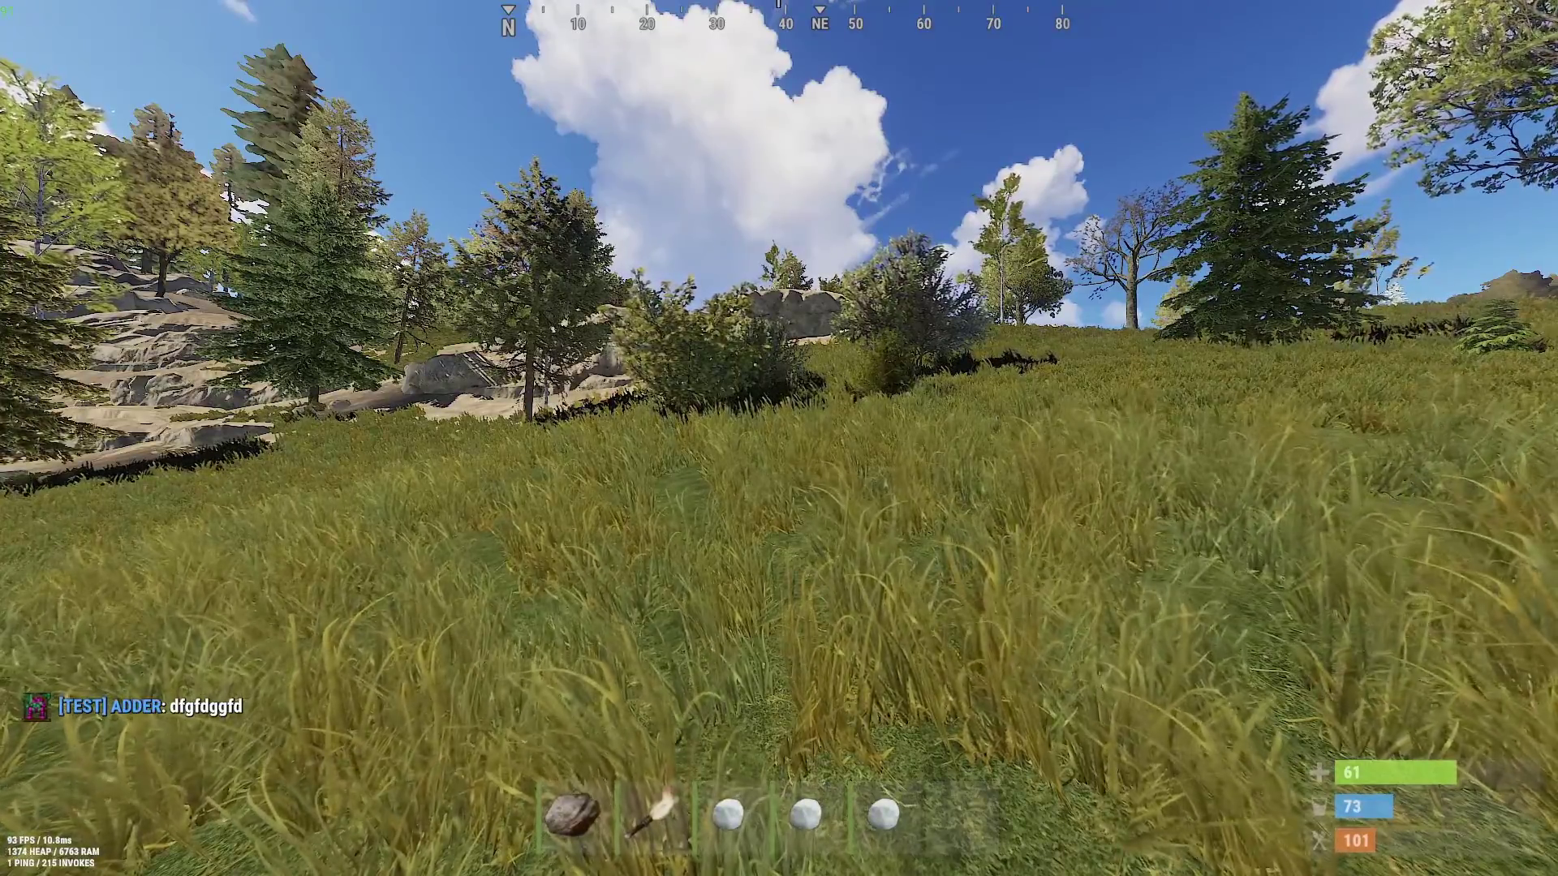
key(alt+Tab)
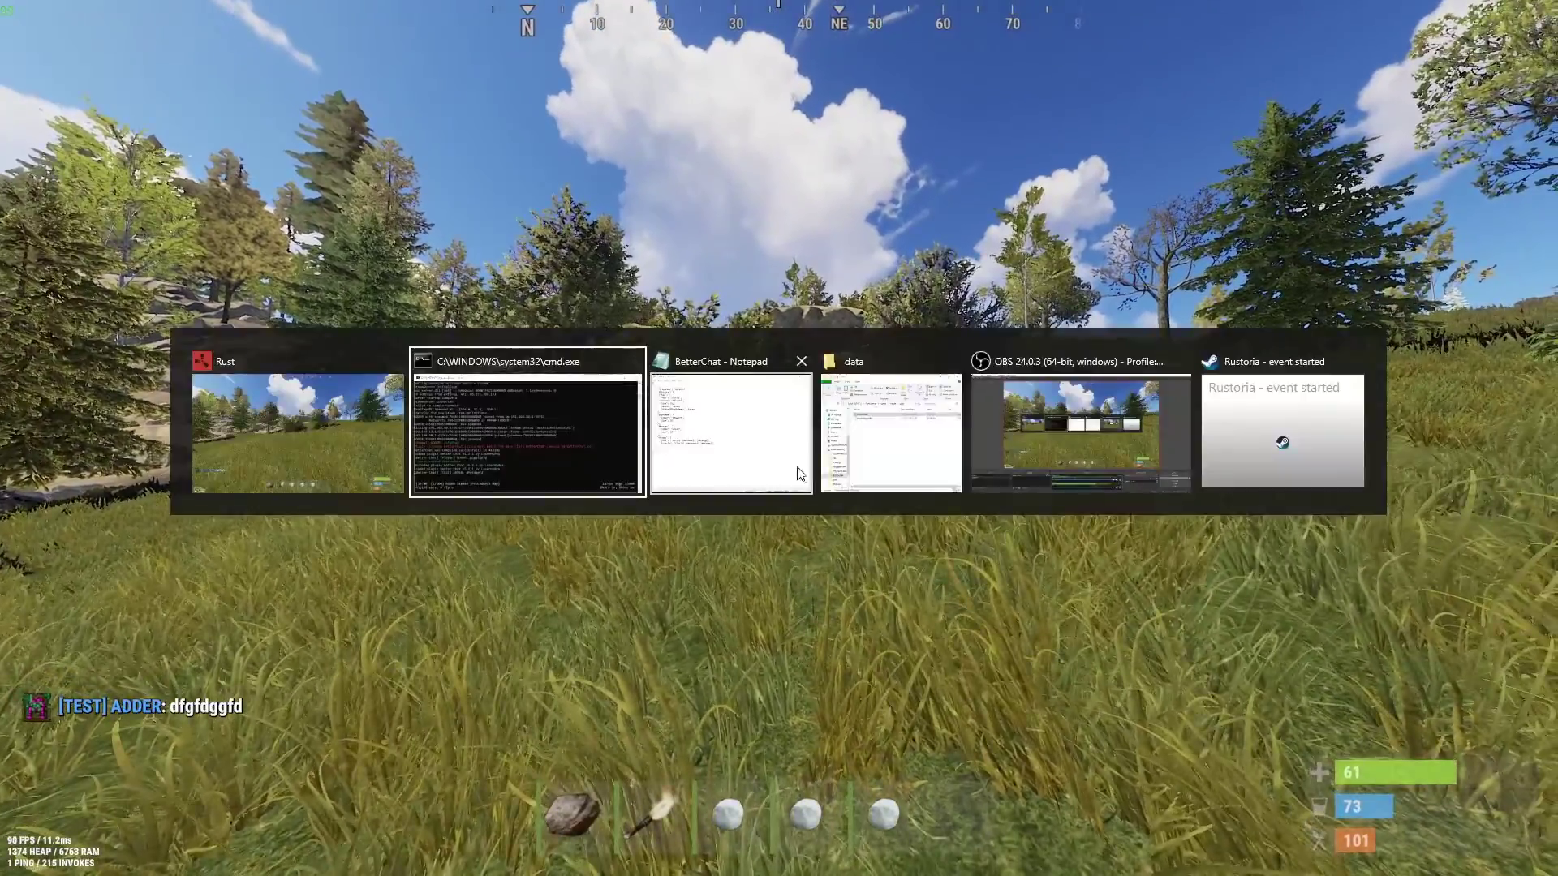
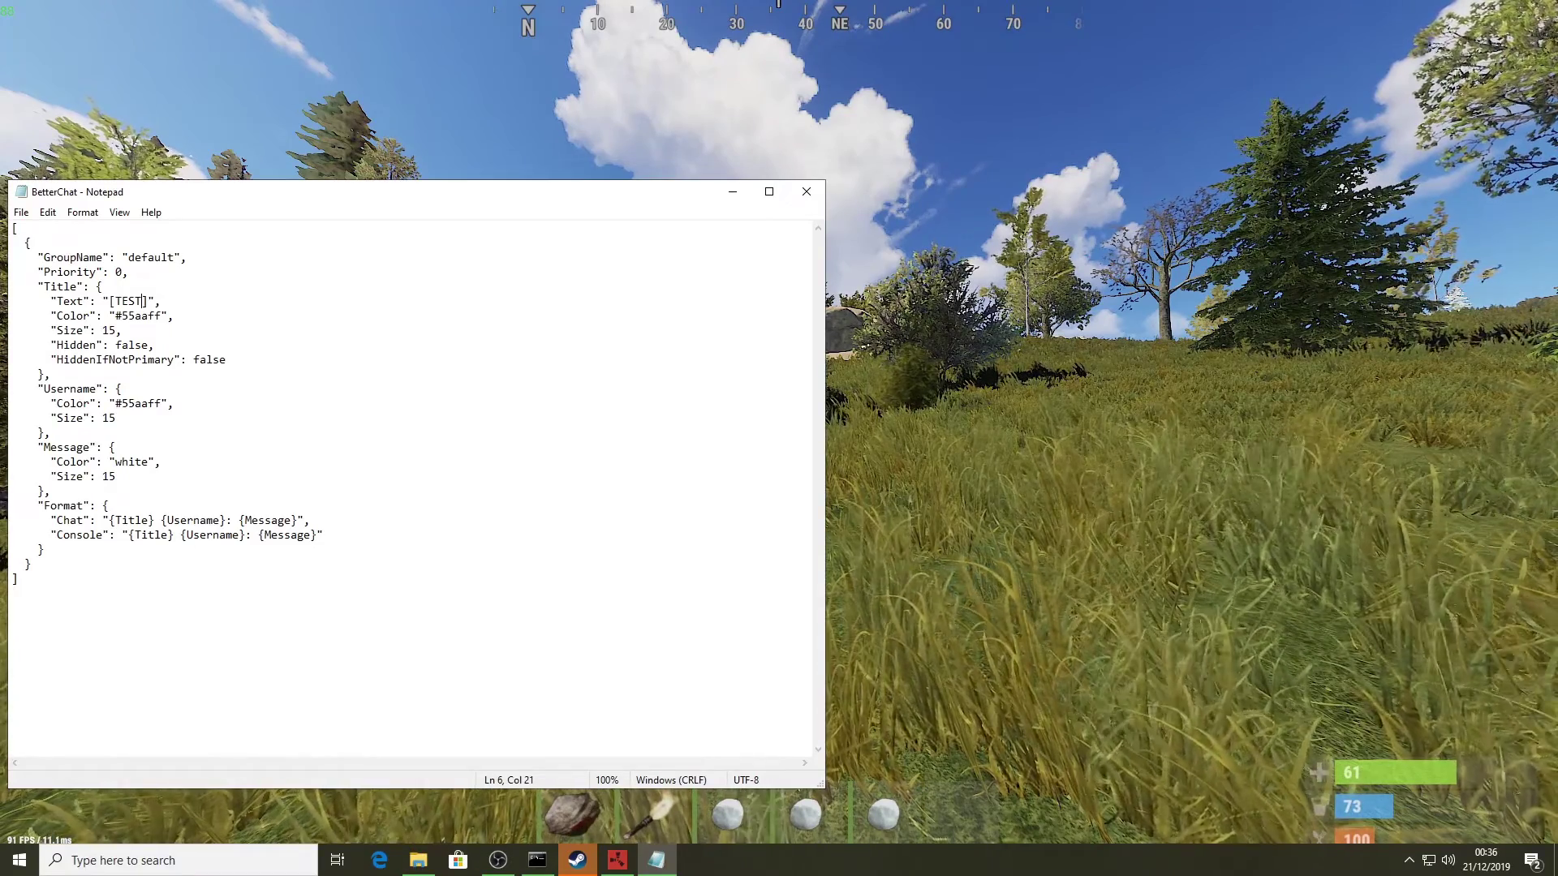
key(super+d)
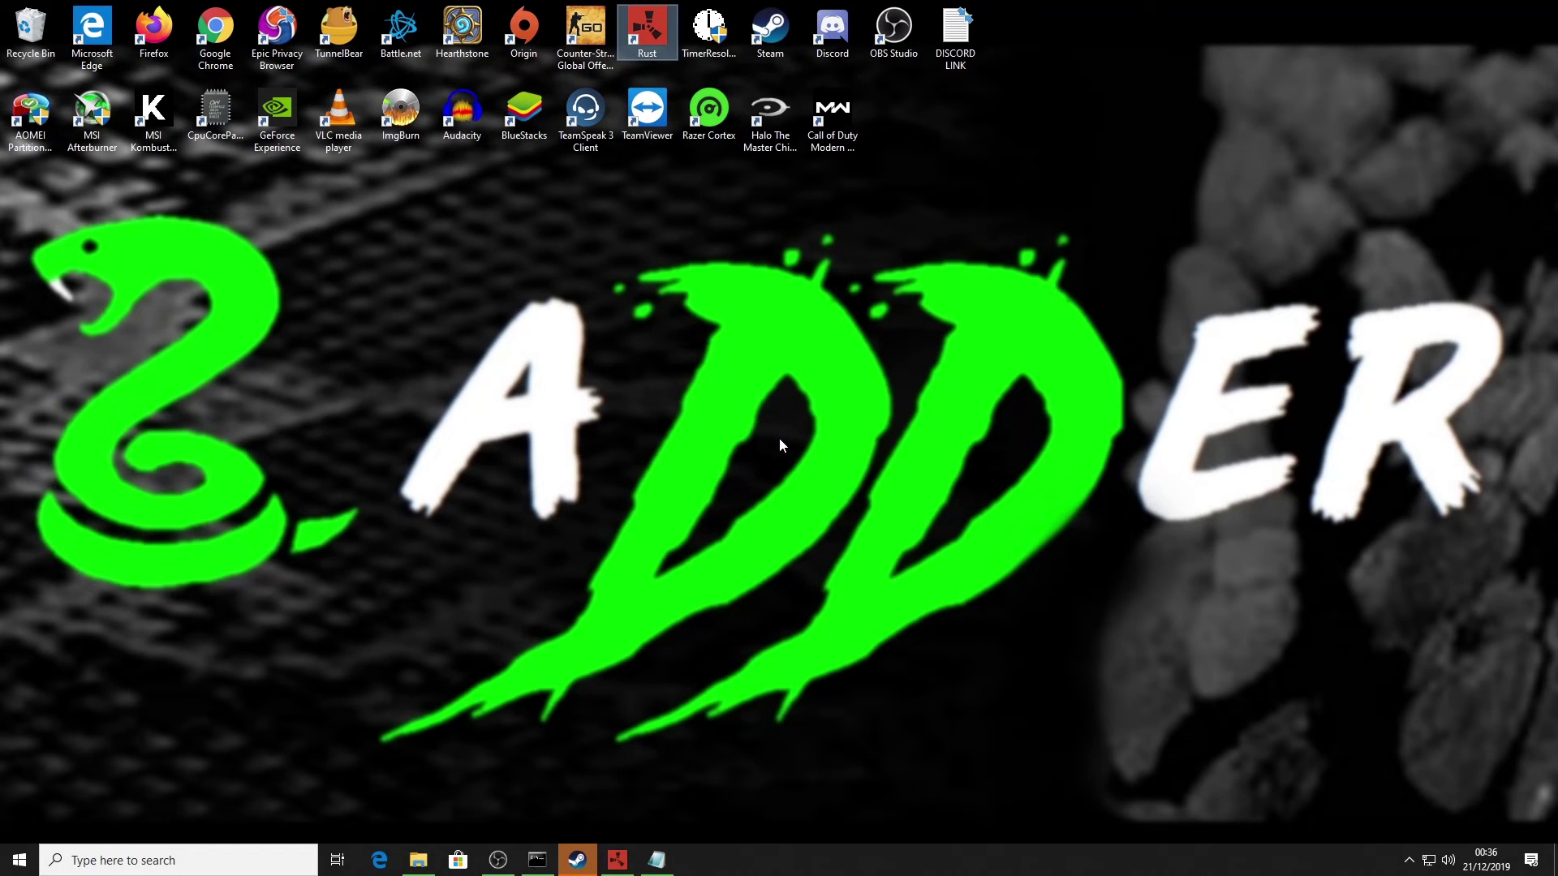
key(alt+Tab)
key(alt+Tab)
key(alt+Tab)
key(alt+Tab)
key(alt+Tab)
key(alt+Tab)
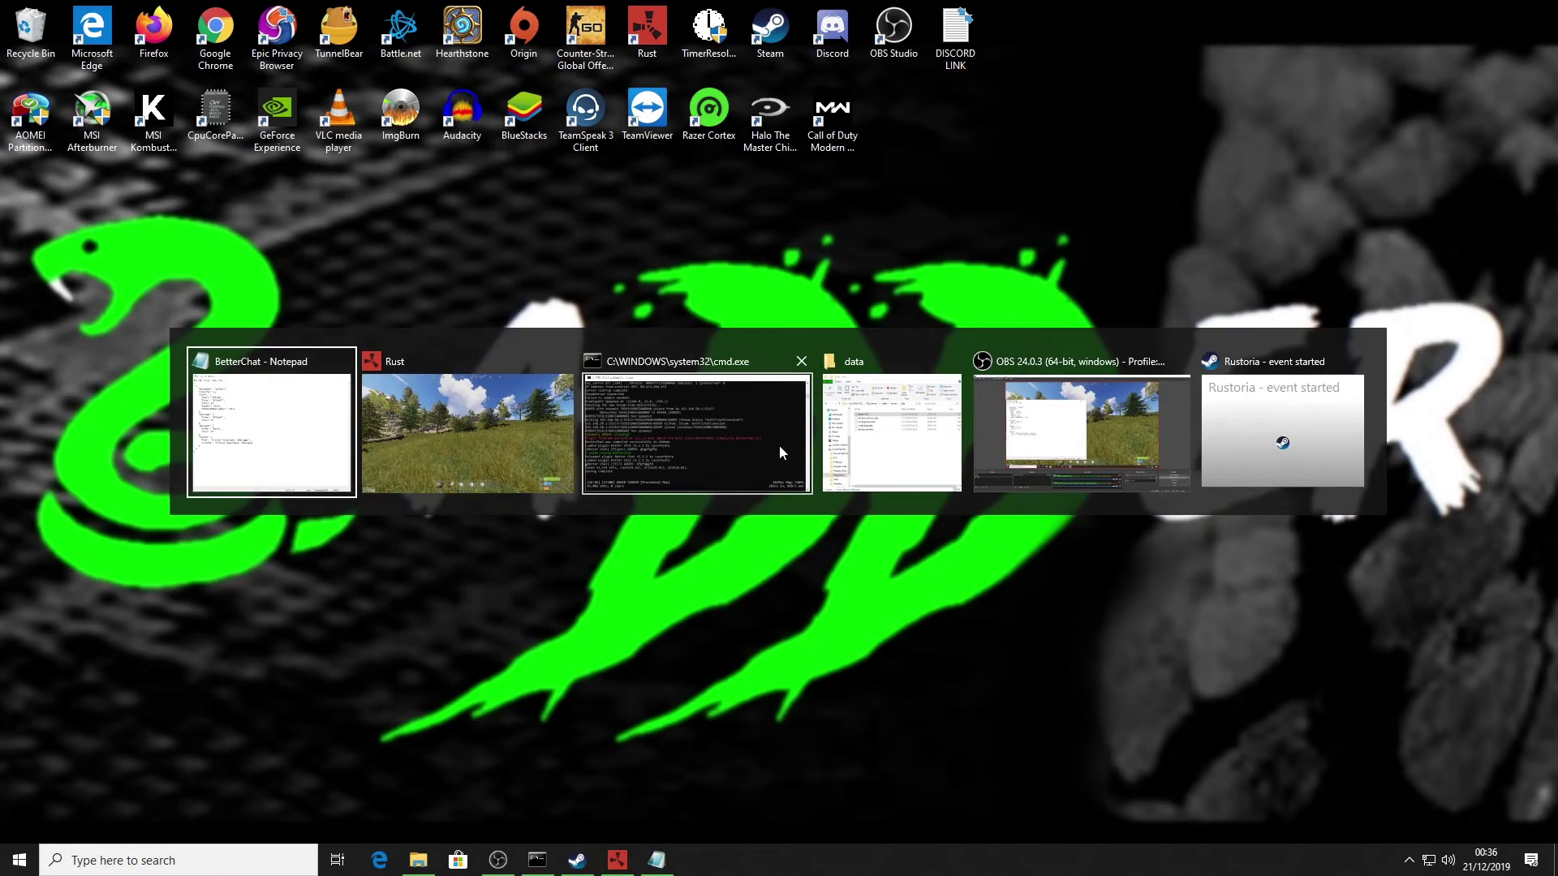
key(alt+Tab)
key(alt+Tab)
key(alt+Tab)
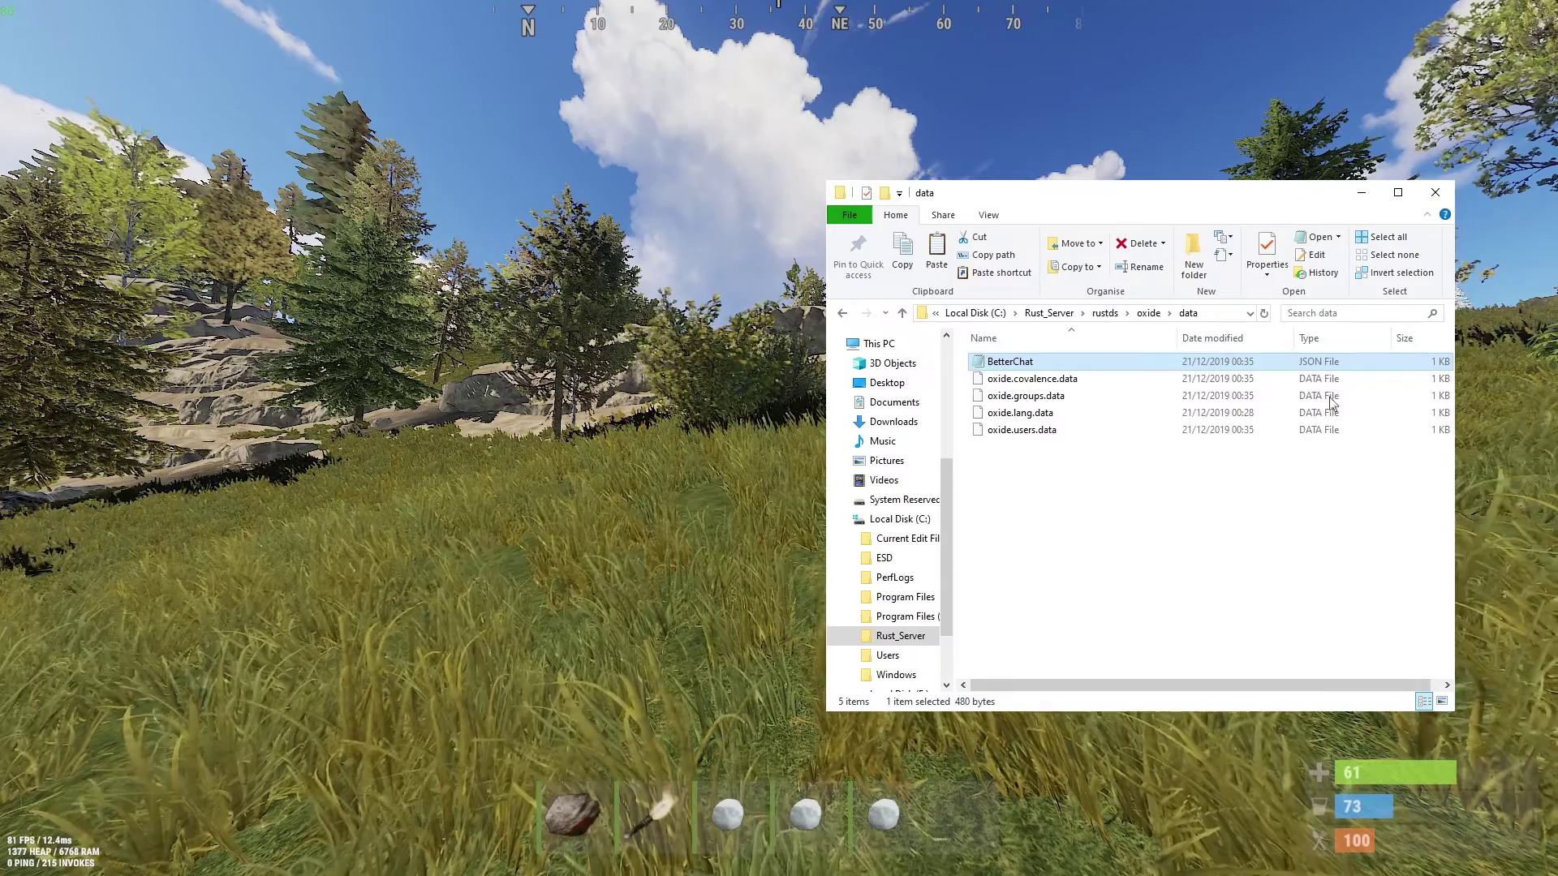
- Open Google Chrome from the desktop and search Google for hex code for gold
key(super+d)
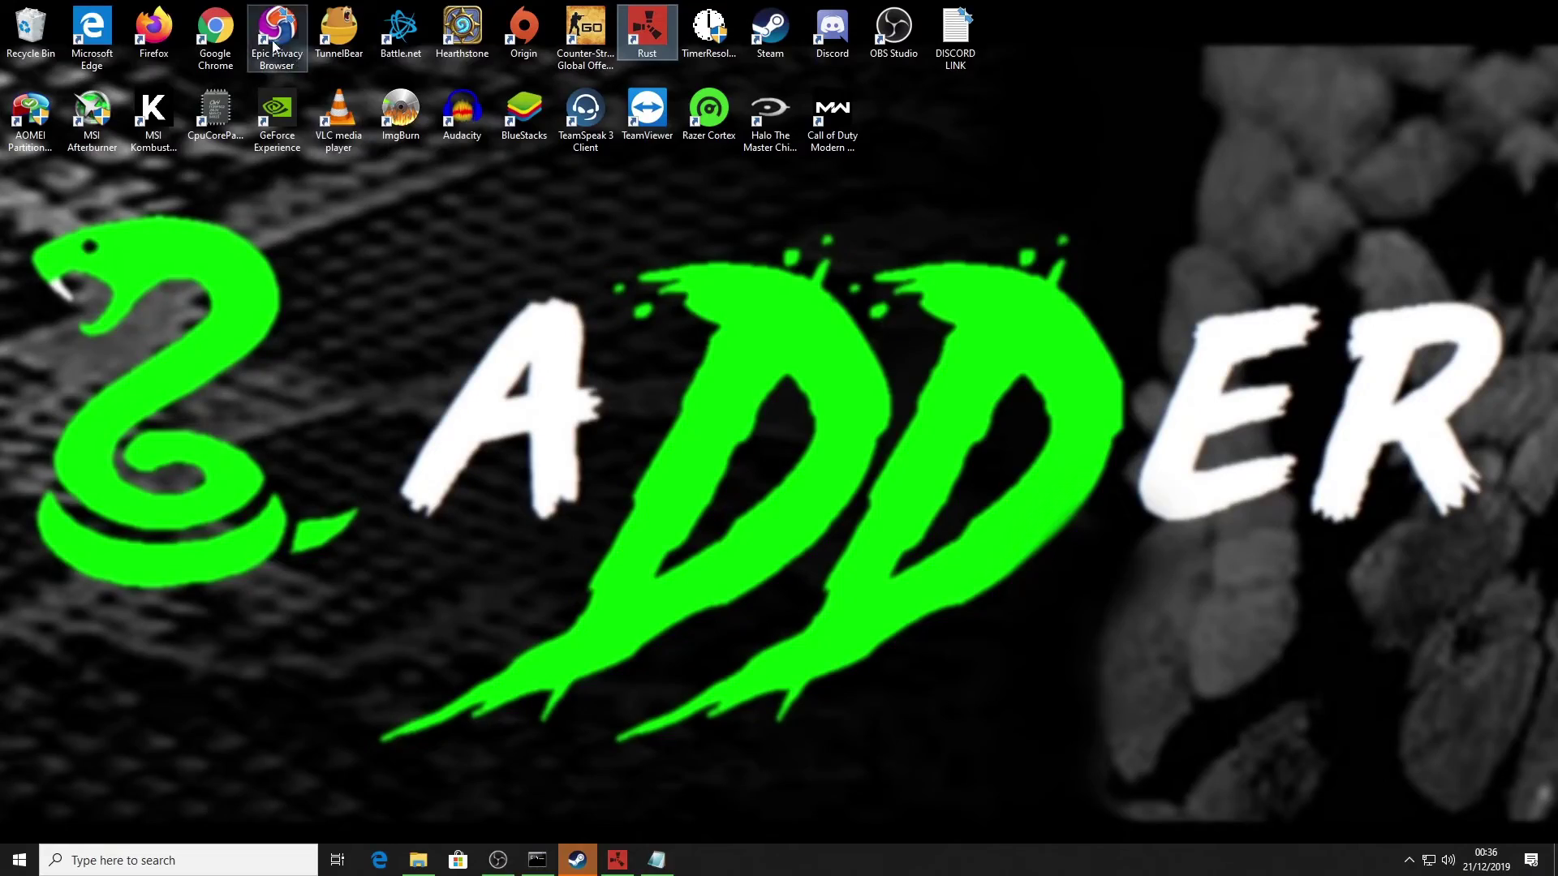
click(214, 36)
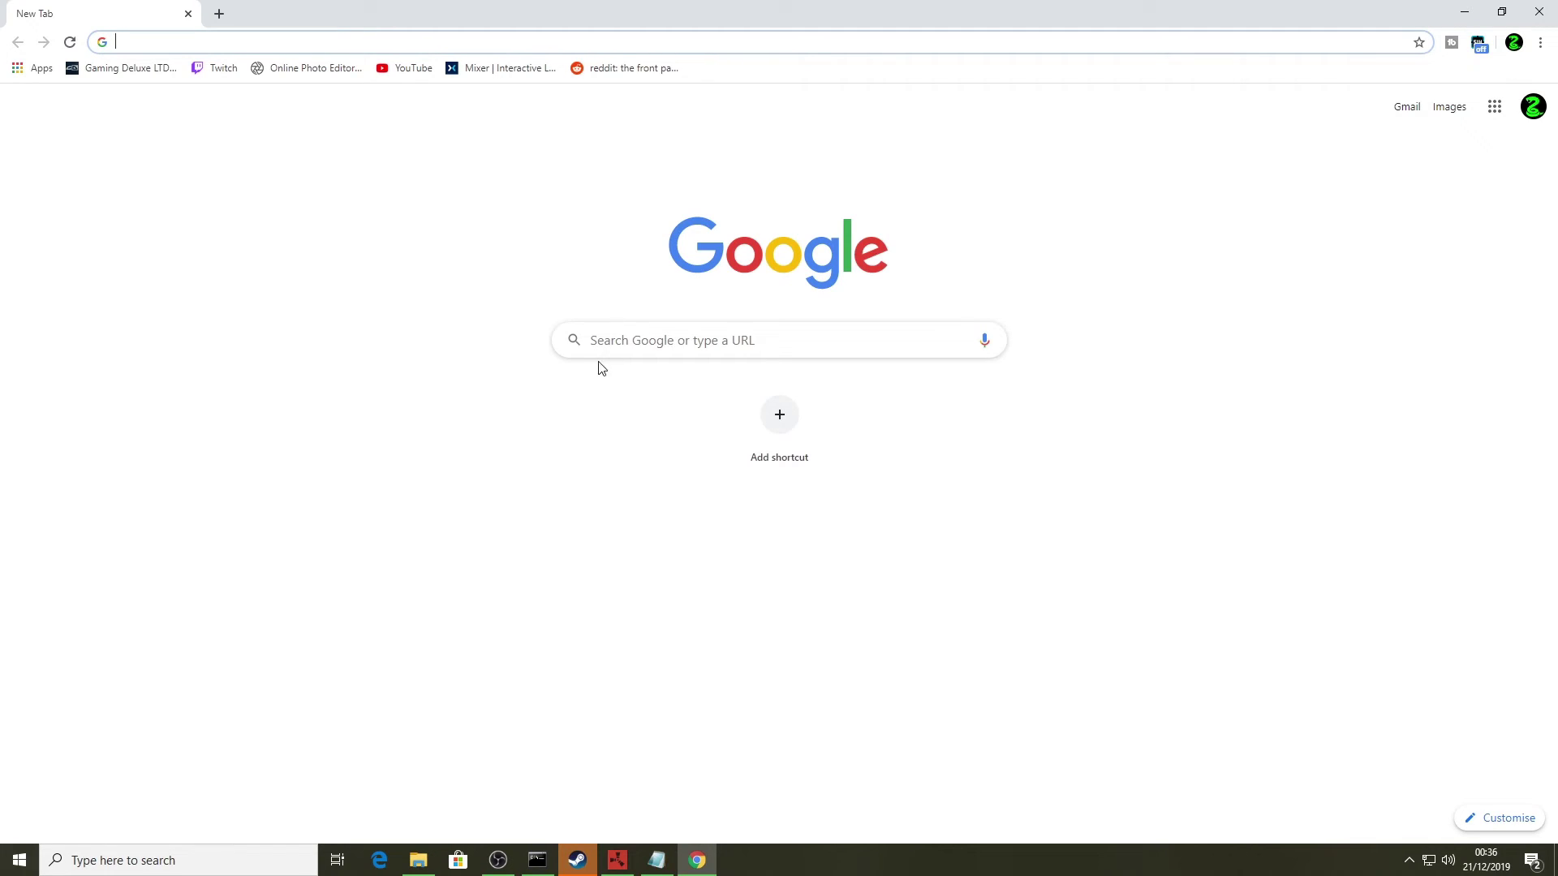
click(643, 340)
text(hex code )
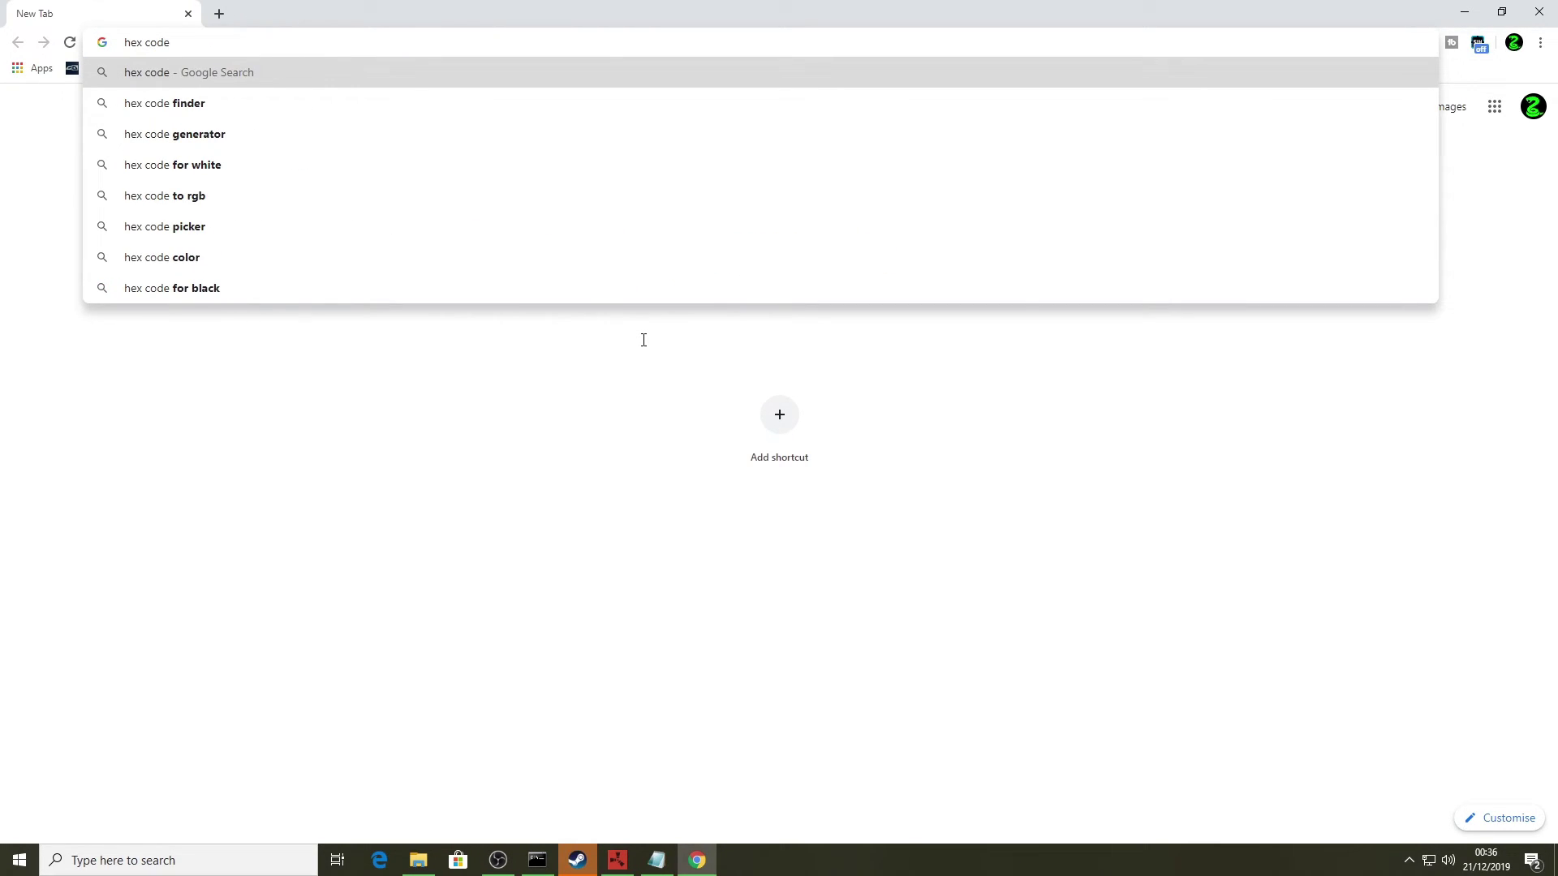
text(for gold)
key(Return)
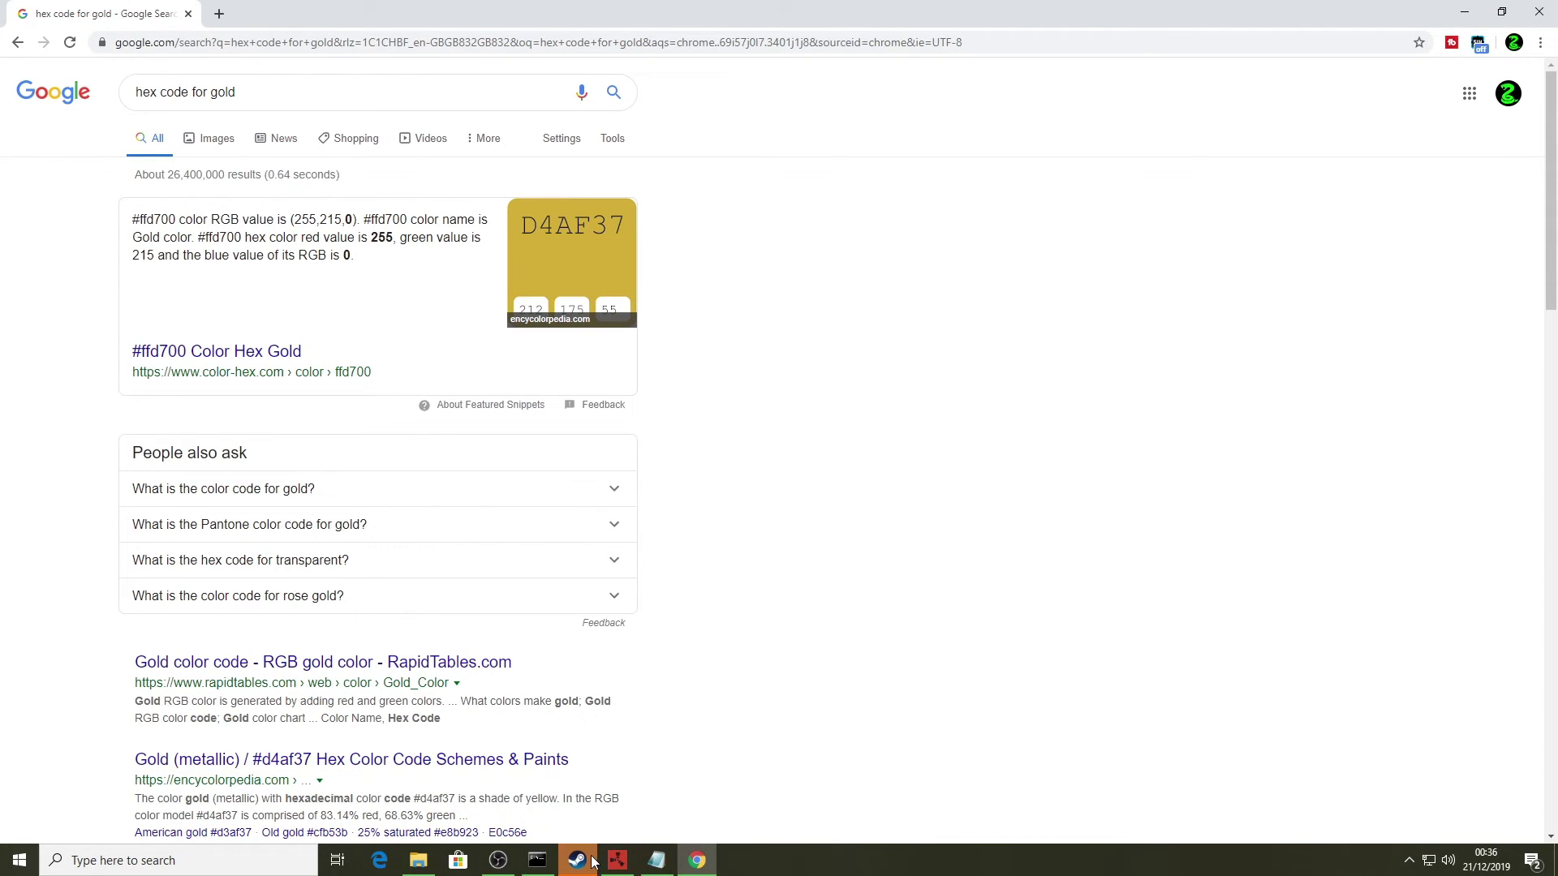
- Return to the BetterChat file in Notepad, set the title color to #ffd700 and save the file
key(alt+Tab)
key(alt+Tab)
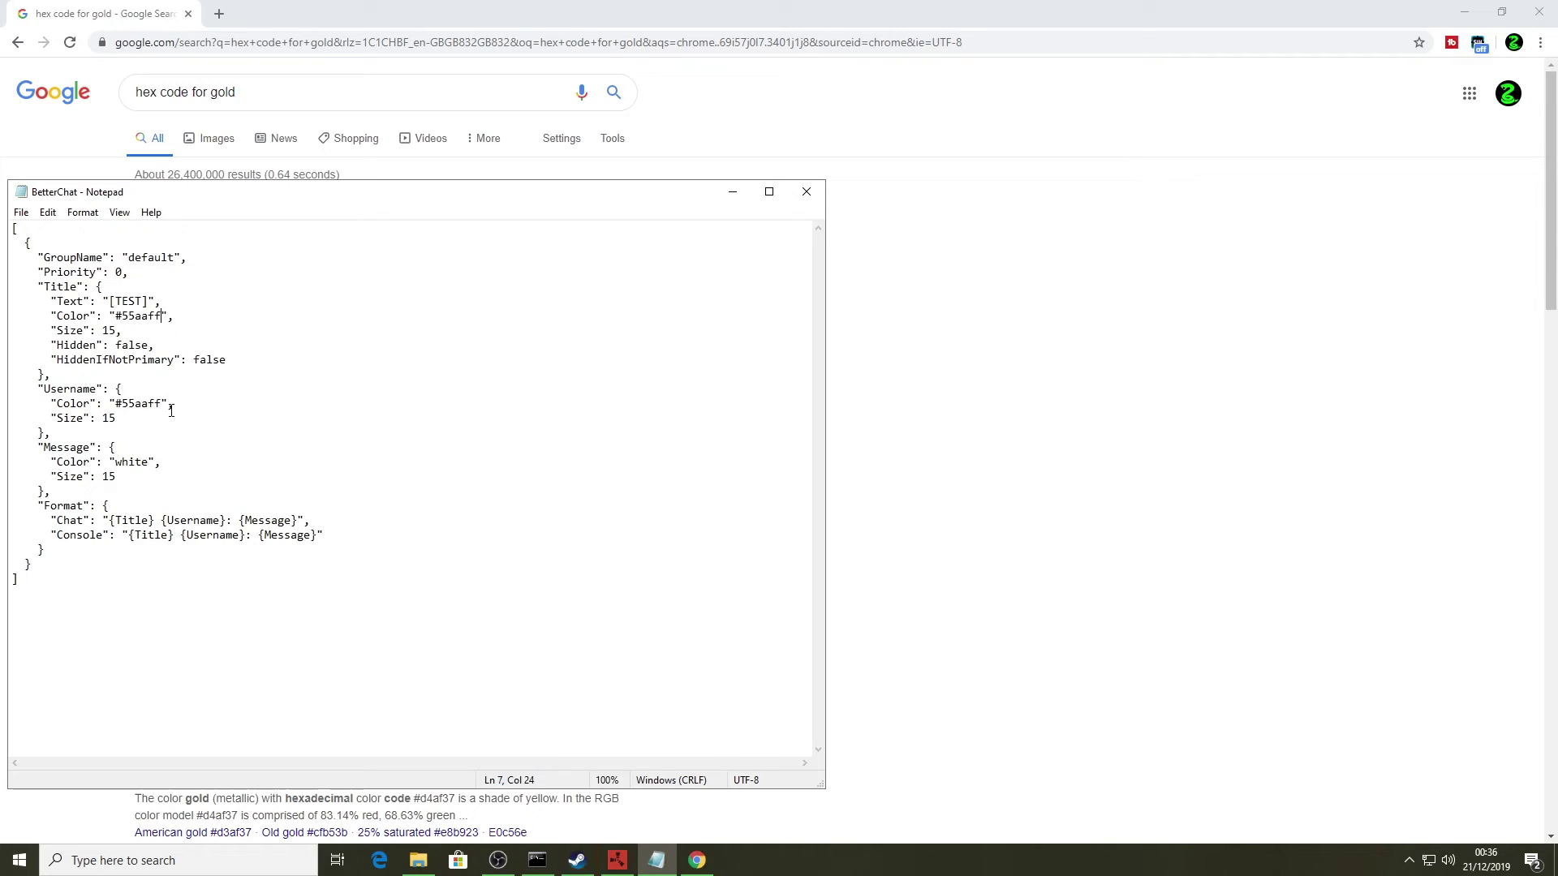
click(160, 315)
key(BackSpace)
key(BackSpace)
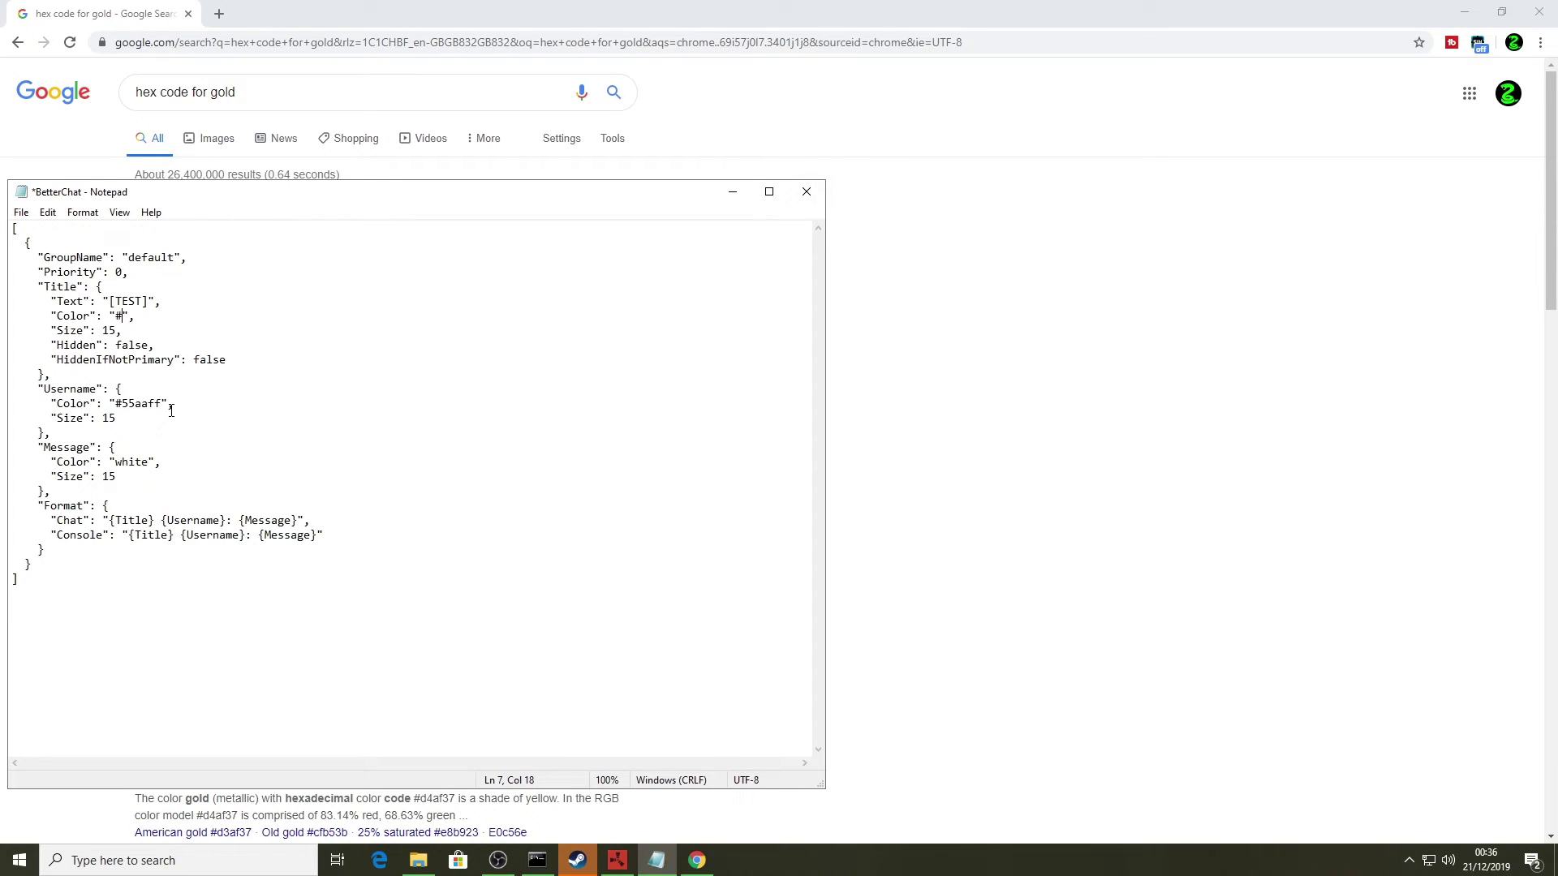
text(ffd700)
click(26, 214)
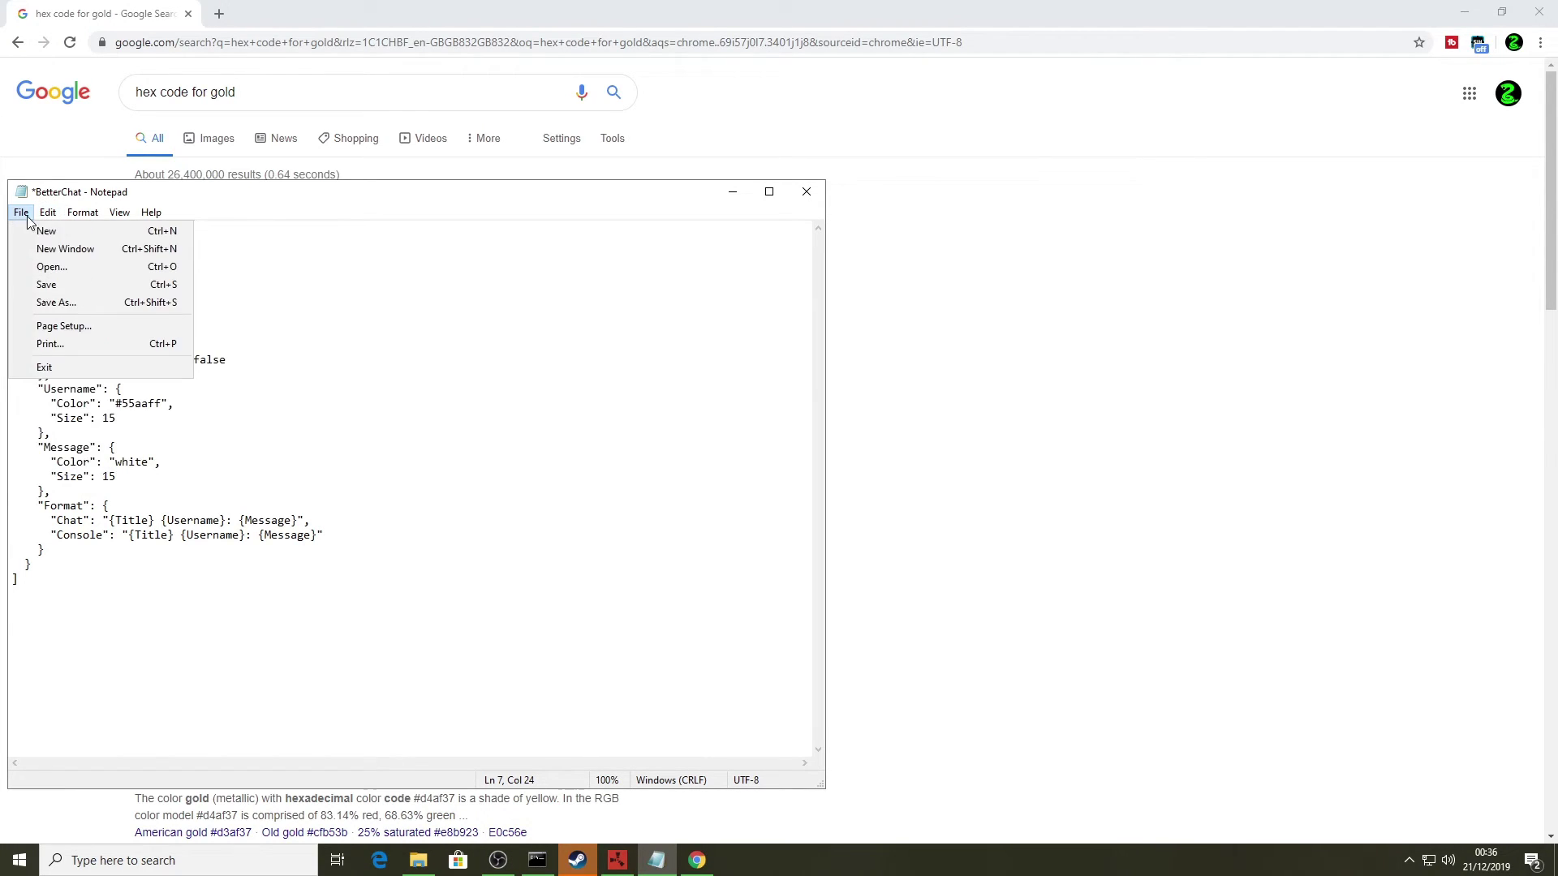
click(46, 285)
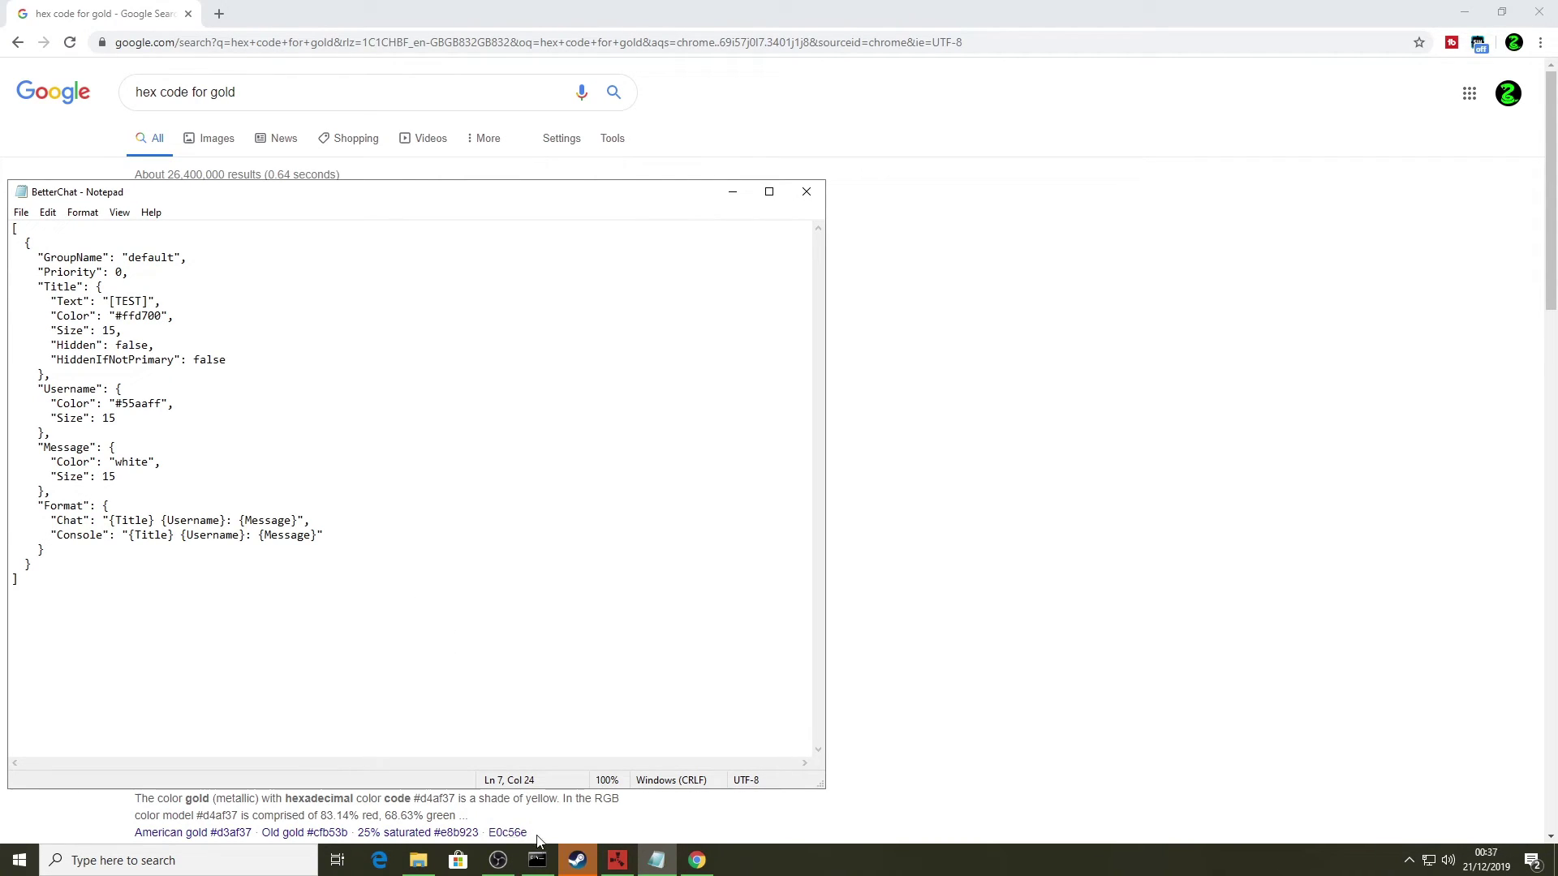
- Bring the server console forward and run oxide.reload BetterChat to apply the new title color
key(alt+Tab)
key(alt+Tab)
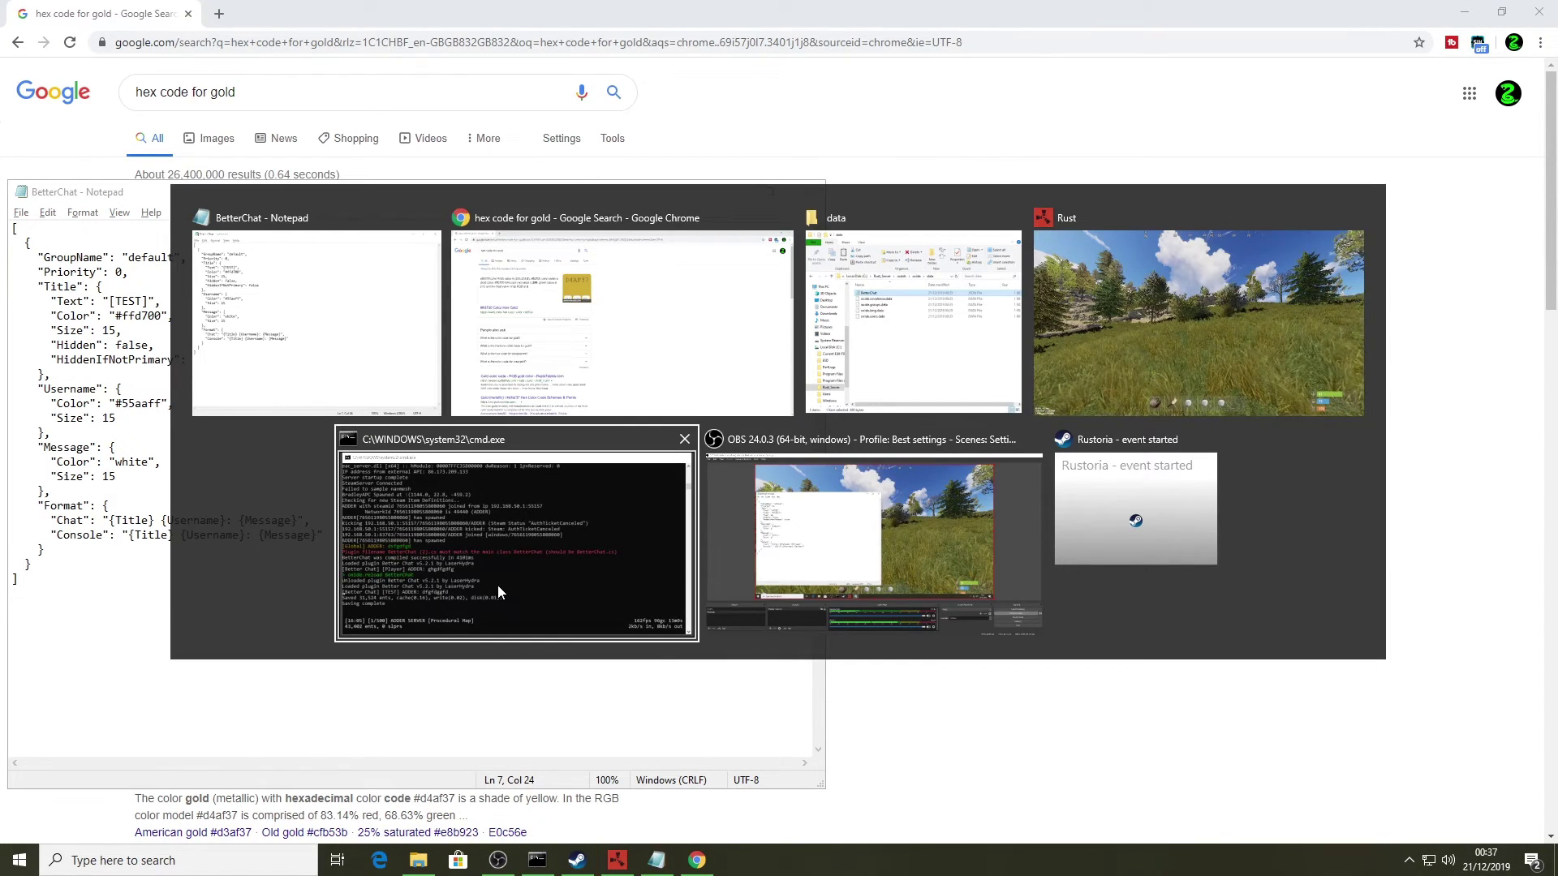
click(499, 584)
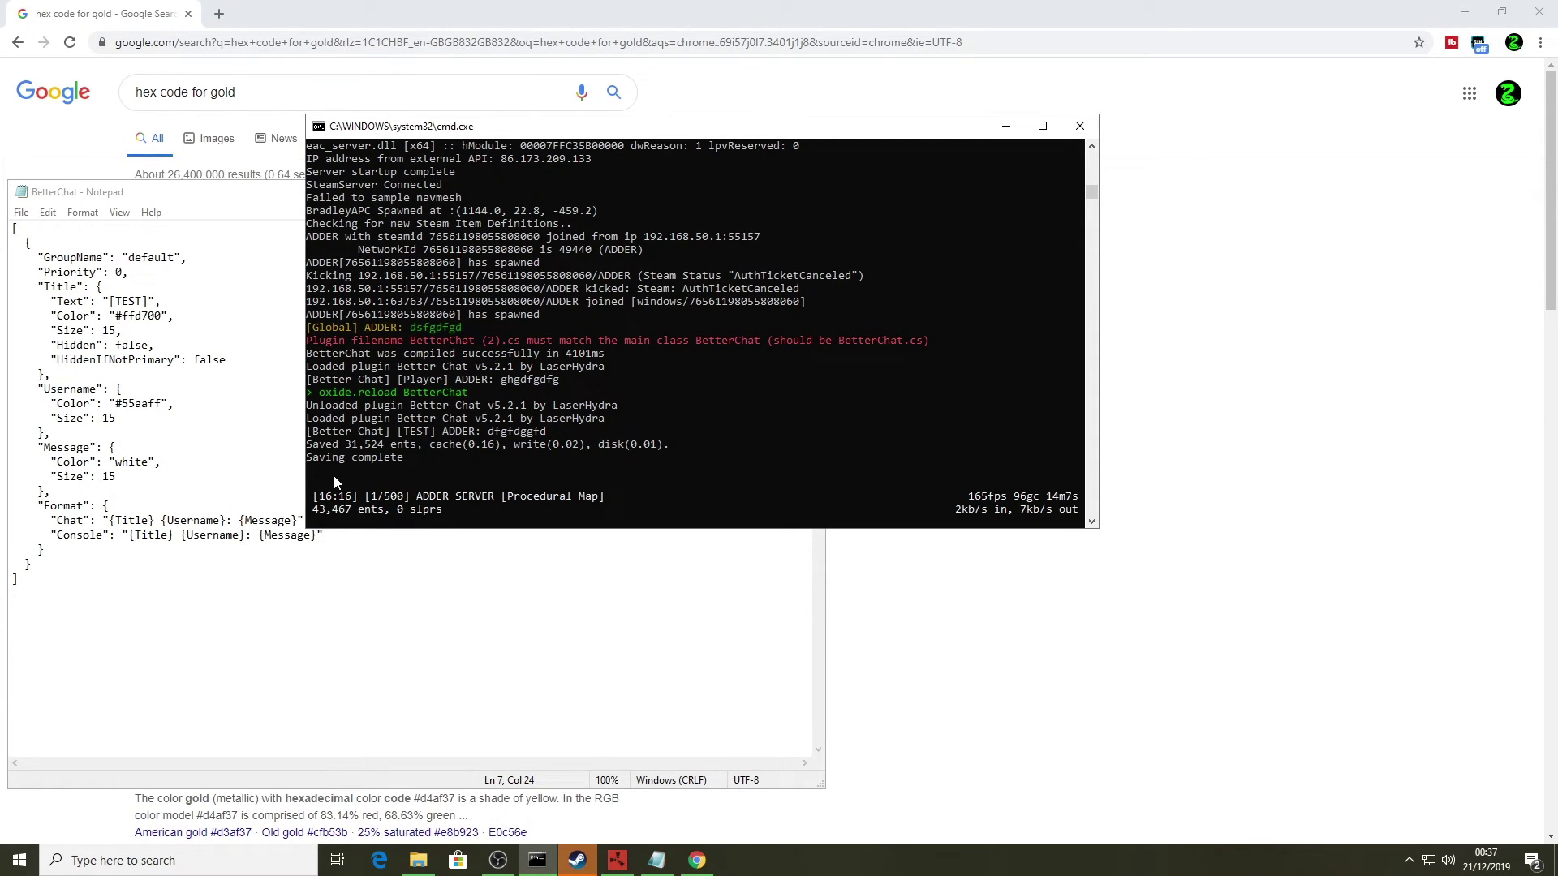
text(oc)
key(BackSpace)
text(xi)
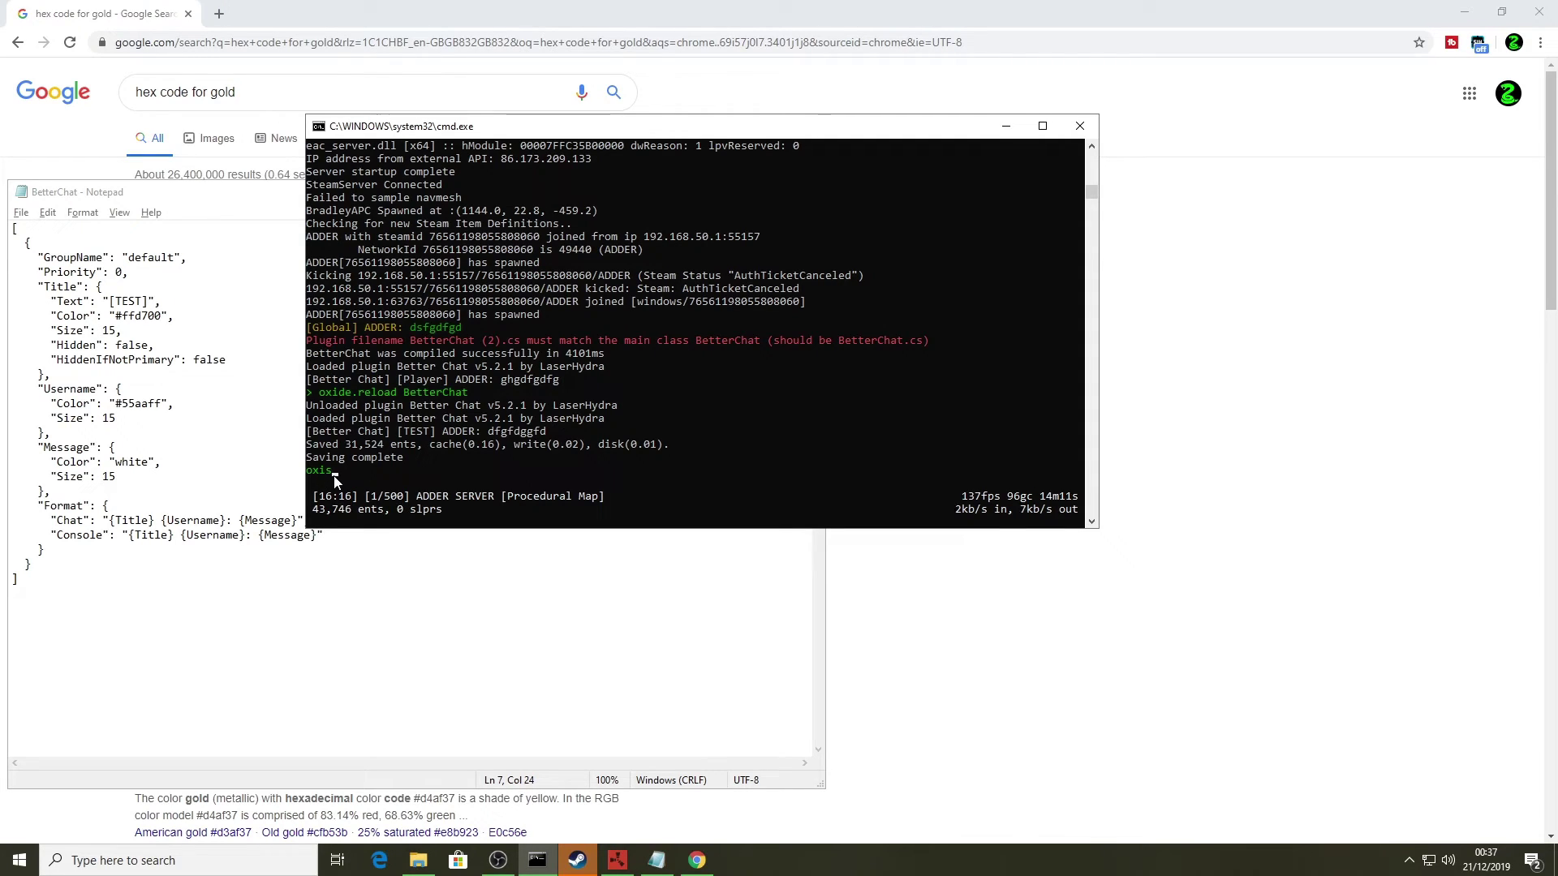
text(de)
text(.rek)
text(oad)
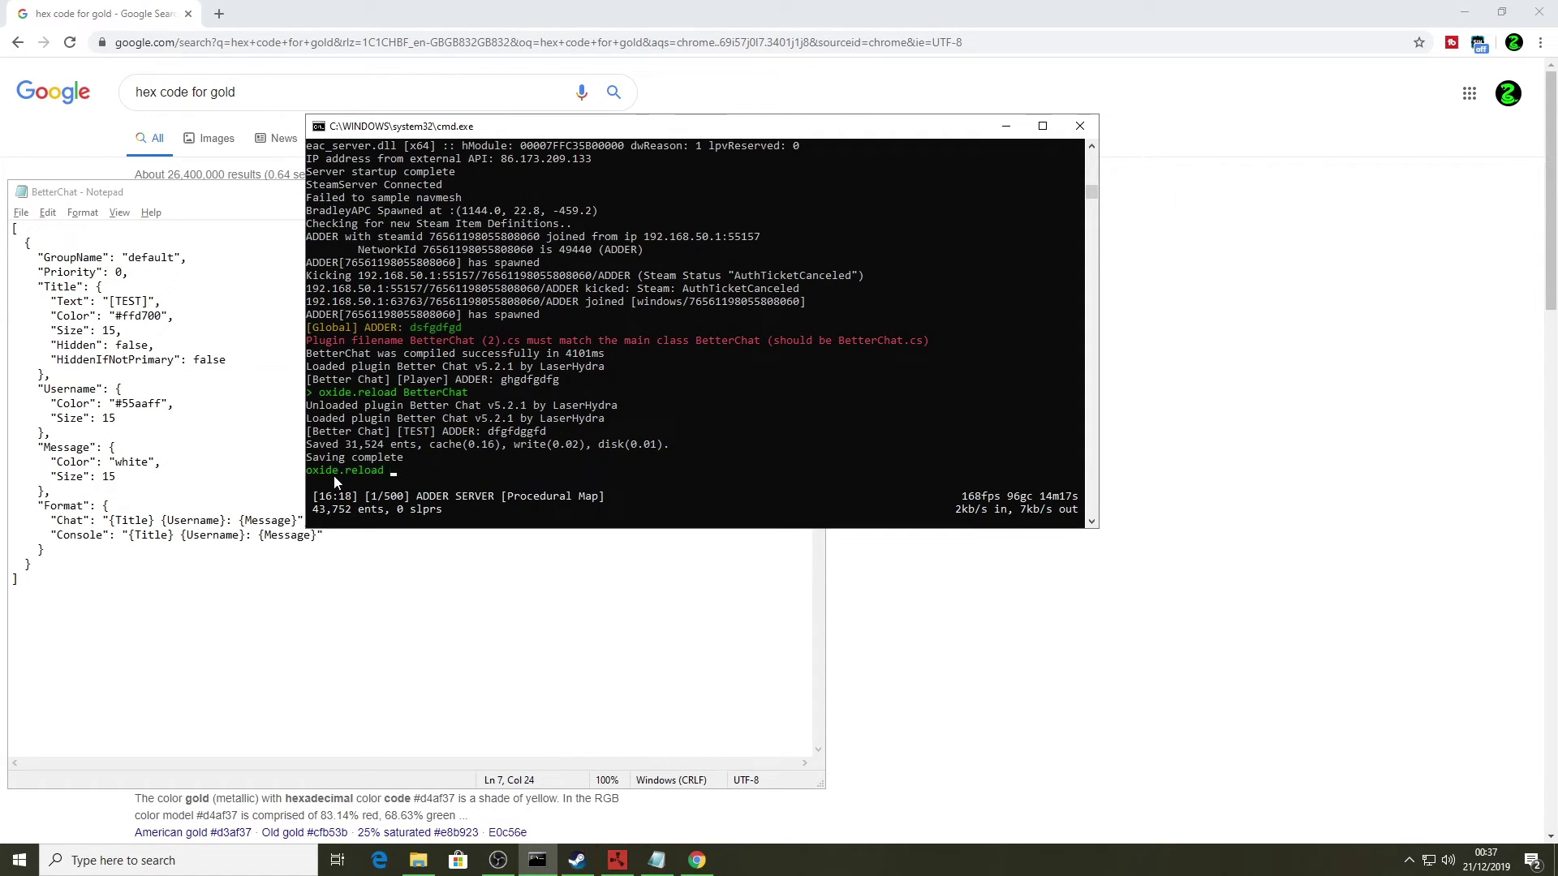
text( BetterChat)
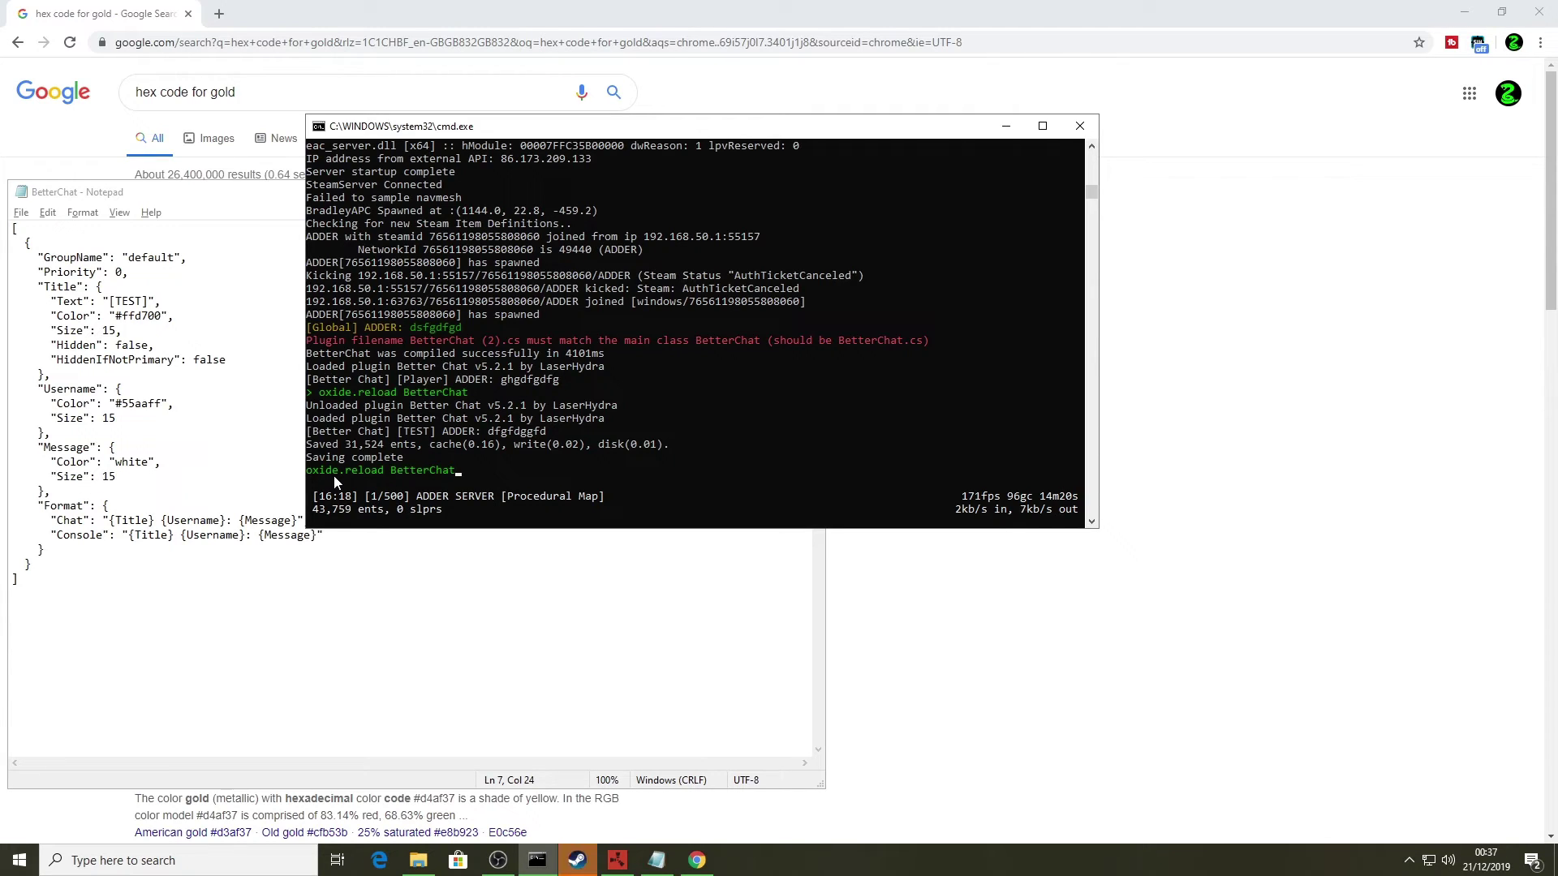
key(Return)
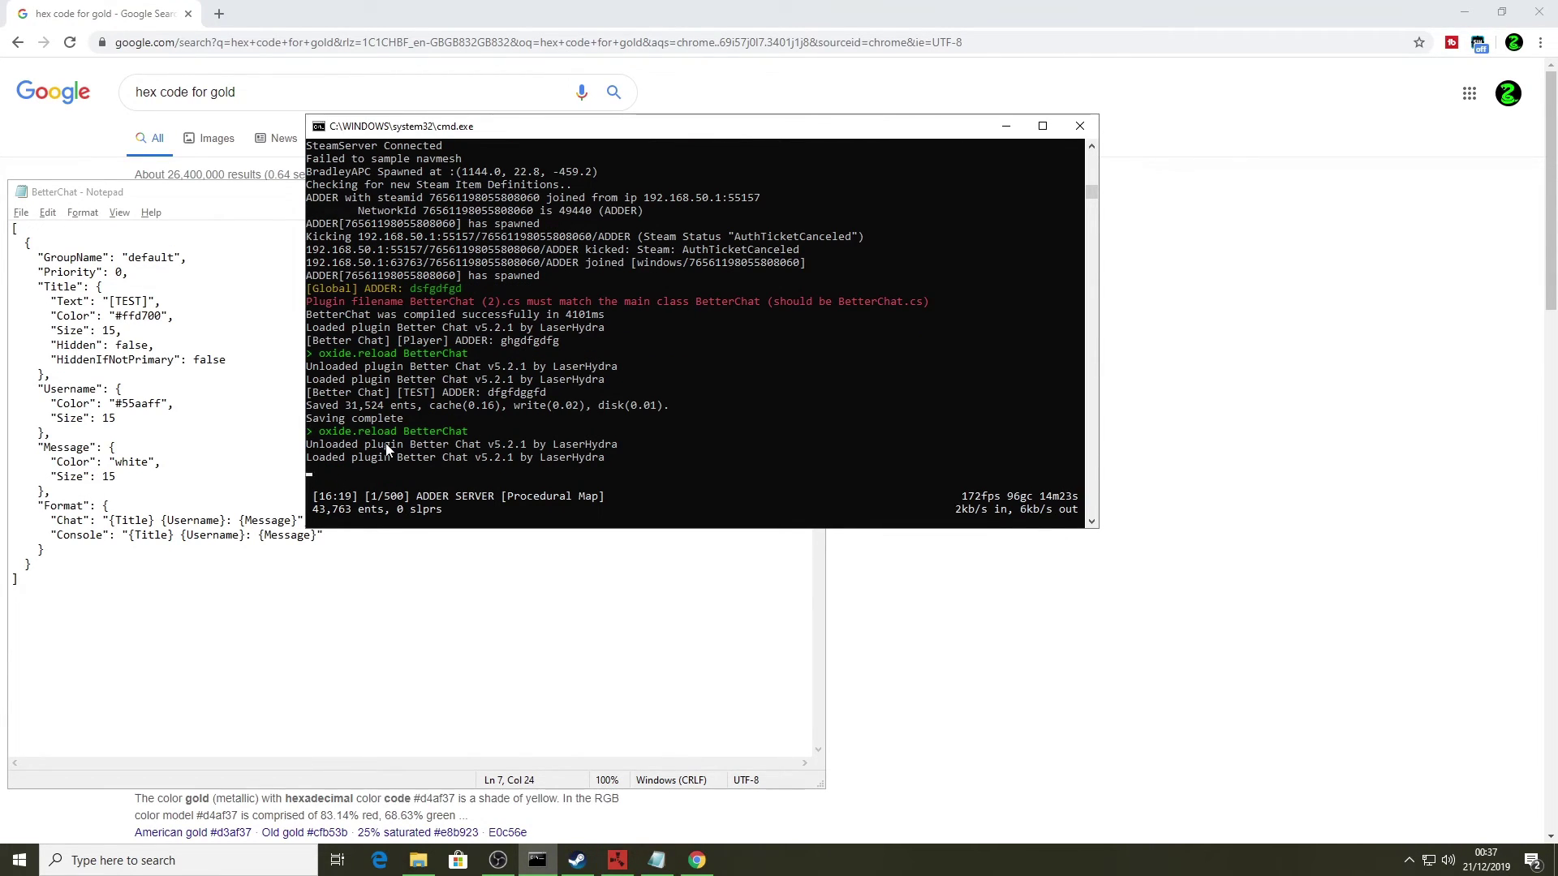
- Switch to Rust and send the test message dsfgfdgdfg in chat to check the title color
key(alt+Tab)
key(alt+Tab)
key(alt+Tab)
key(alt+Tab)
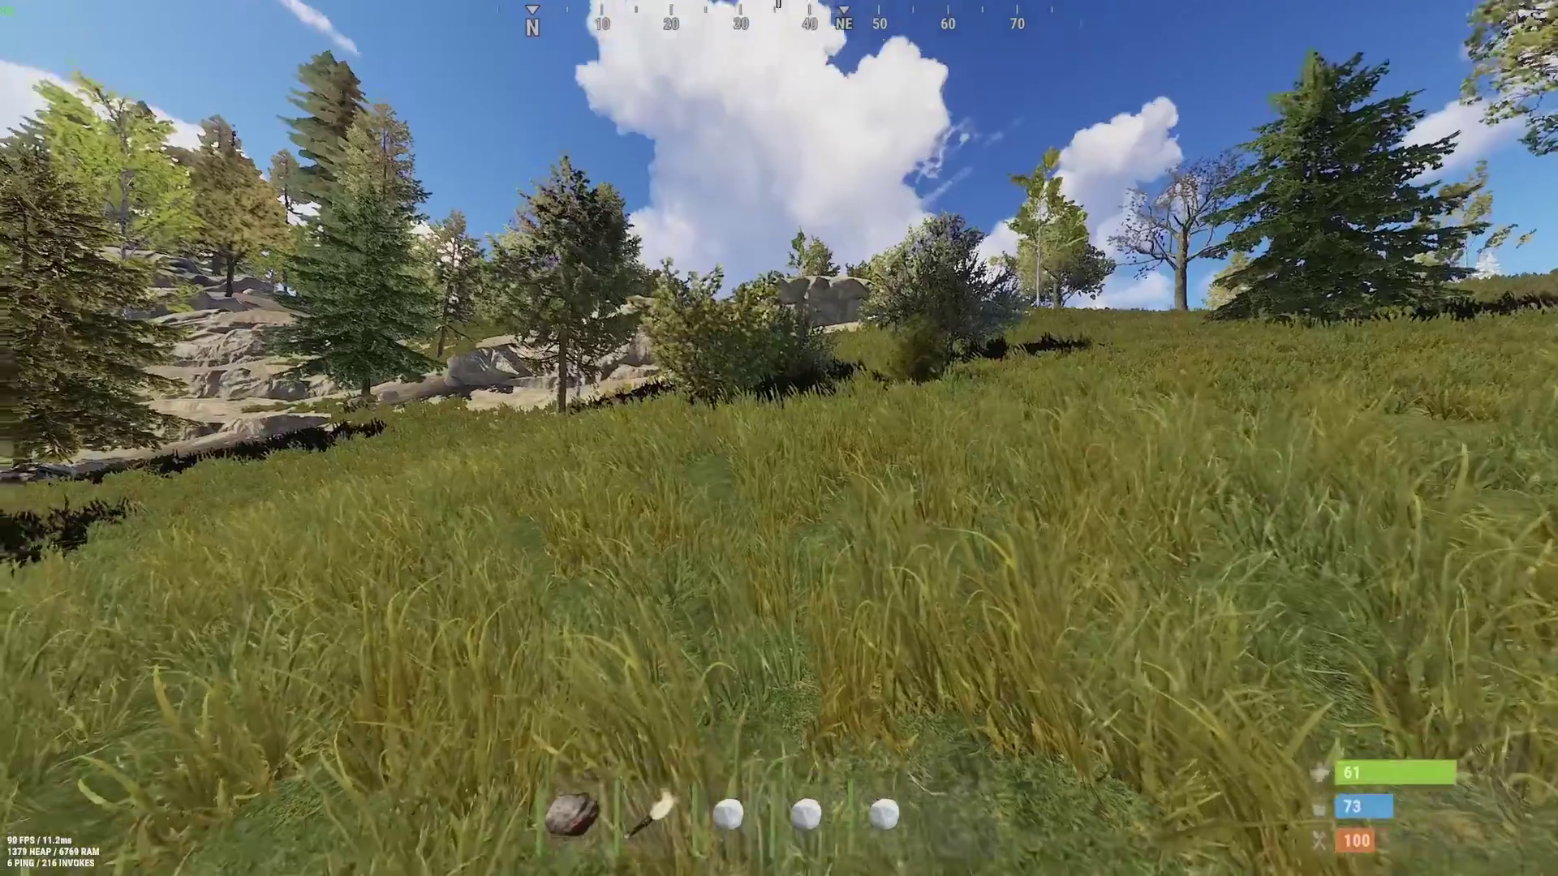
key(Return)
text(dsfgfdgdfg)
key(Return)
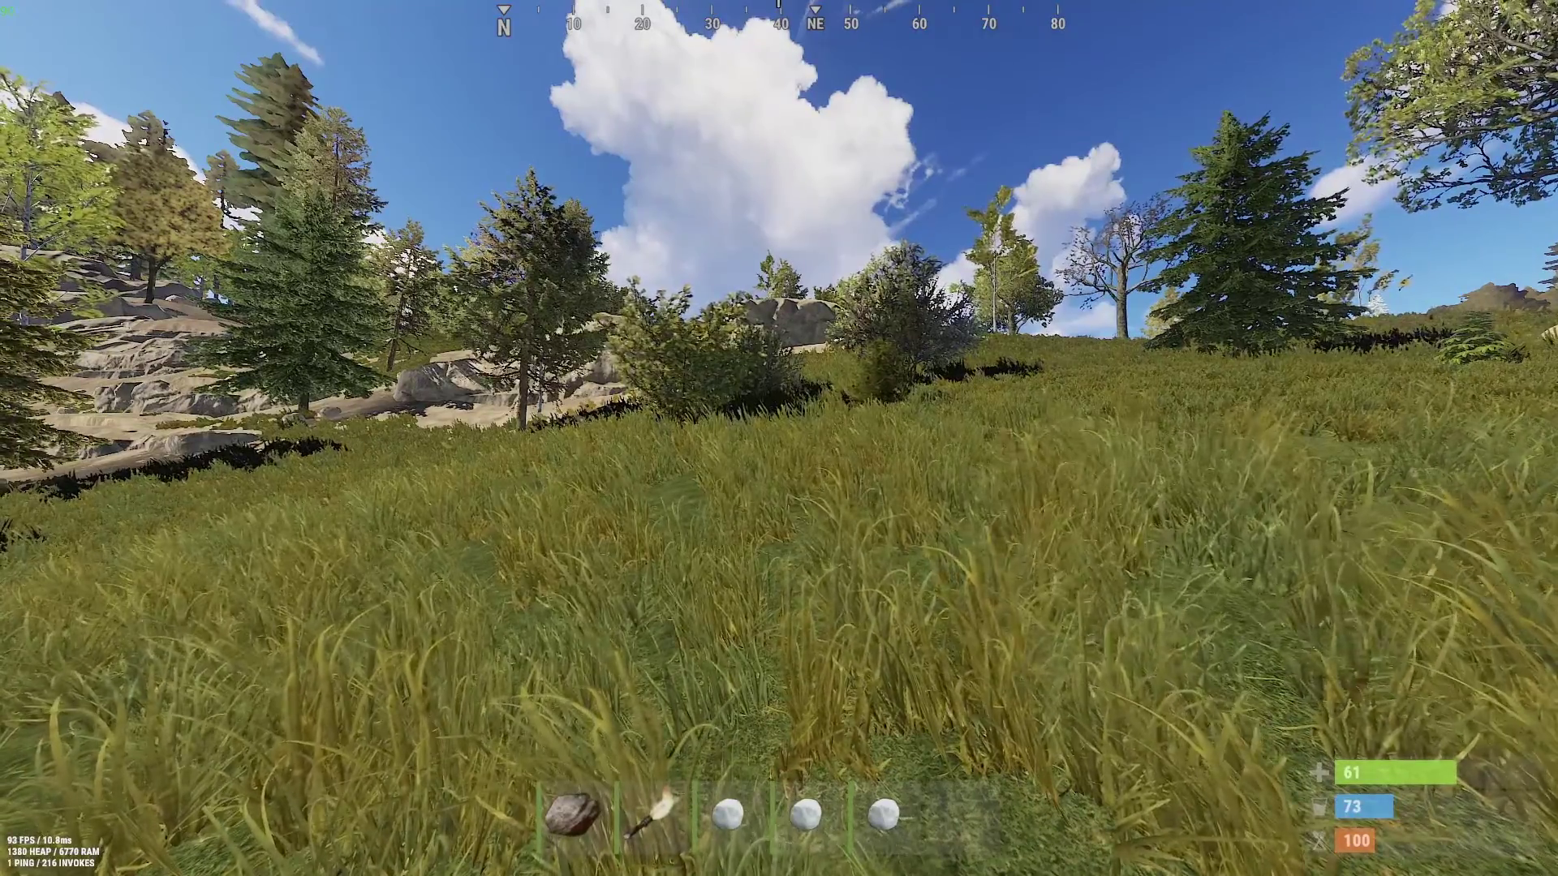
- Return to the BetterChat file in Notepad, set the default group's title Hidden value to true and save the file
key(alt+Tab)
key(alt+Tab)
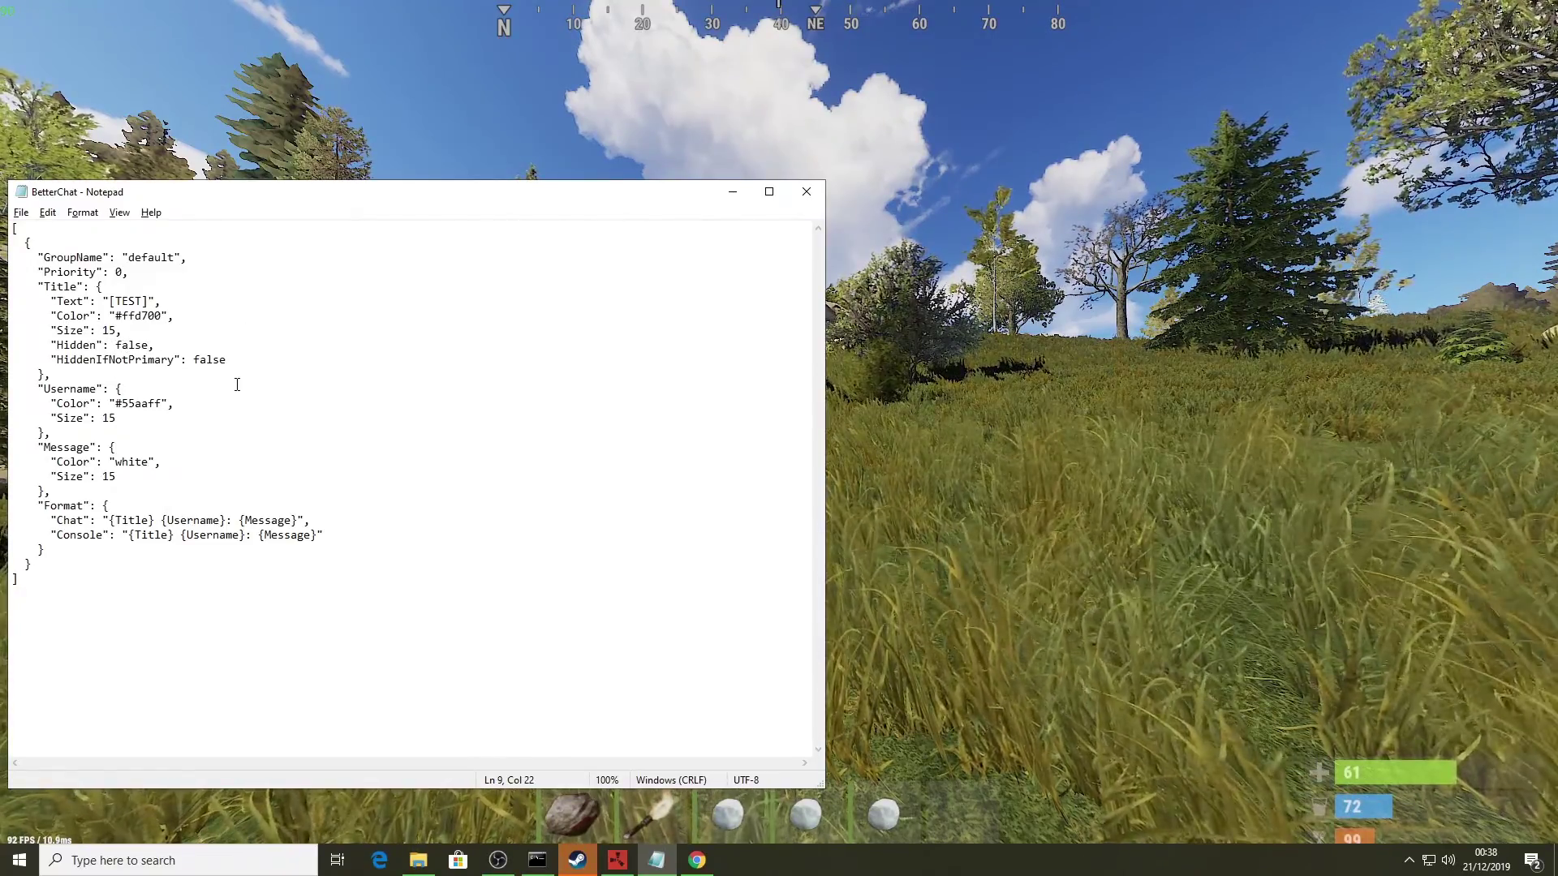
key(BackSpace)
key(BackSpace)
key(BackSpace)
key(BackSpace)
key(BackSpace)
text(tru)
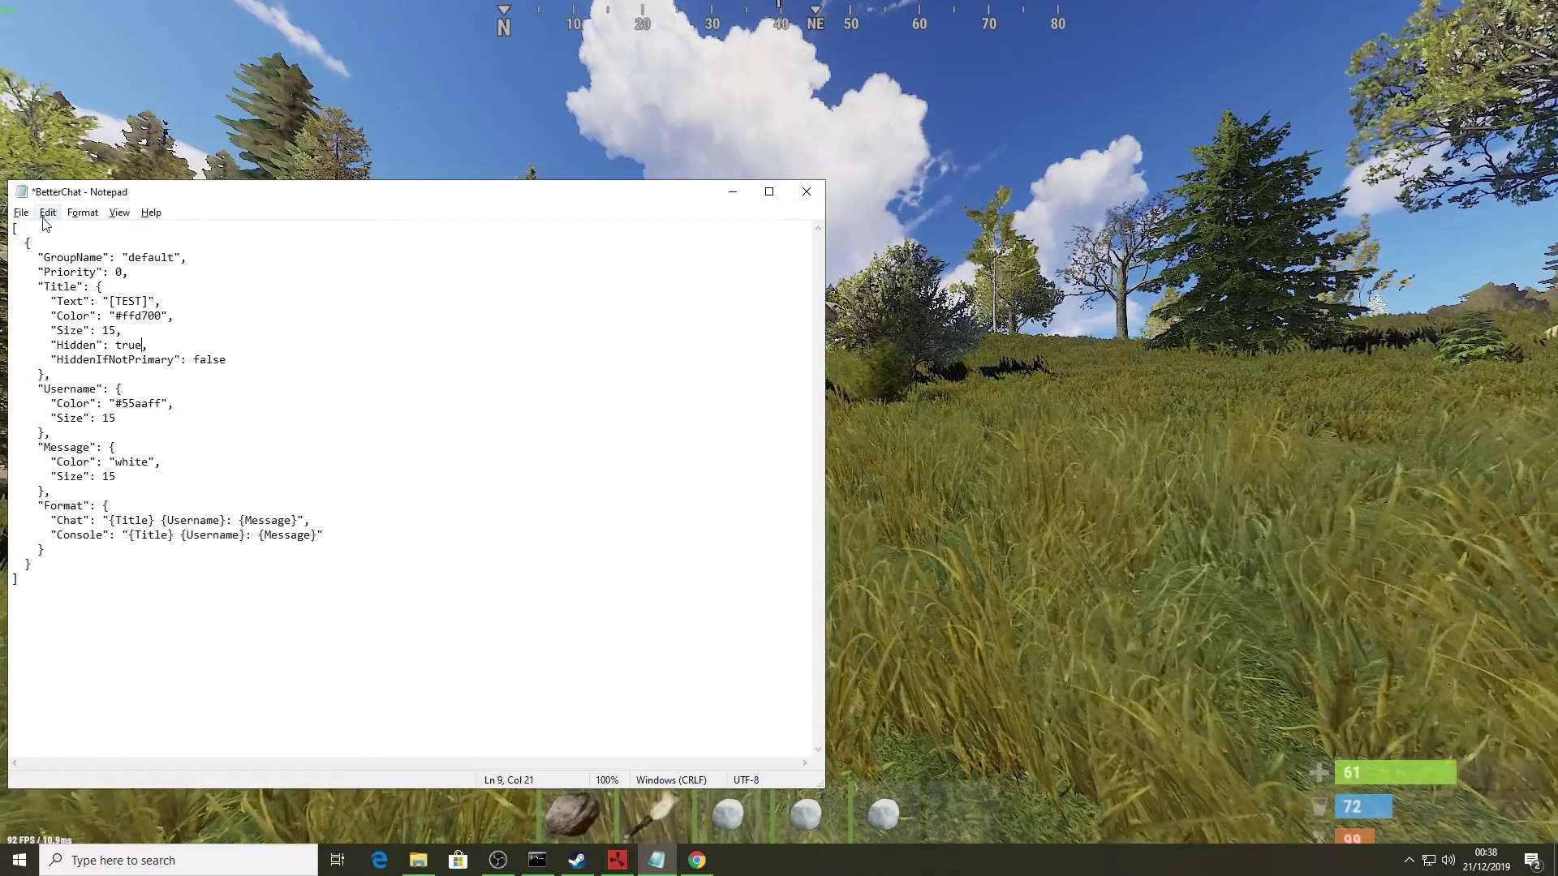
click(21, 212)
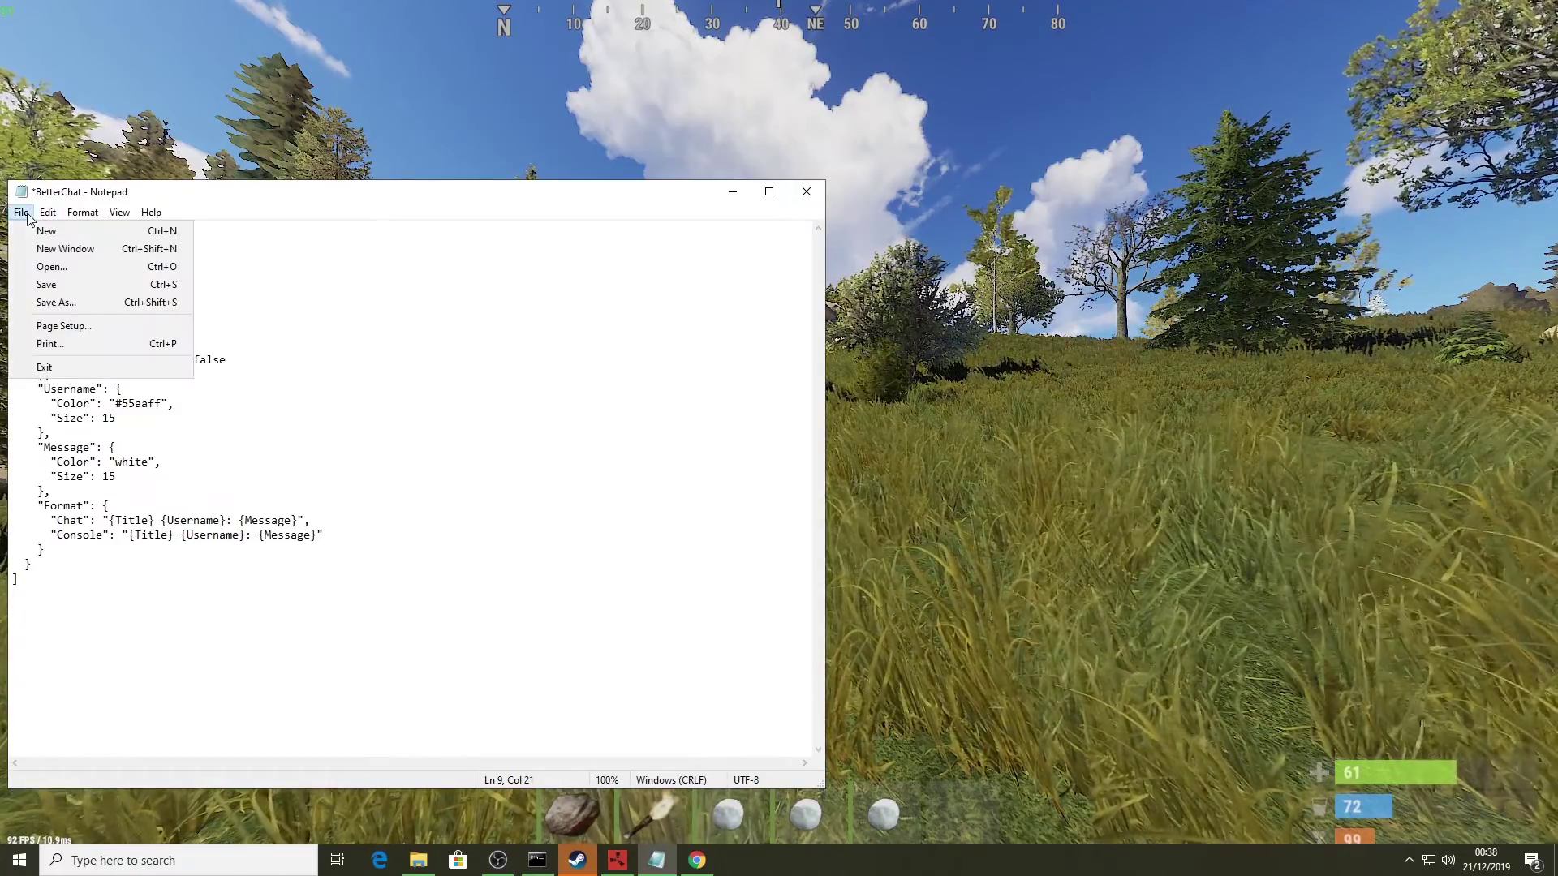
click(48, 284)
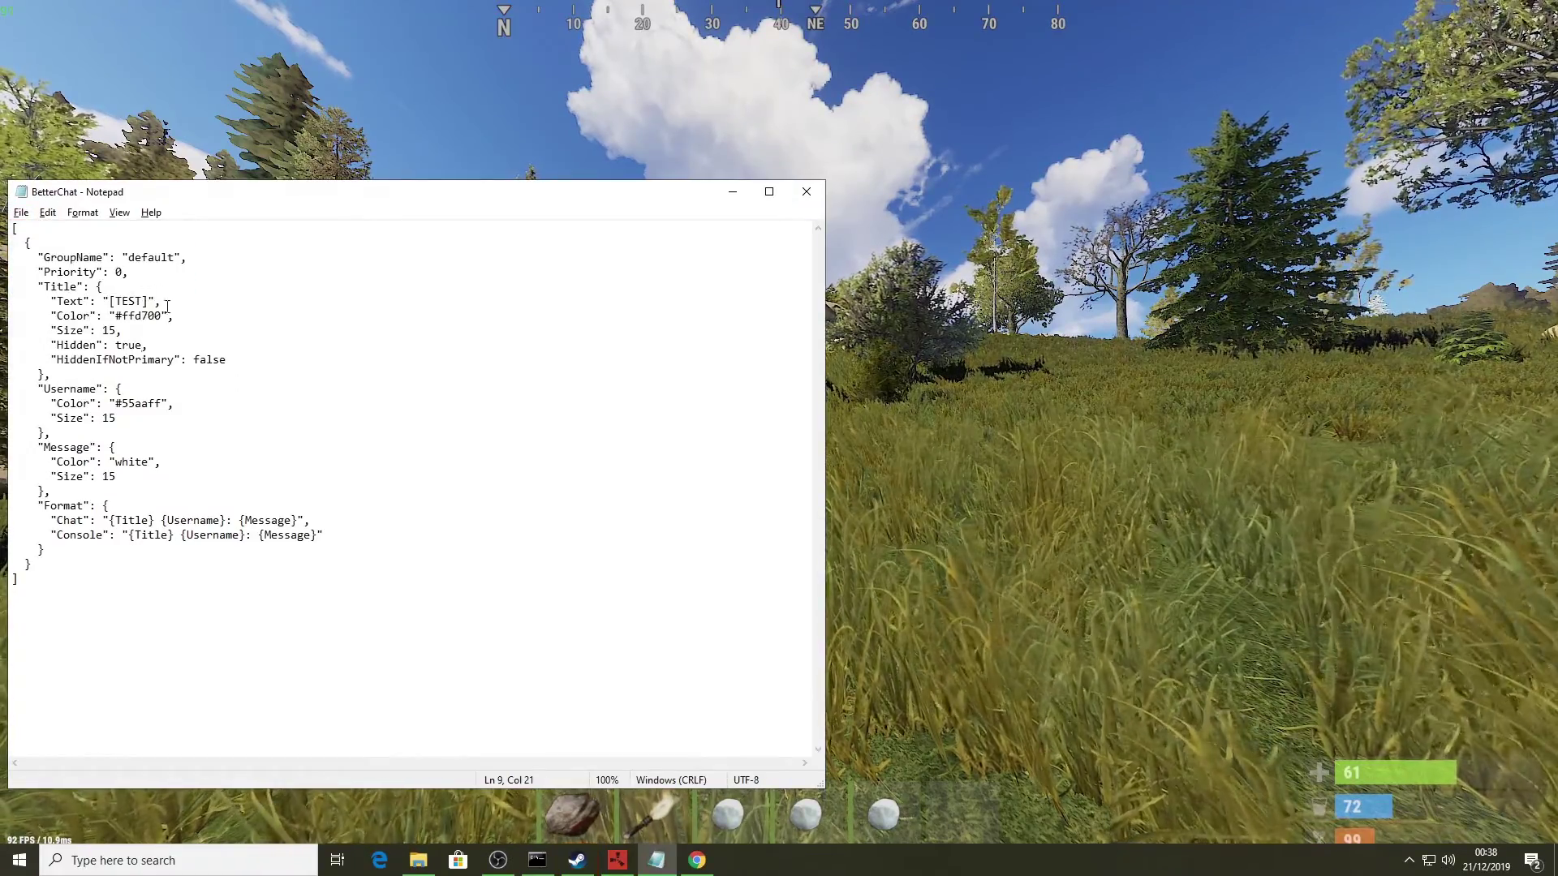
- Bring the server console forward and run oxide.reload BetterChat to apply the hidden title setting
key(alt+Tab)
key(Tab)
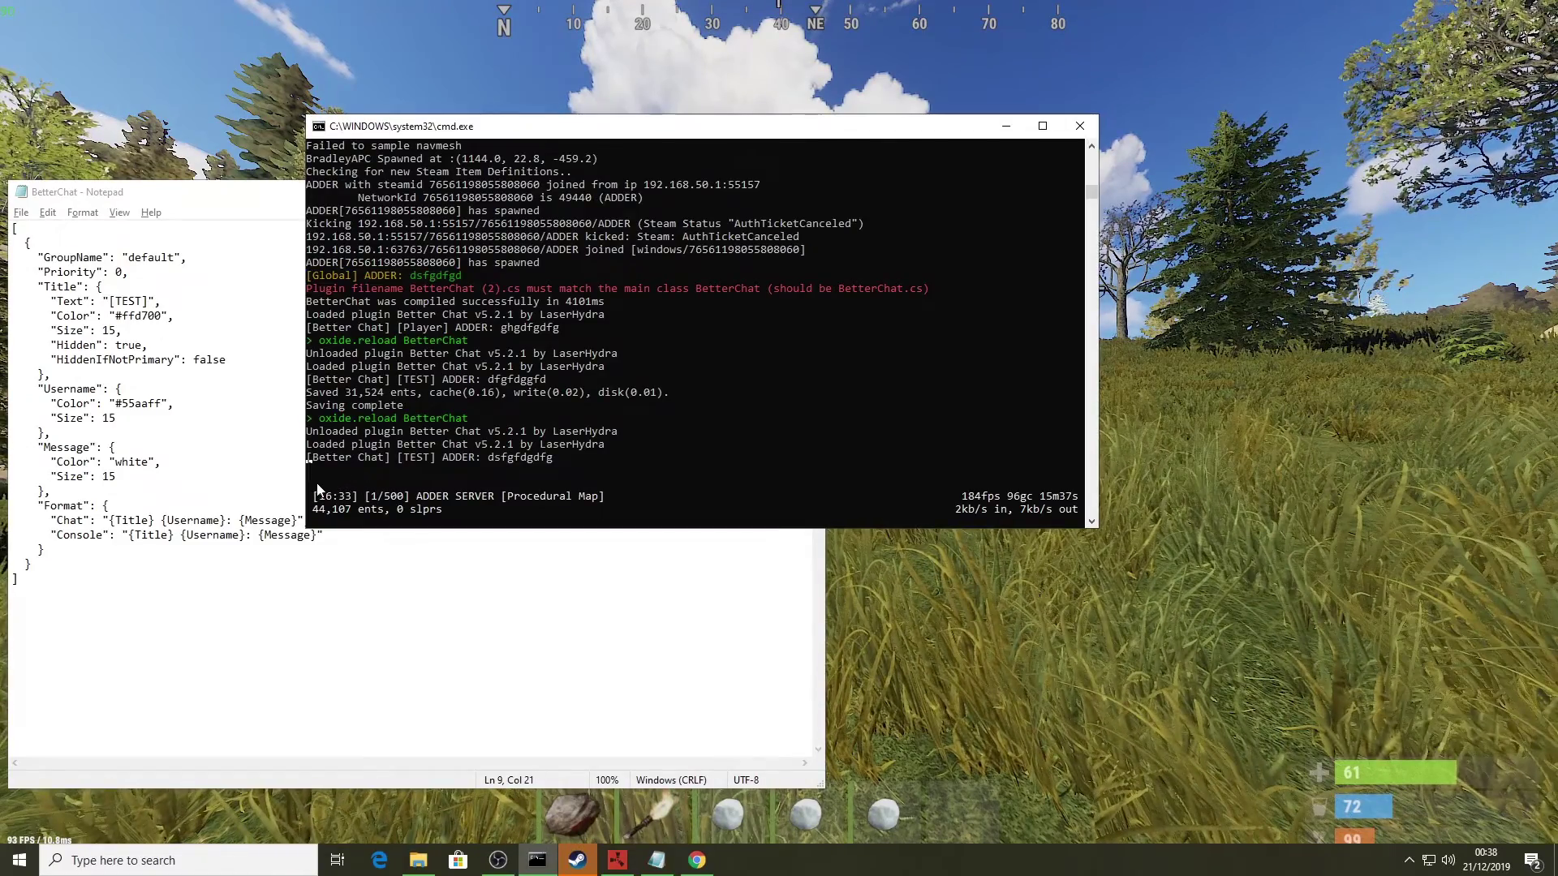
text(oxide.rel)
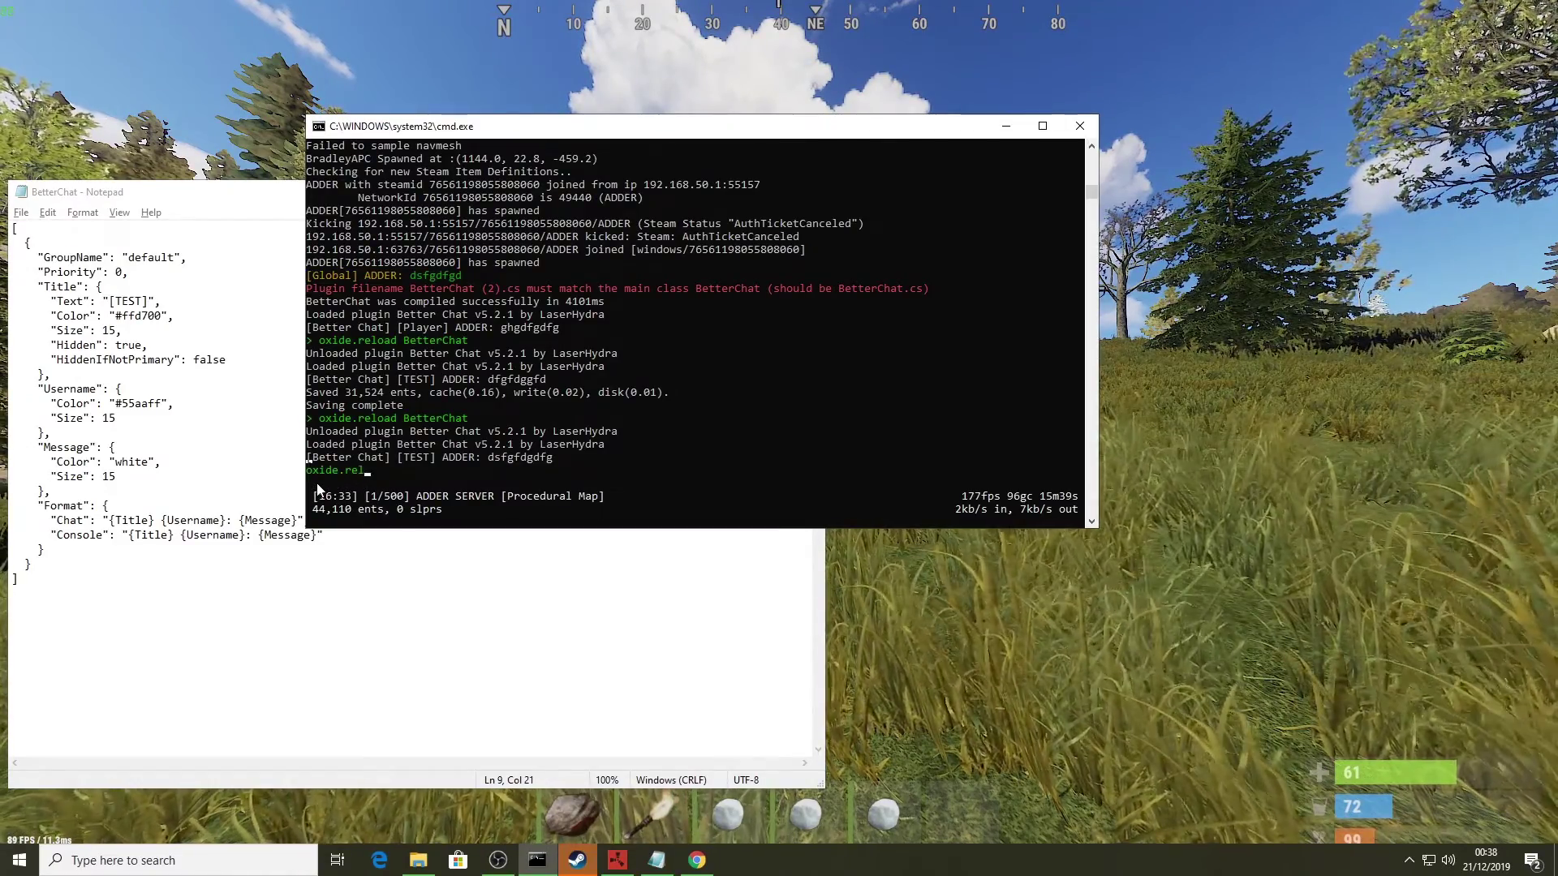
text(oad BetterChat)
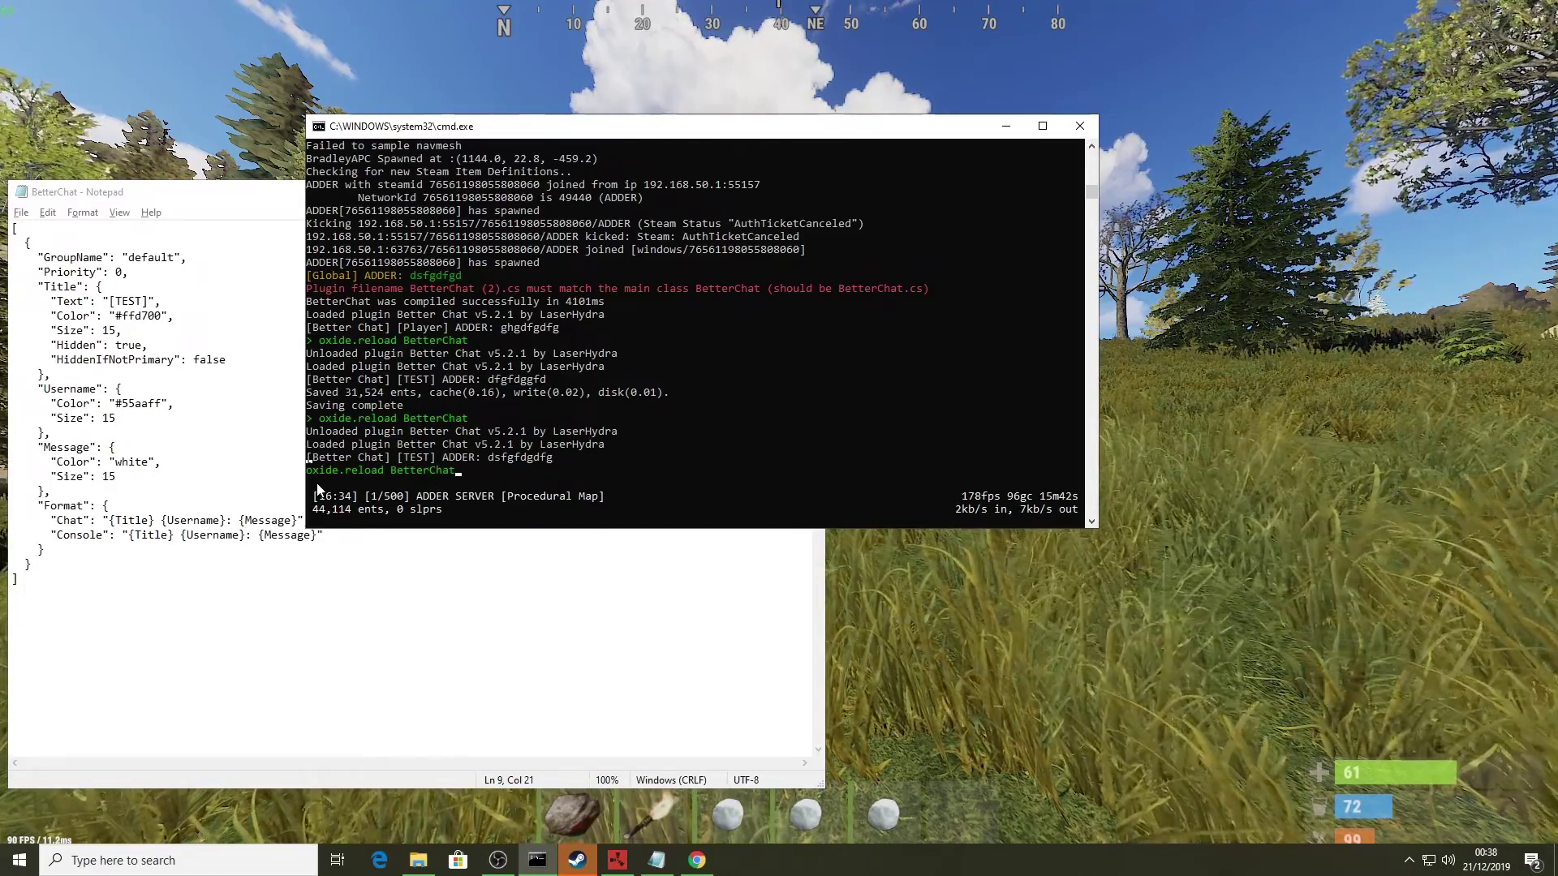
key(Return)
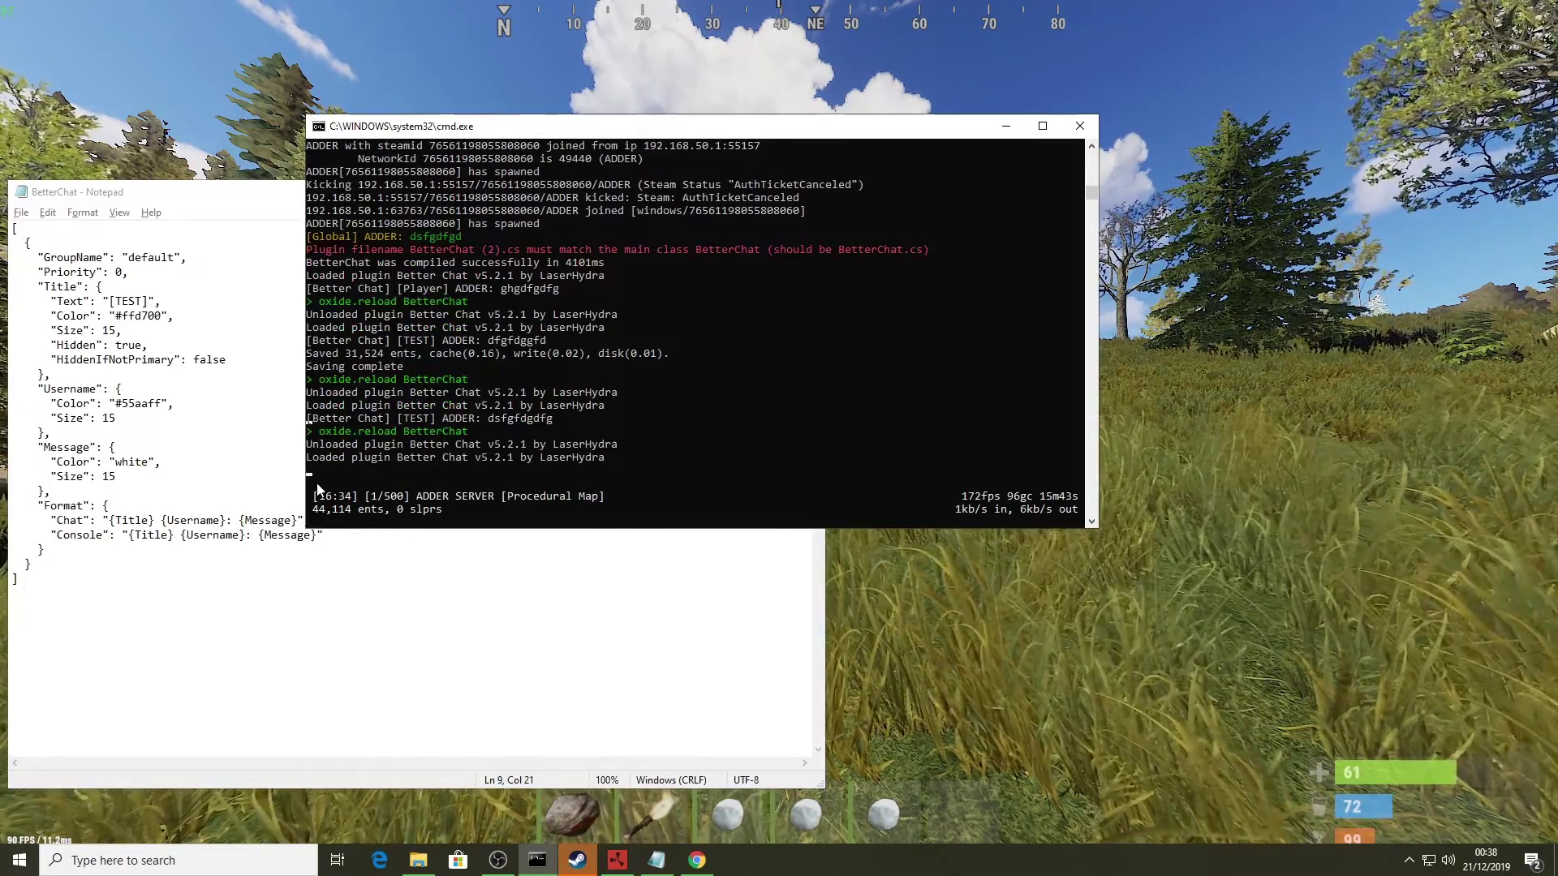
- Switch to Rust and send the test message dfsgdfgdfg in chat to check the hidden title
key(alt+Tab)
key(alt+Tab)
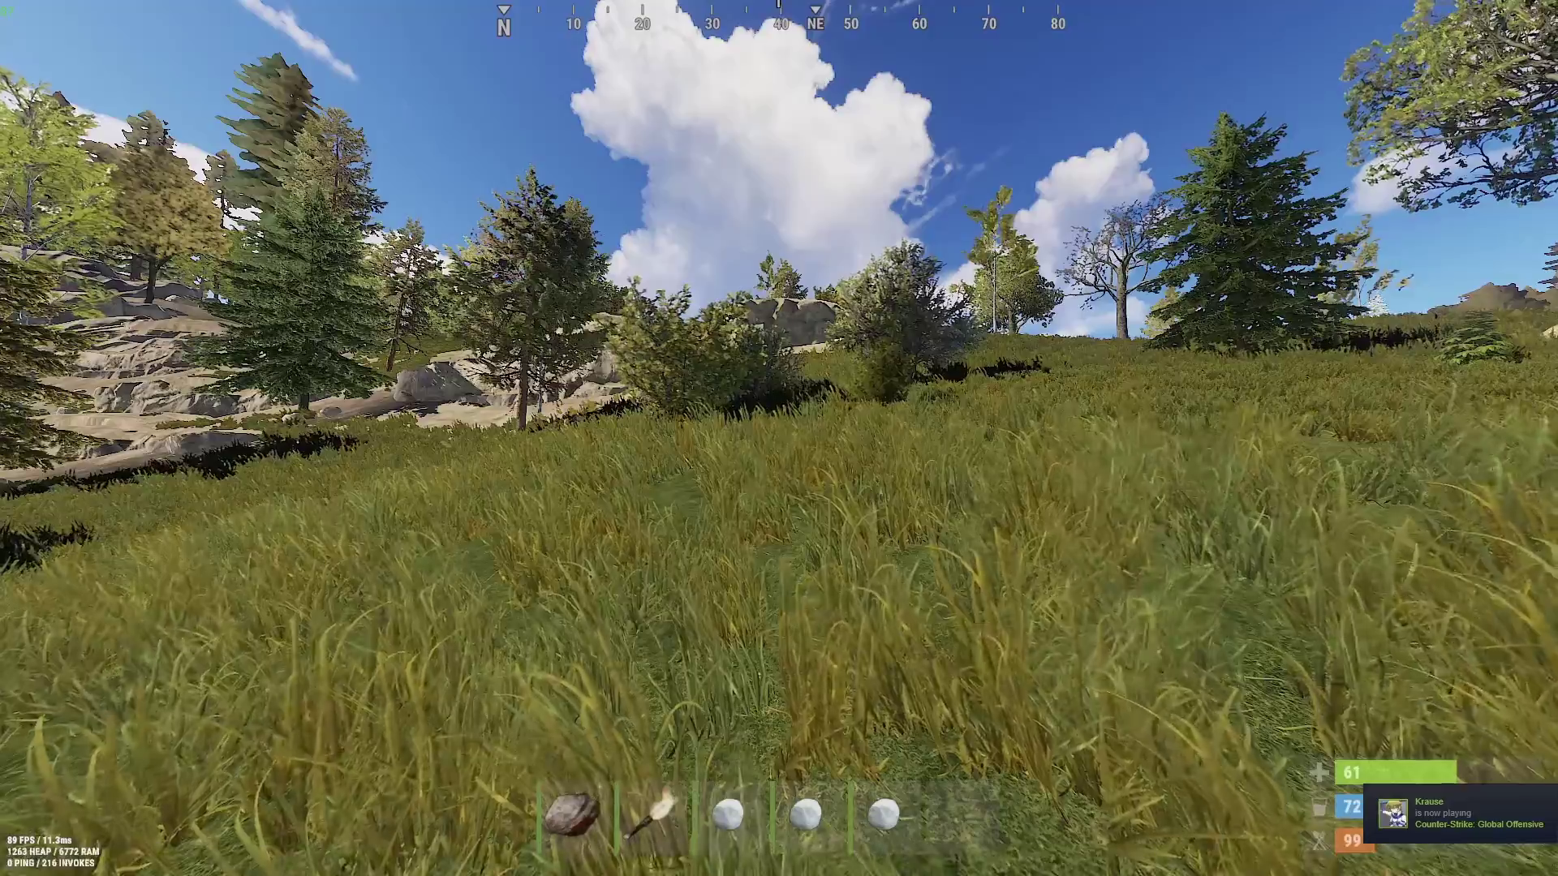
key(Return)
text(dfsgdfgdfg)
key(Return)
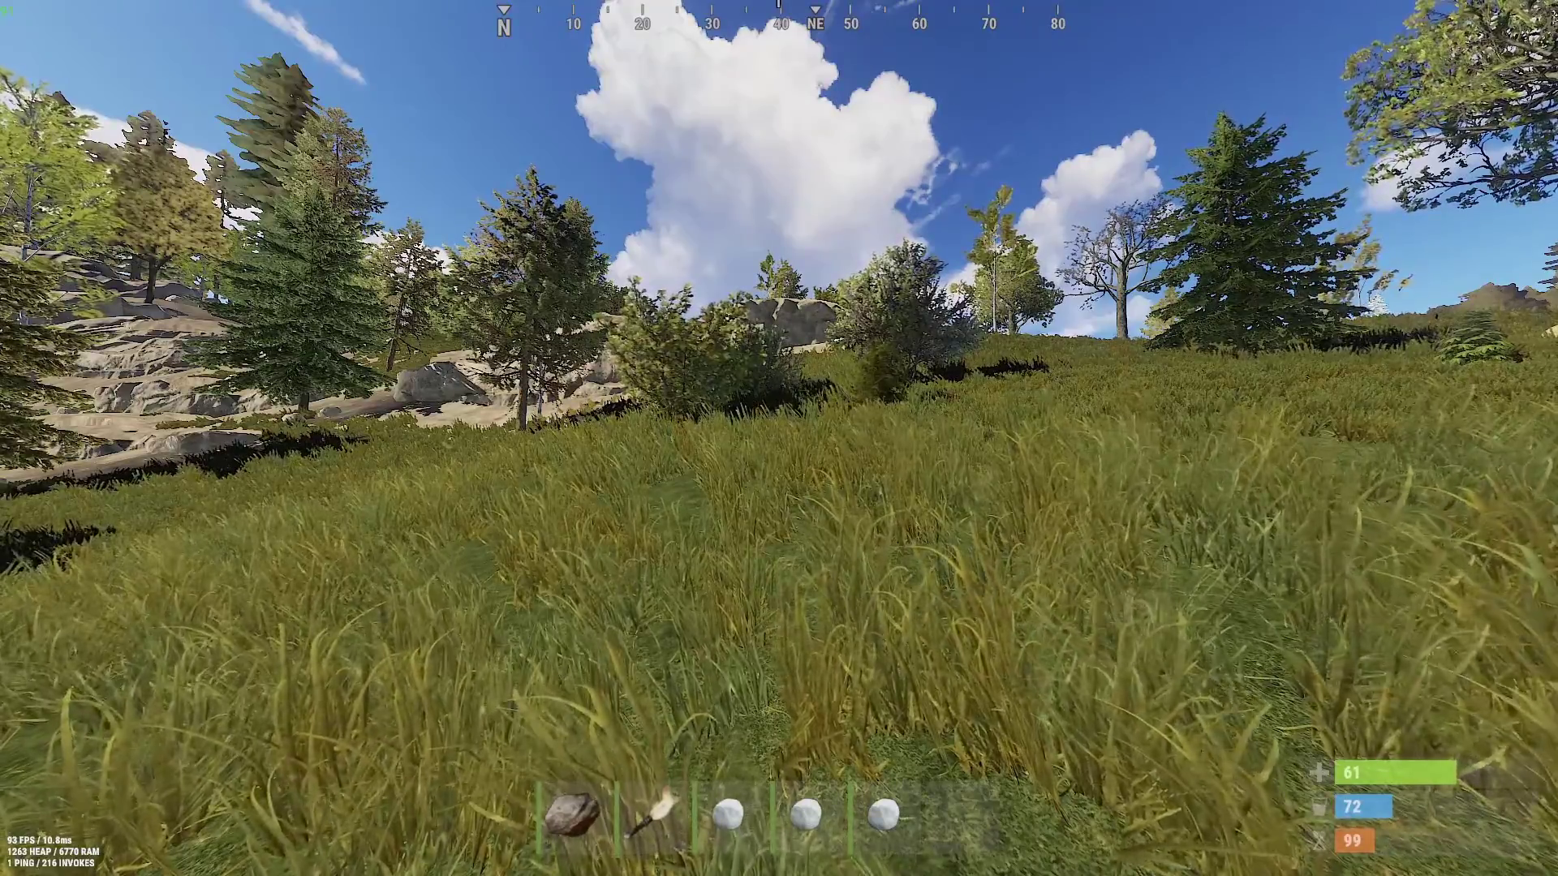
- Return to the server console and add a new chat group with the command chat group add ADMIN
key(alt+Tab)
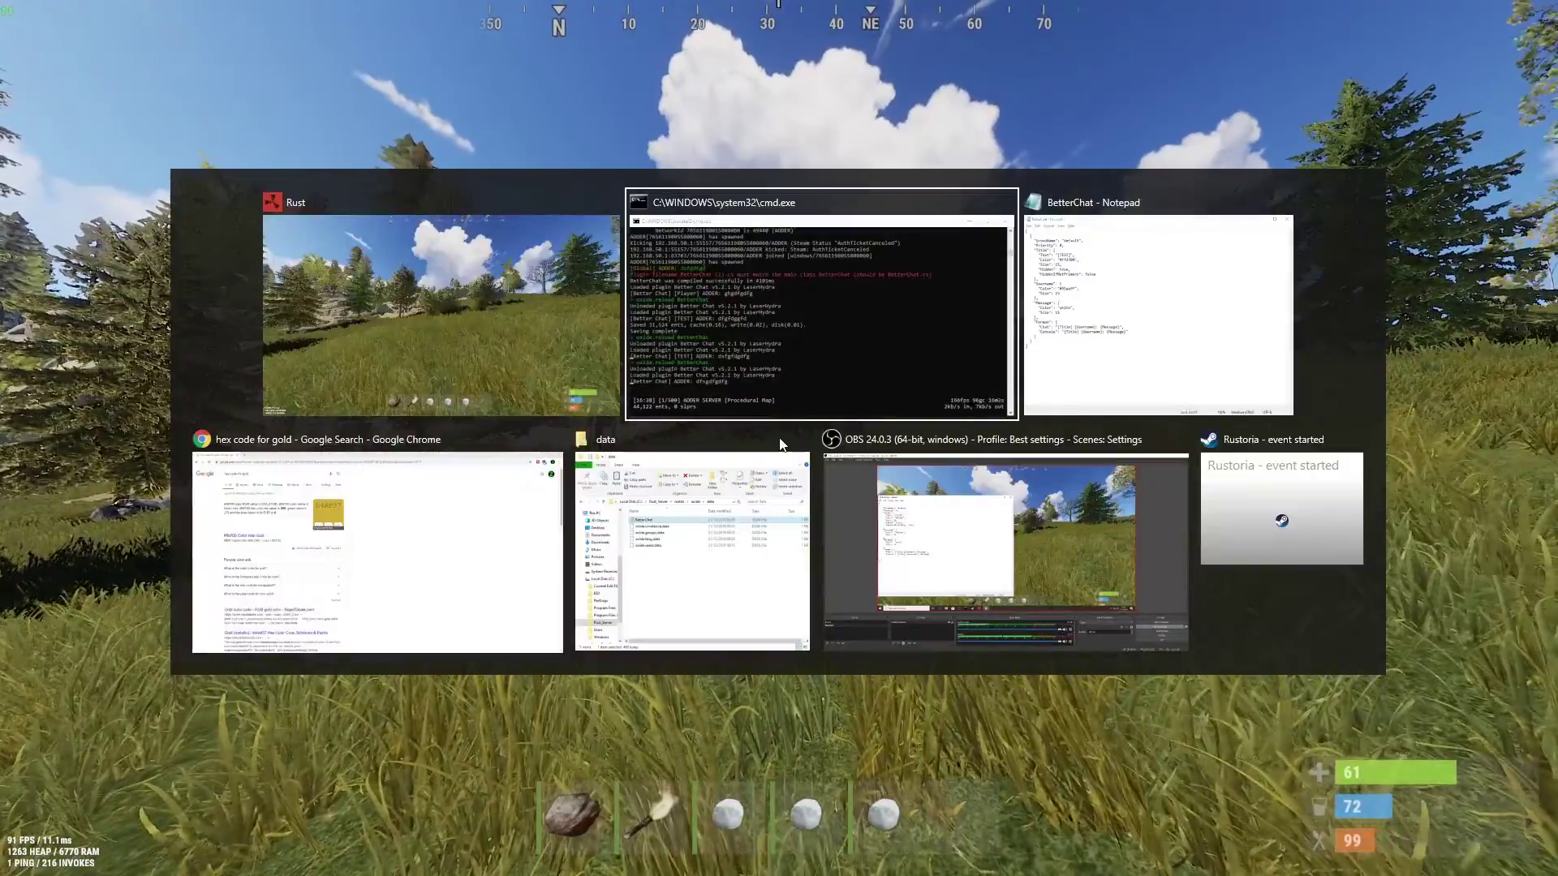
click(781, 289)
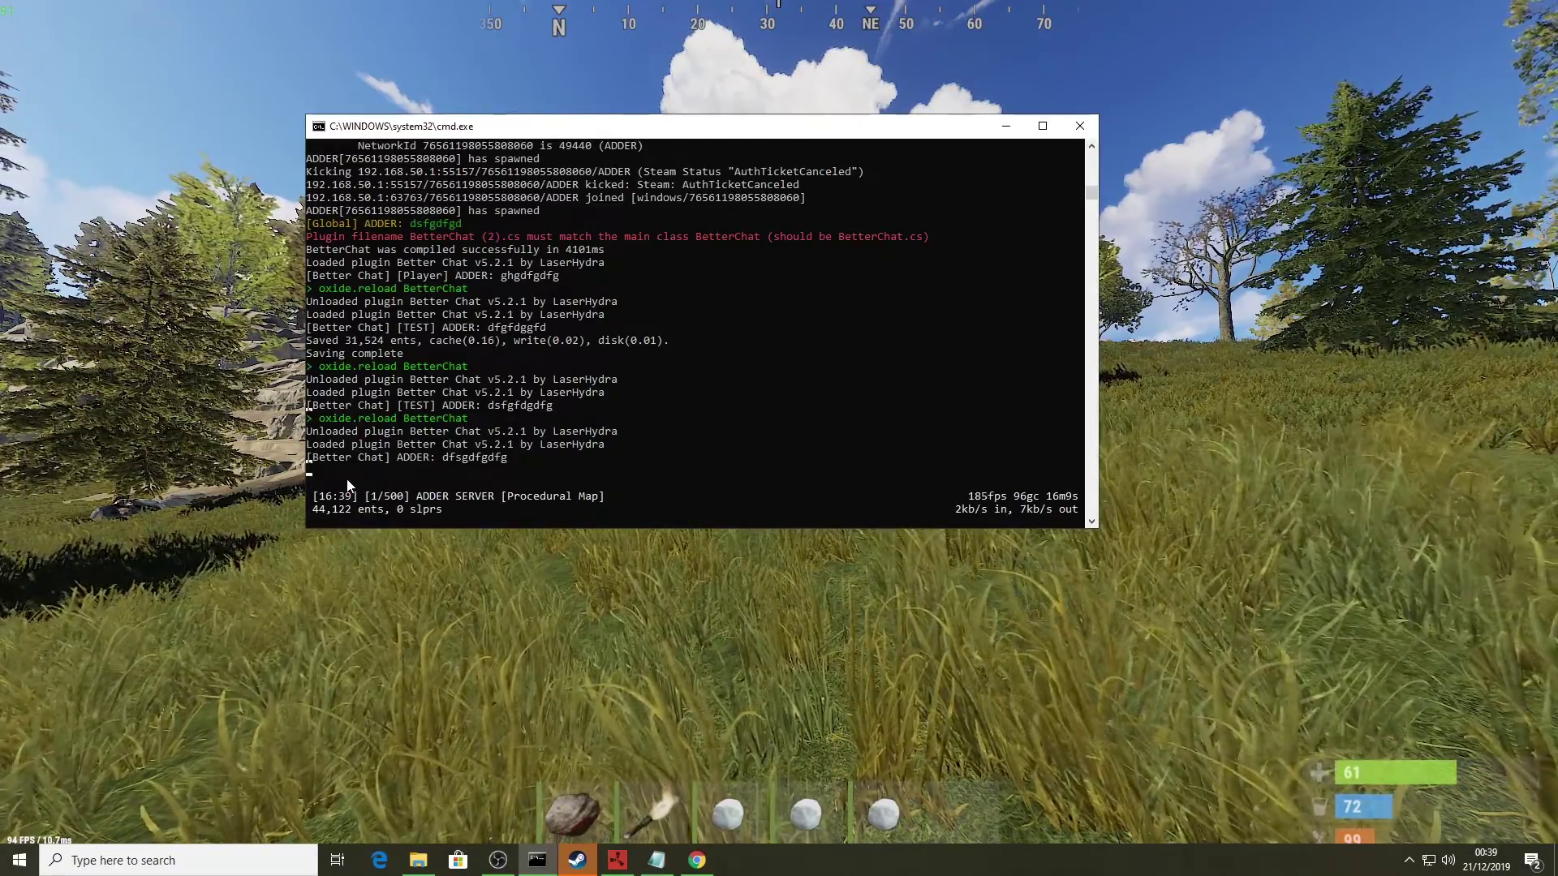
text(ch)
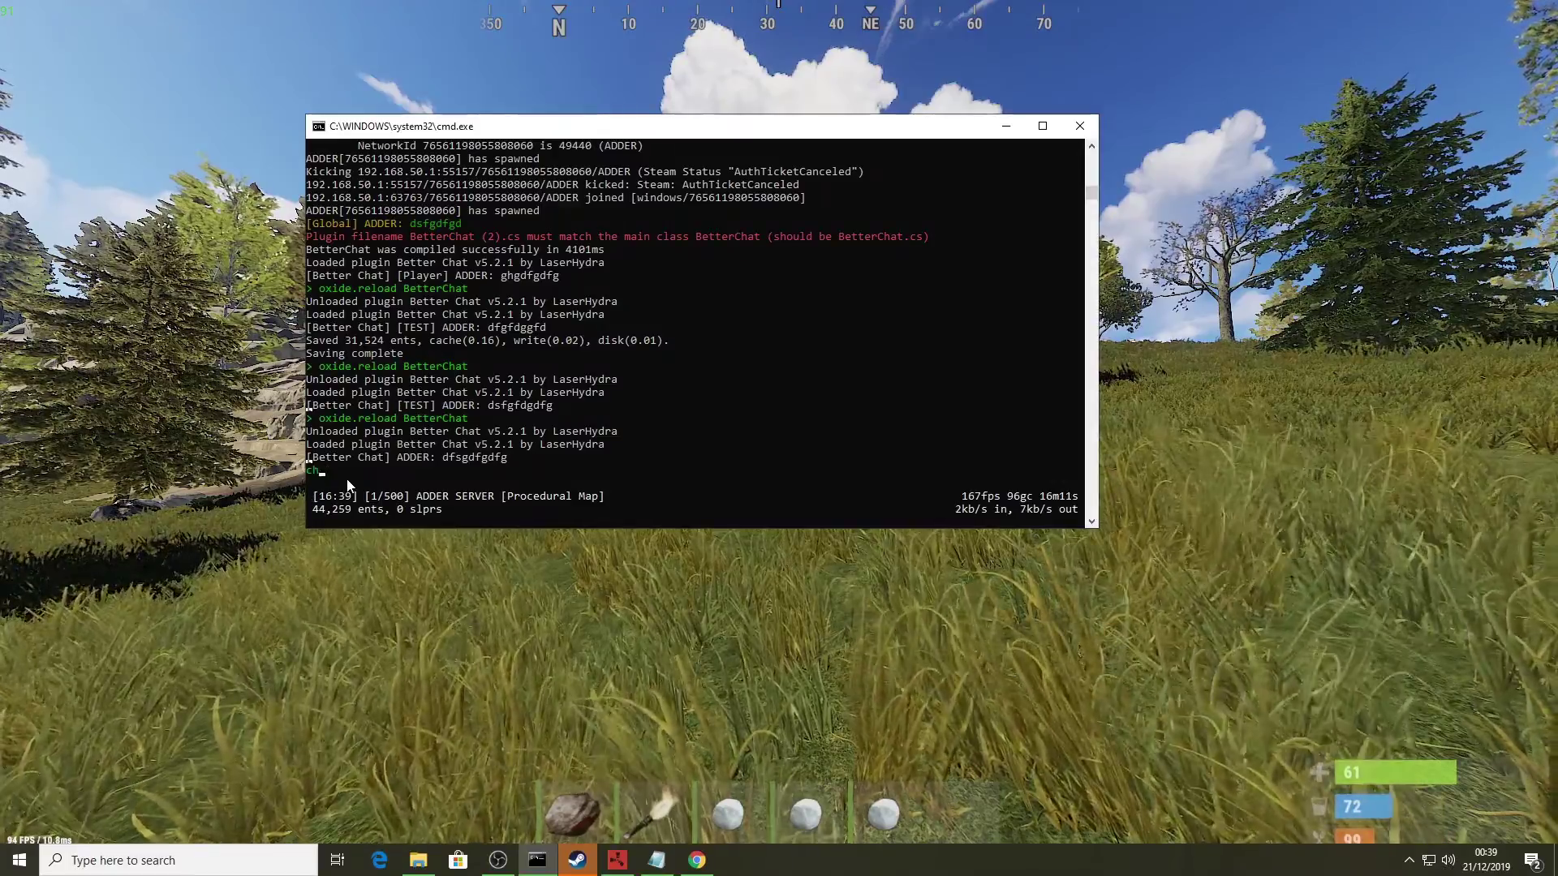
text(at g)
text(r)
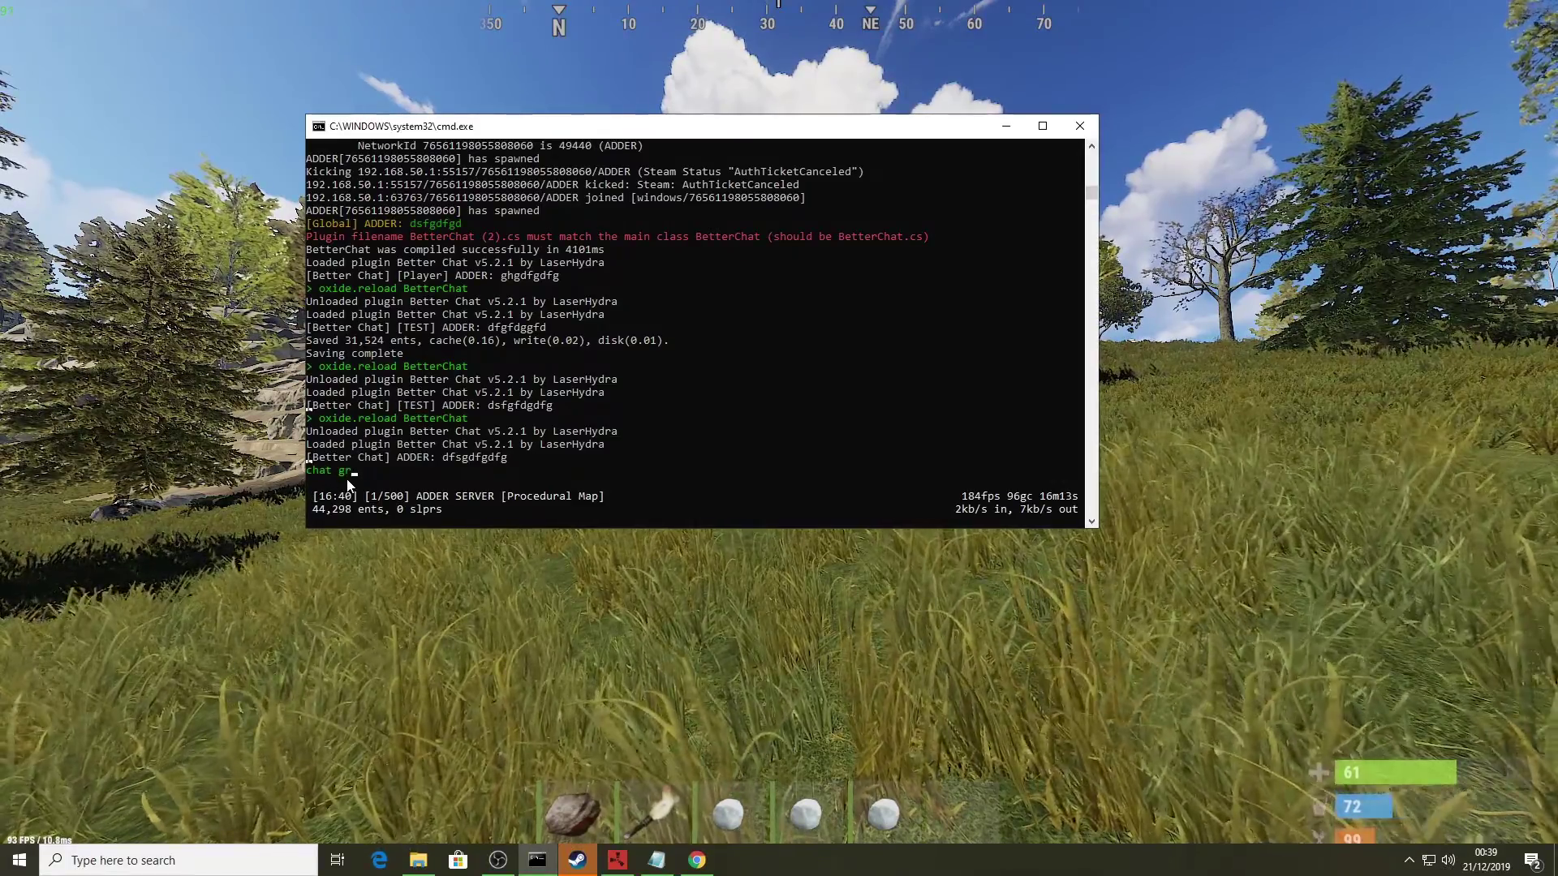
text(oup add )
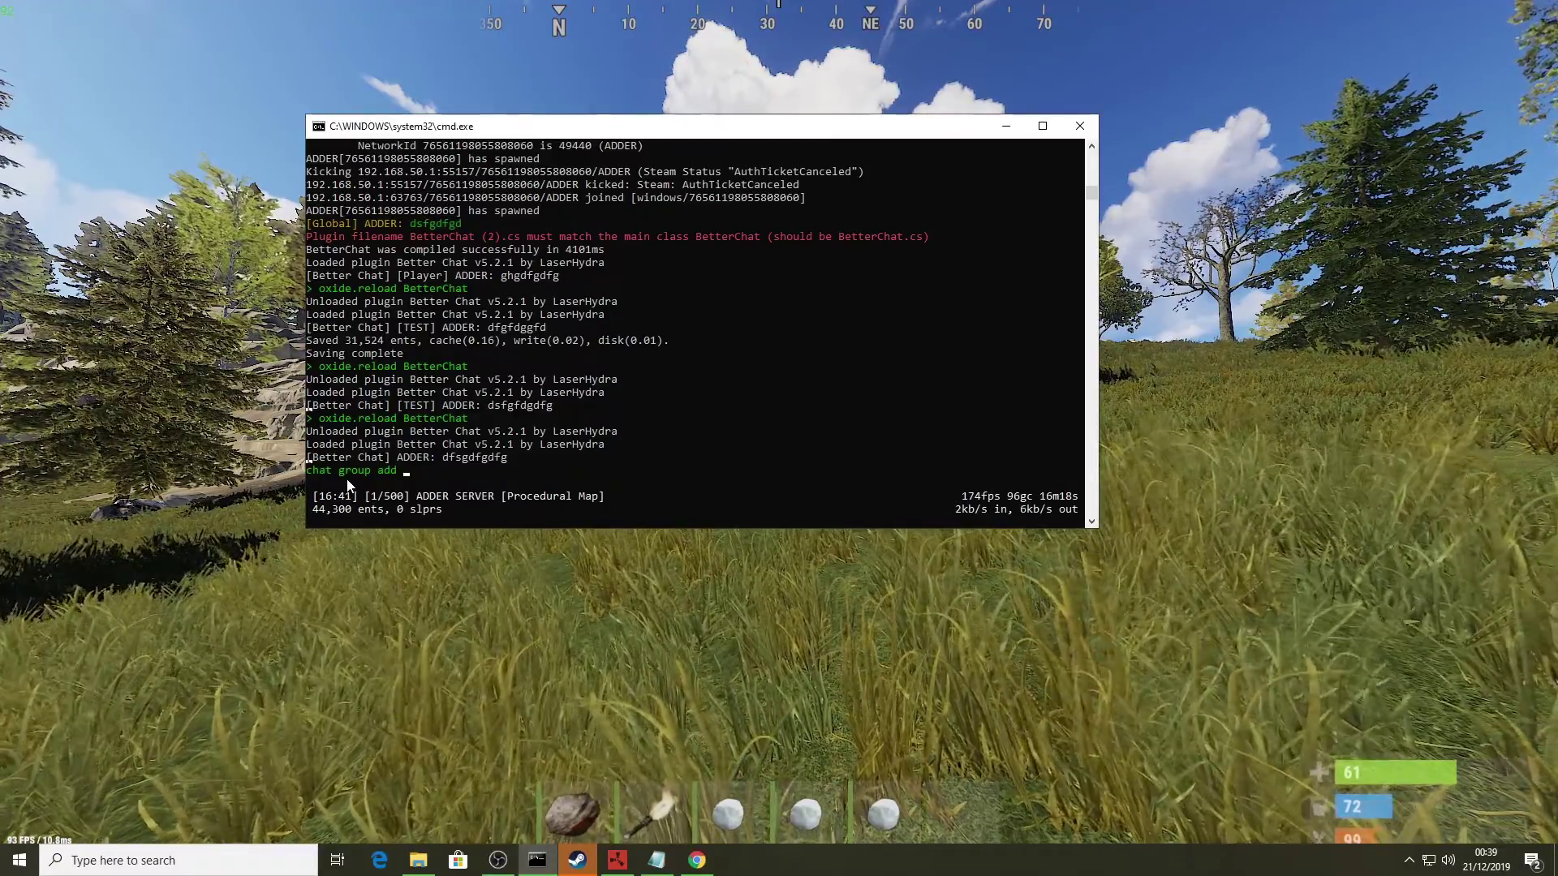
text(ADMIN)
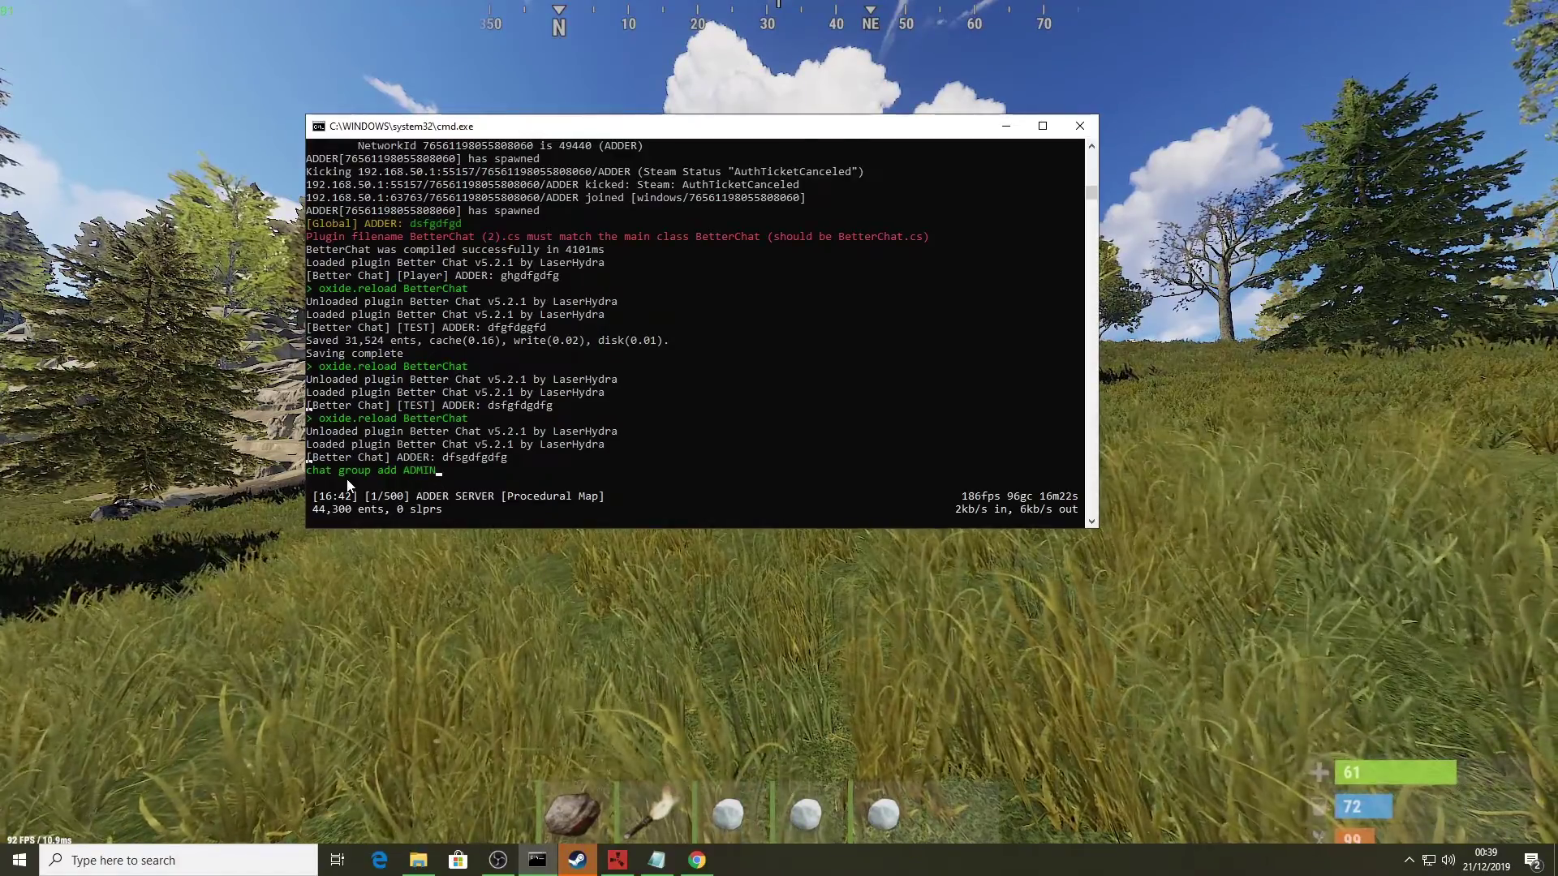
key(Return)
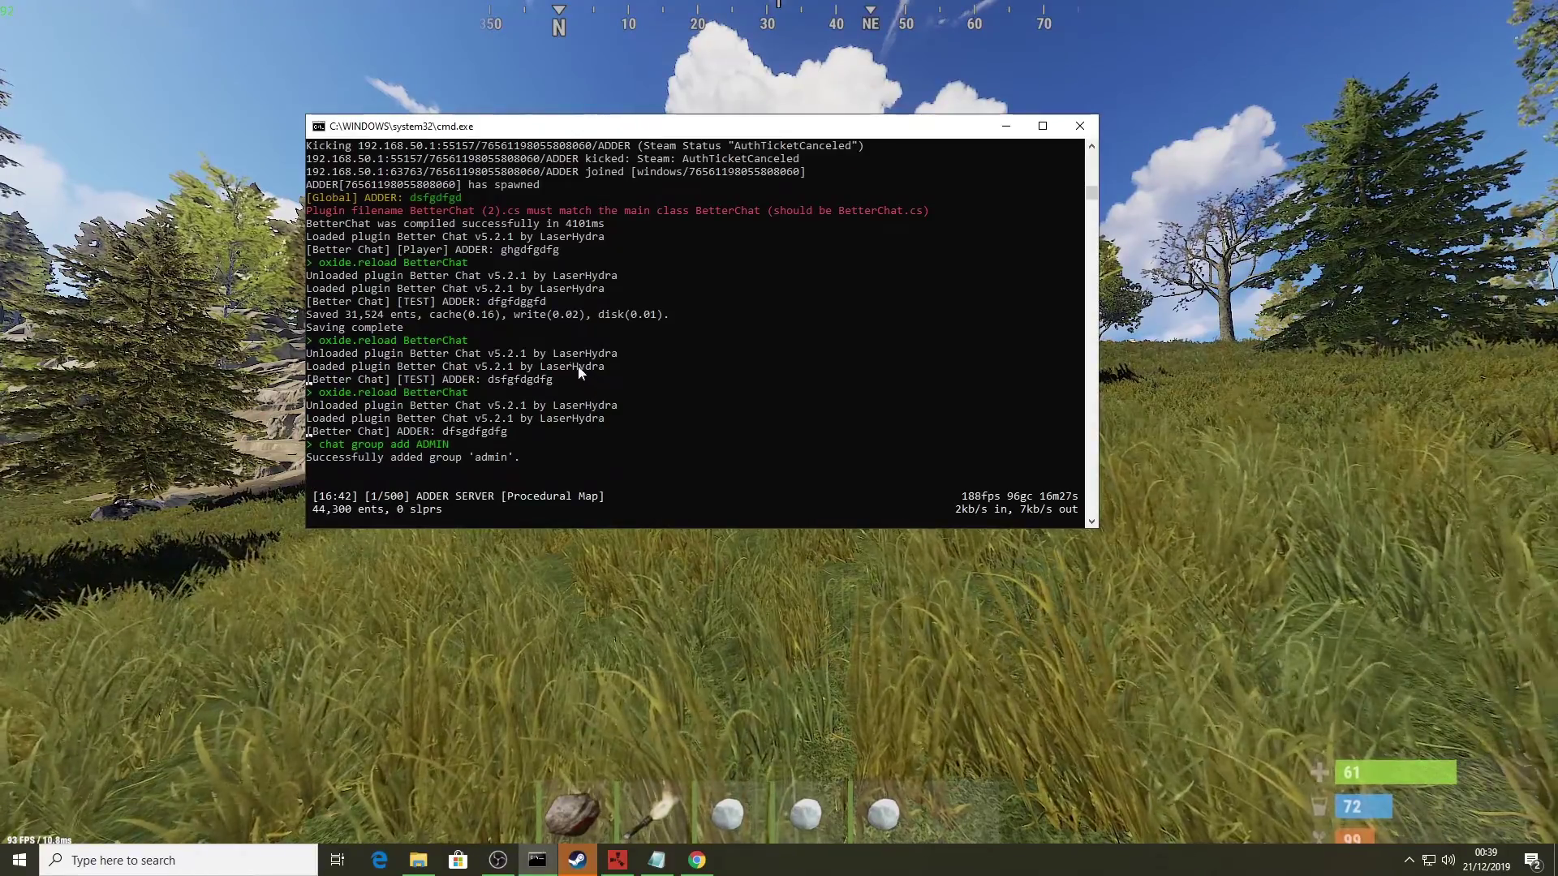
- Close the outdated BetterChat Notepad window and reopen the BetterChat file for editing from the server's oxide data folder
key(alt+Tab)
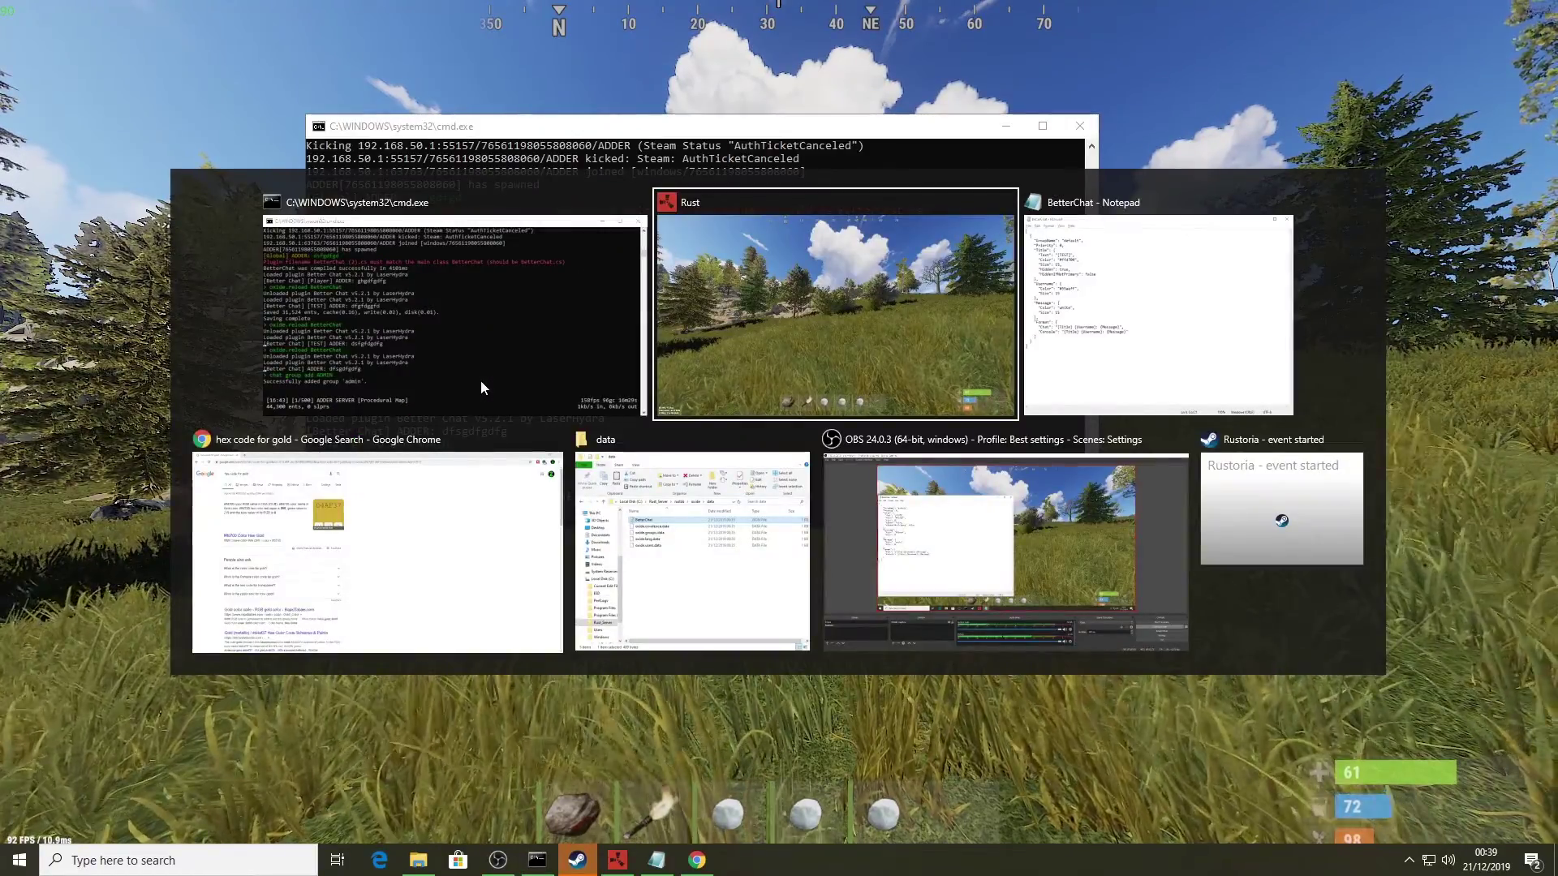
key(Tab)
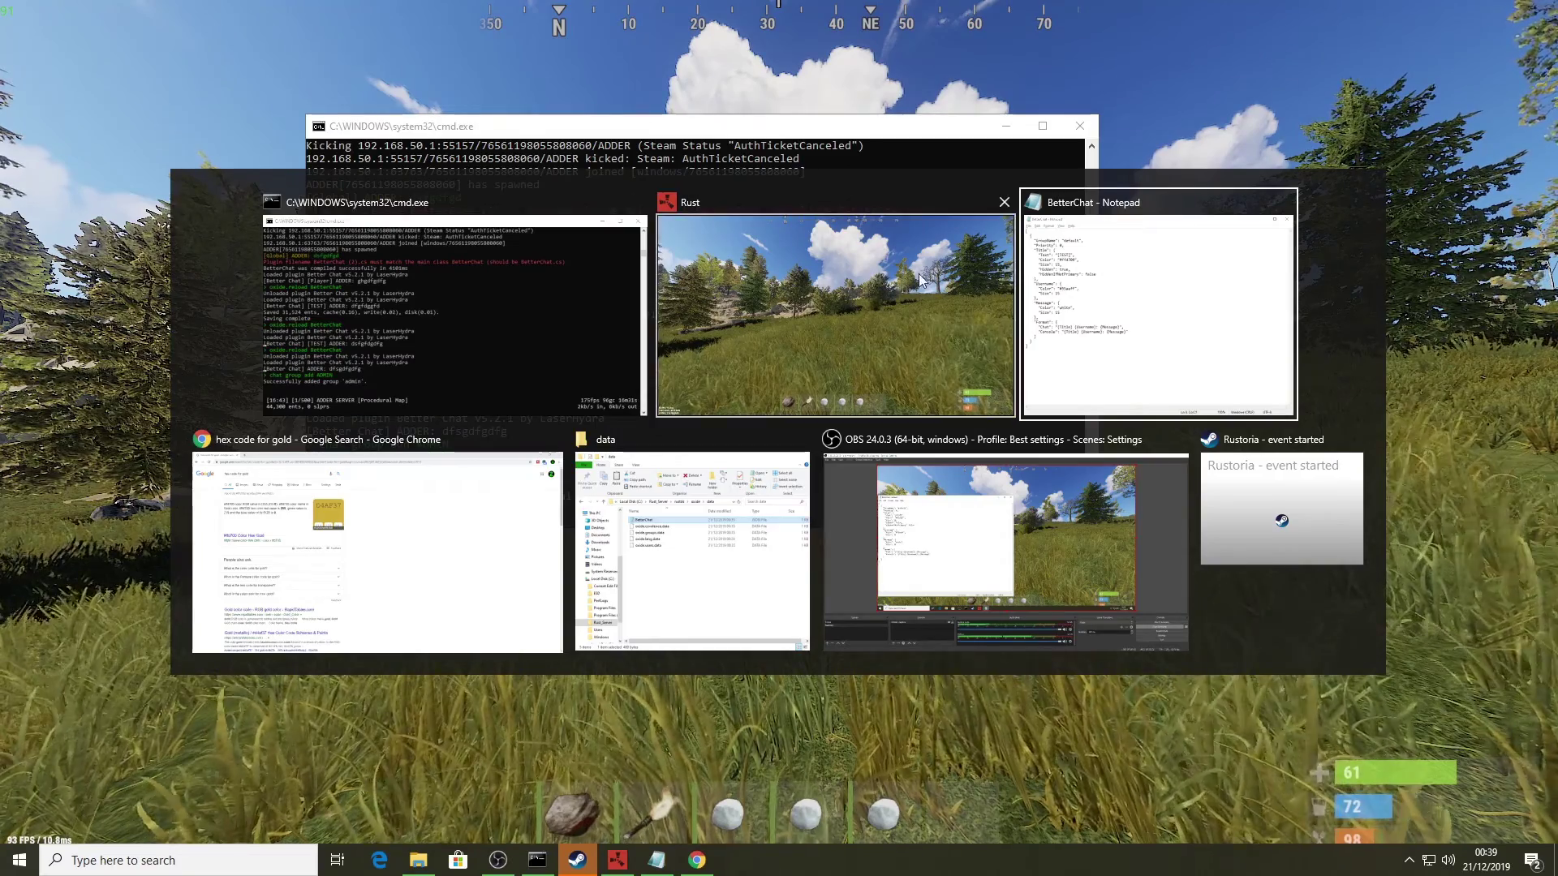
click(1282, 202)
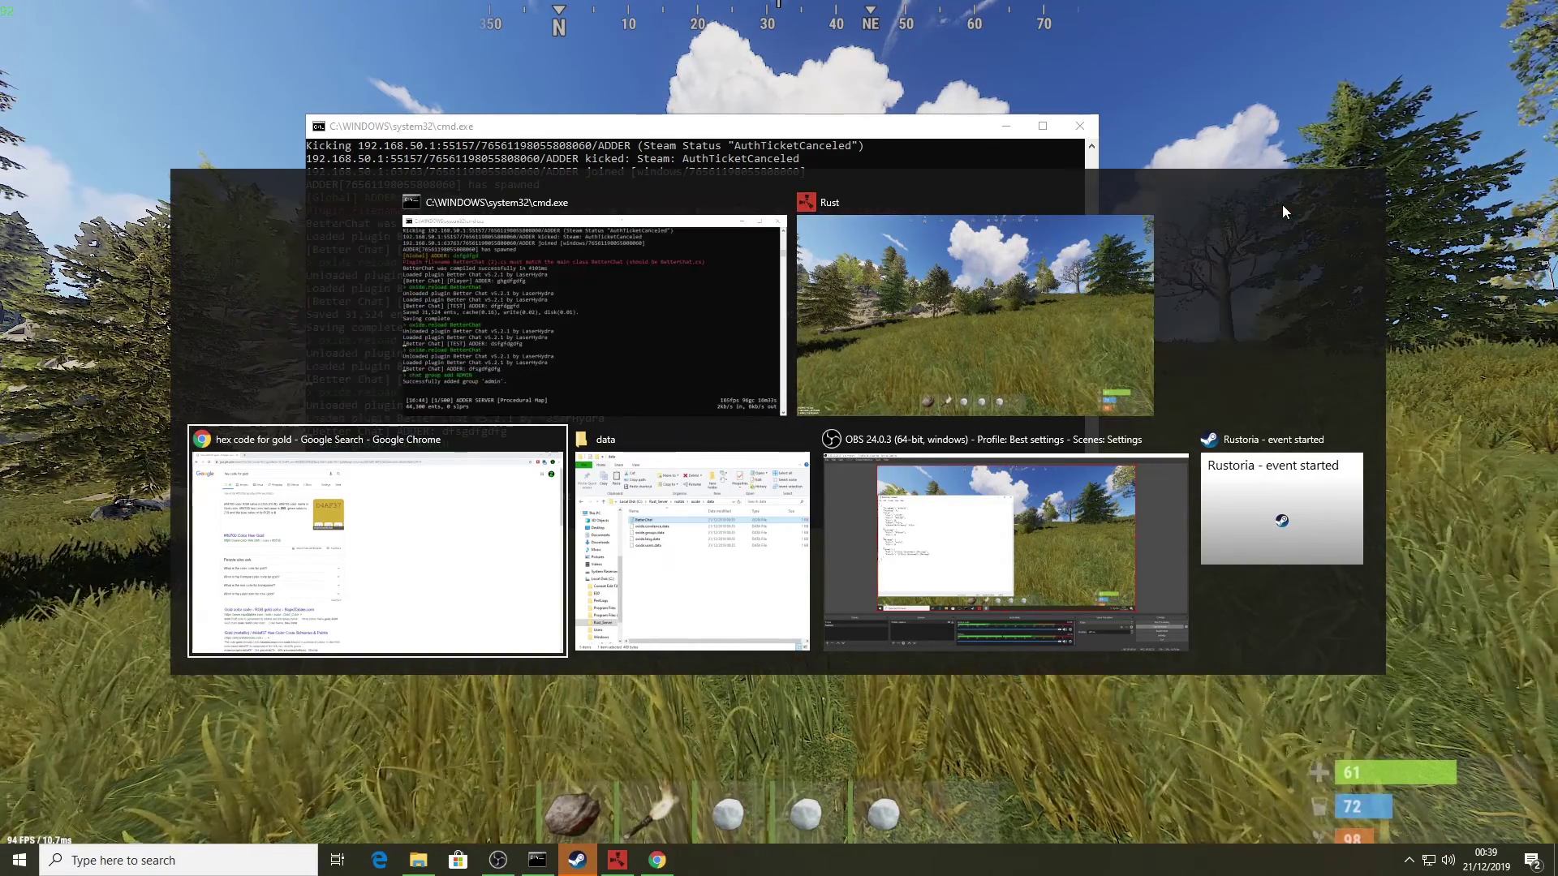
key(alt+Tab)
key(Tab)
key(Tab)
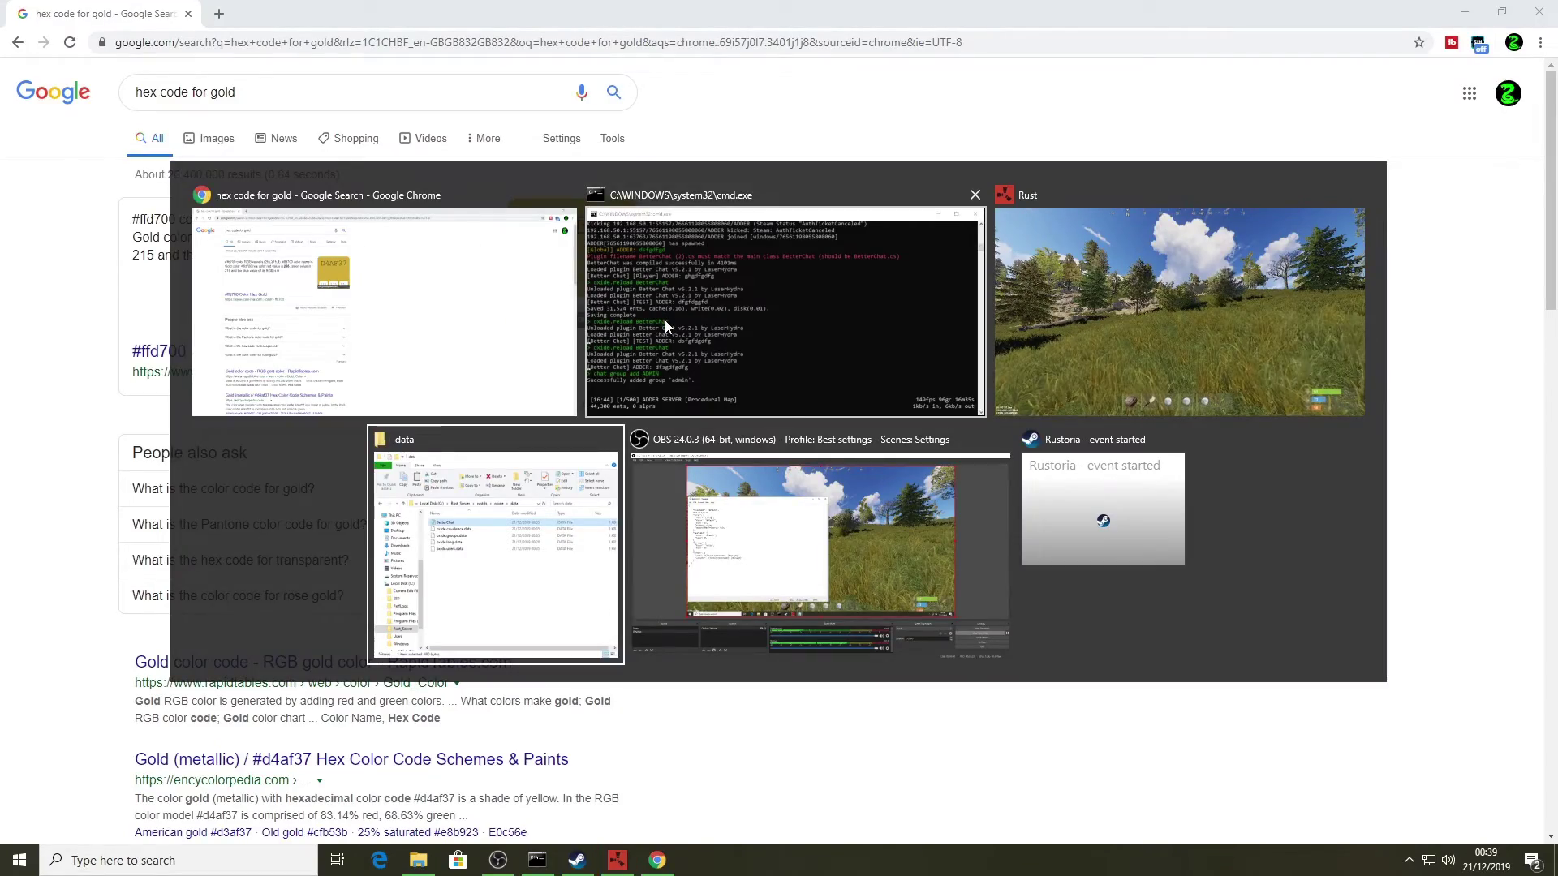
click(459, 514)
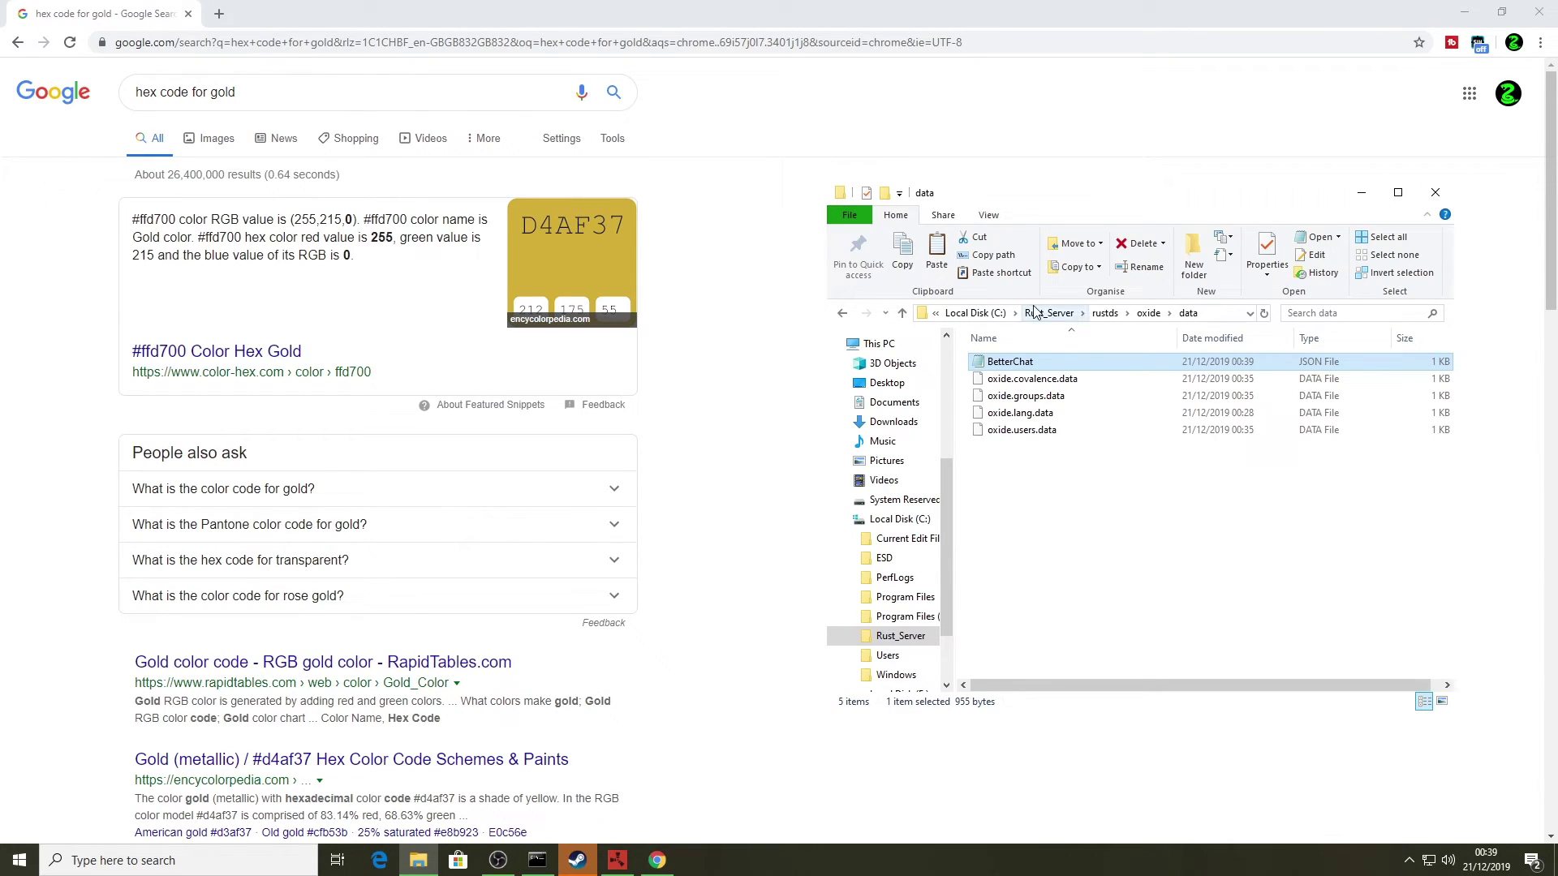
right_click(1003, 364)
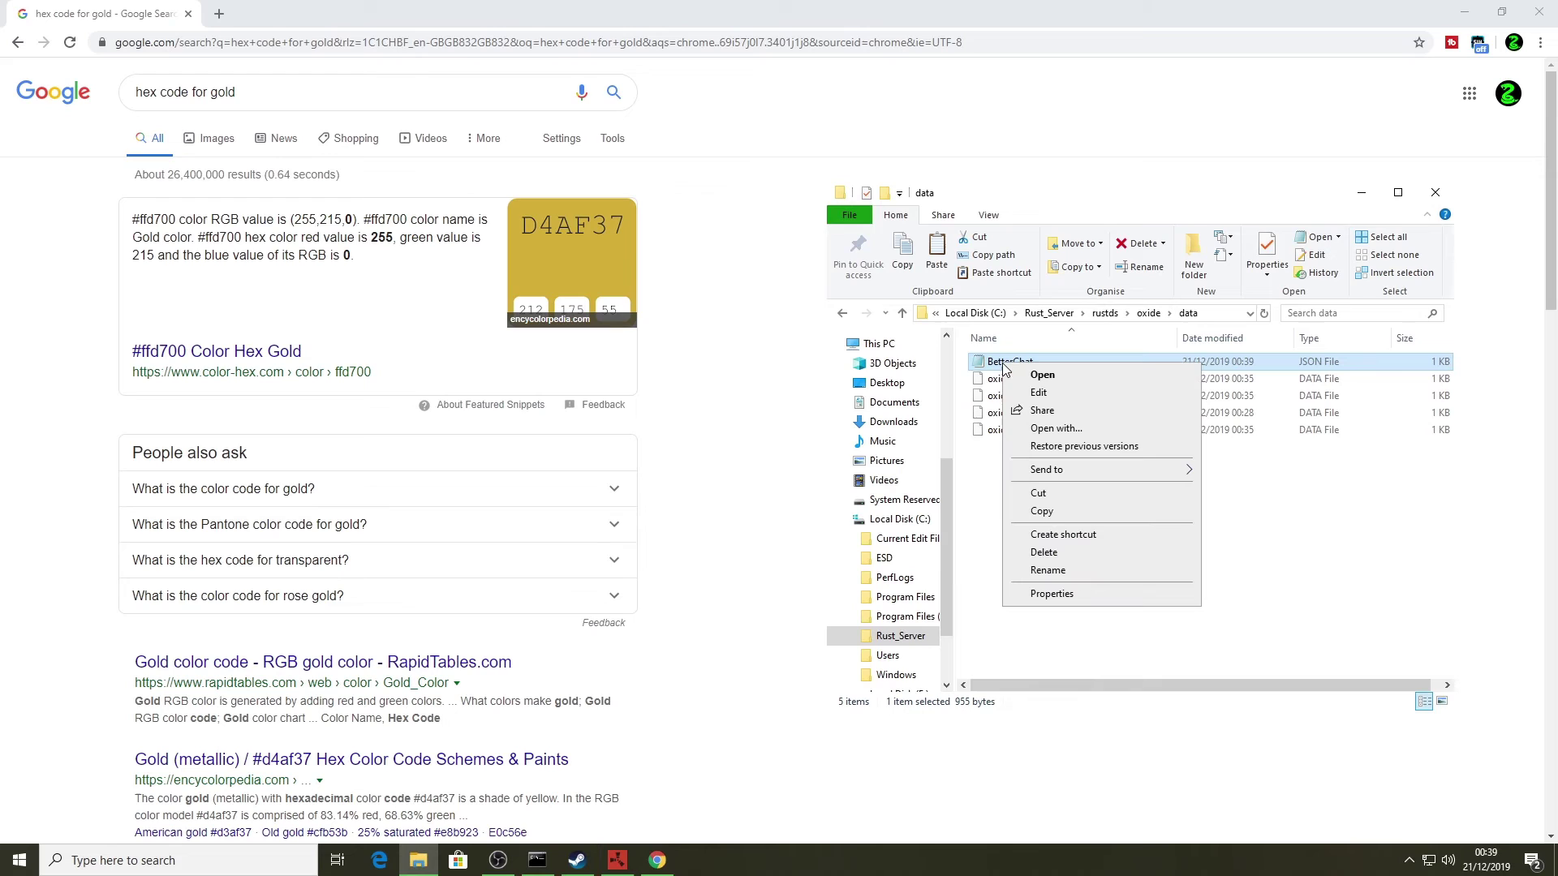
click(1041, 393)
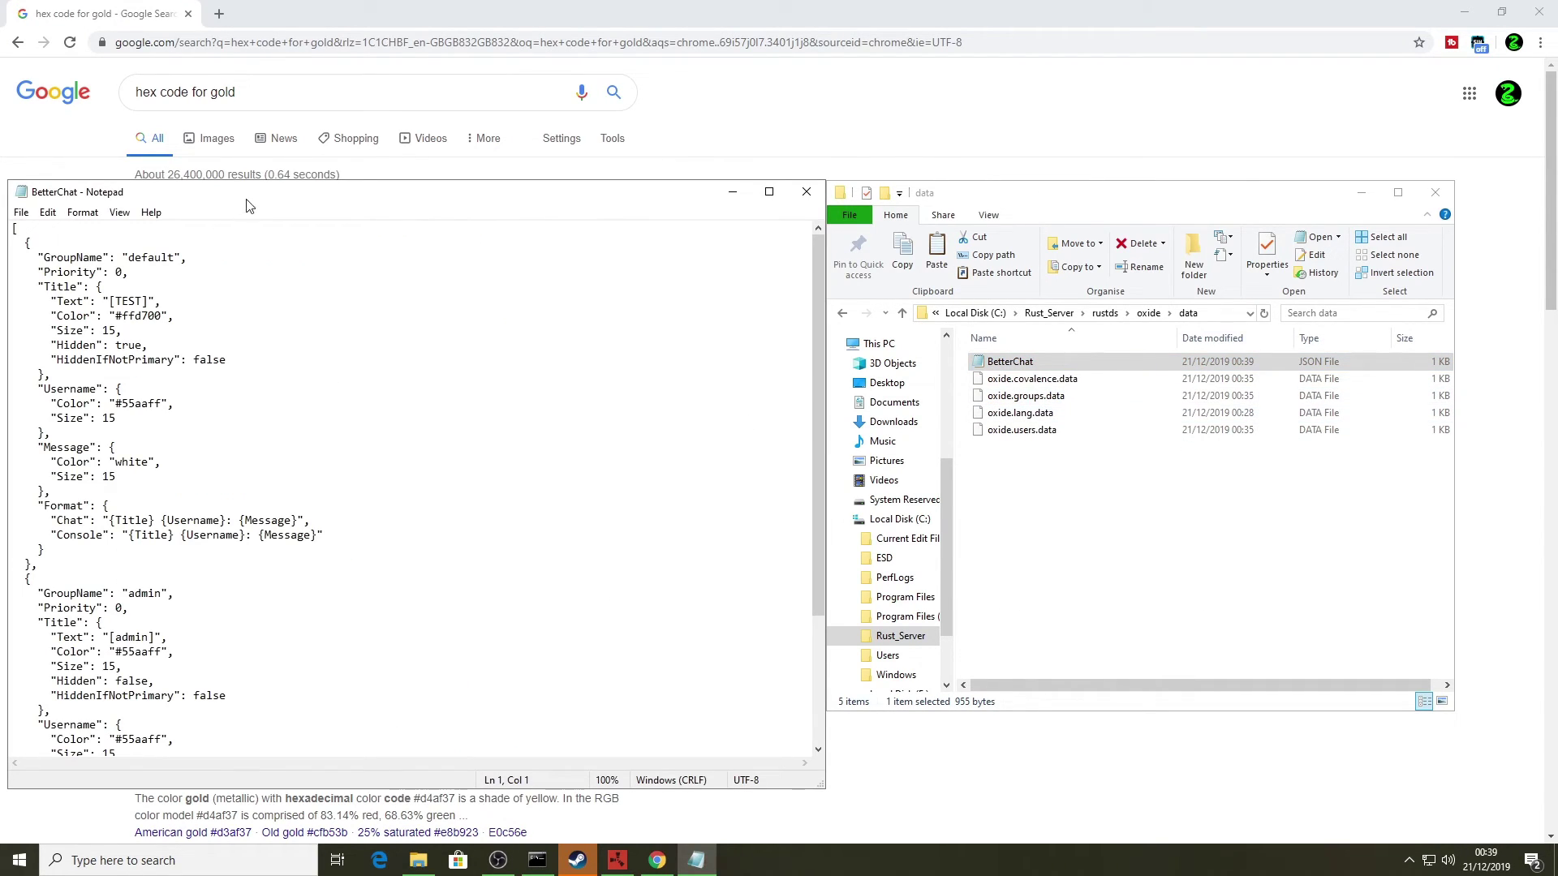
drag(261, 203, 532, 135)
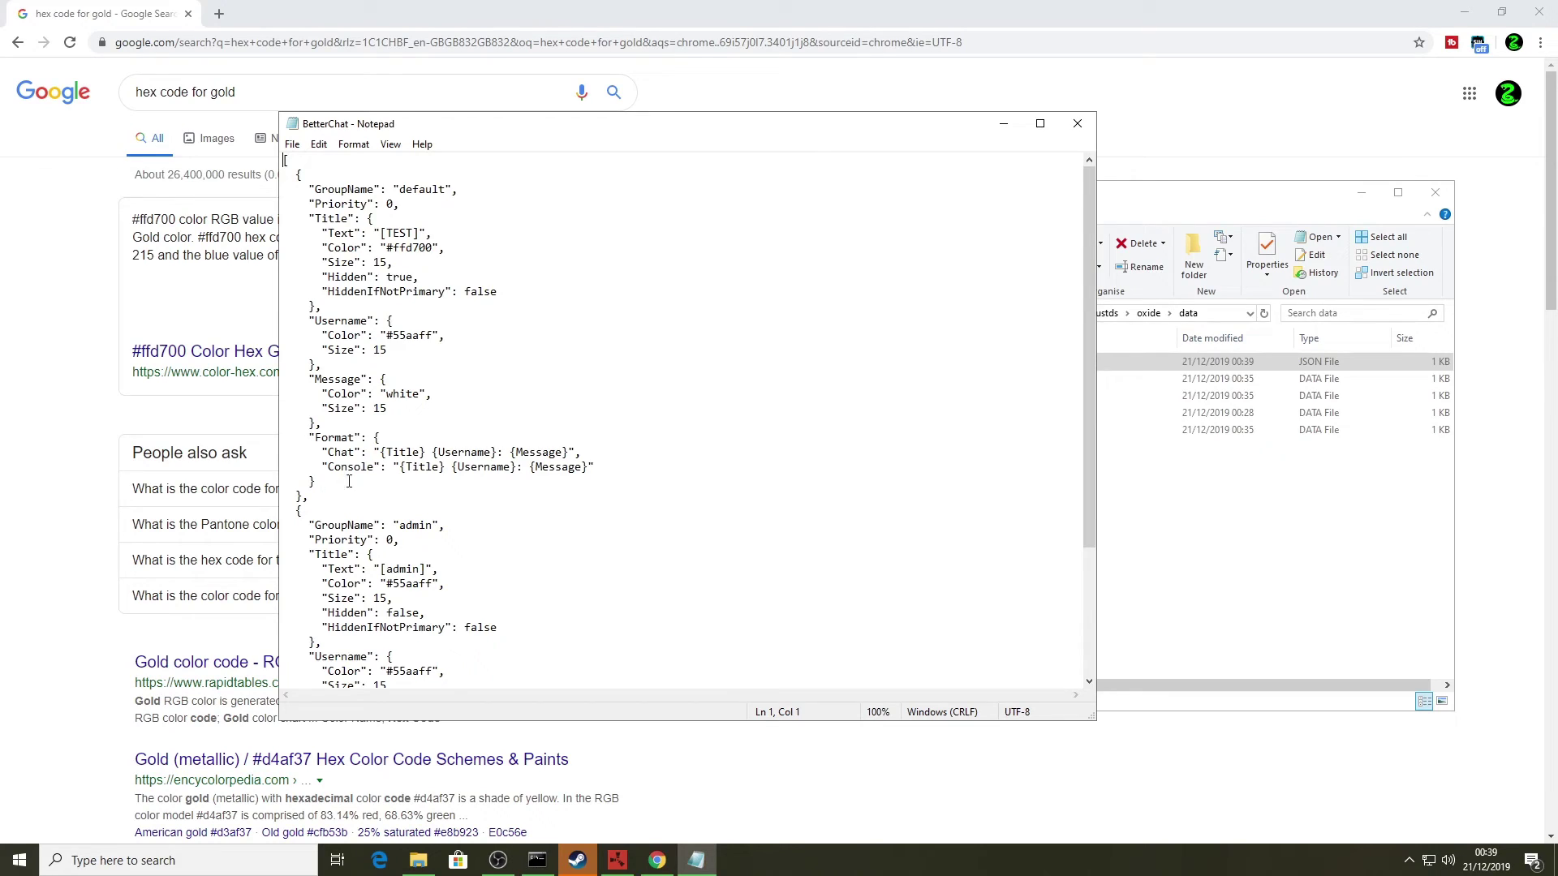
- Change the admin group's title text to [ADMIN] in the BetterChat file
scroll(349, 482, down, 4)
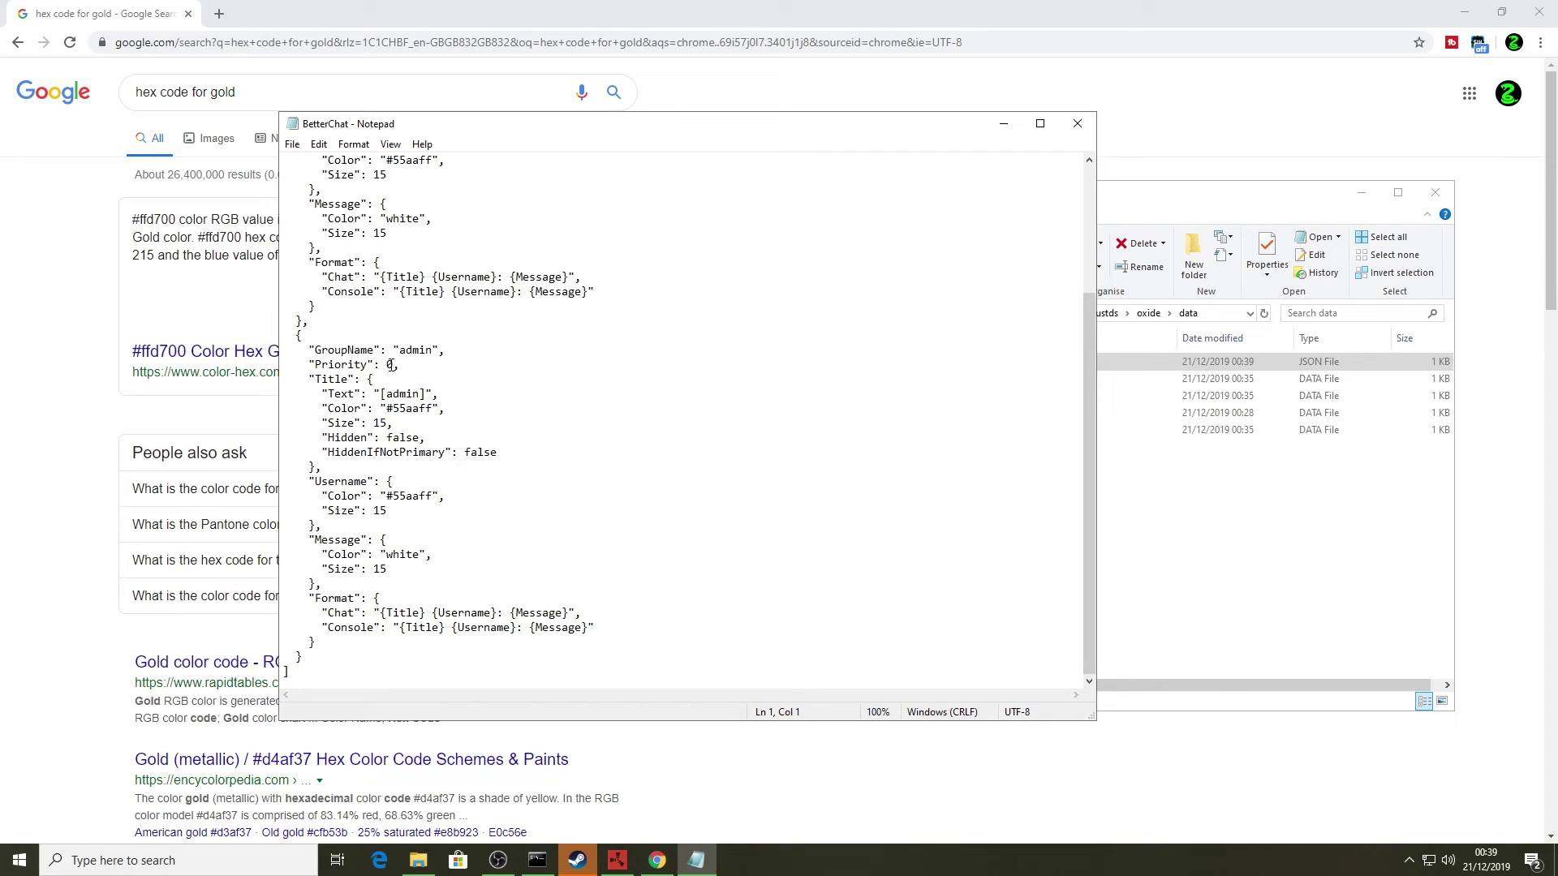
scroll(391, 364, up, 3)
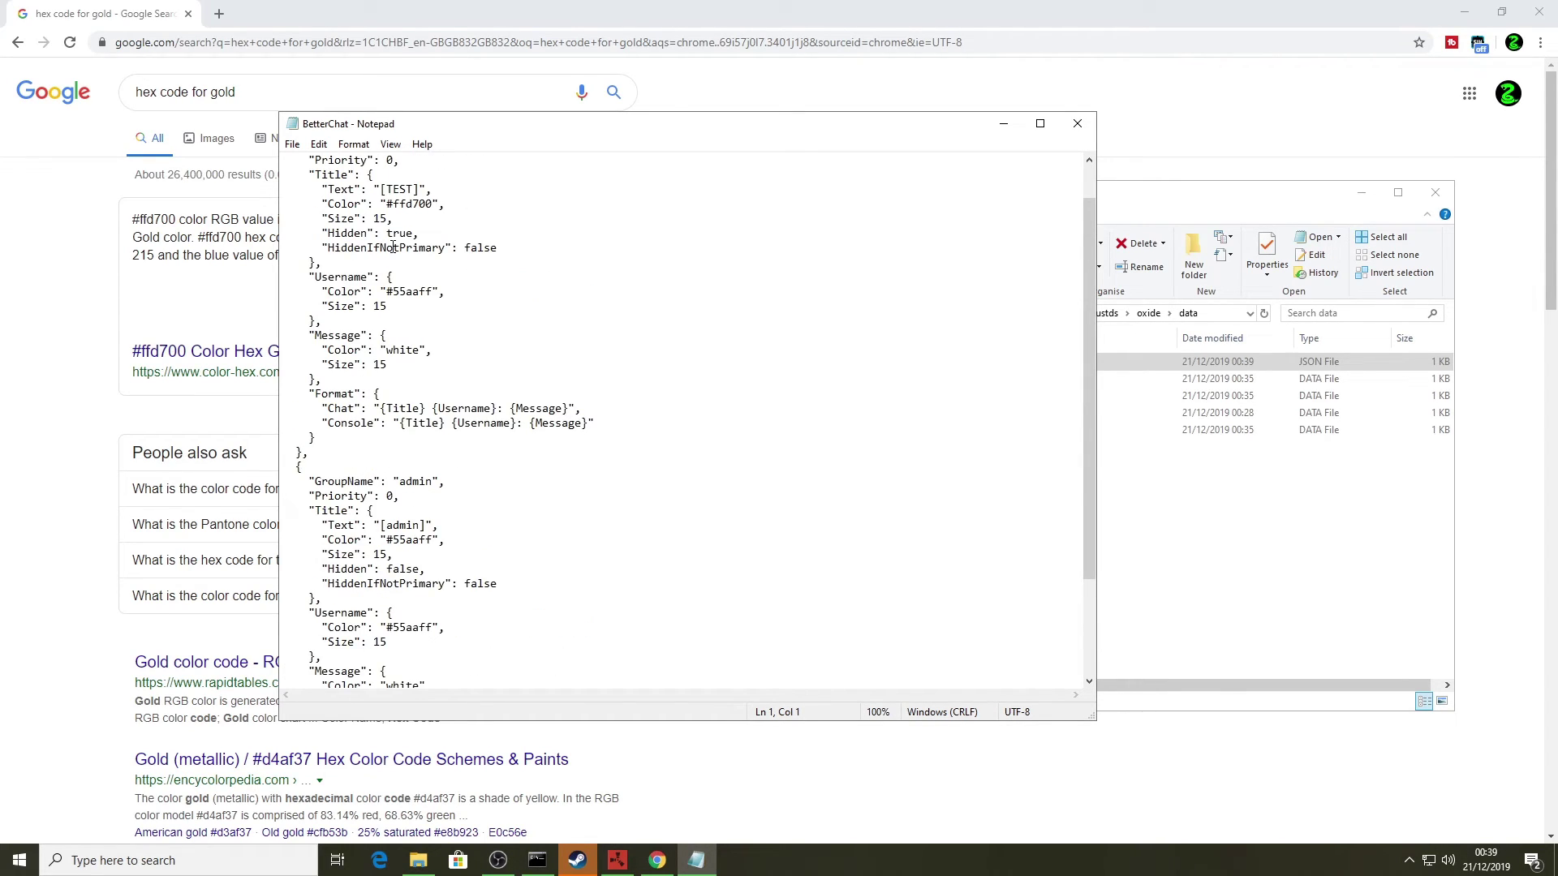
scroll(446, 367, down, 3)
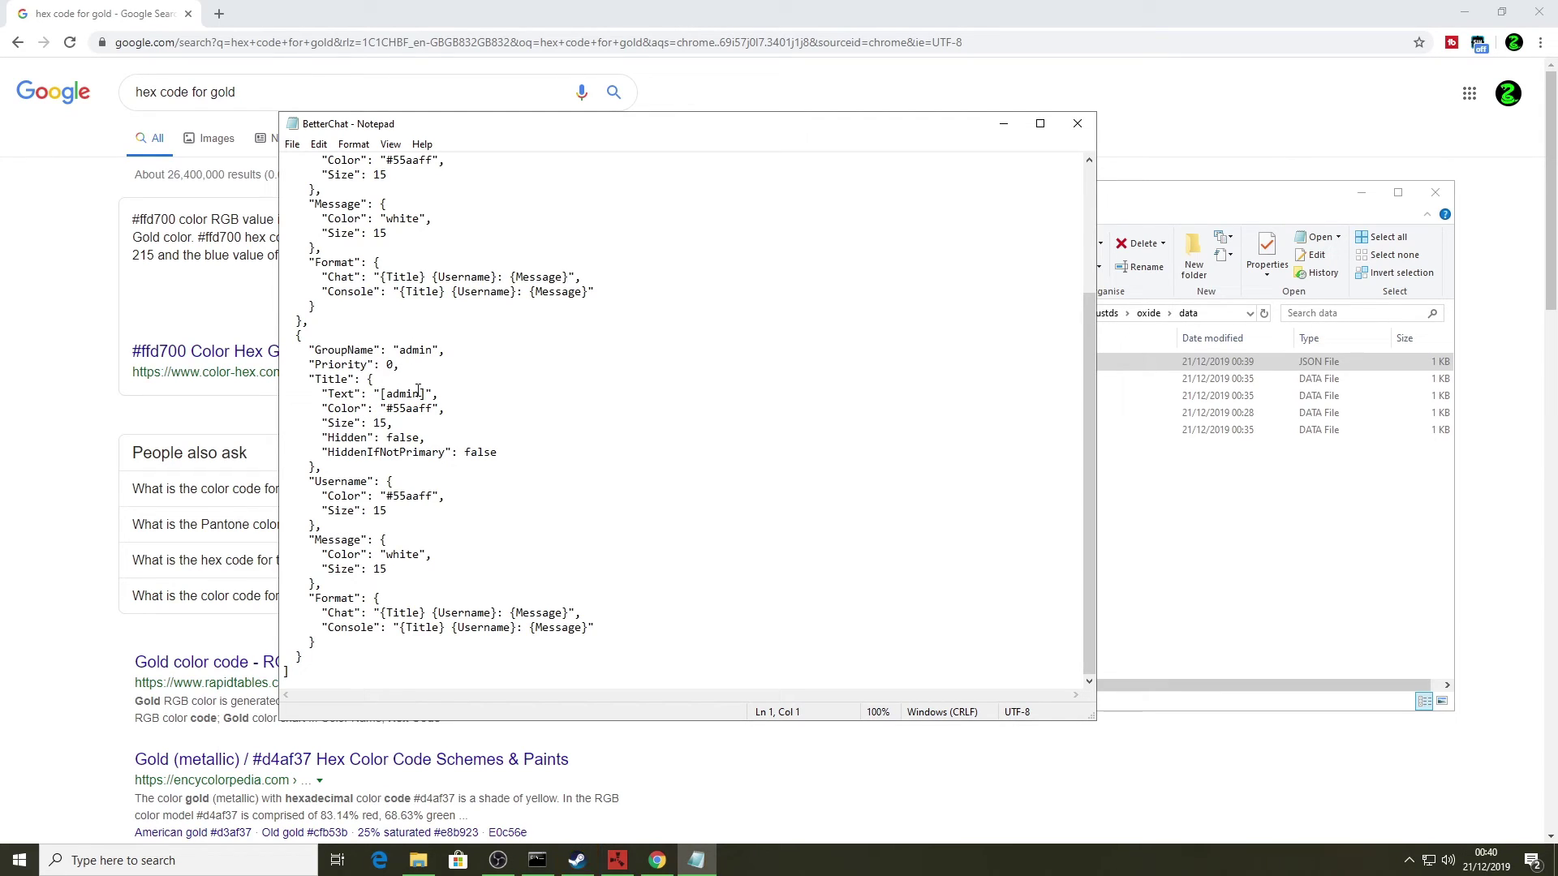
click(422, 394)
key(BackSpace)
key(BackSpace)
key(BackSpace)
key(BackSpace)
key(BackSpace)
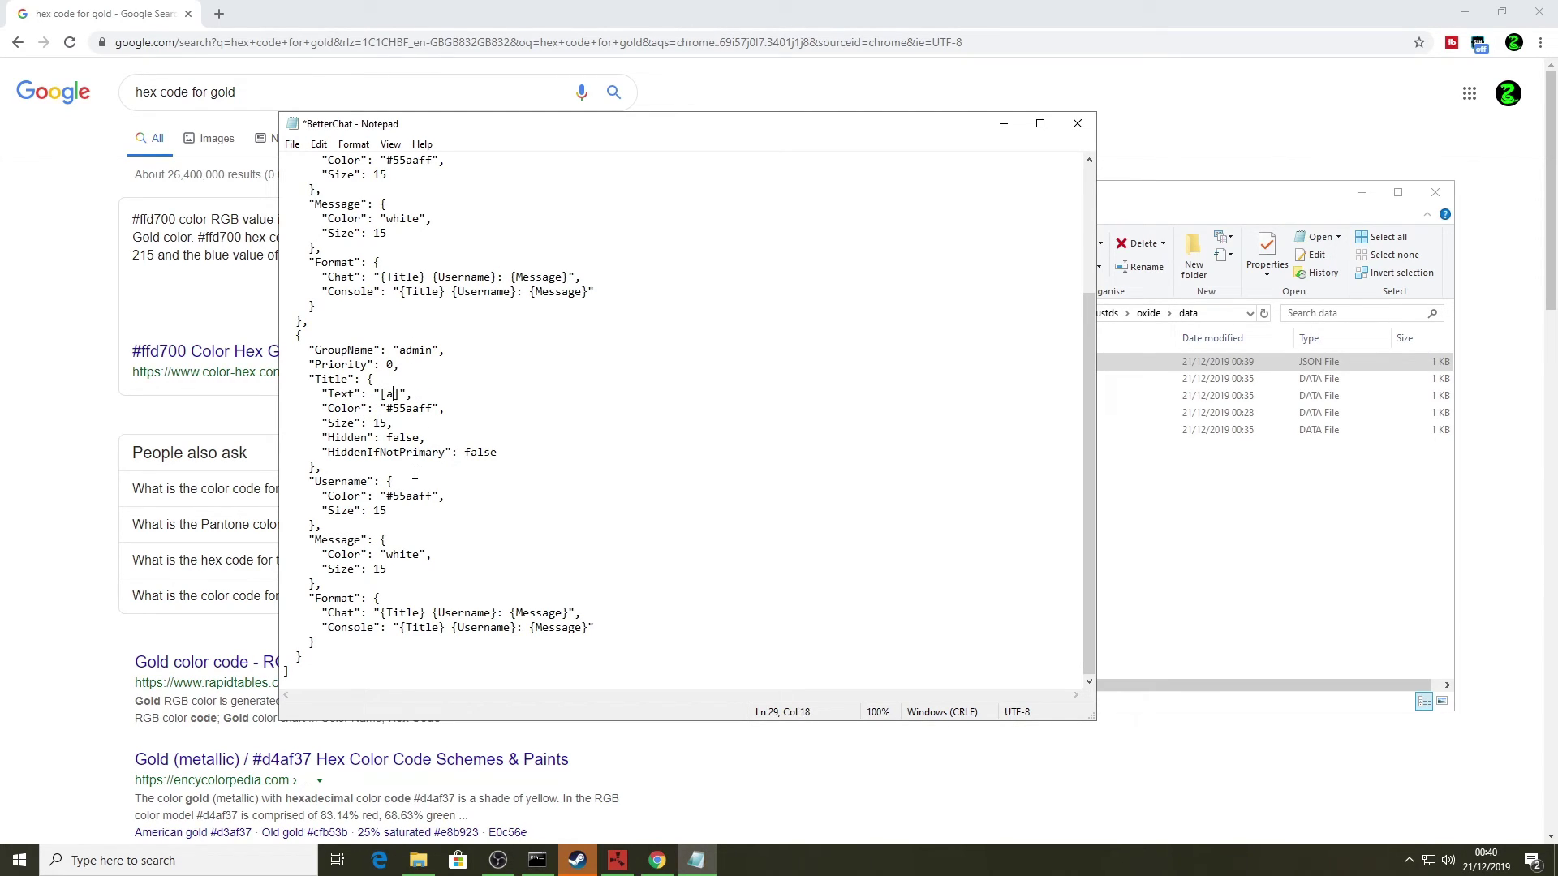
text(ADMIN)
- Switch to Google Chrome and search Google for hex code for red
mouse_move(662, 862)
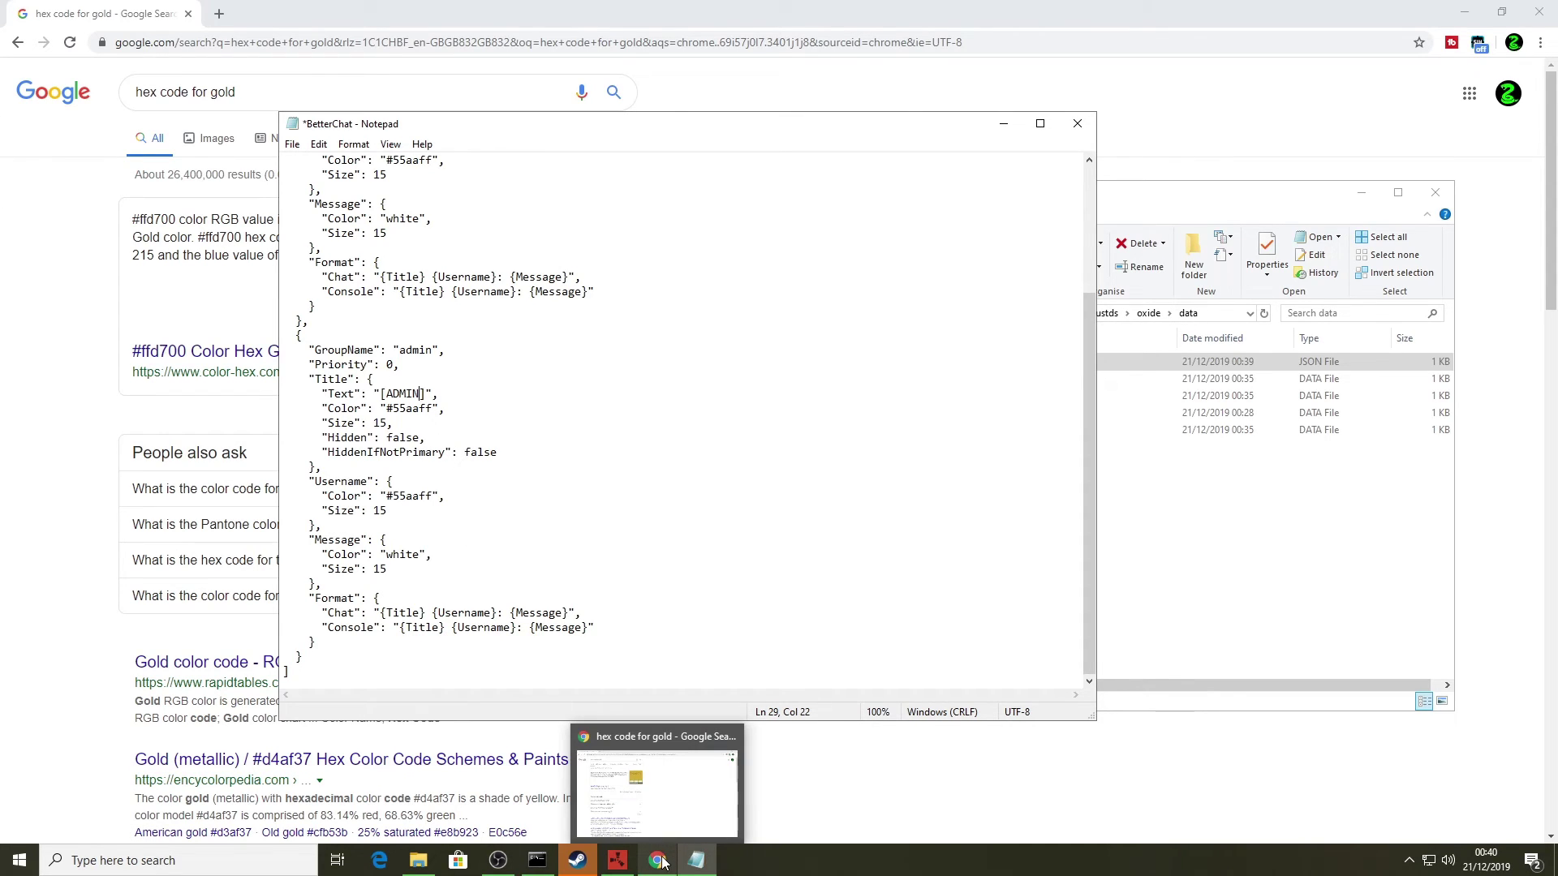
click(656, 791)
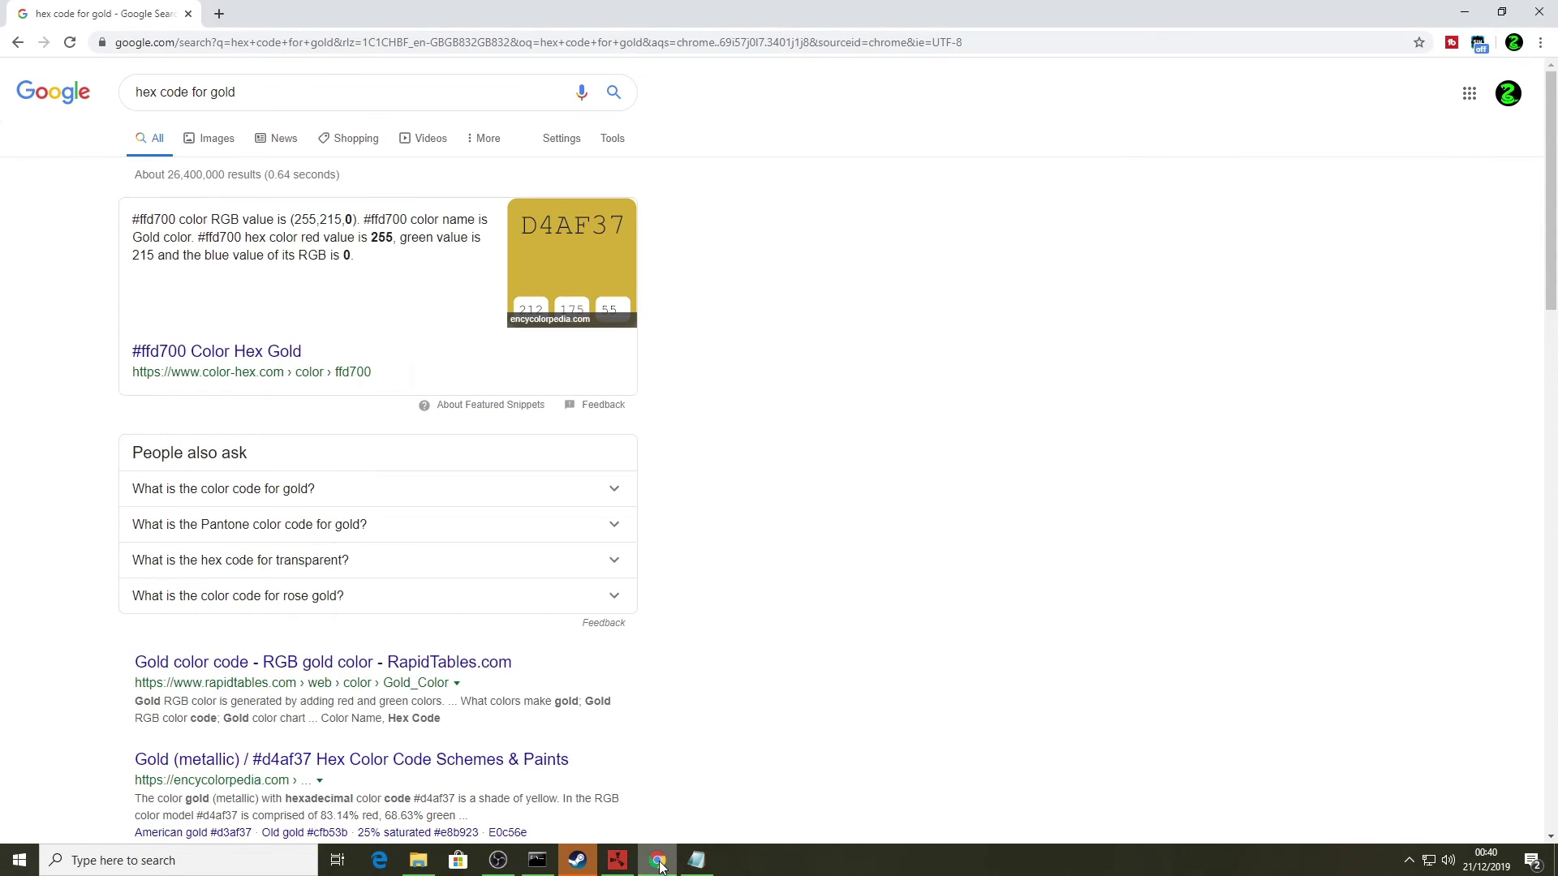
click(247, 91)
key(BackSpace)
key(BackSpace)
key(BackSpace)
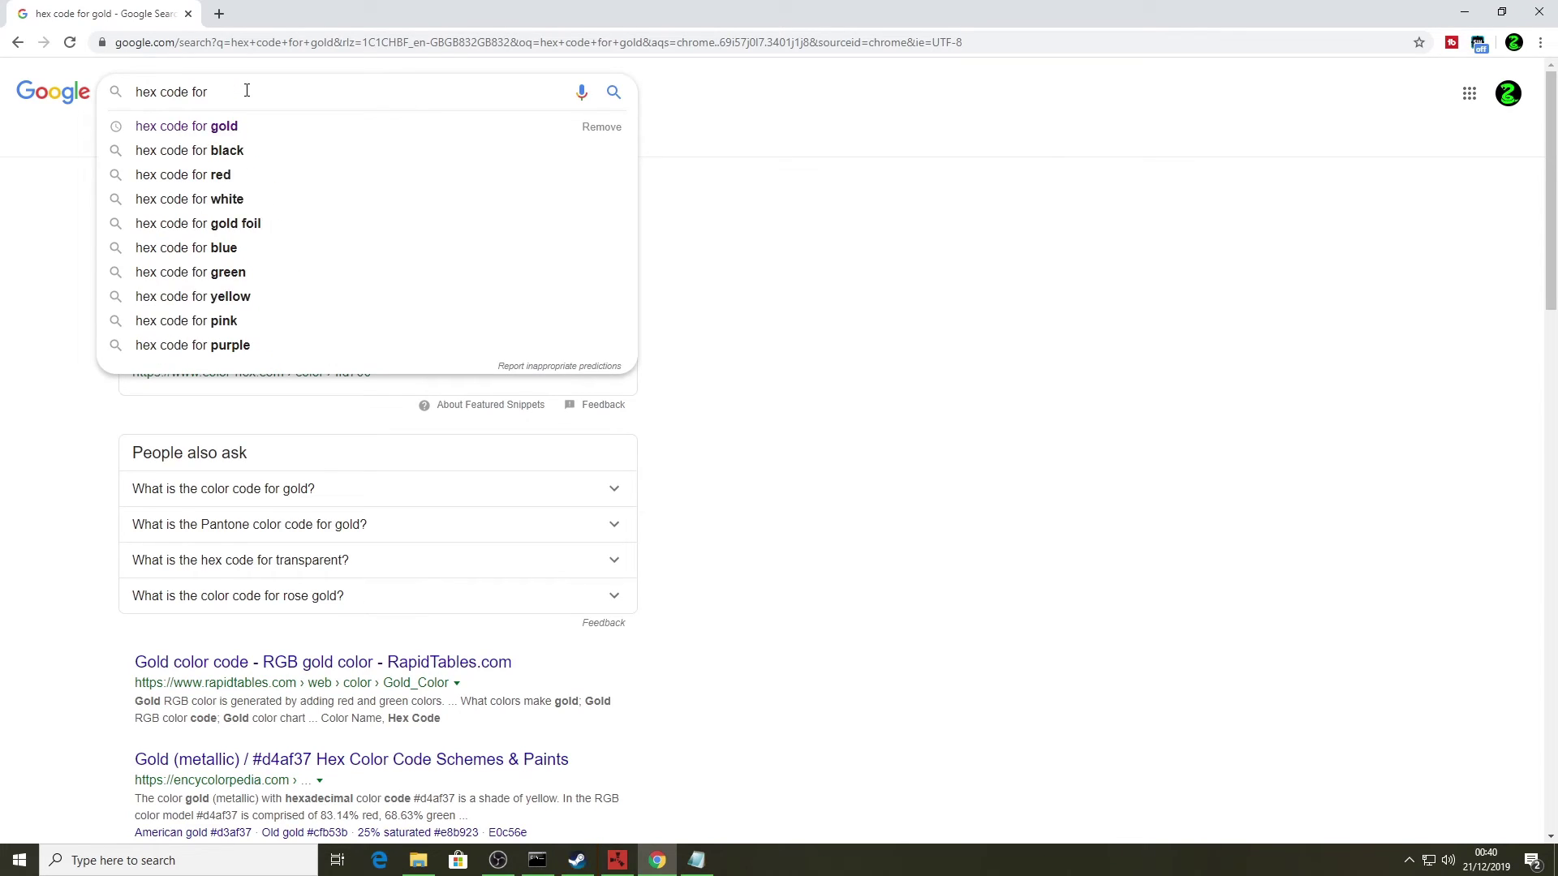
text(red)
key(Return)
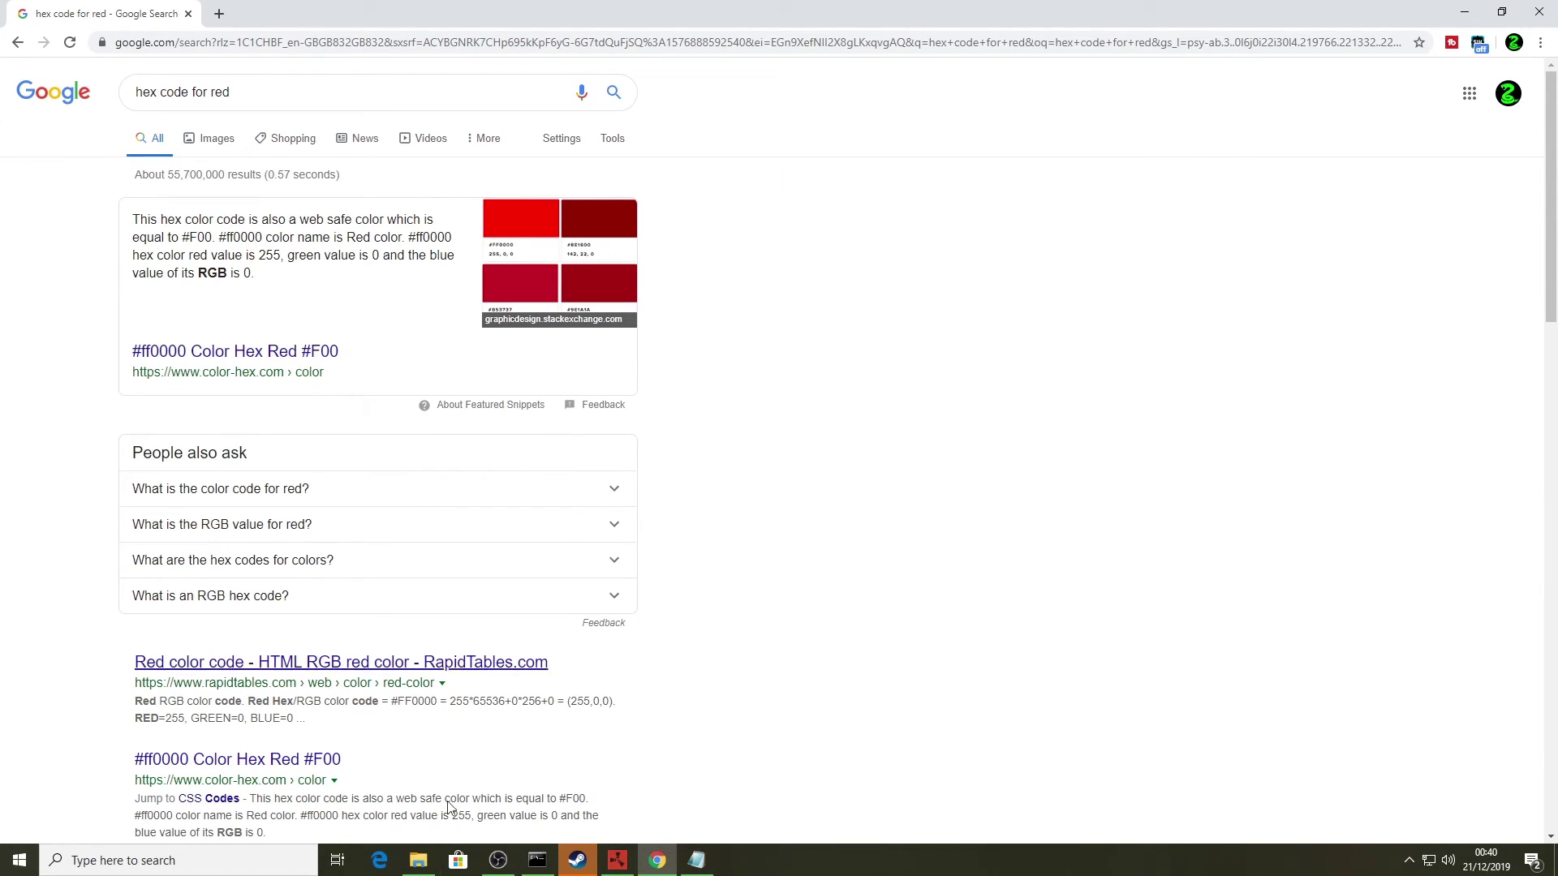
- Switch to the BetterChat file in Notepad, set the admin group's title color to red hex #ff0000, and save the file
key(alt+Tab)
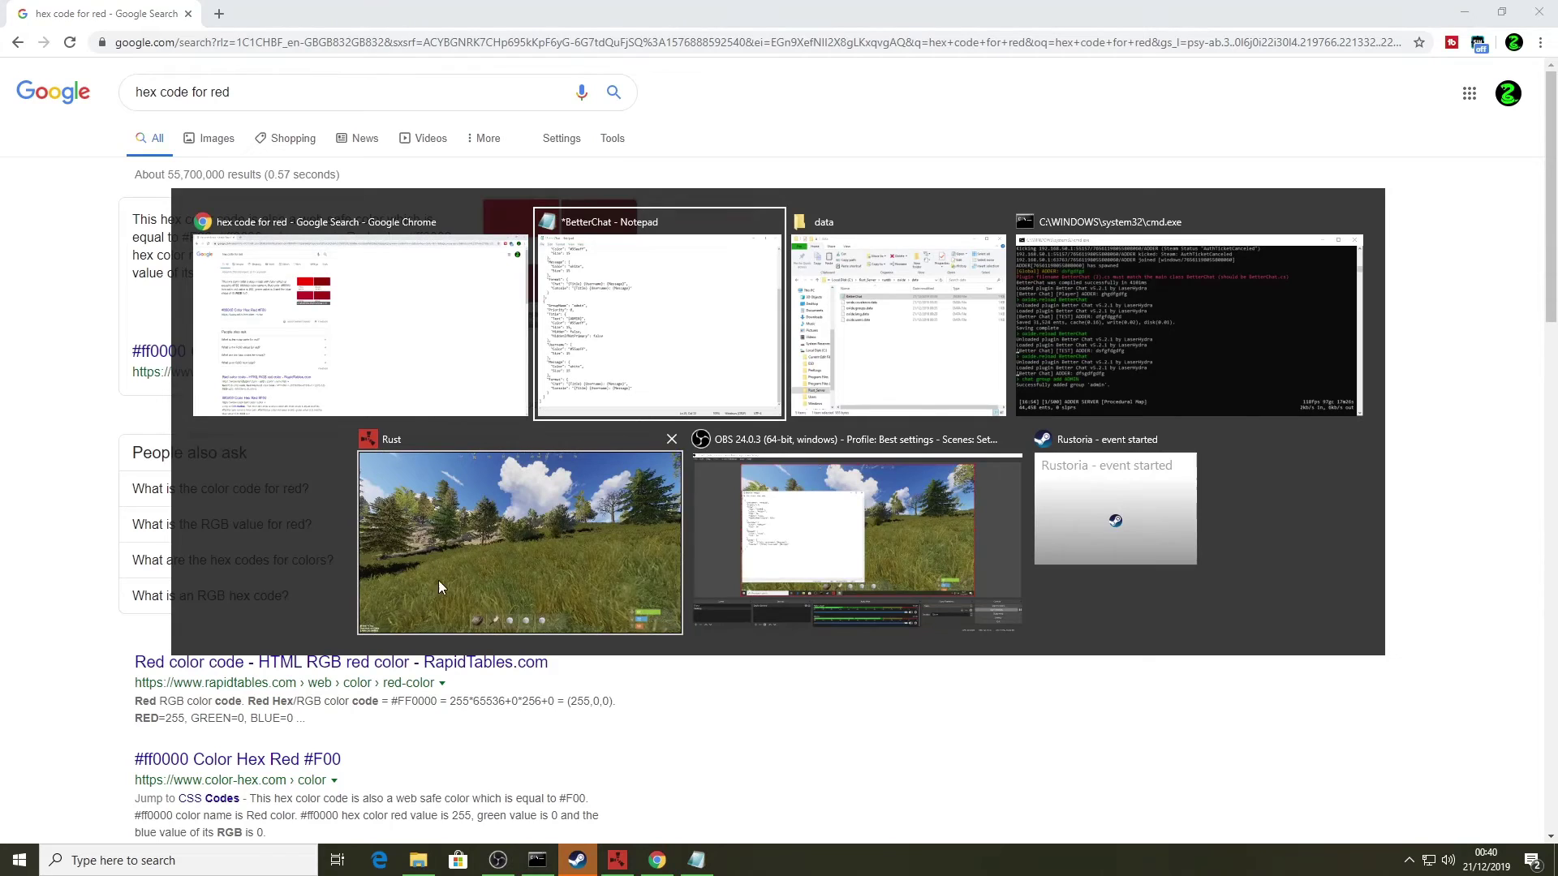
click(577, 272)
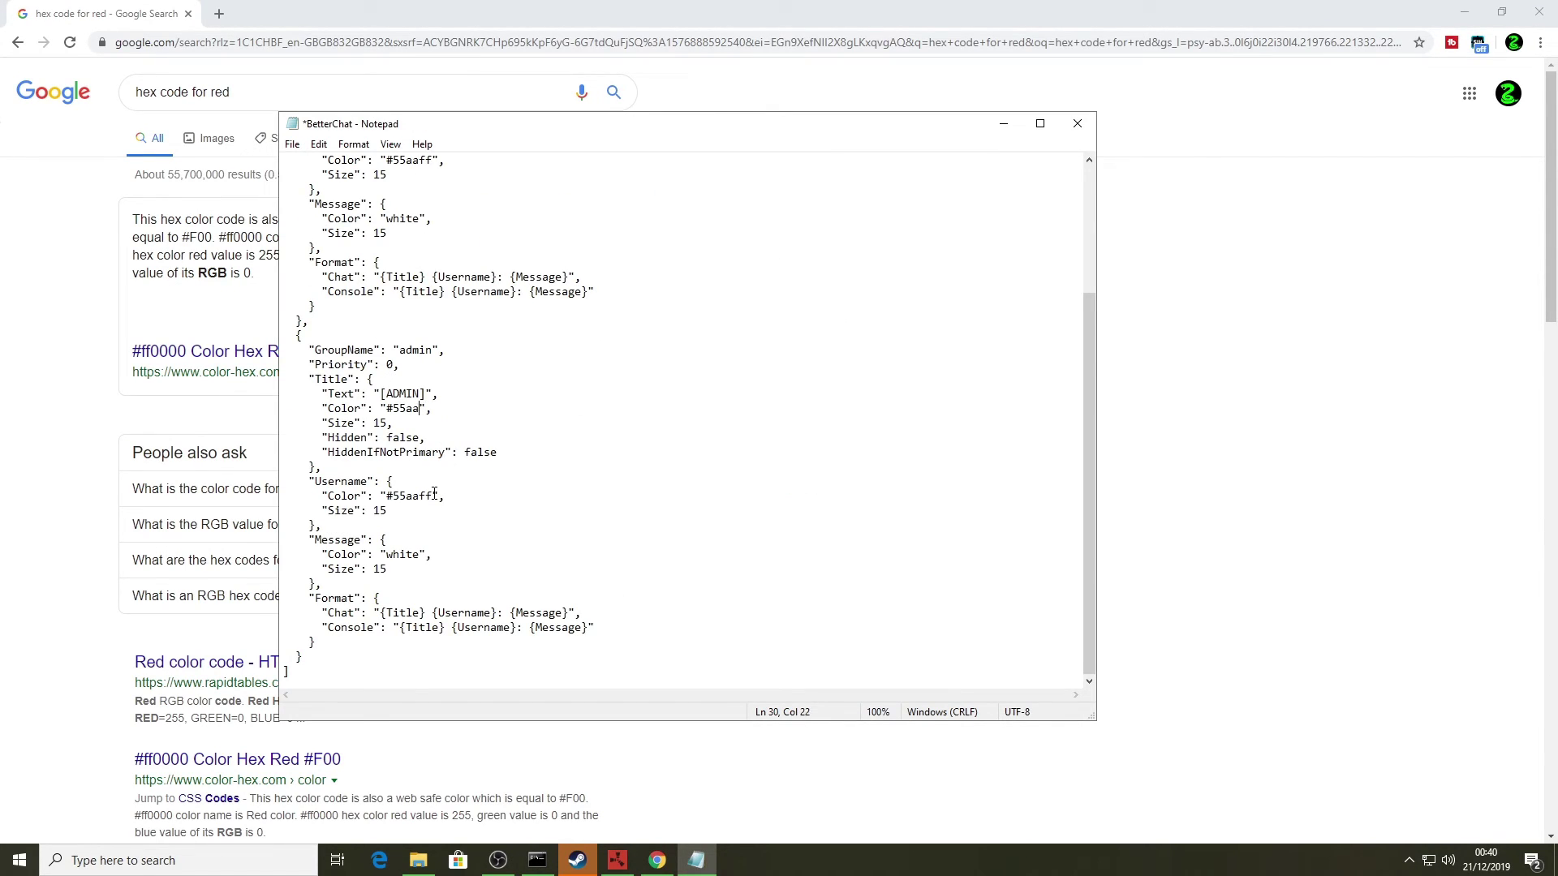
key(BackSpace)
key(BackSpace)
key(BackSpace)
key(BackSpace)
text(000)
click(292, 144)
click(312, 202)
click(1003, 124)
- Switch to the server console and reload the plugin with the command oxide.reload BetterChat
key(alt+Tab)
key(alt+Tab)
key(alt+Tab)
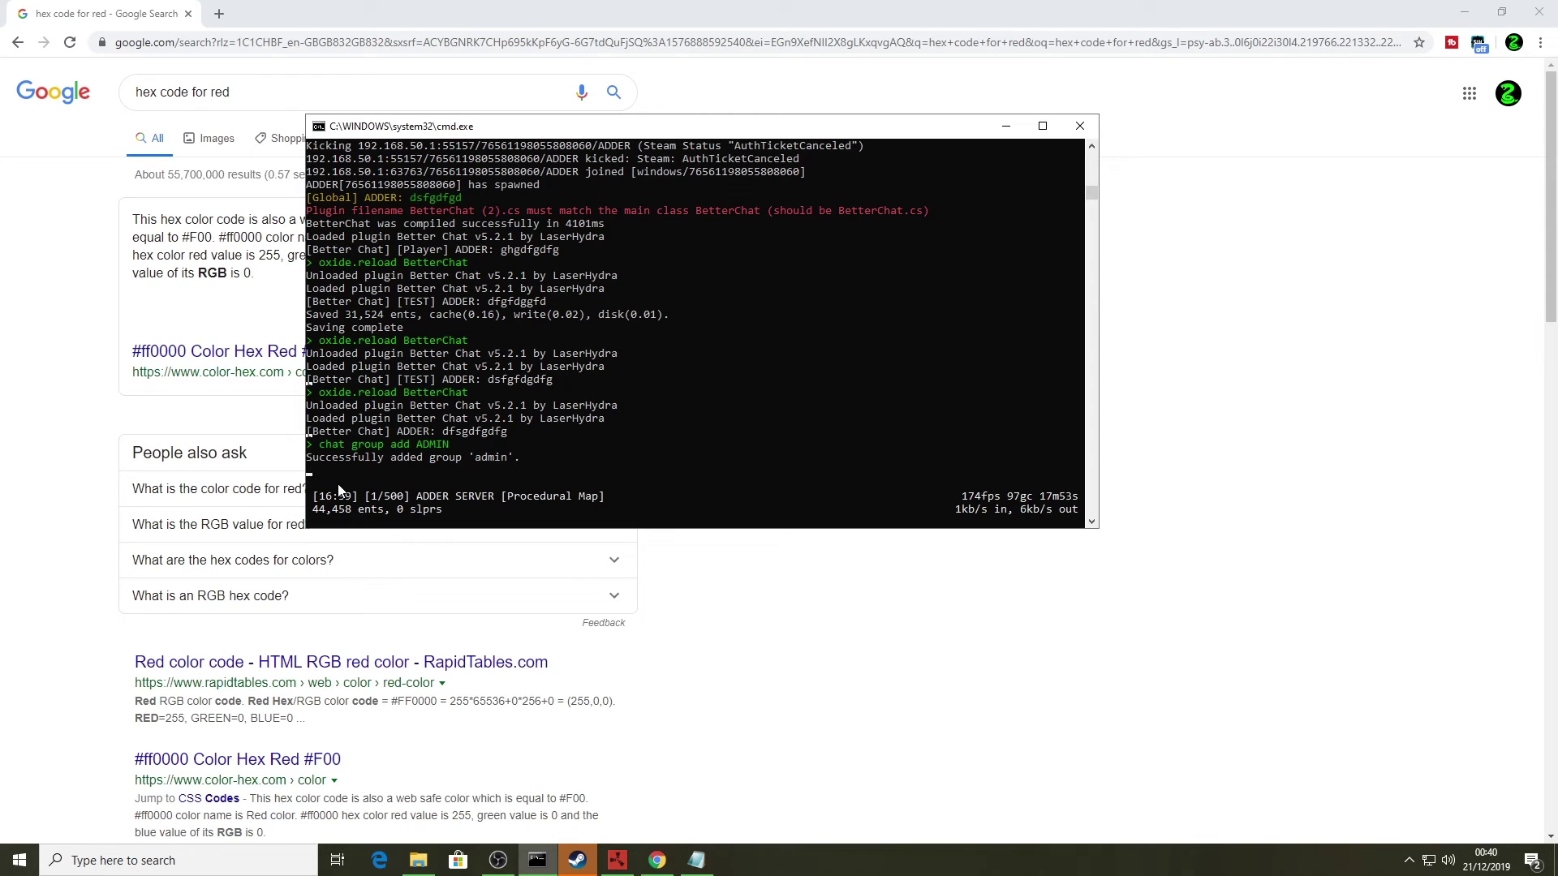
text(oxide.reload BetterChat)
key(Return)
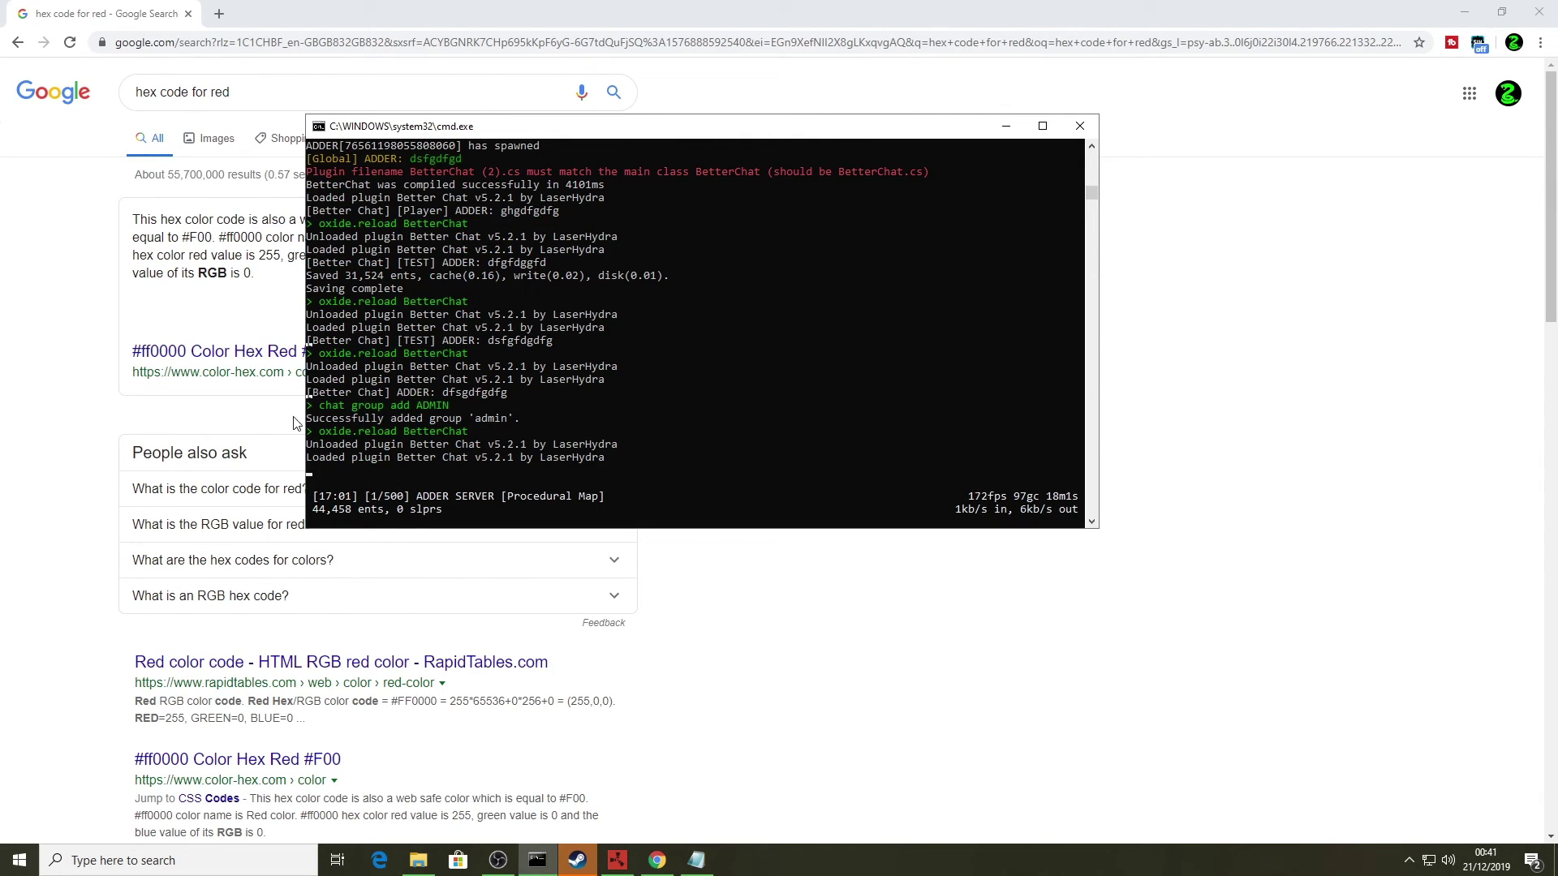
- Switch to Rust and send the test message sdfsdfsdfsd in global chat to check the player's title
key(alt+Tab)
key(alt+Tab)
key(alt+Tab)
key(alt+Tab)
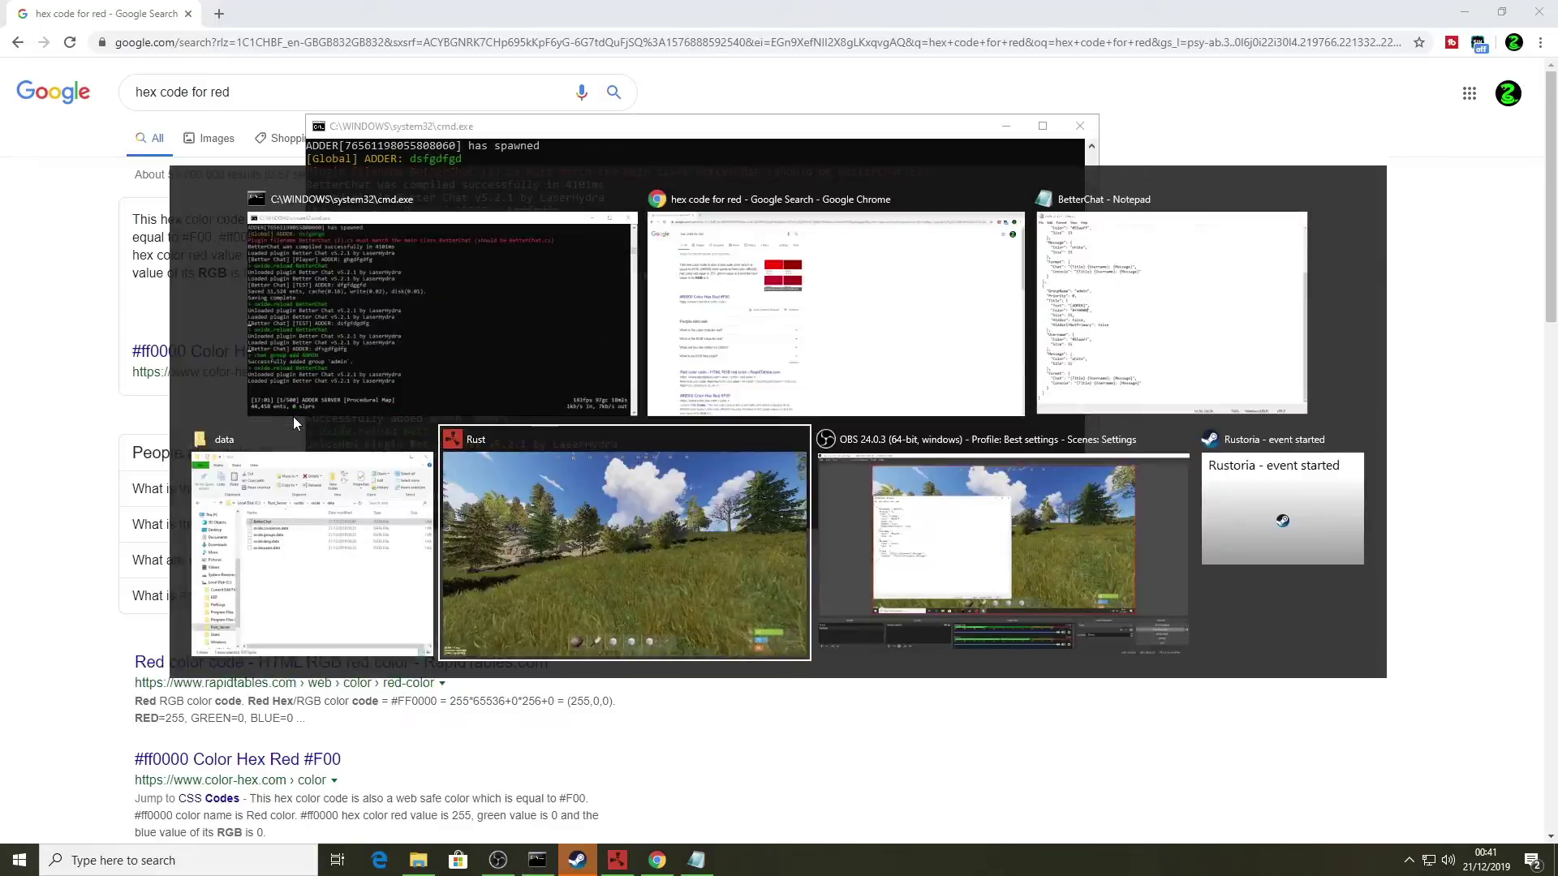
key(Return)
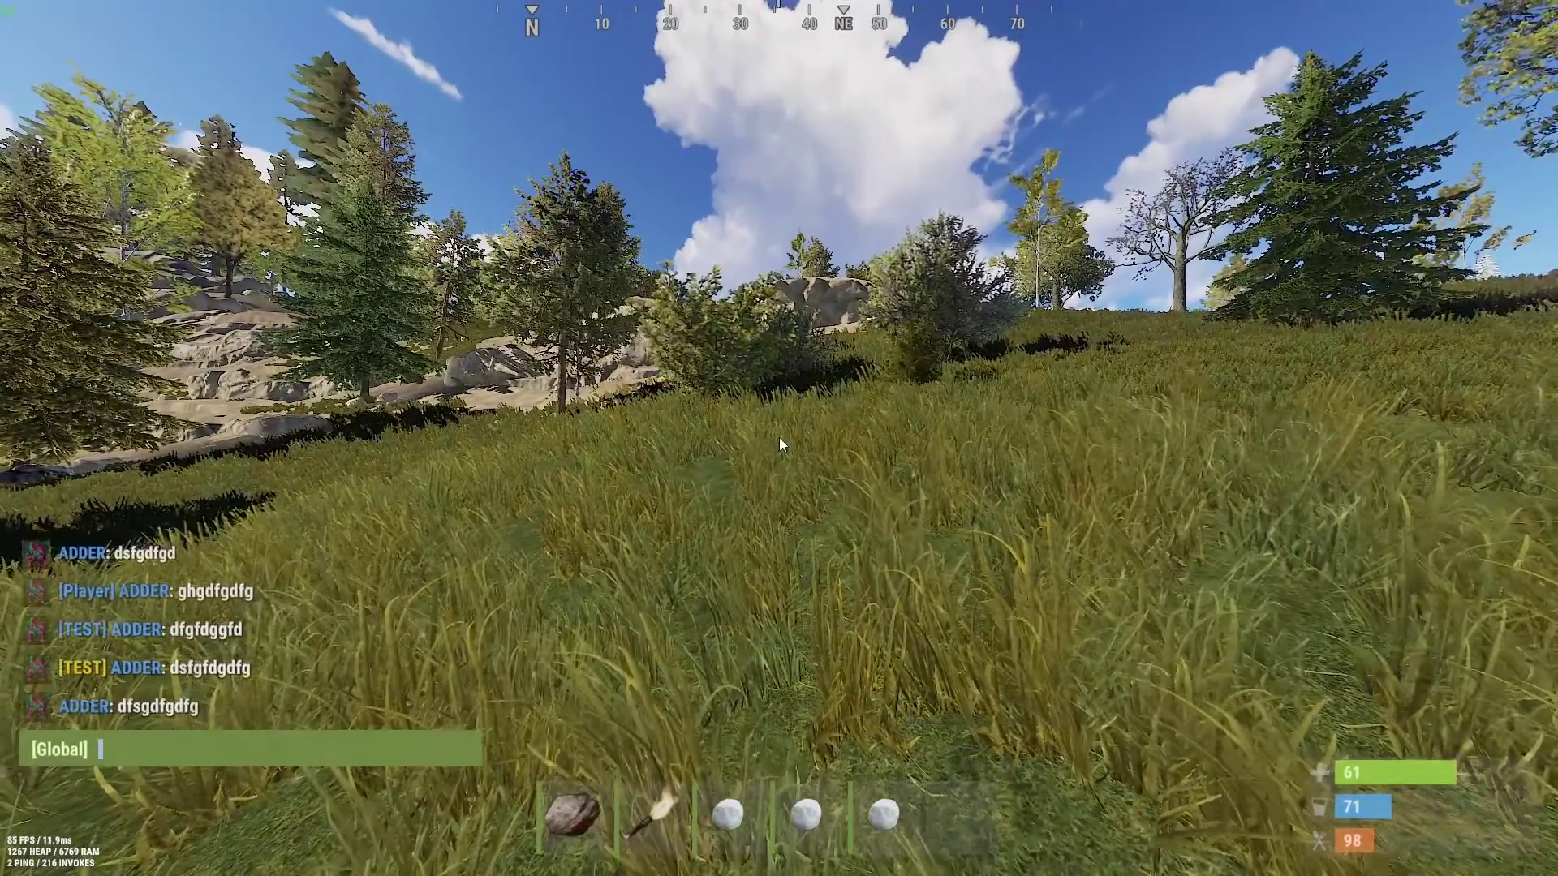
text(sdfsdfsdfsd)
key(Return)
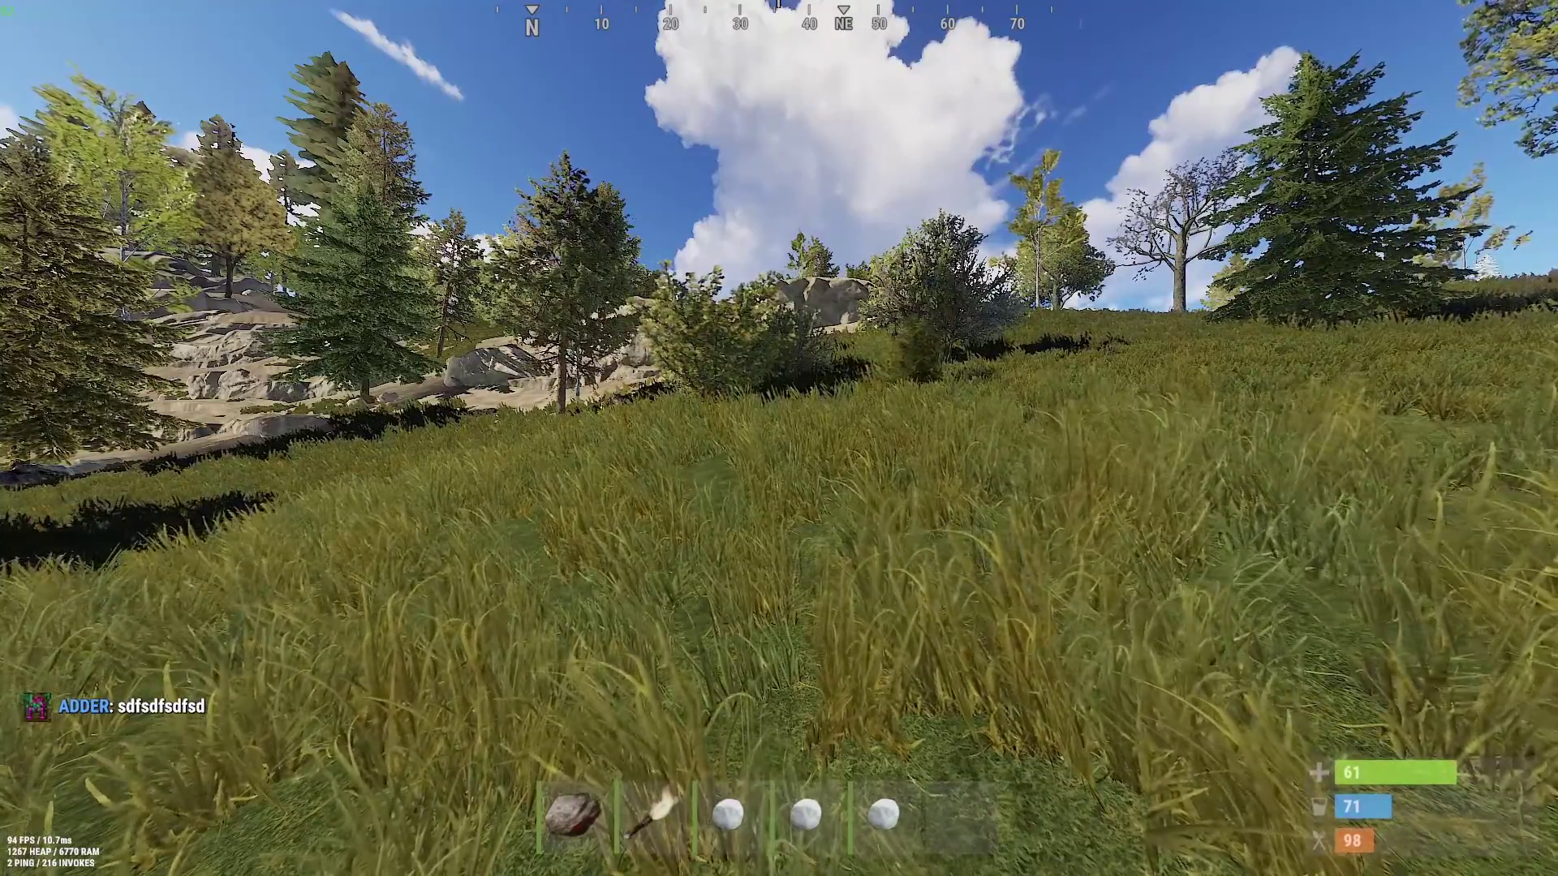
- Return to the server console and add the player to the admin group using chat user add, the quoted player name and admin
key(alt+Tab)
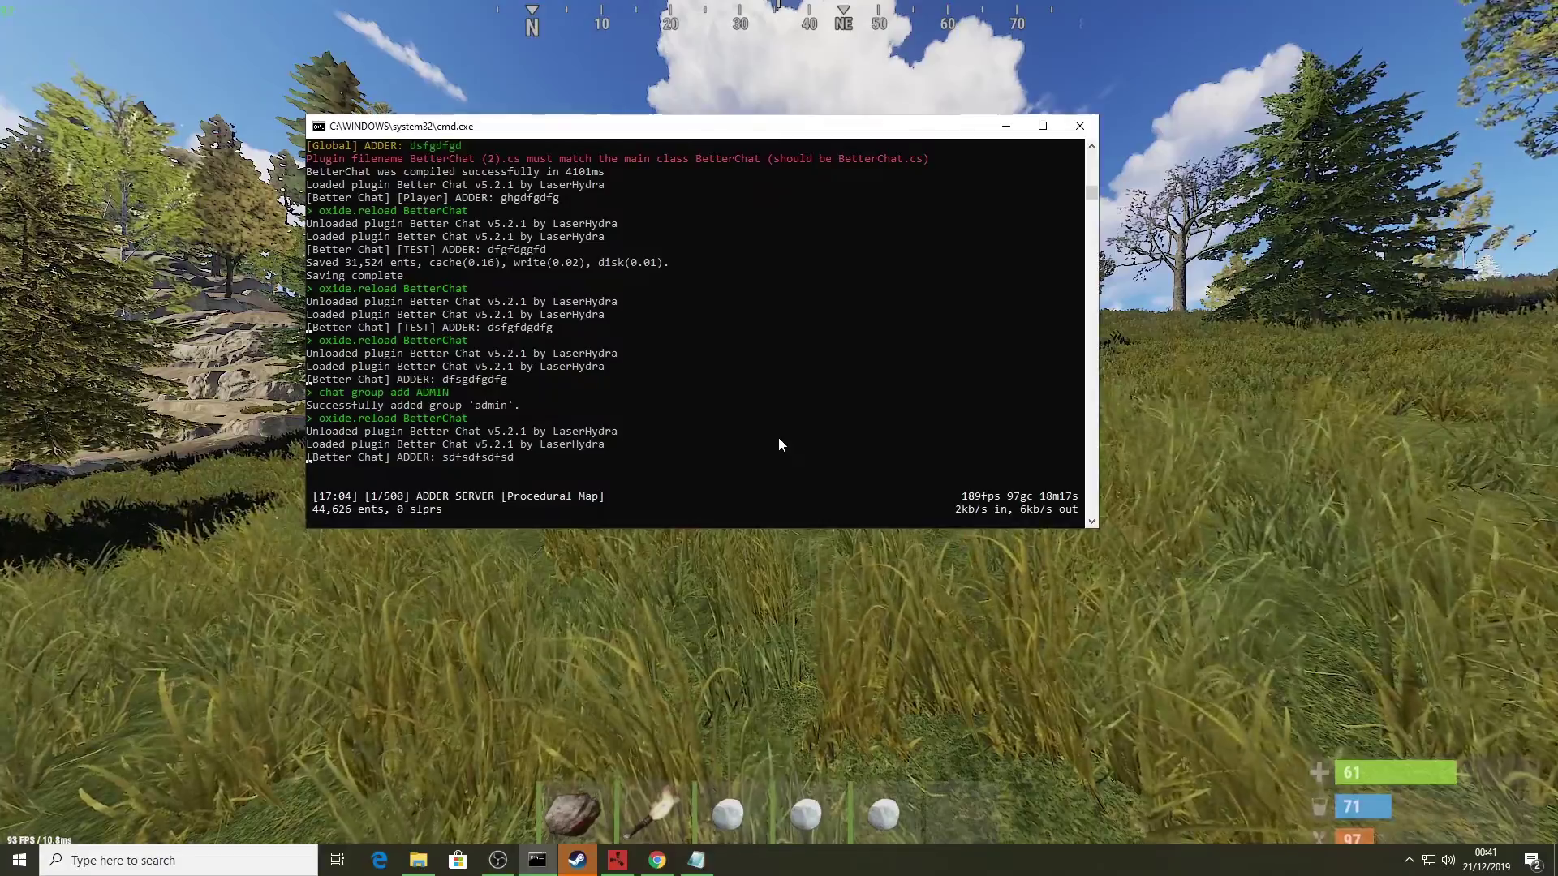
text(chat)
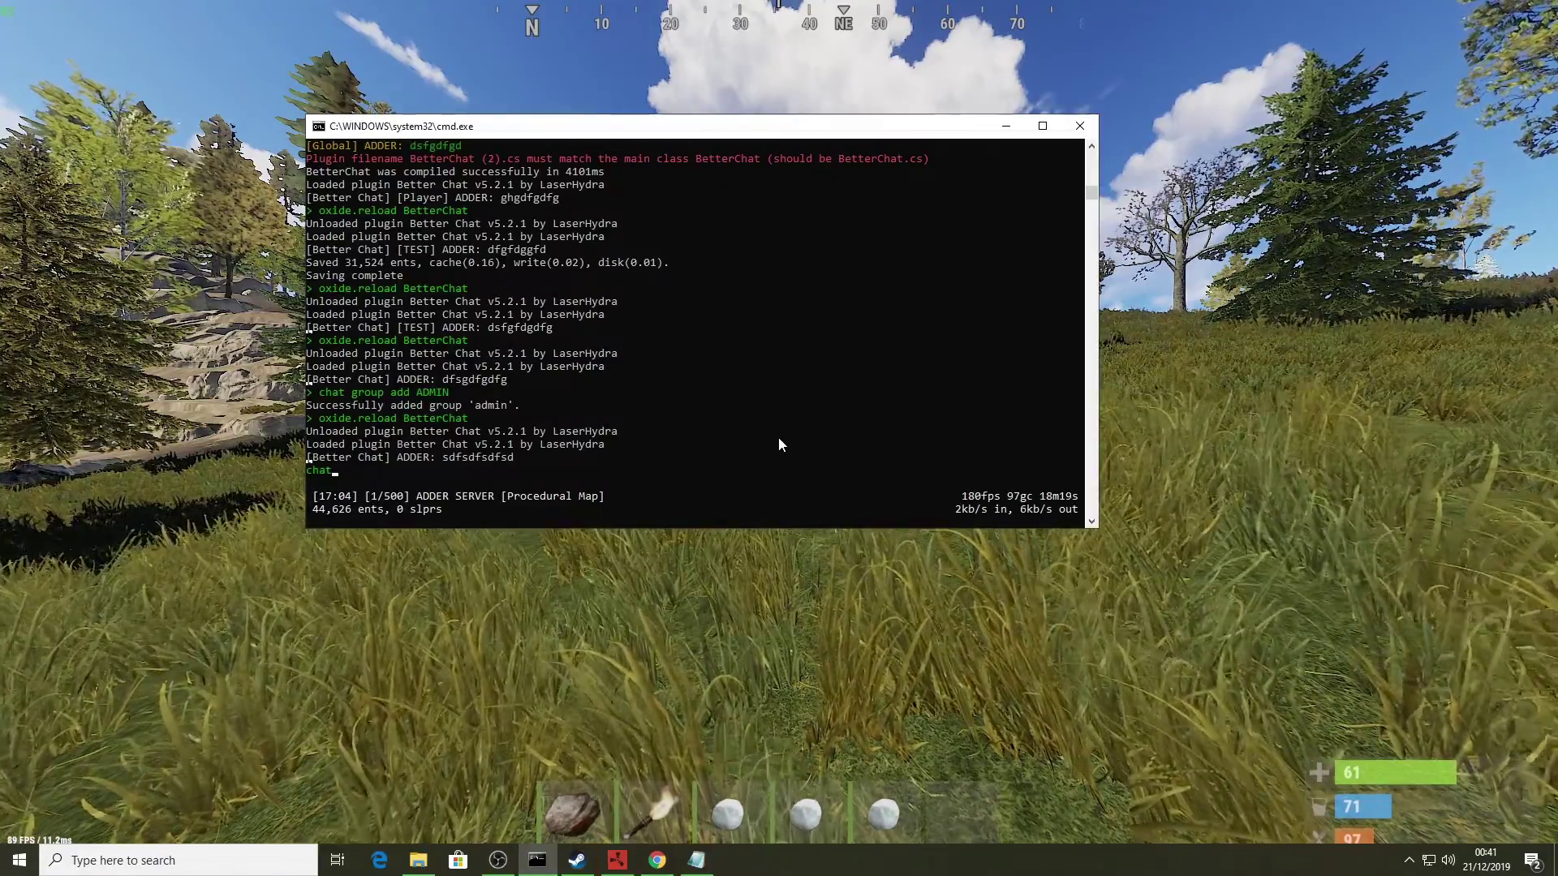
text( user)
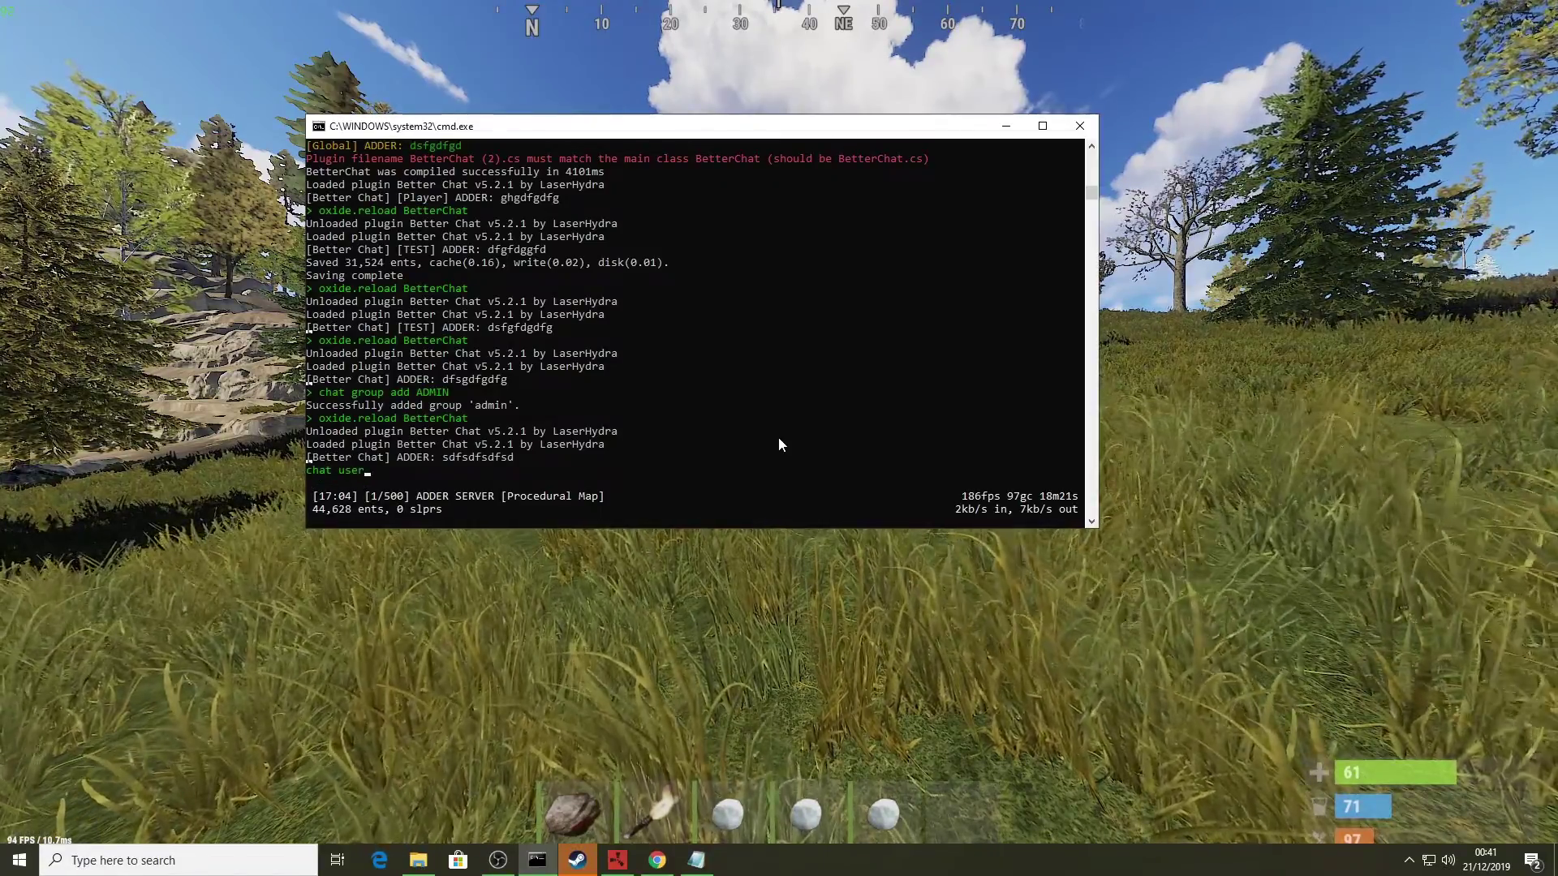
text( add)
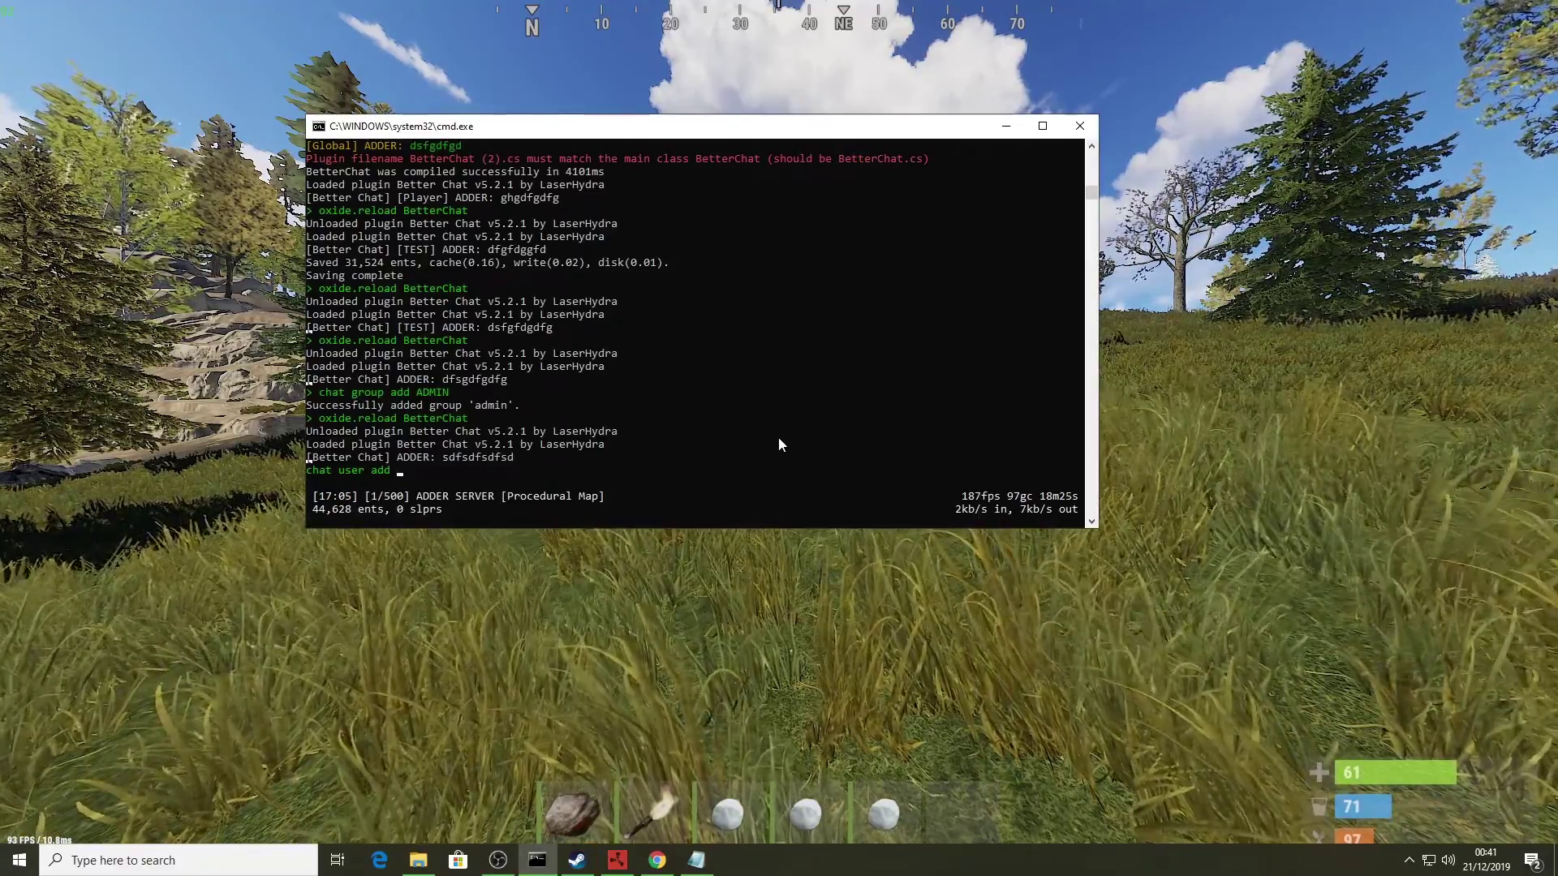
text( ")
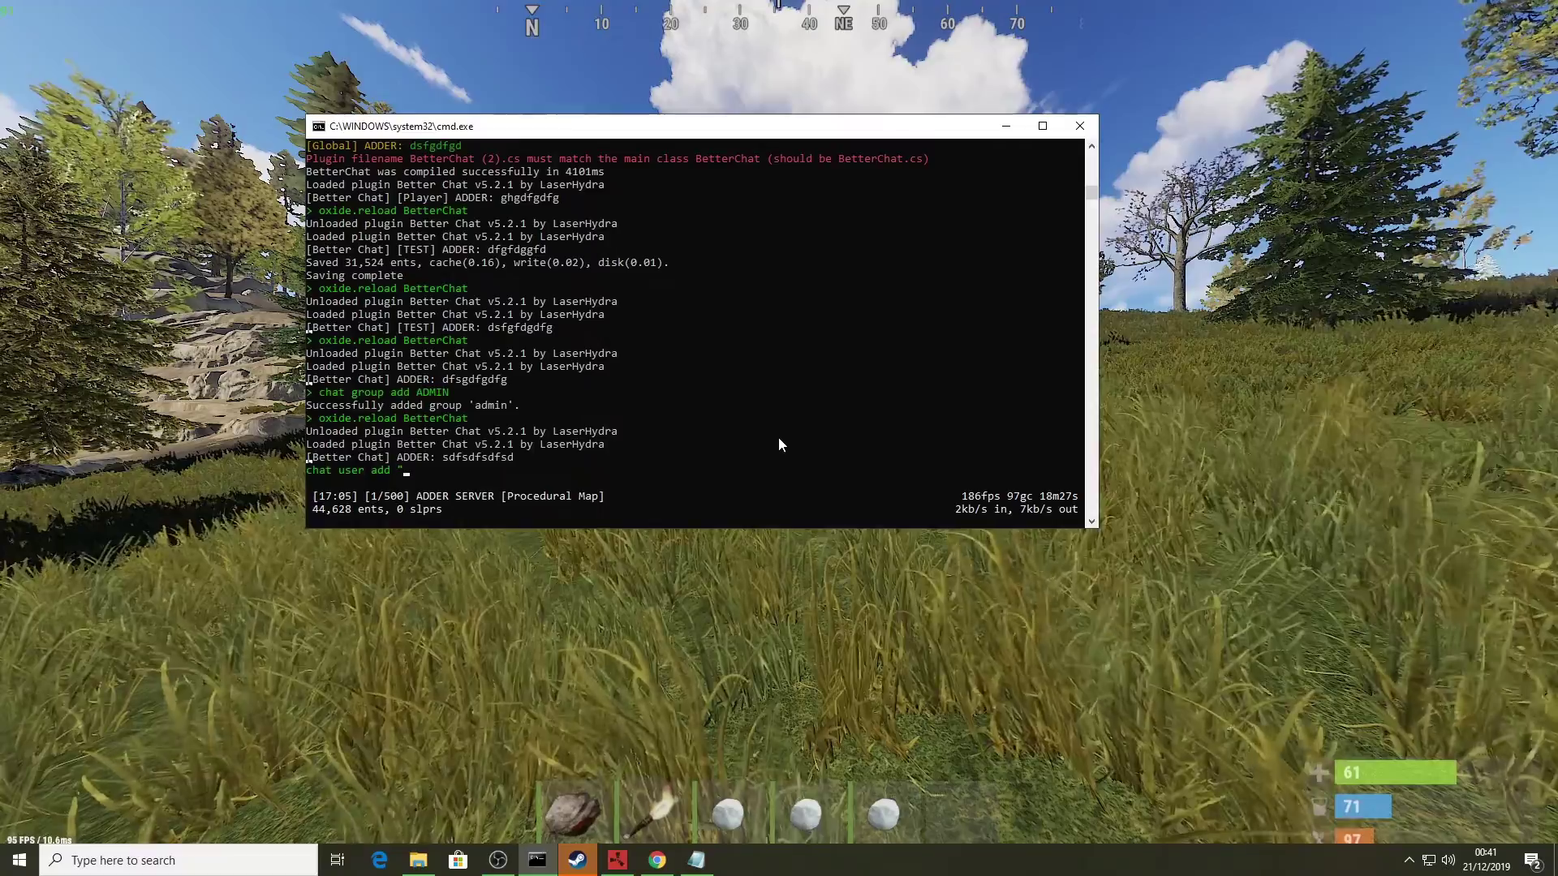
text(ADDER)
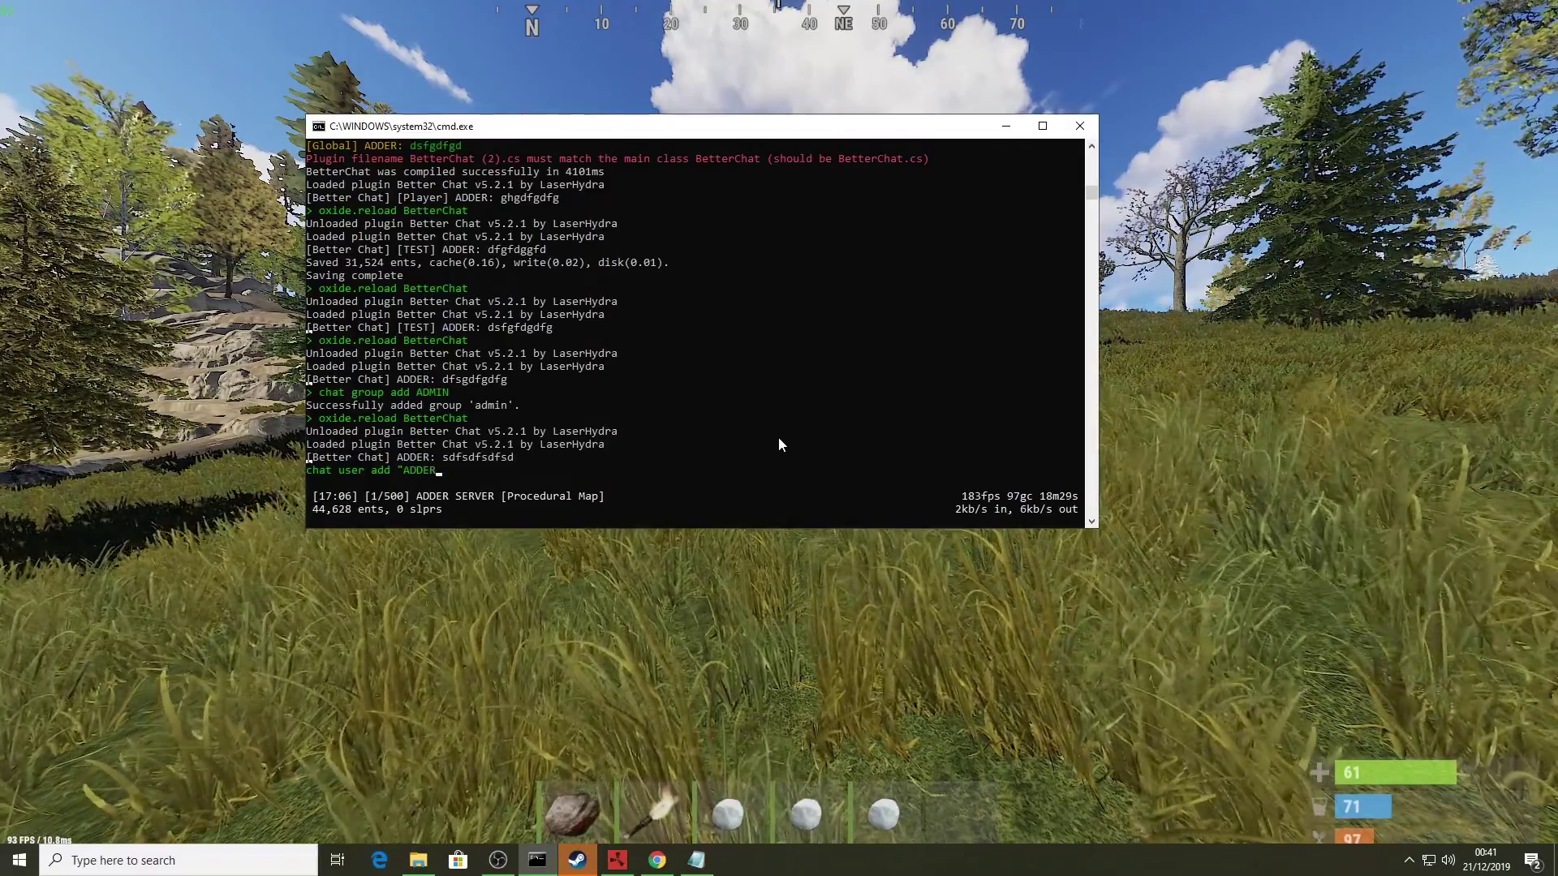
text(")
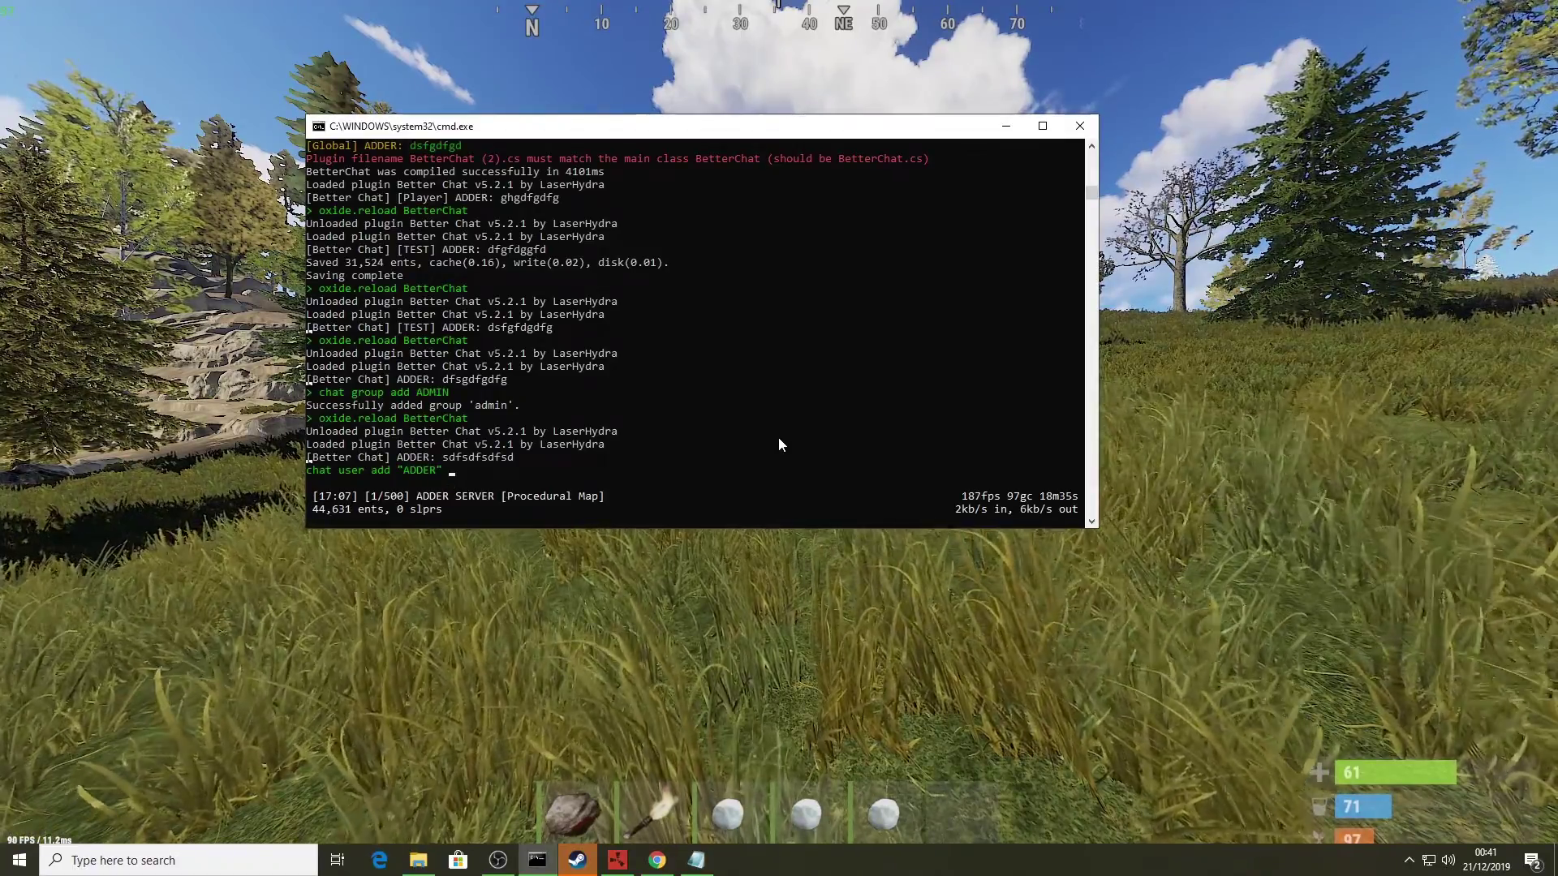
text( admin)
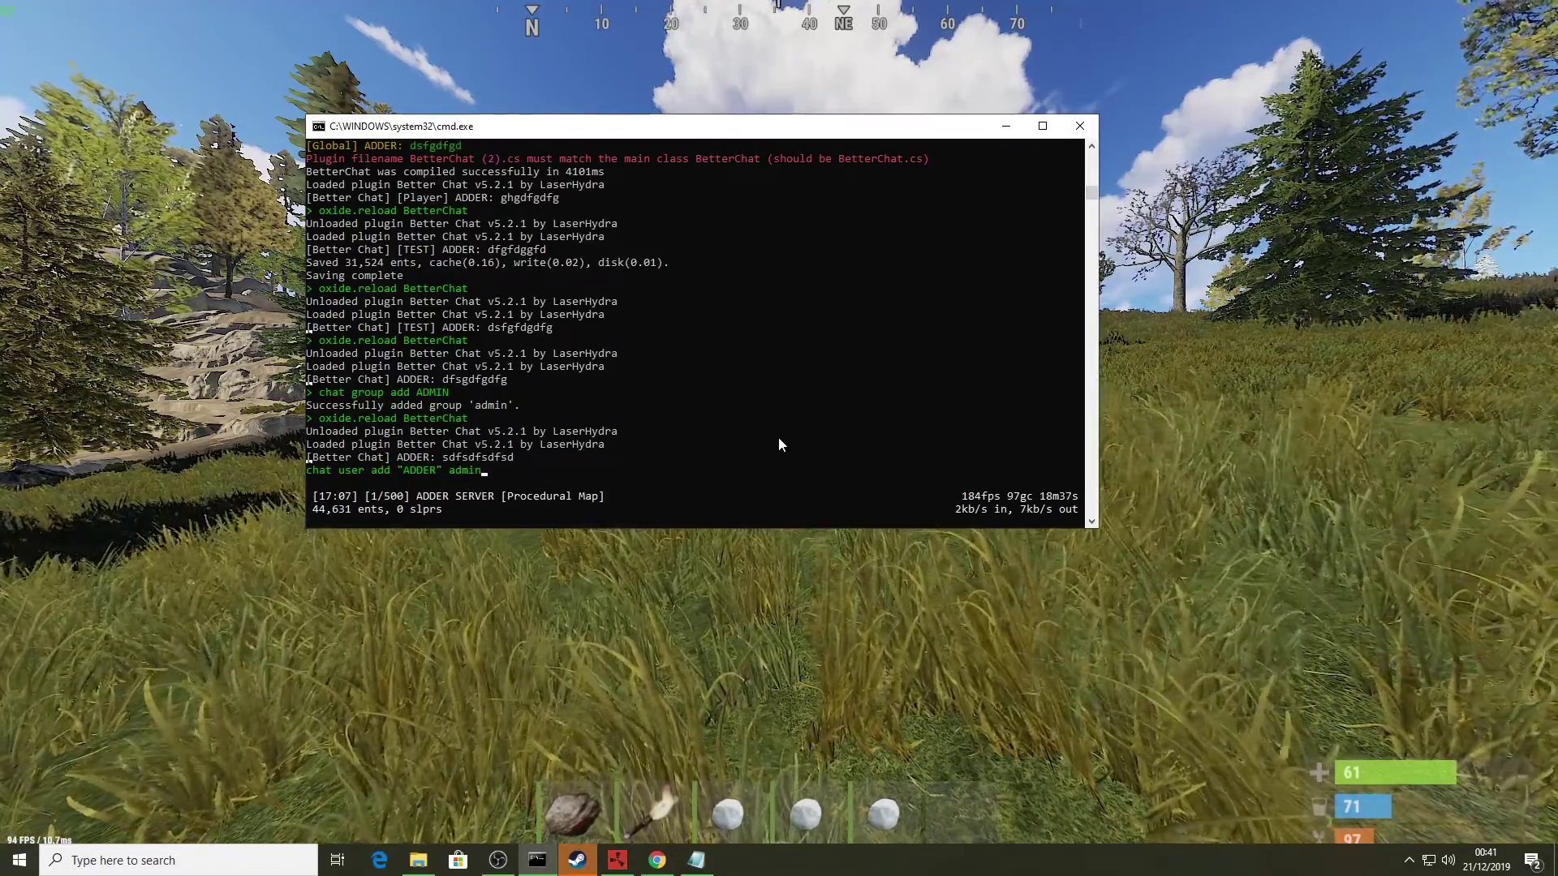
key(Return)
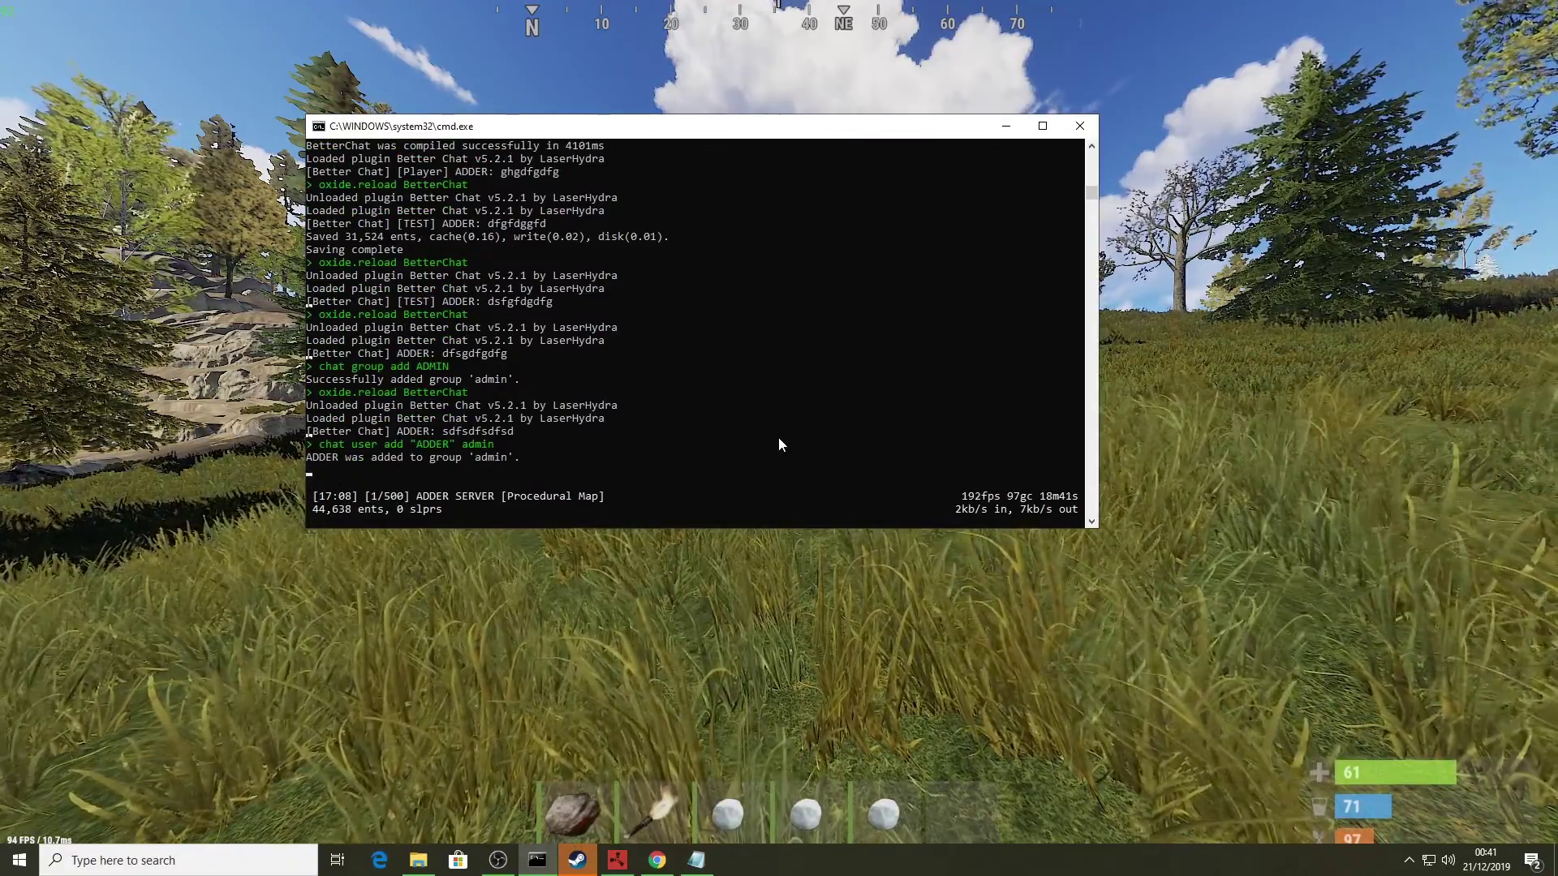
- Go back to Rust and send another global chat test message to check the admin group title
key(alt+Tab)
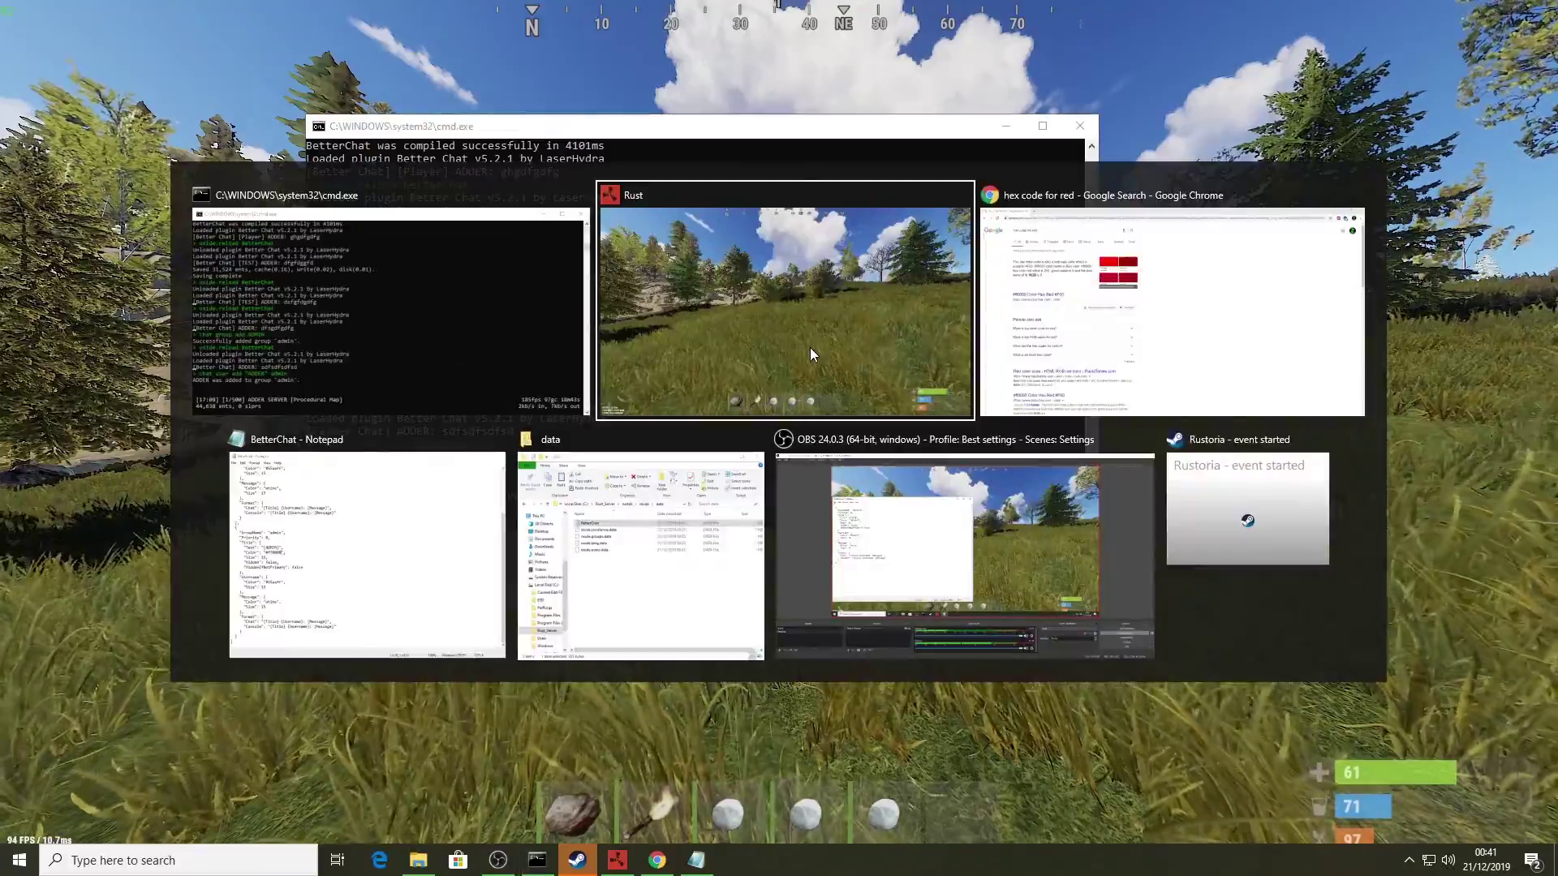
key(Return)
text(dfgdfgdfg)
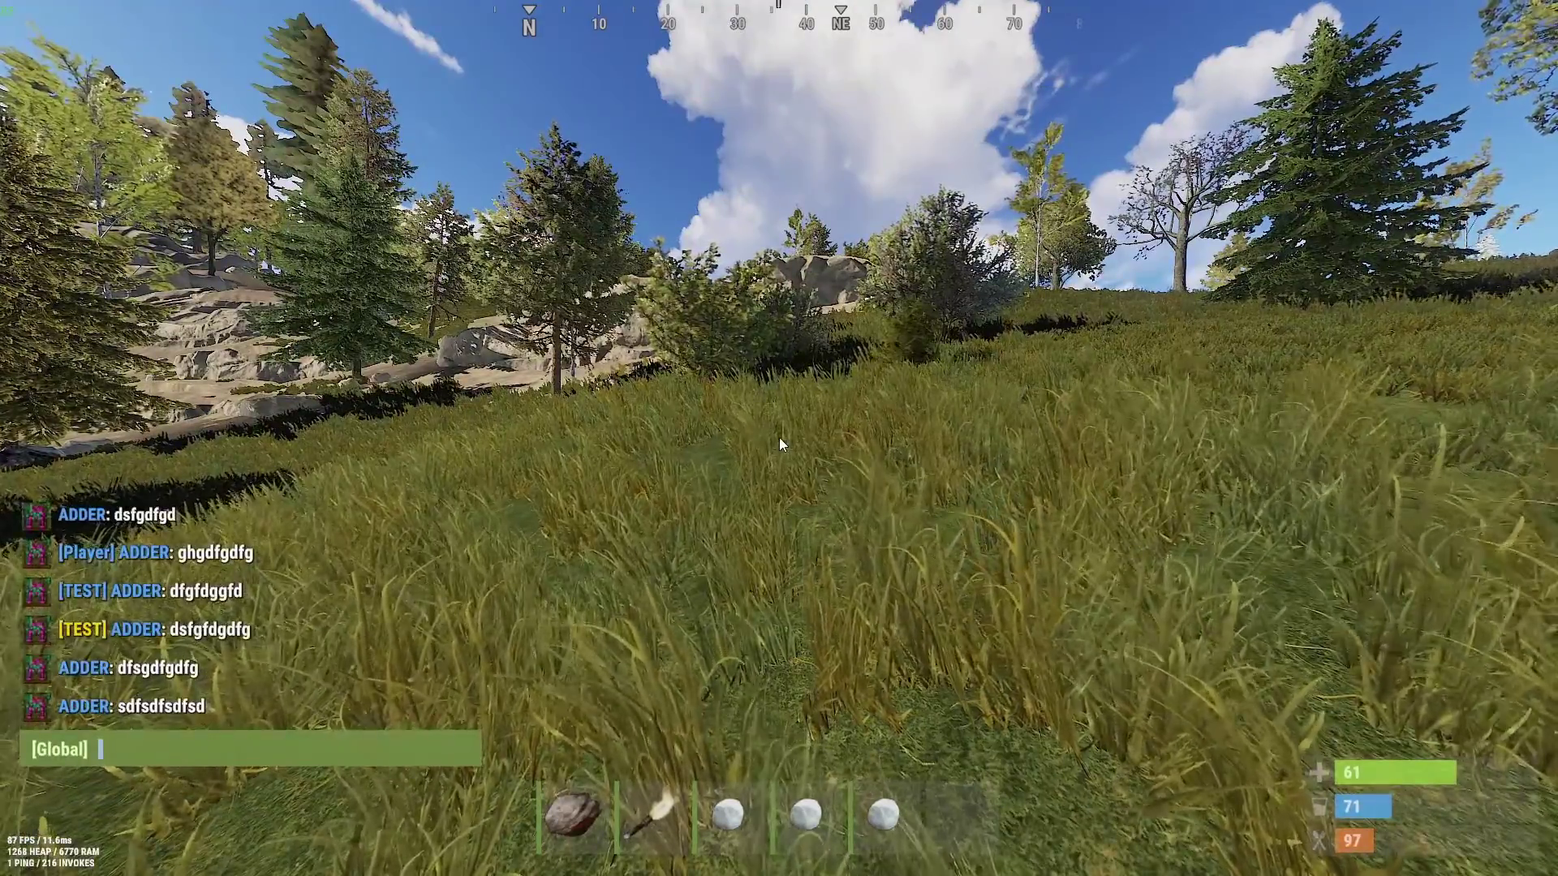
text(df)
key(Return)
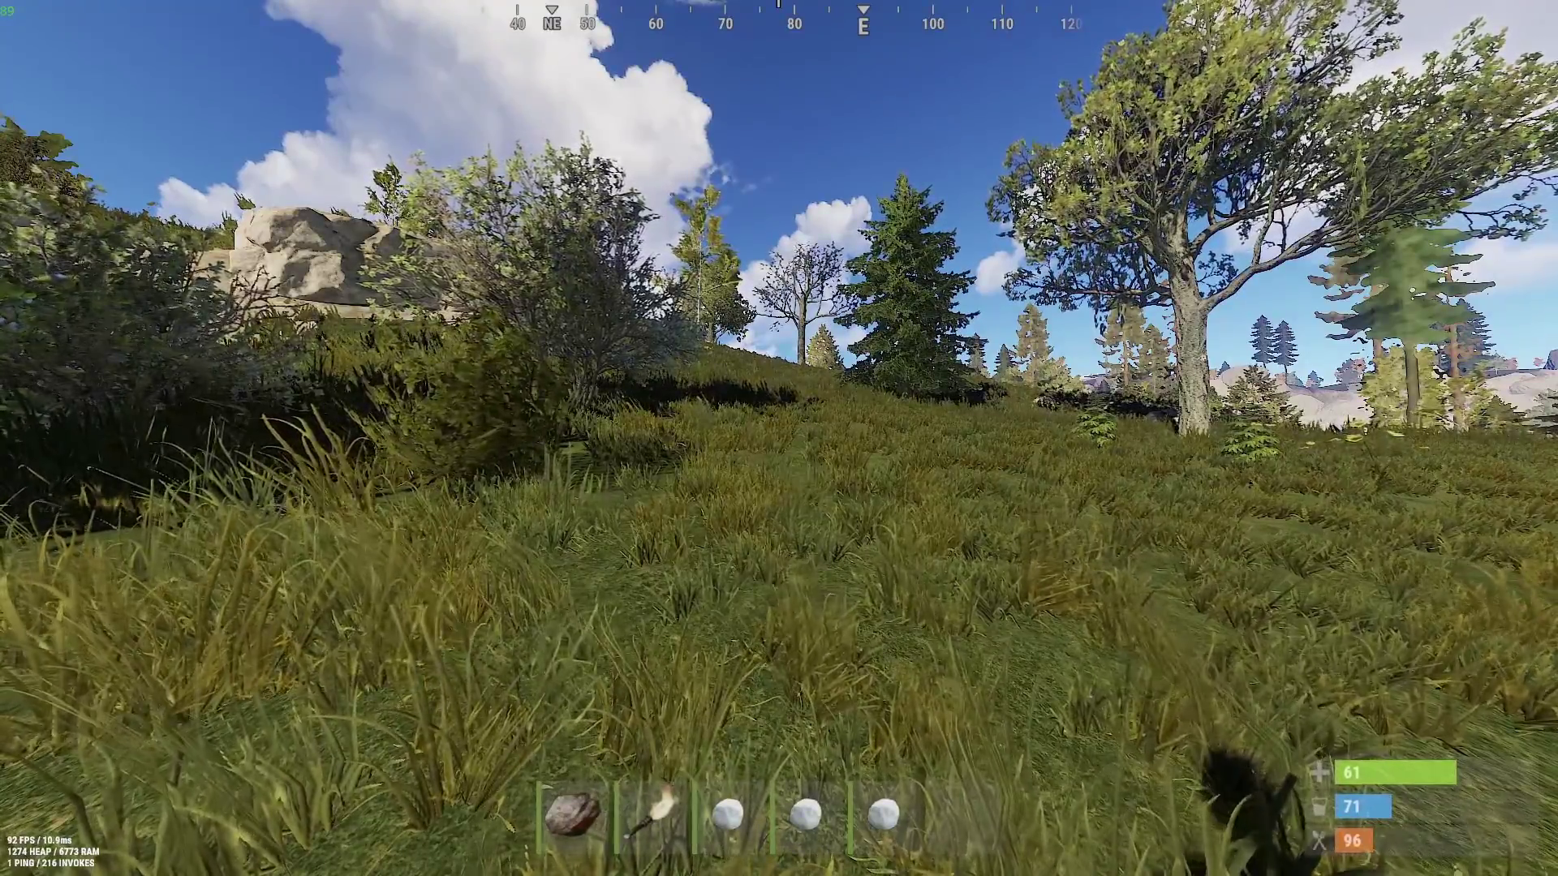
key(alt+Tab)
key(Escape)
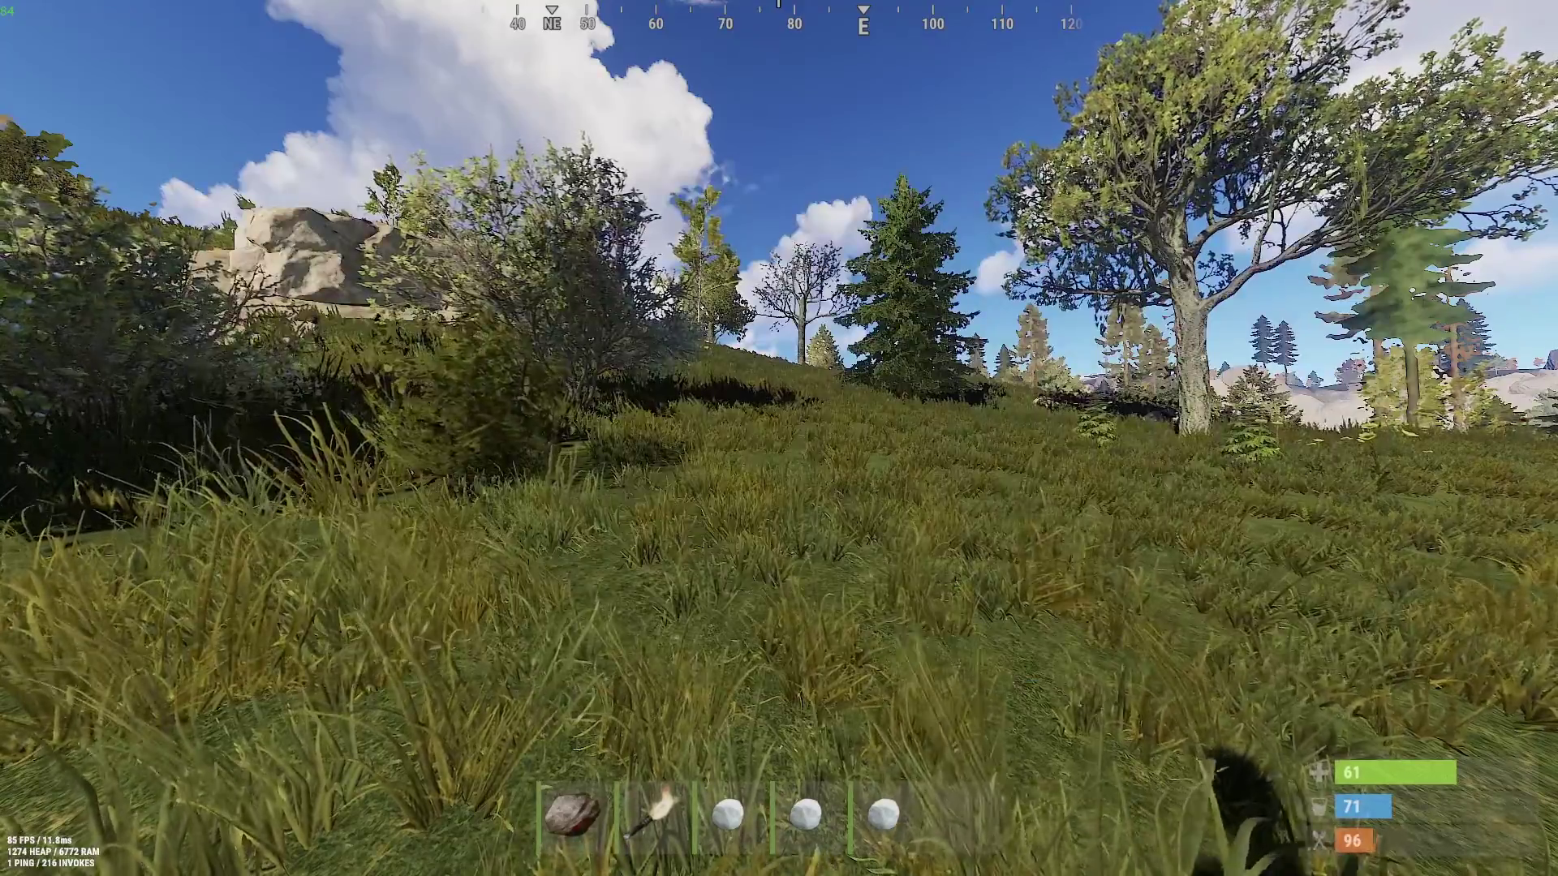